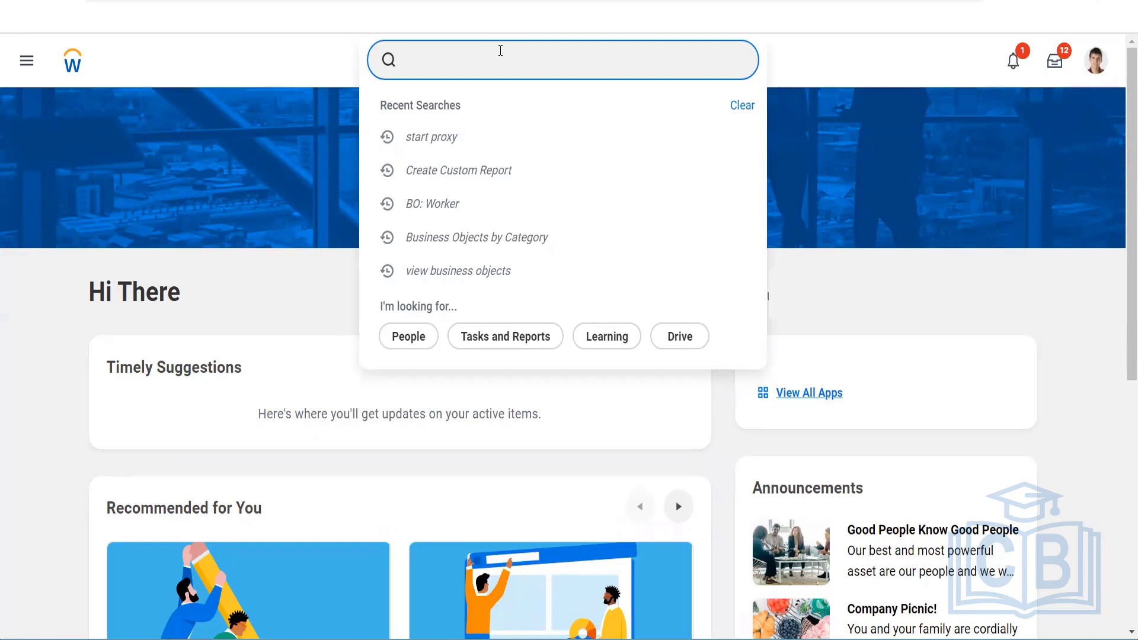
Search for "create absence" and open the Create Absence Table task.
type("m")
key("BackSpace")
type("create absence")
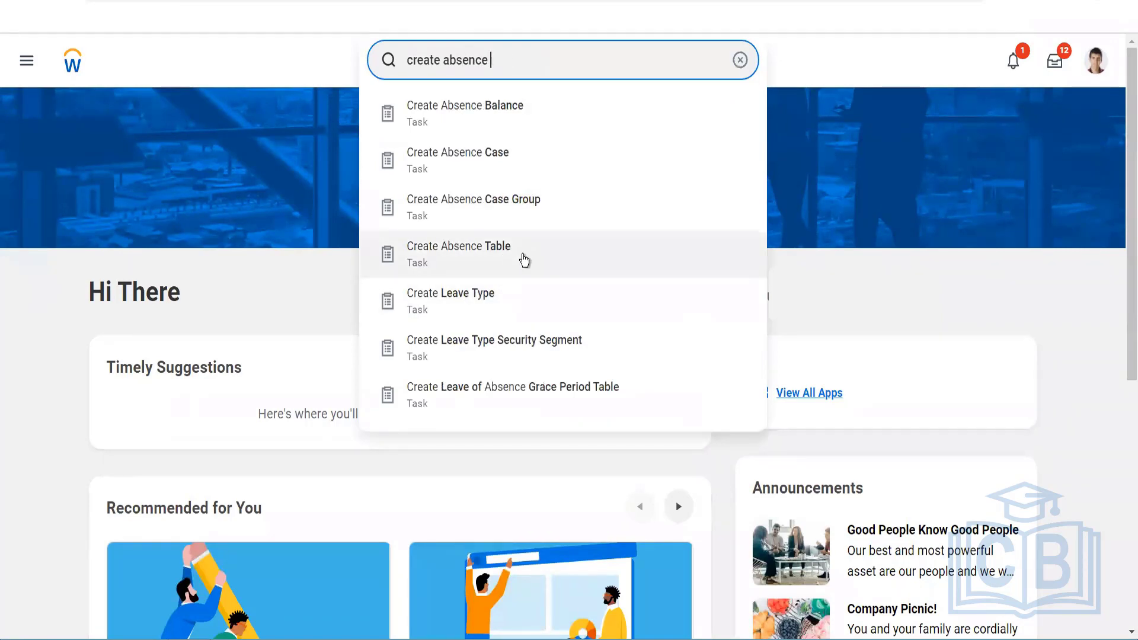
left_click(524, 261)
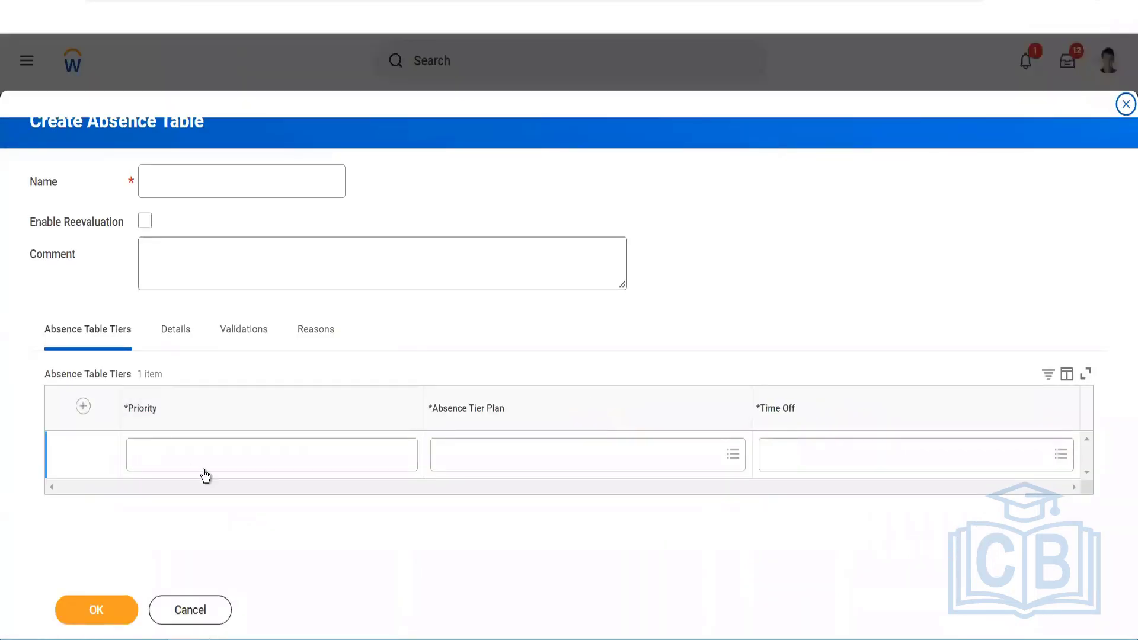
Fill in the first absence table tier with priority a, plan AUT Vacation Plan and time off AUT Vacation Time Off.
left_click(207, 460)
type("a")
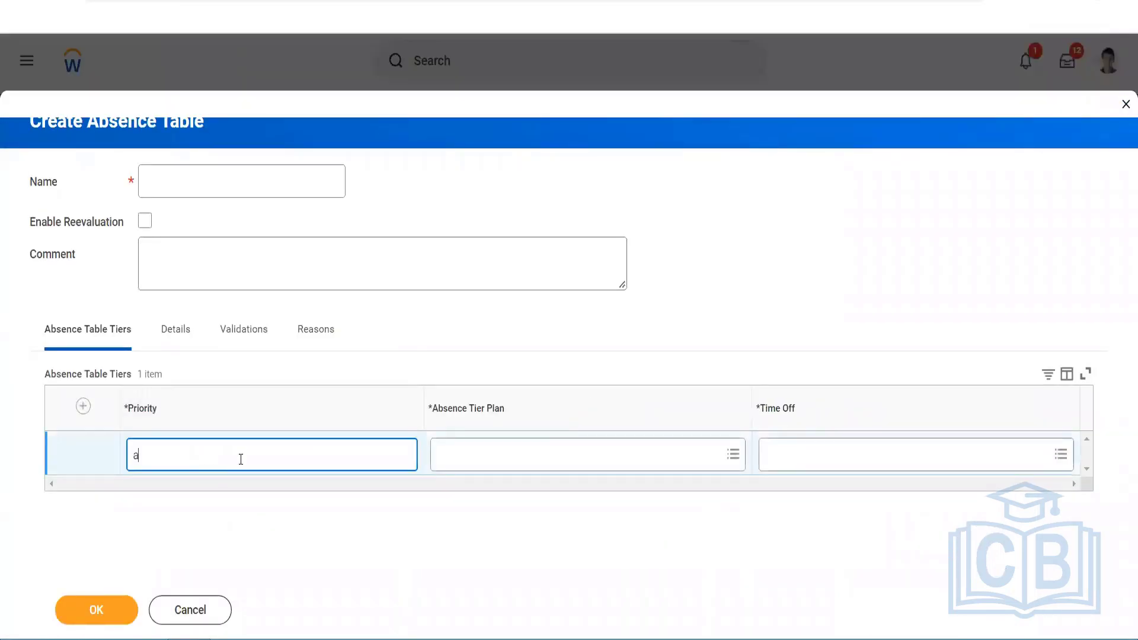
left_click(463, 457)
type("Ind")
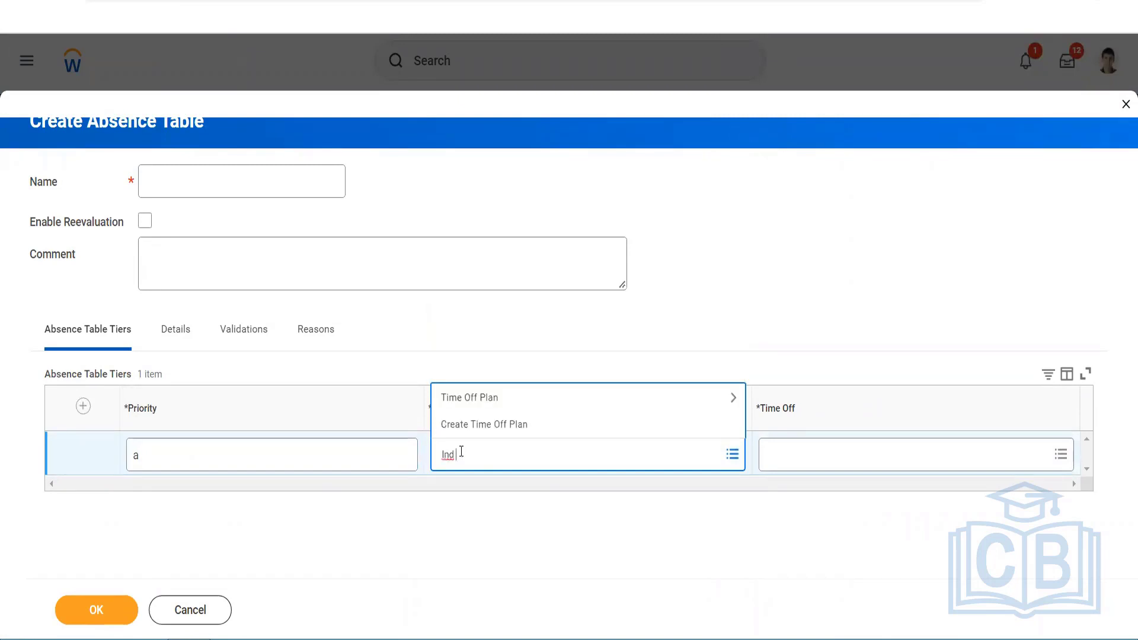
type(" Vacation")
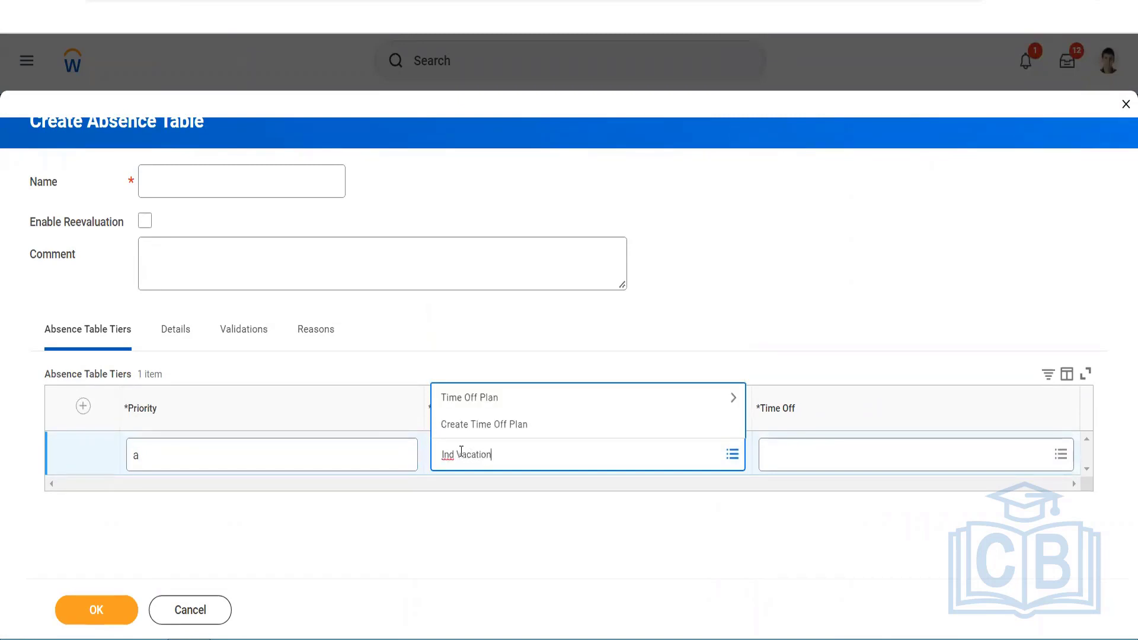
key("Return")
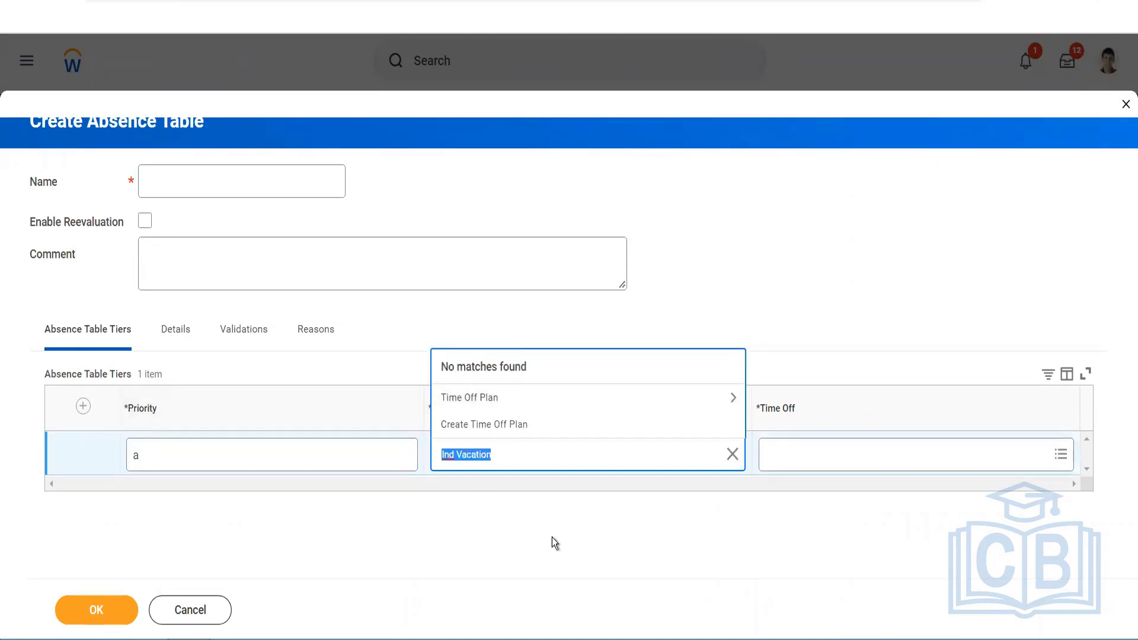
left_click(541, 400)
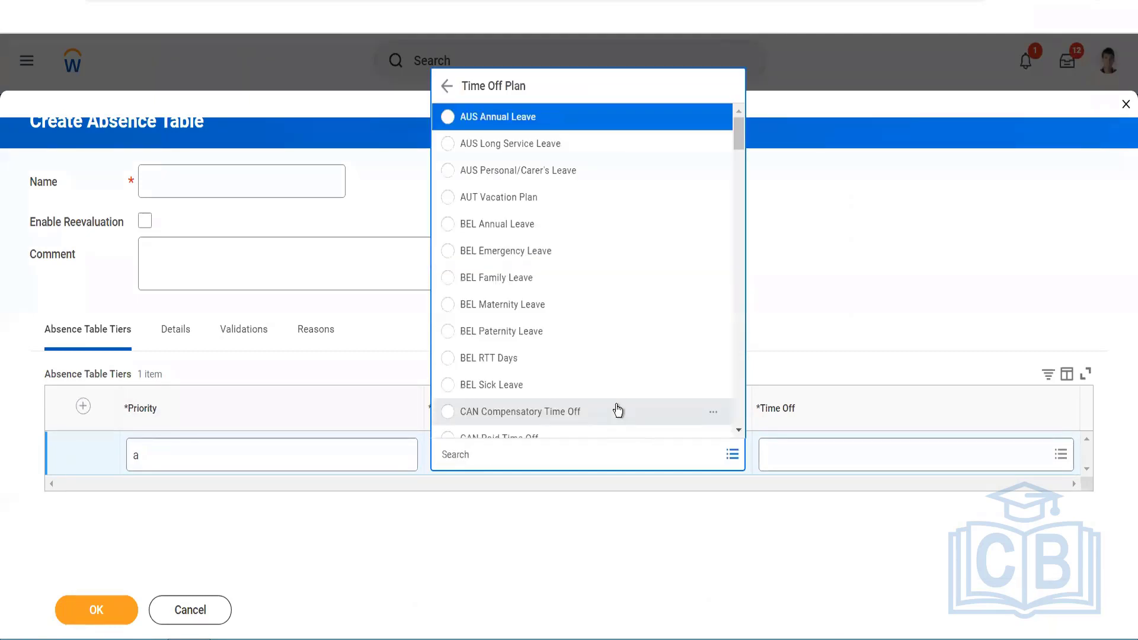
left_click(488, 197)
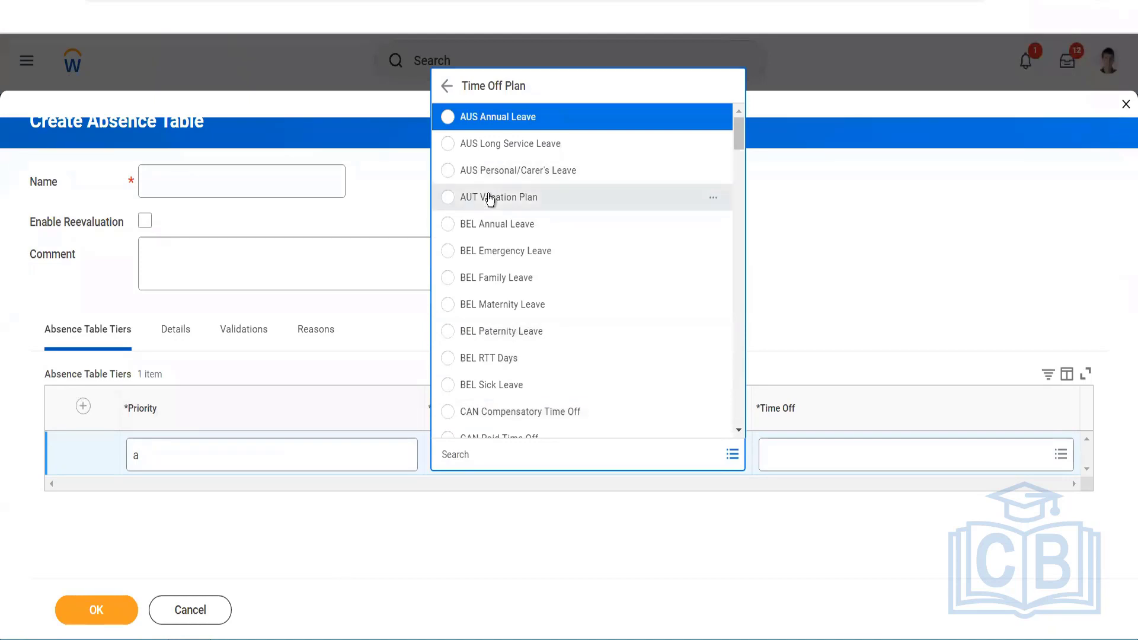
left_click(847, 458)
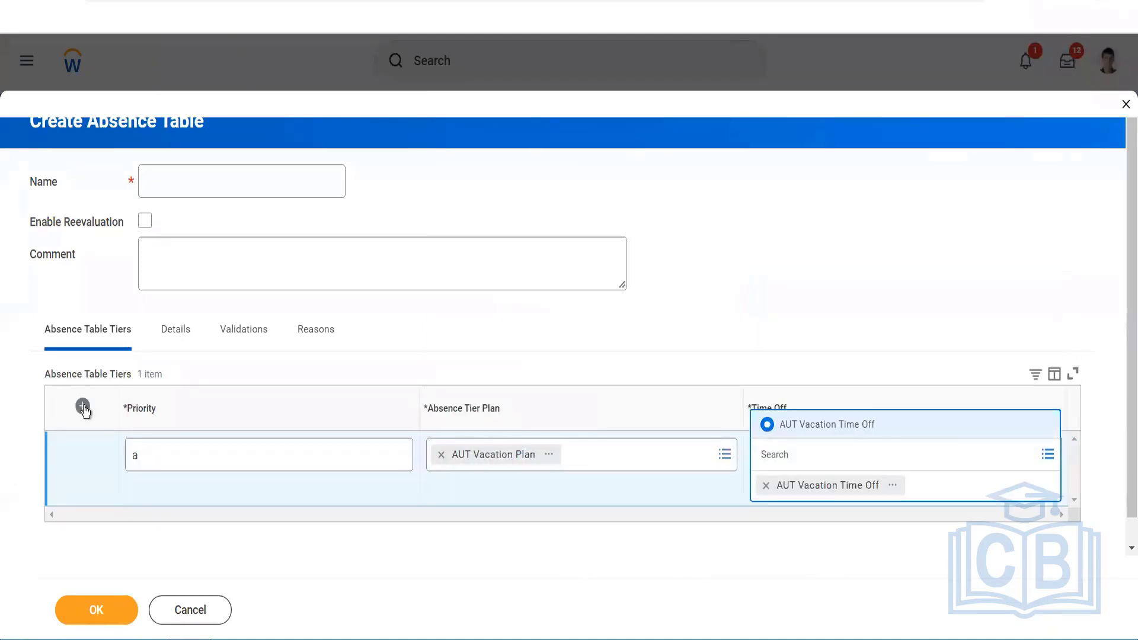
left_click(280, 473)
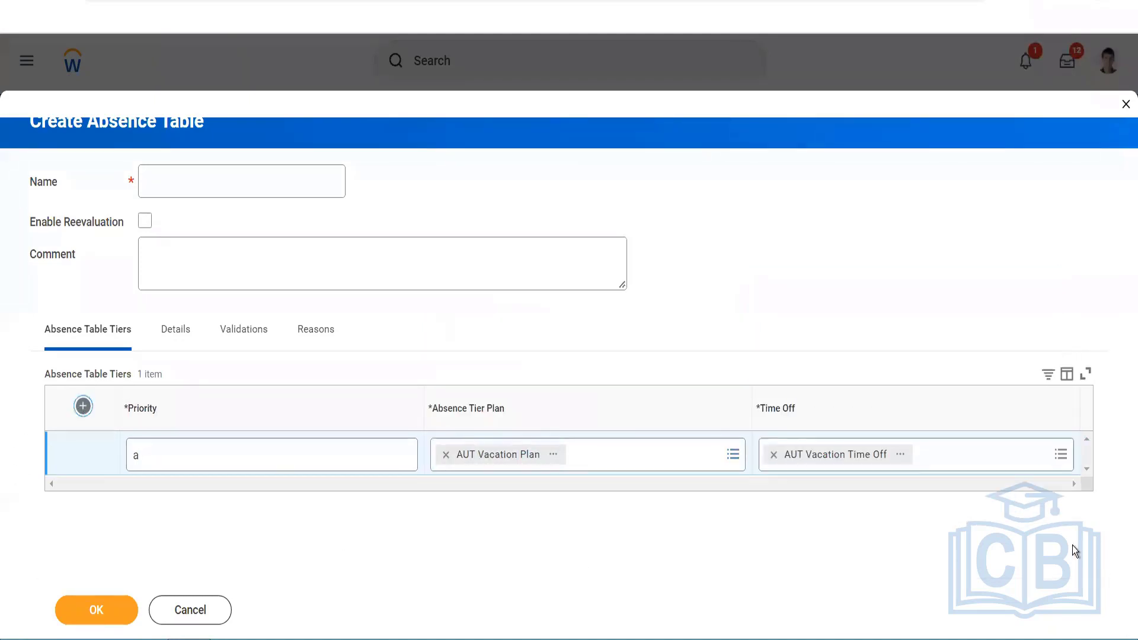
Add a second tier with priority b, plan DEU Vacation Plan and time off DEU Vacation Time Off.
left_click(221, 449)
type("b")
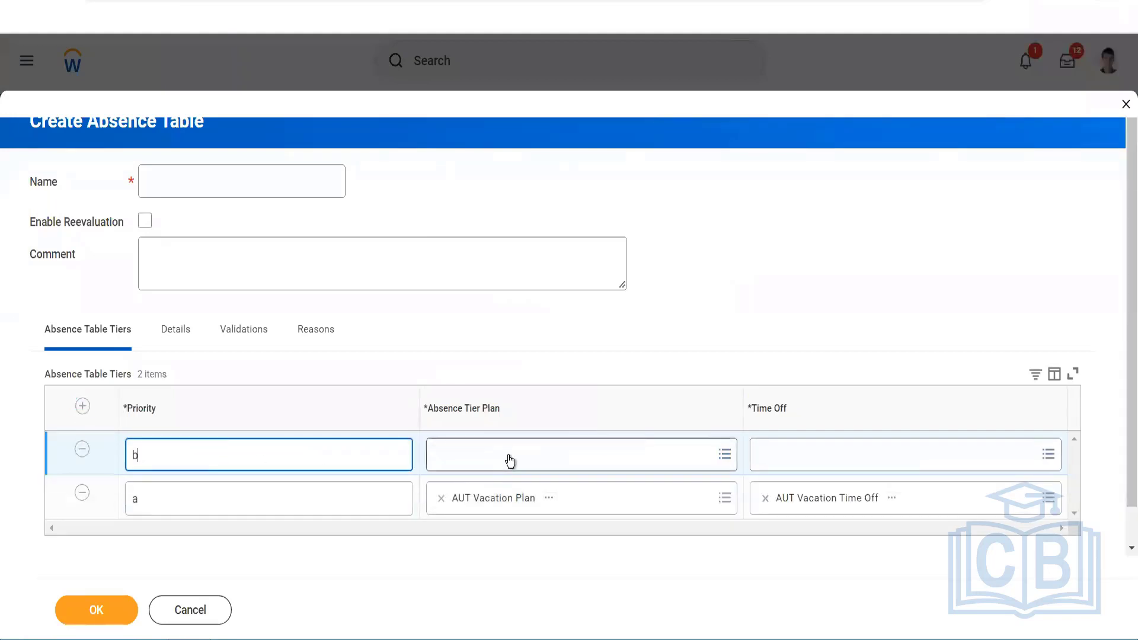
left_click(510, 460)
type("AUT")
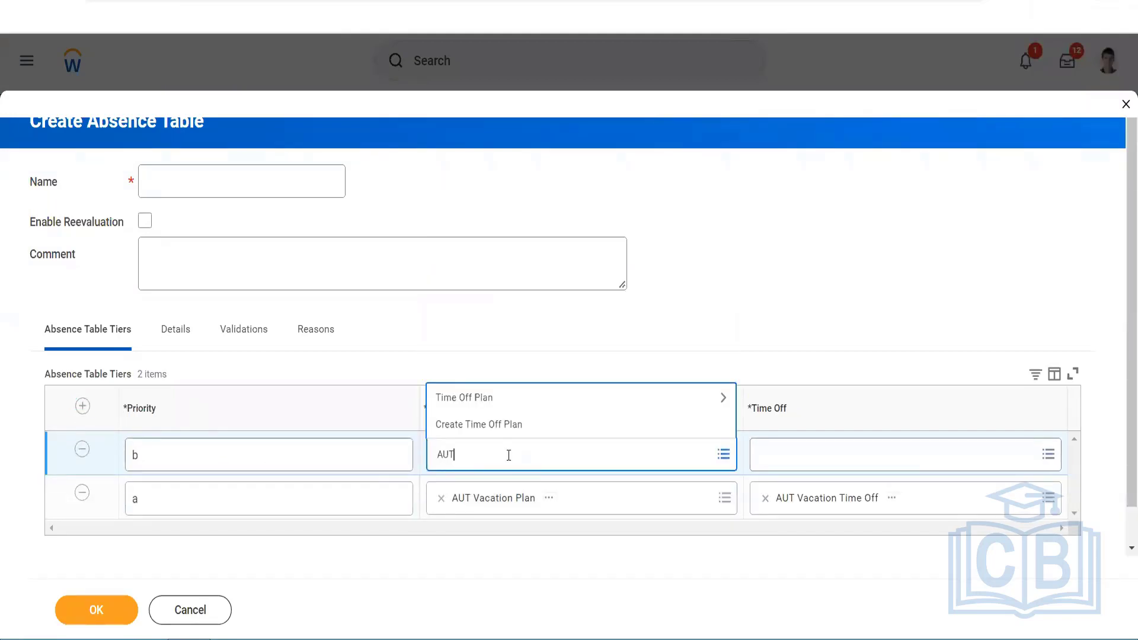
key("Return")
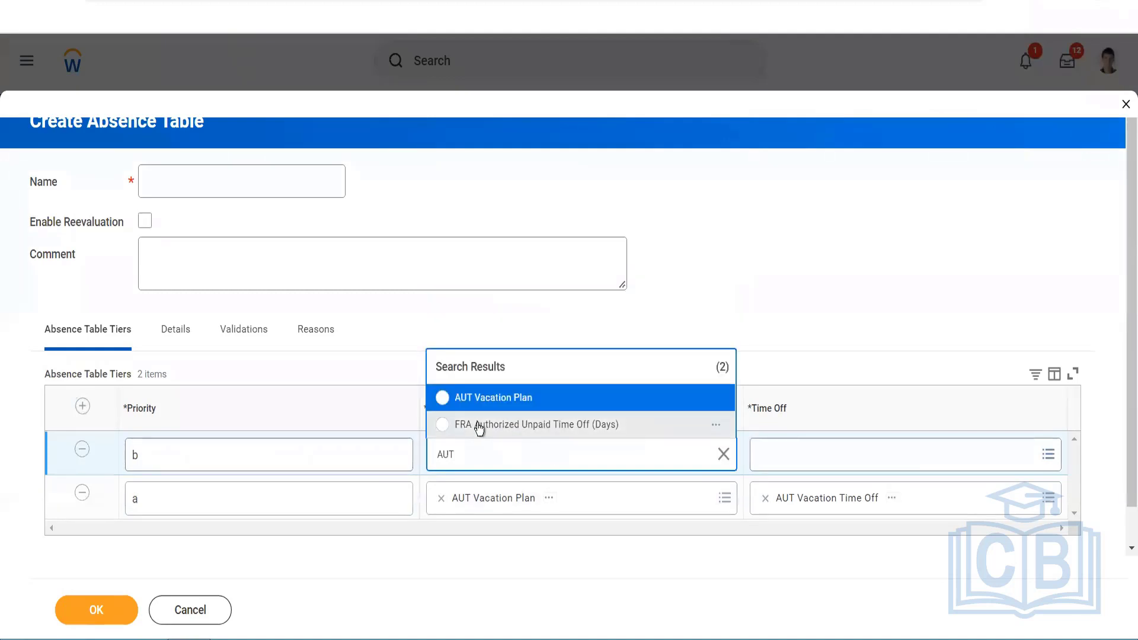
left_click_drag(464, 457, 364, 437)
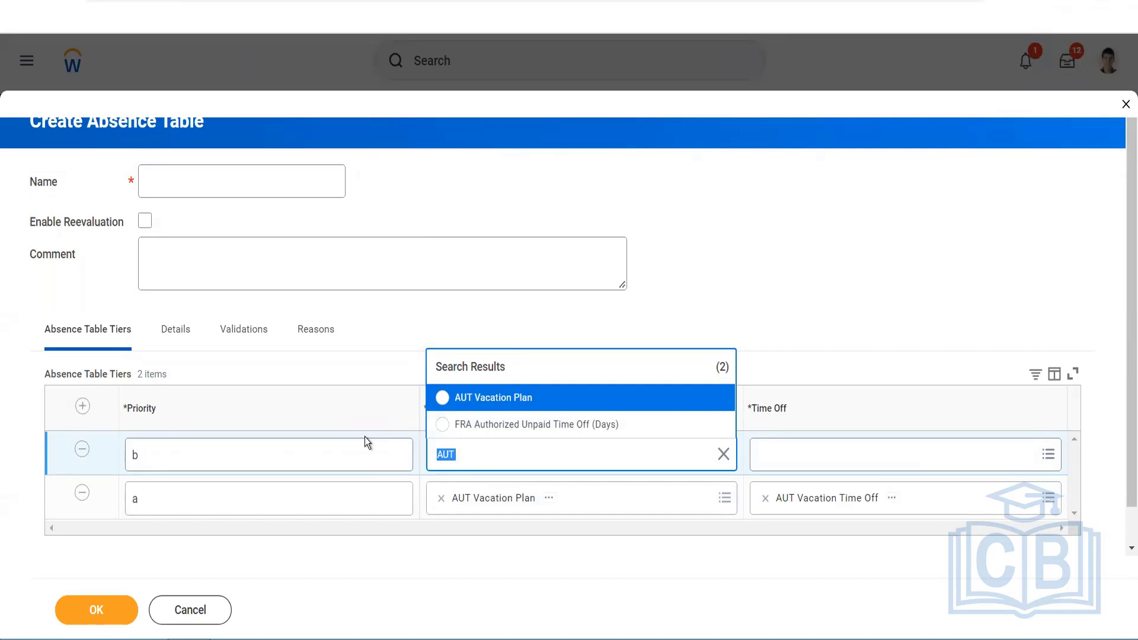
type("Vacation")
key("Return")
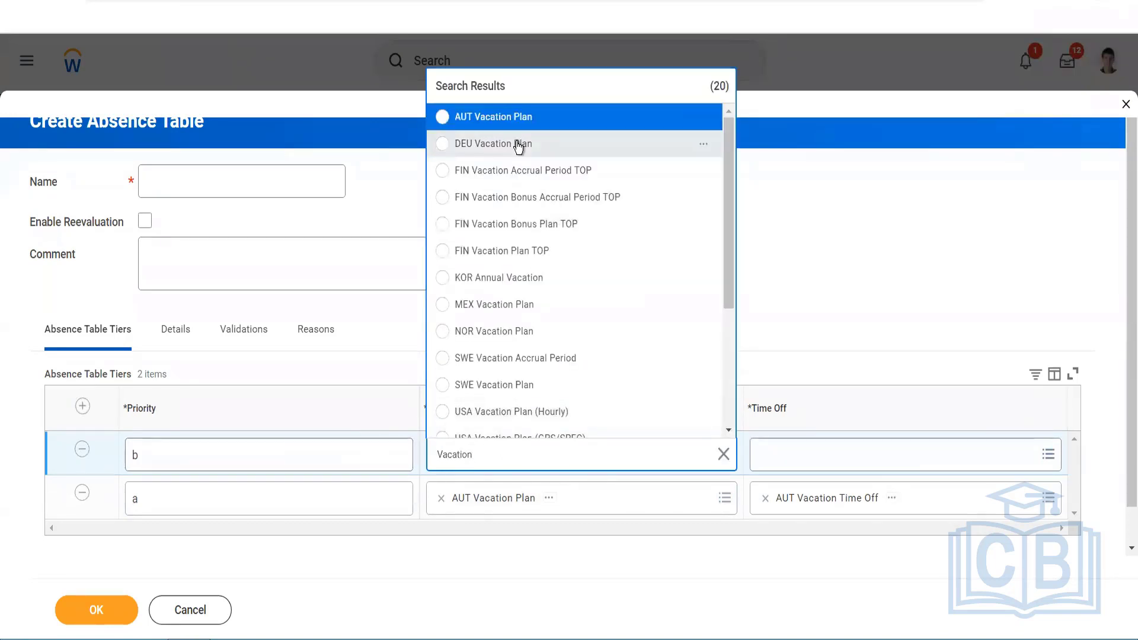
left_click(519, 147)
left_click(805, 459)
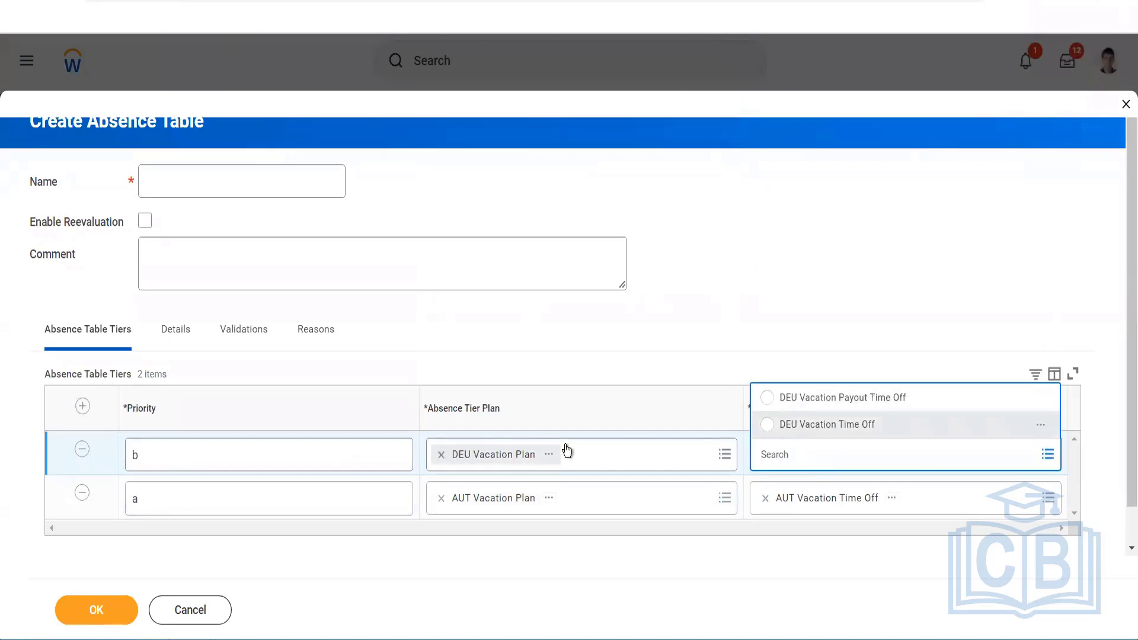
Add a third tier with priority c and the absence tier plan KOR Annual Vacation.
left_click(84, 412)
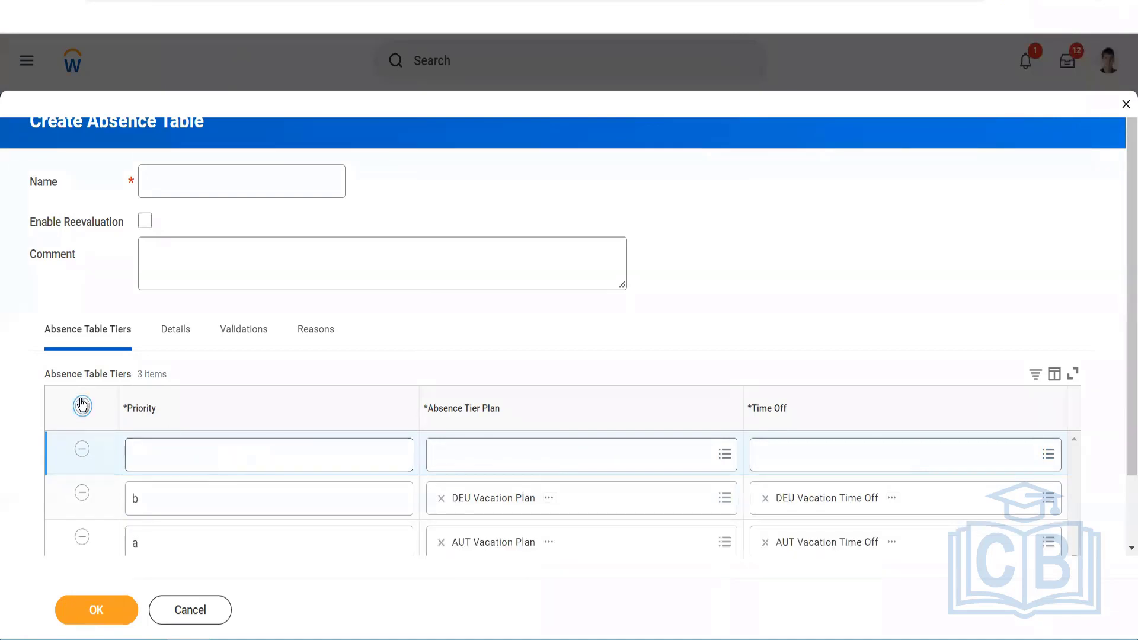
left_click(222, 449)
type("c")
left_click(496, 455)
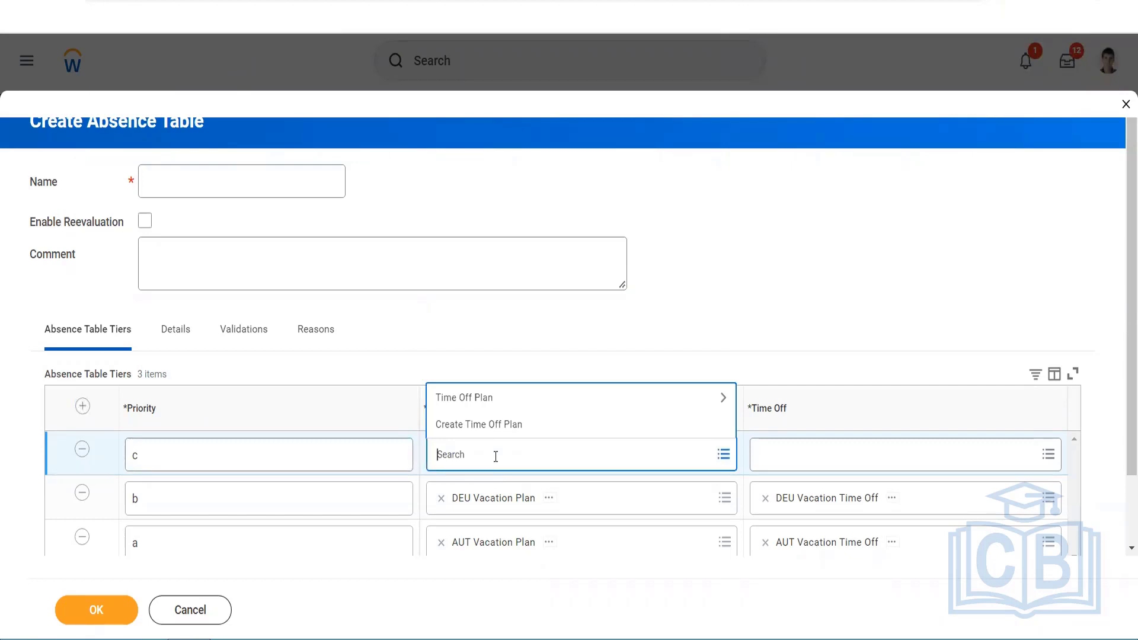
type("Vacation")
key("Return")
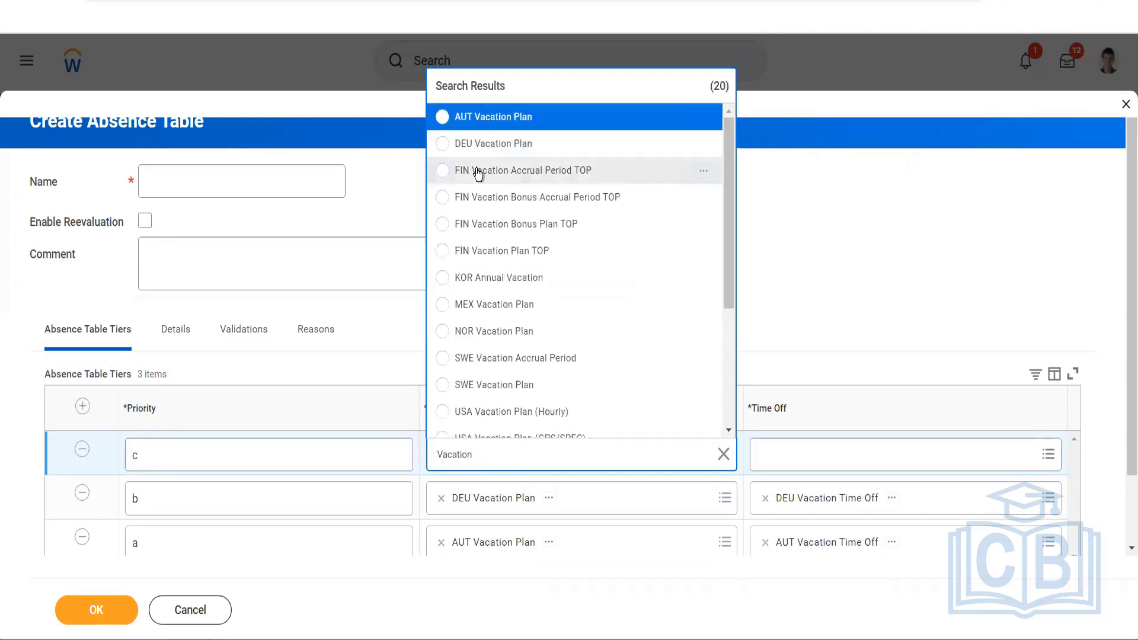
left_click(503, 287)
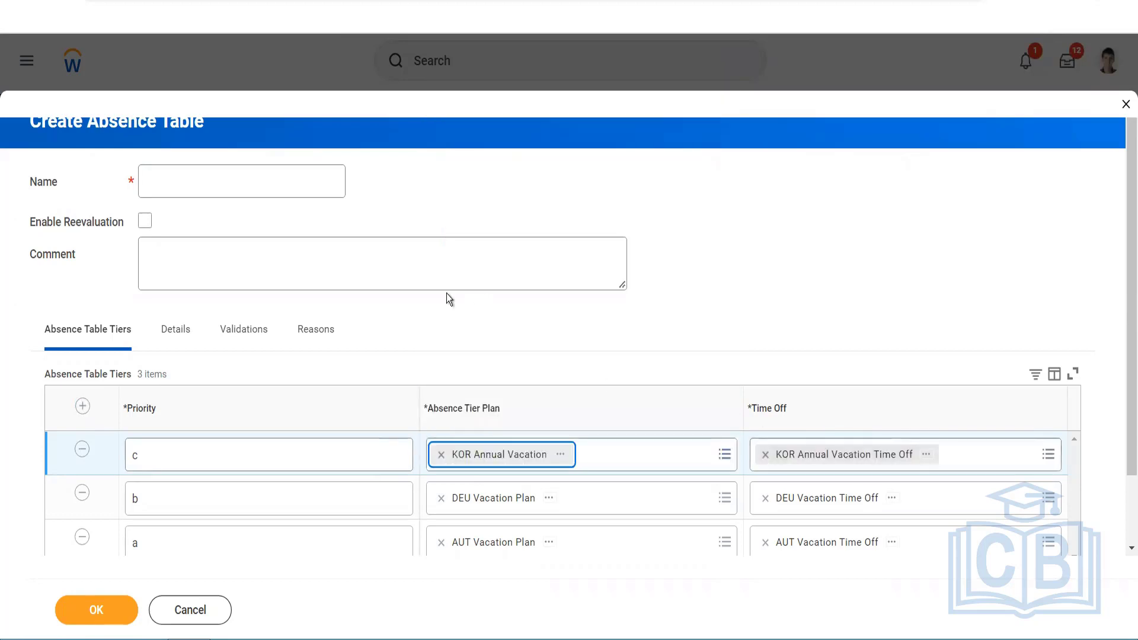
Name the absence table Vacation and enable reevaluation for it.
left_click(185, 189)
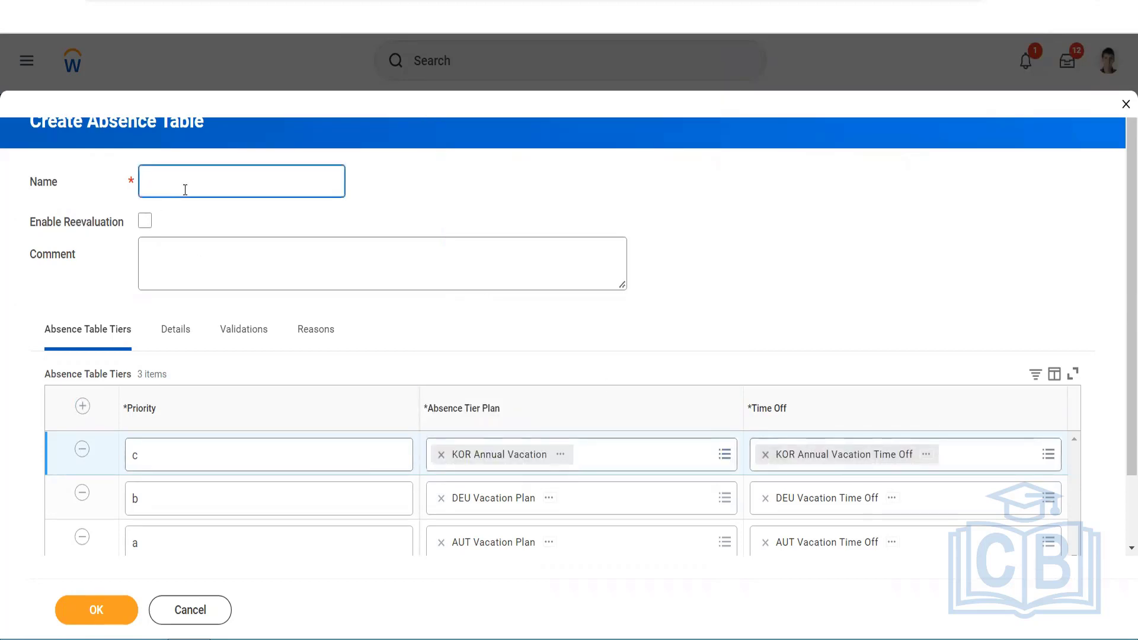
type("Vacation")
scroll(667, 323, "down", 1)
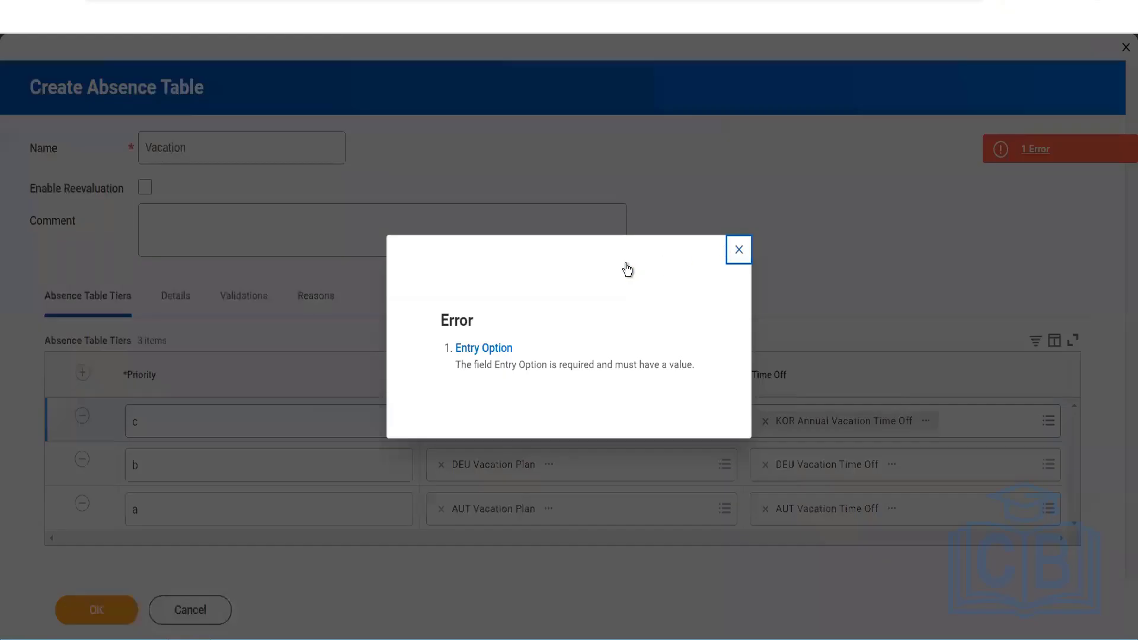
left_click(737, 249)
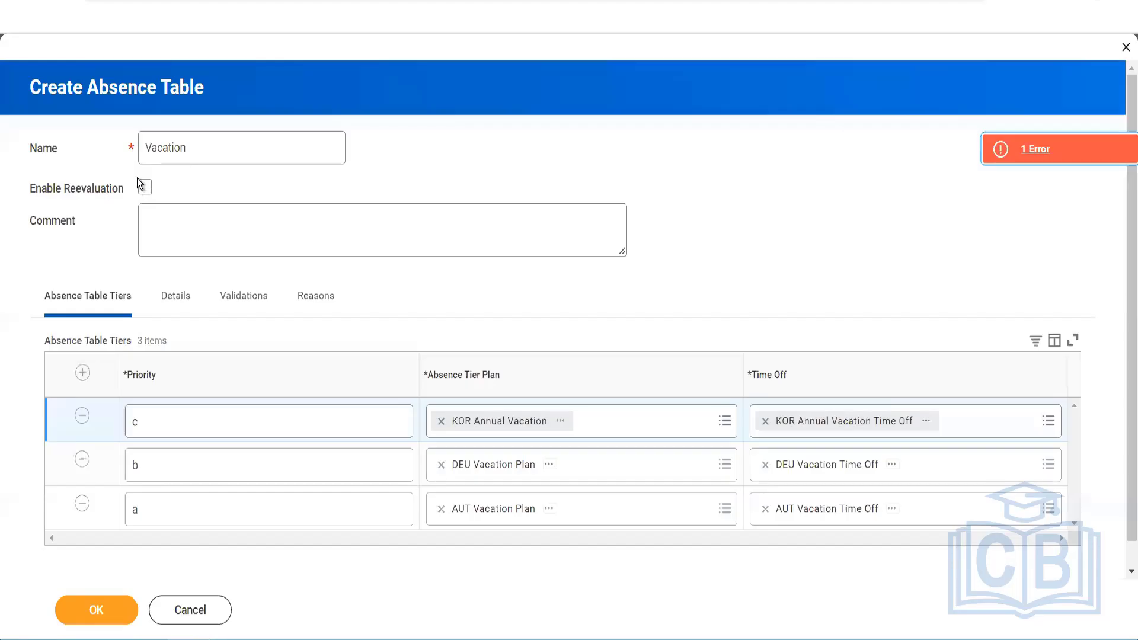
left_click(145, 187)
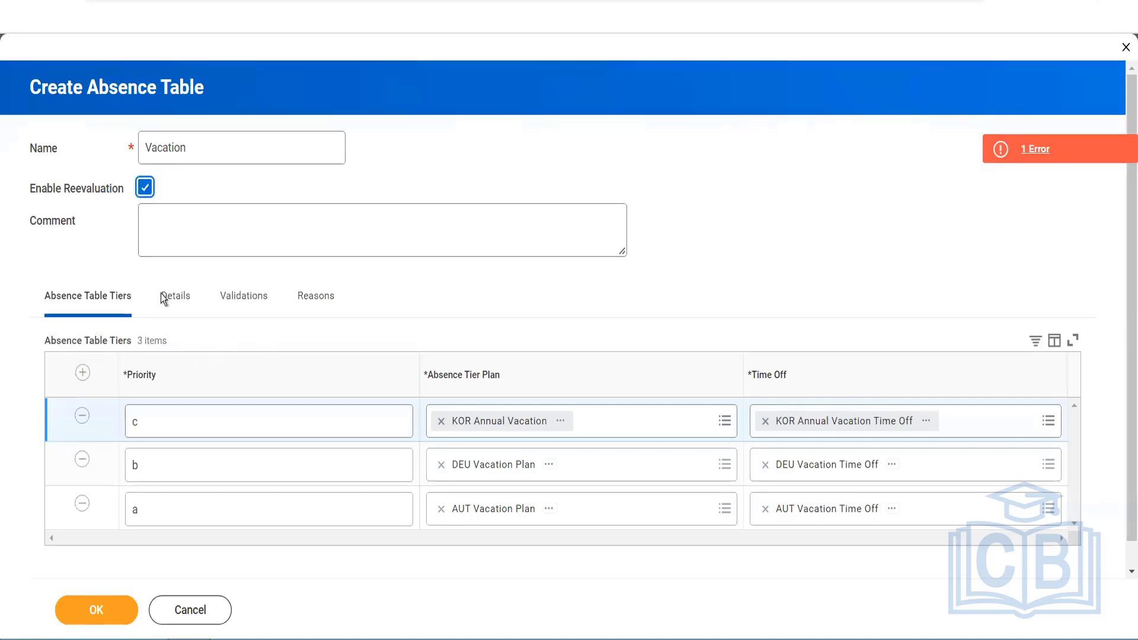
Set the required entry option to Enter through Time Off Only and submit the absence table.
left_click(180, 303)
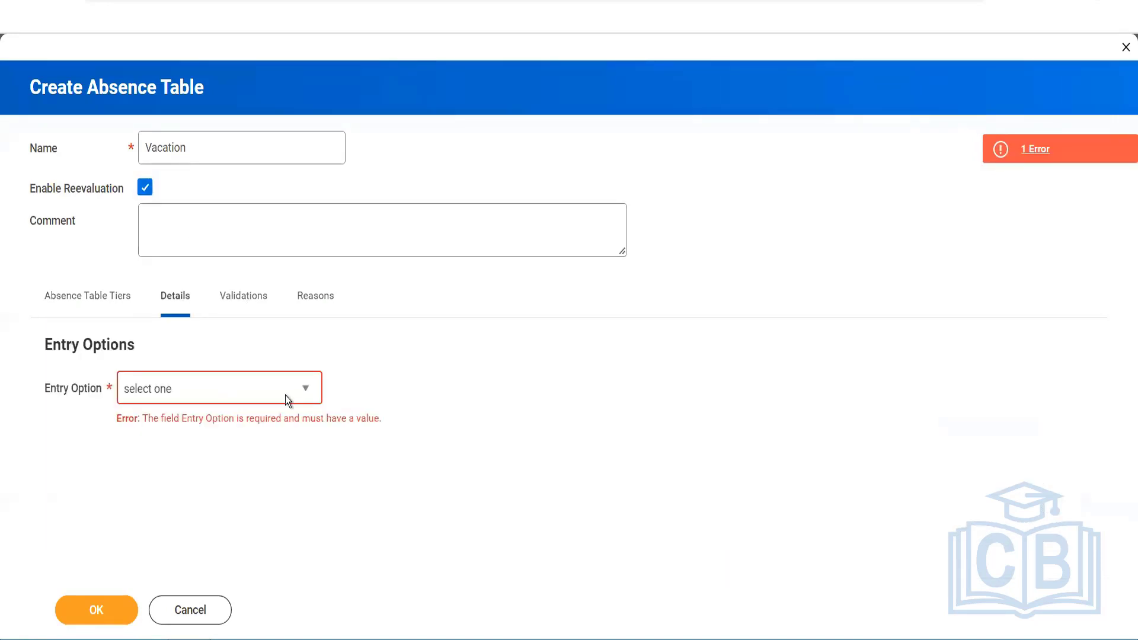
left_click(267, 397)
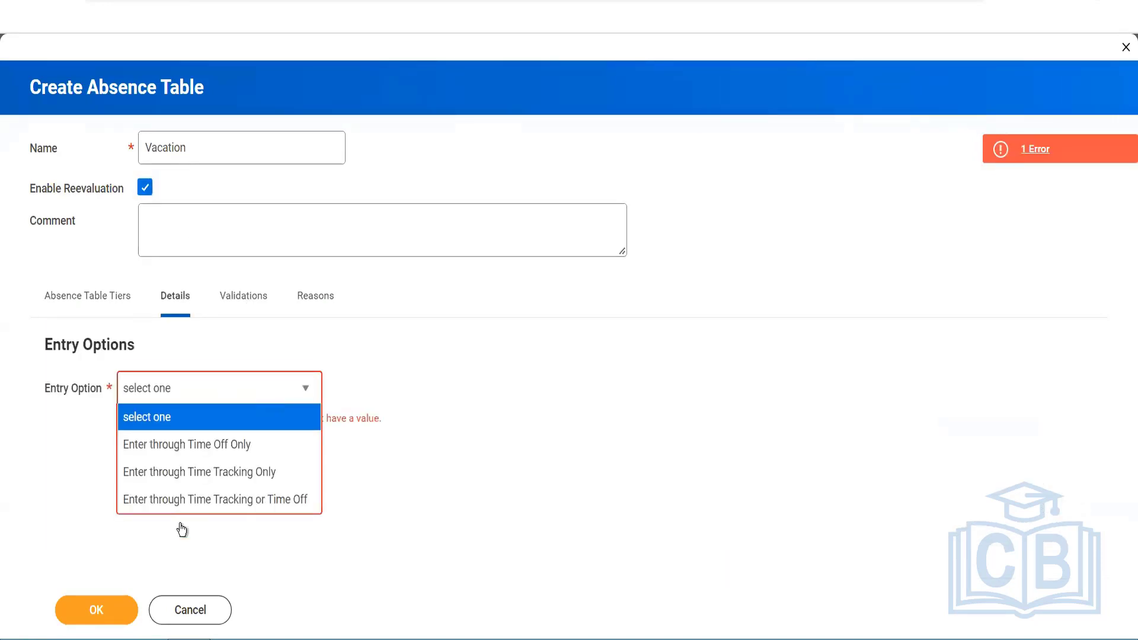
left_click(201, 444)
left_click(106, 302)
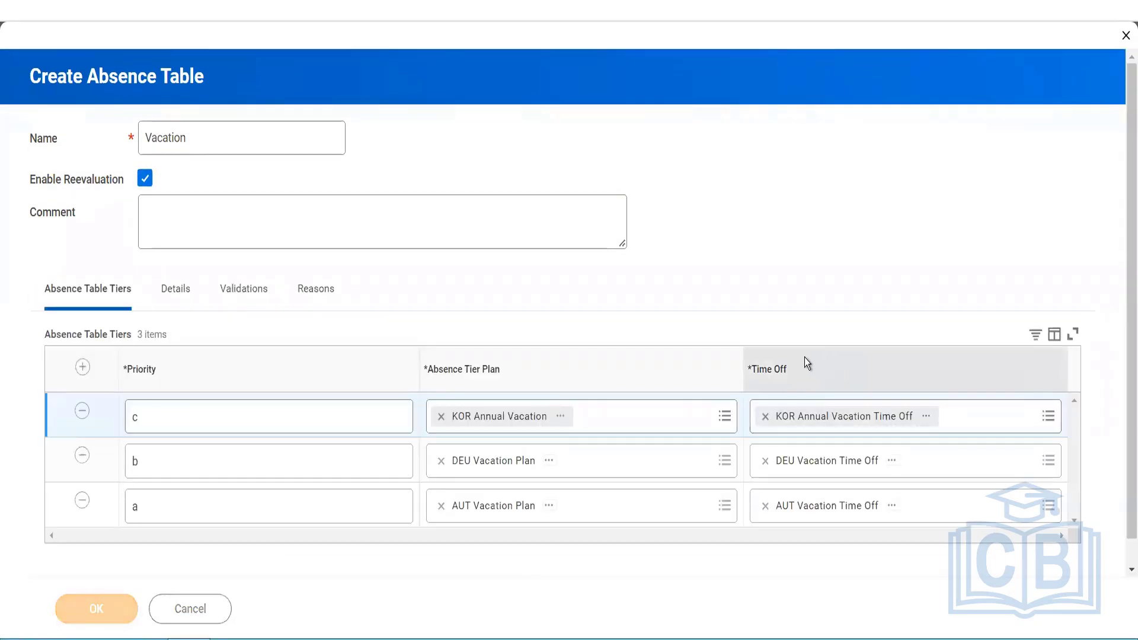
left_click(97, 611)
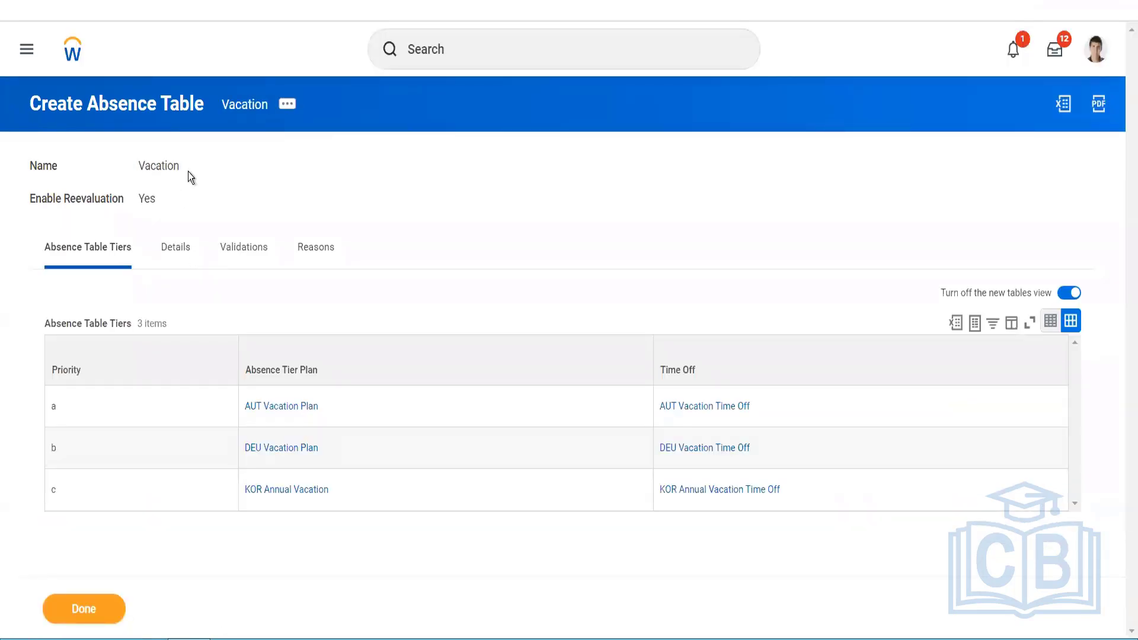
double_click(139, 166)
left_click(223, 180)
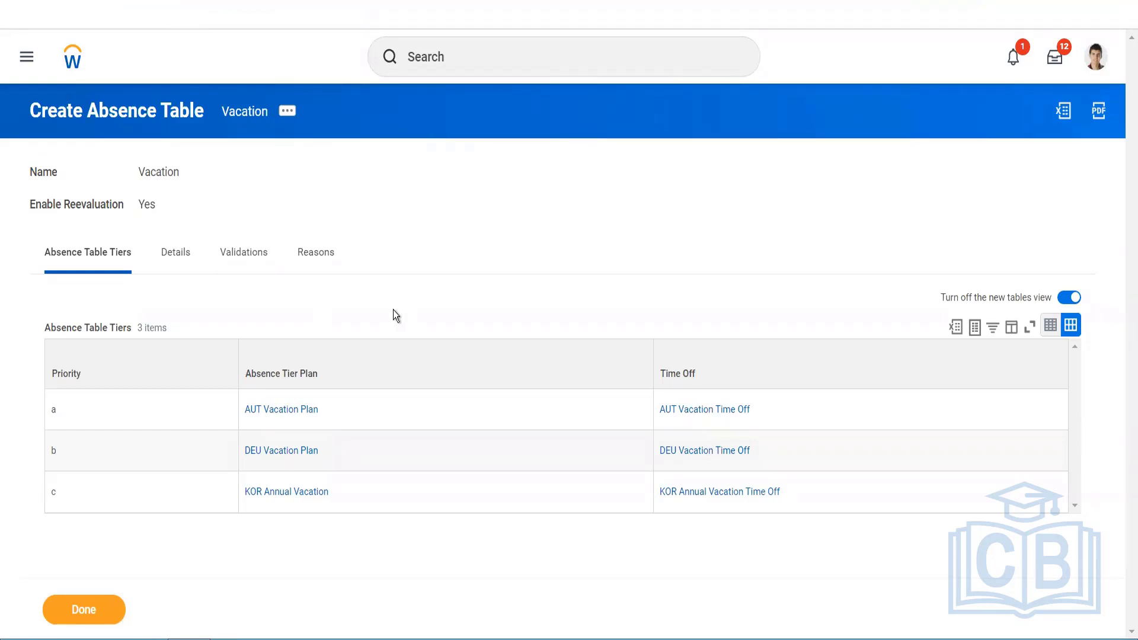
Examine the validation settings of the Vacation absence table in edit mode and leave without saving.
left_click(240, 258)
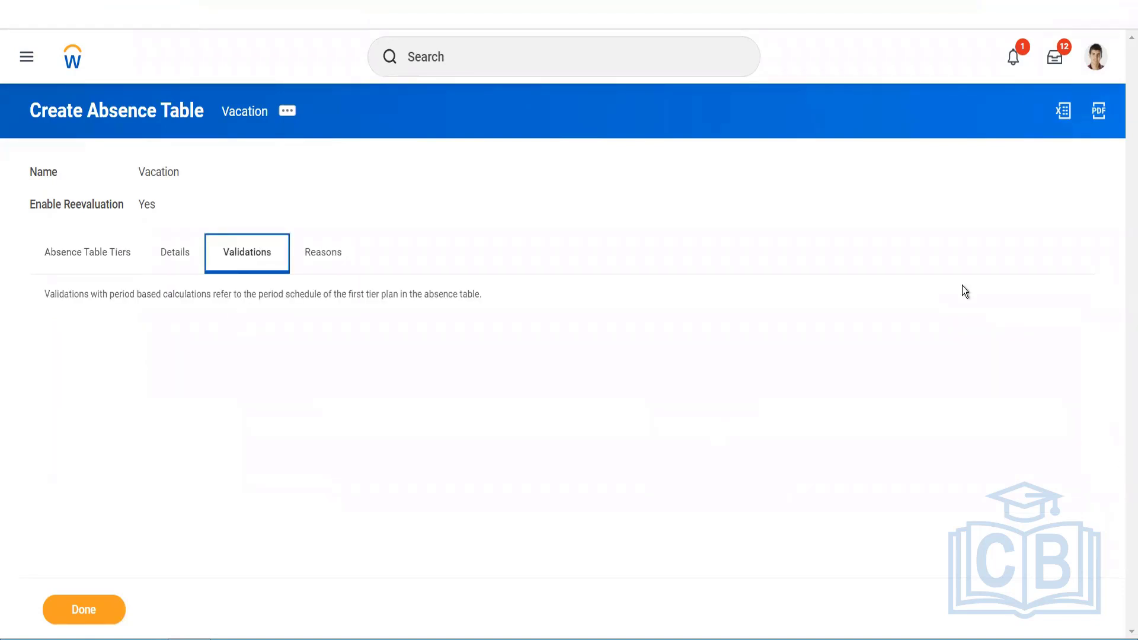
left_click(289, 112)
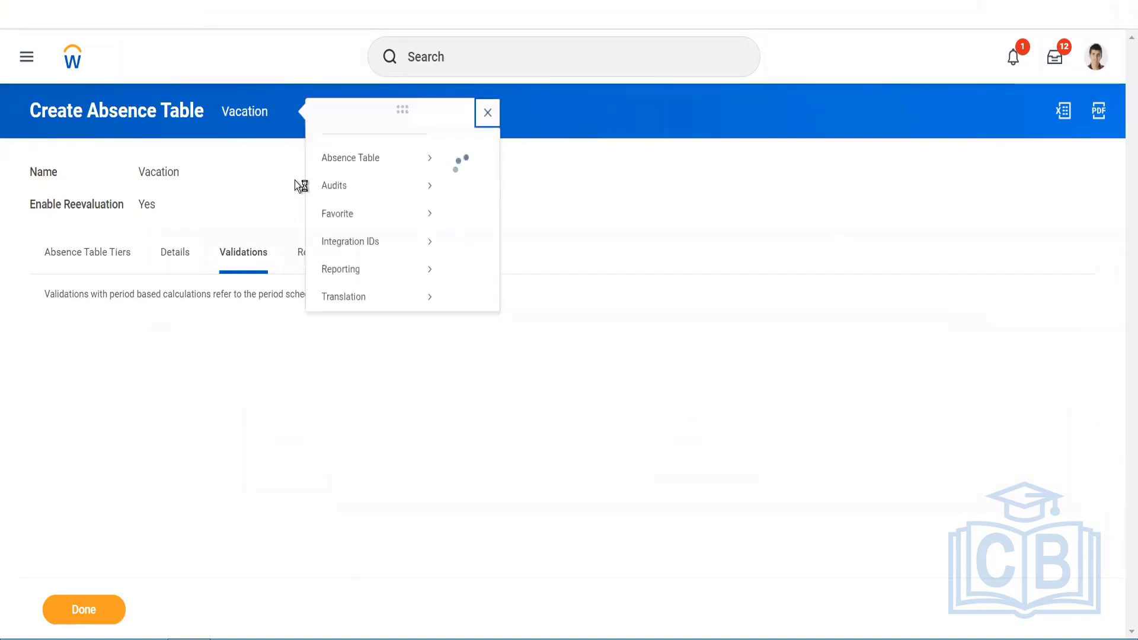
mouse_move(427, 176)
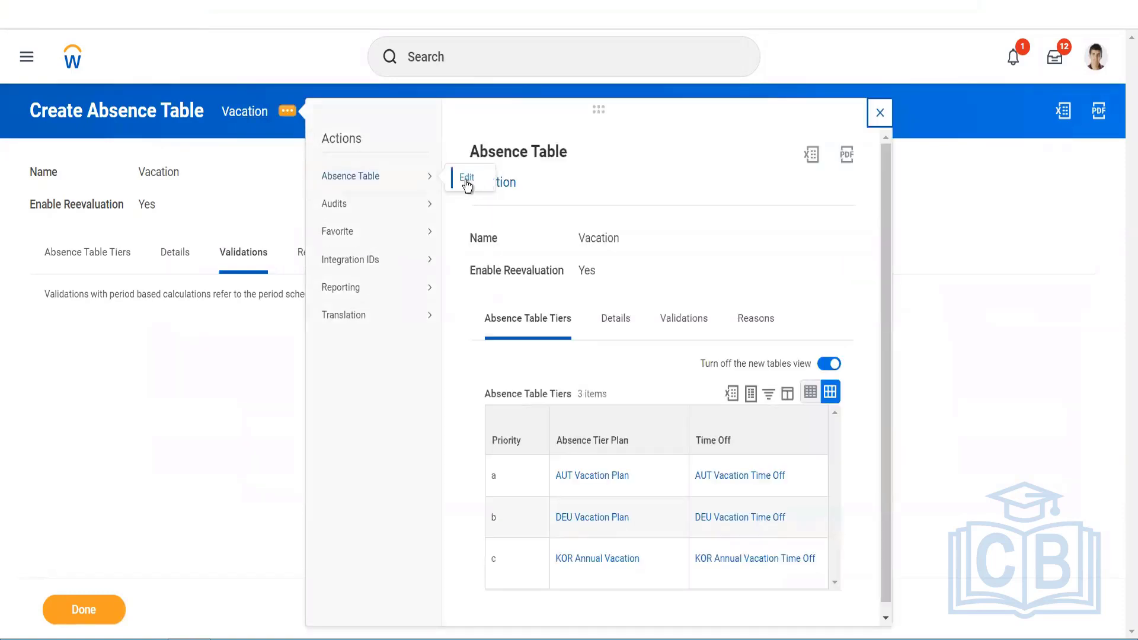
left_click(283, 427)
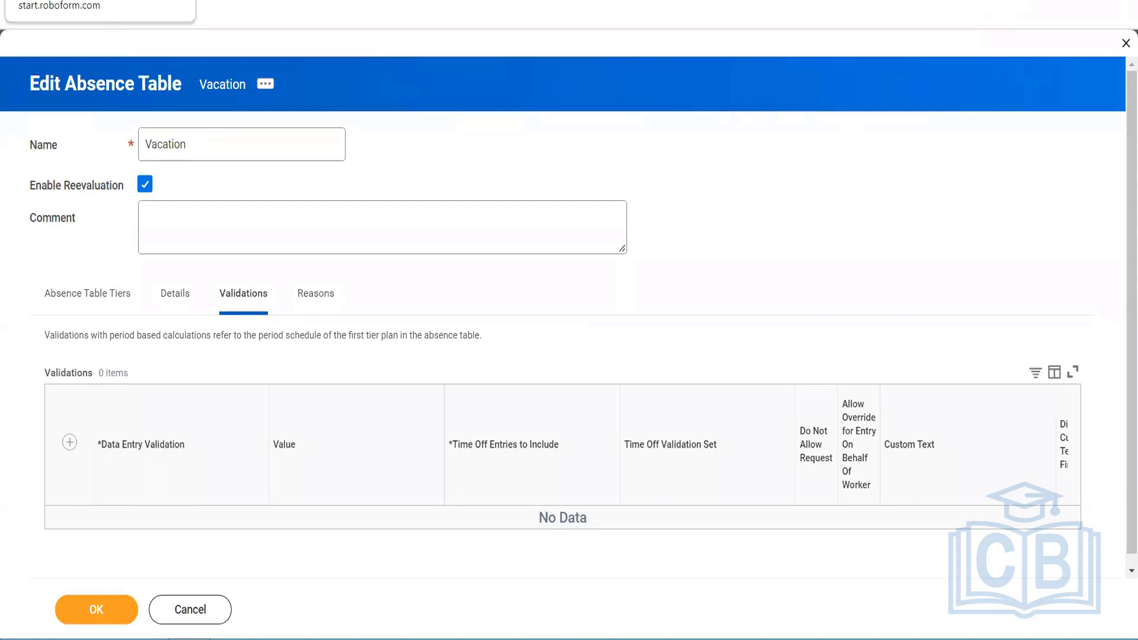
left_click(221, 613)
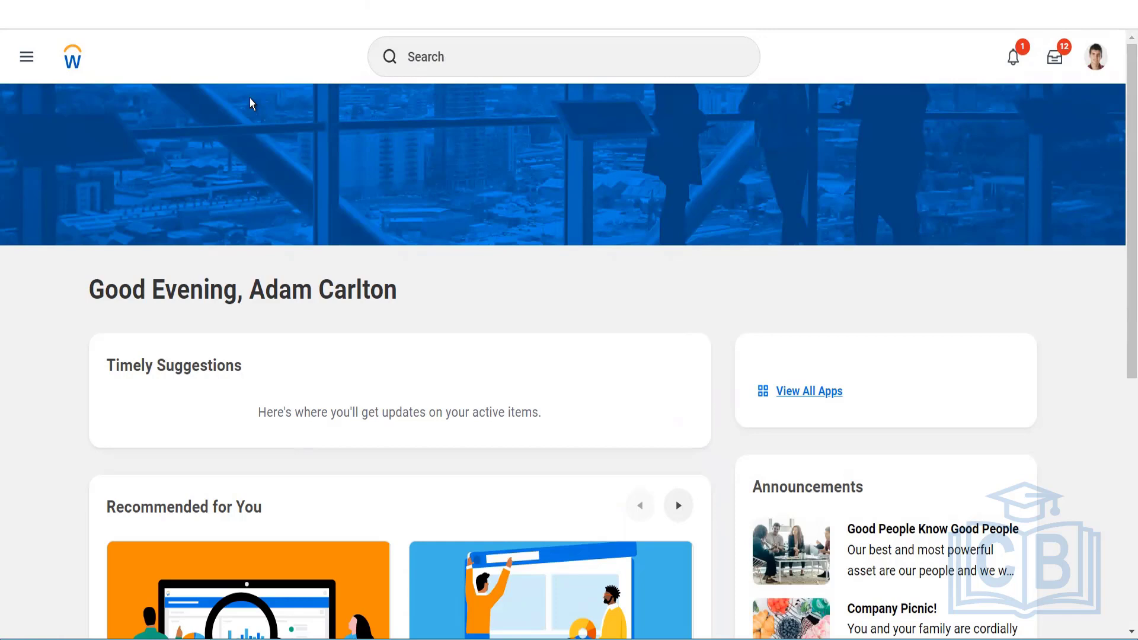
Search for create leave type and open the Create Leave Type task.
left_click(512, 54)
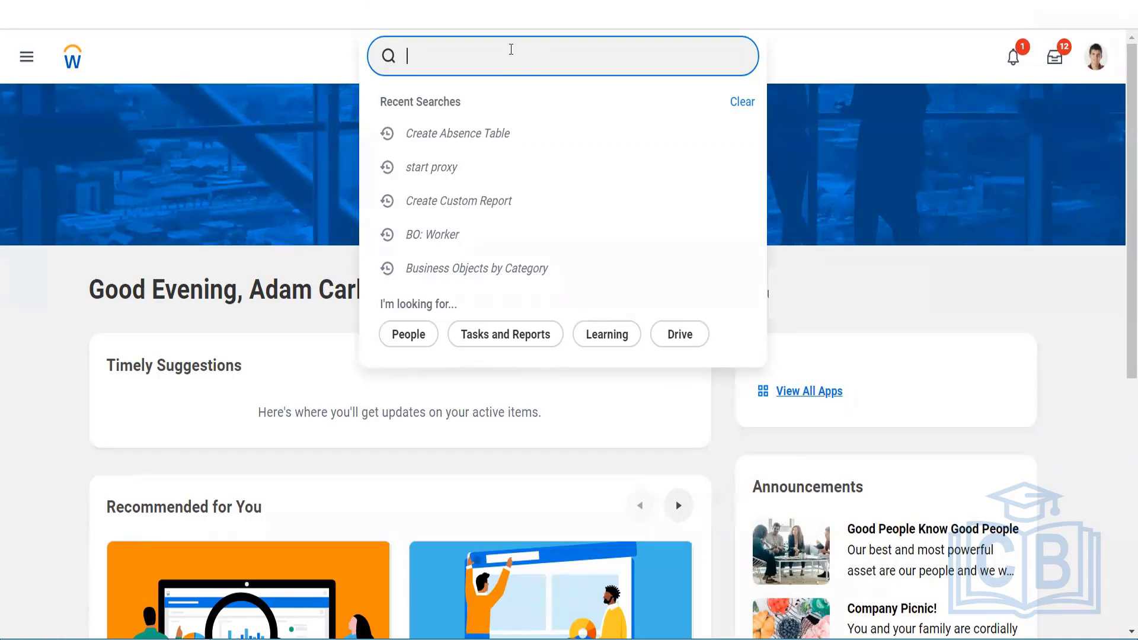
type("creaate")
key("BackSpace")
key("BackSpace")
key("BackSpace")
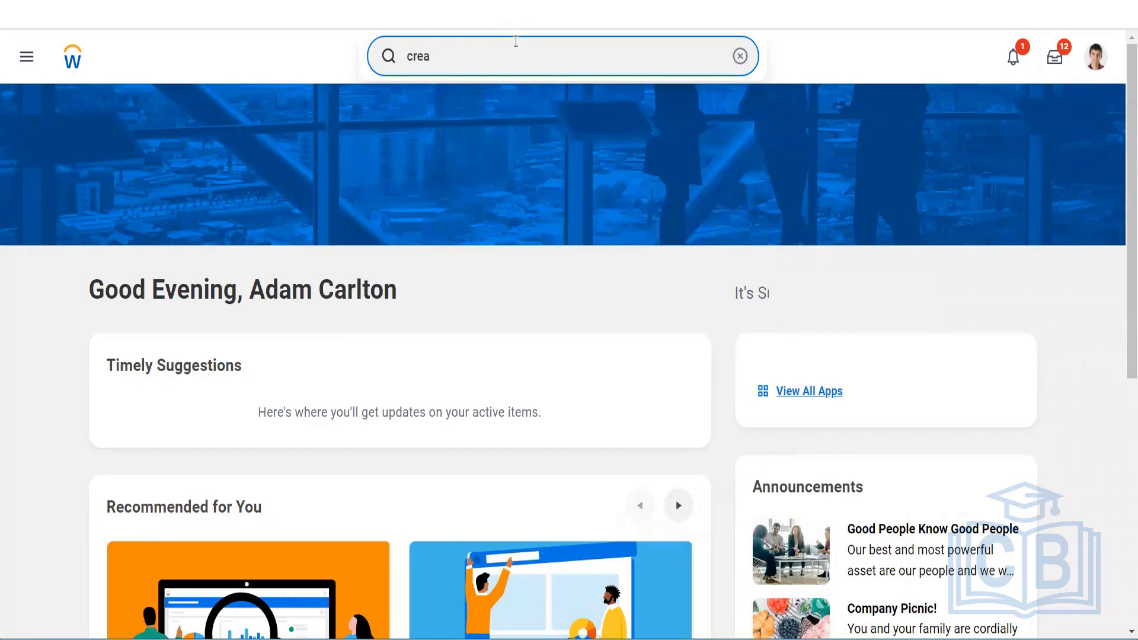
type("te leave ")
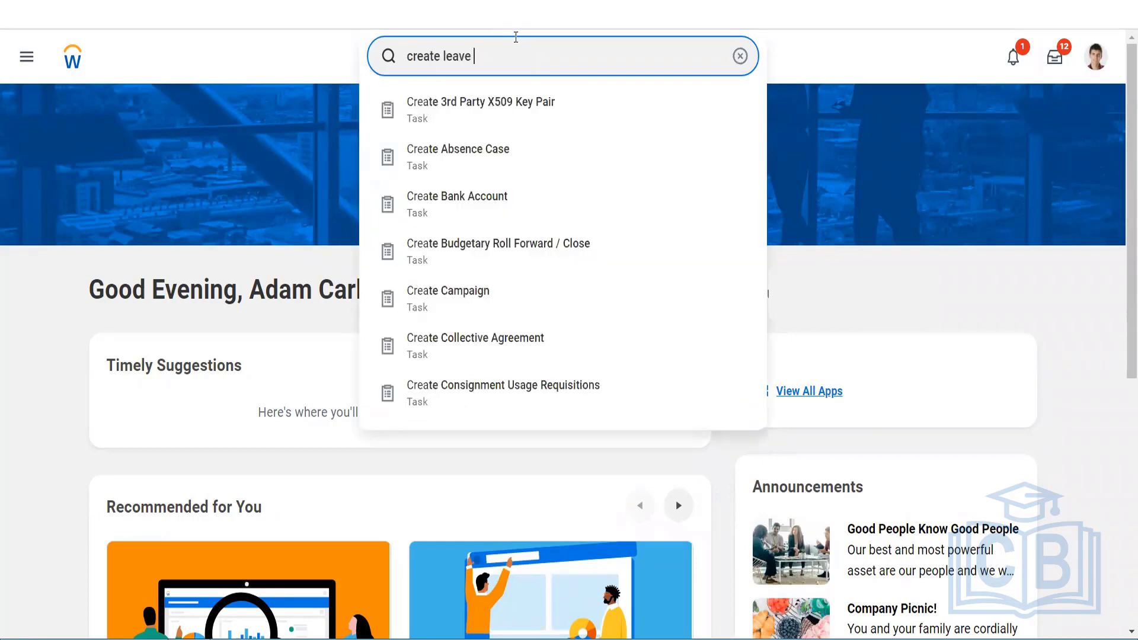
type("type")
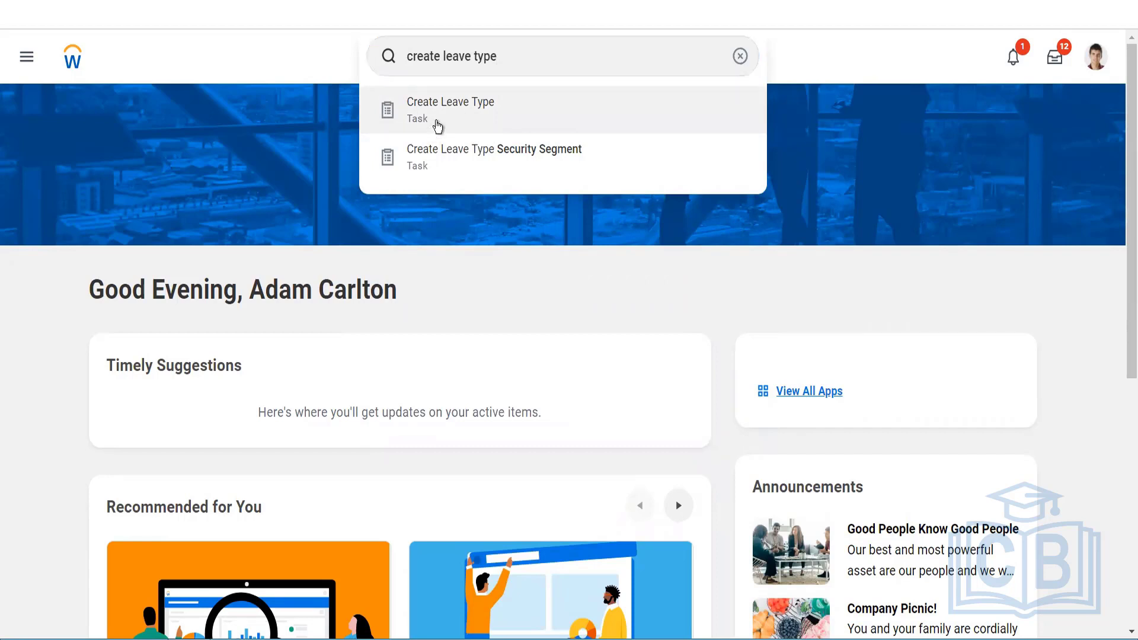
left_click(488, 112)
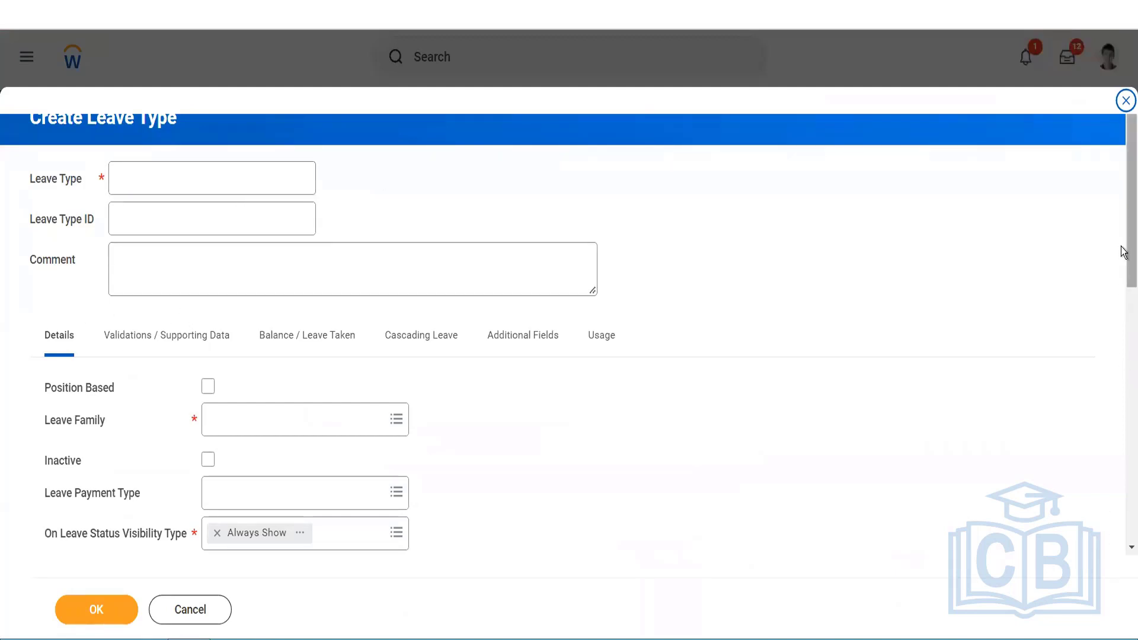
Name the leave type IND Maternity, correcting the misspelled word with the spelling suggestion.
left_click_drag(1131, 178, 1125, 26)
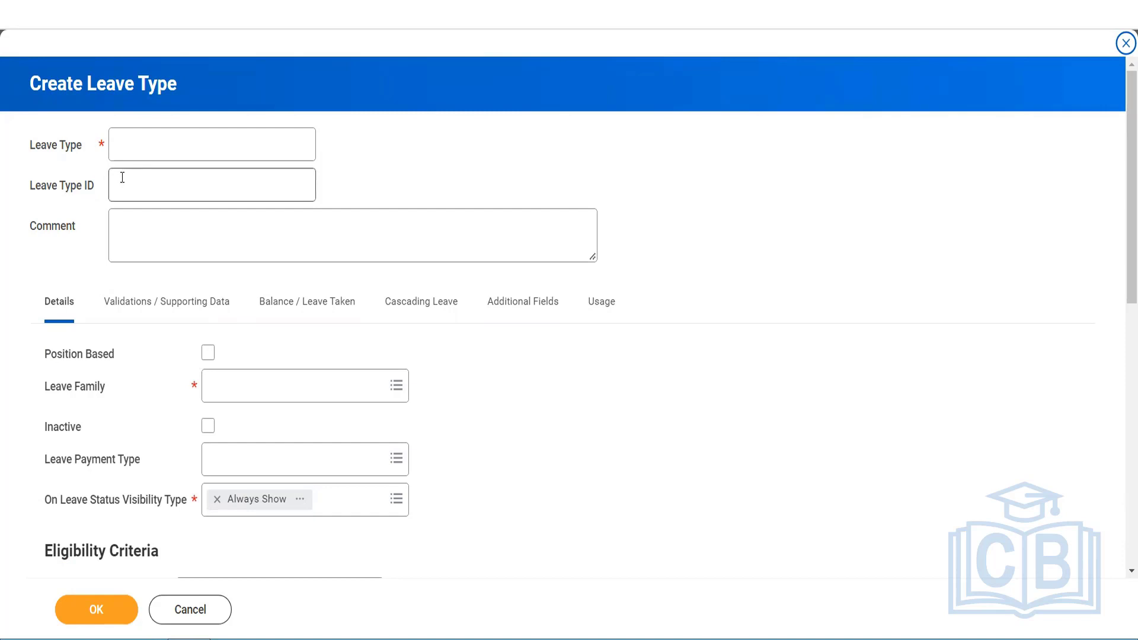
left_click(172, 141)
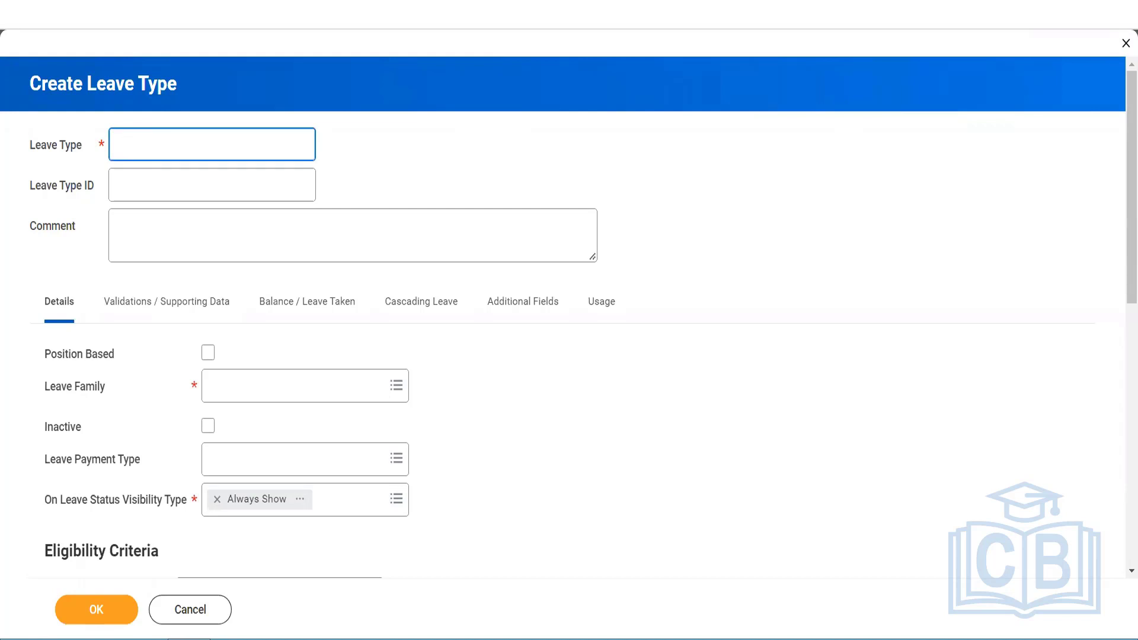
key("super+c")
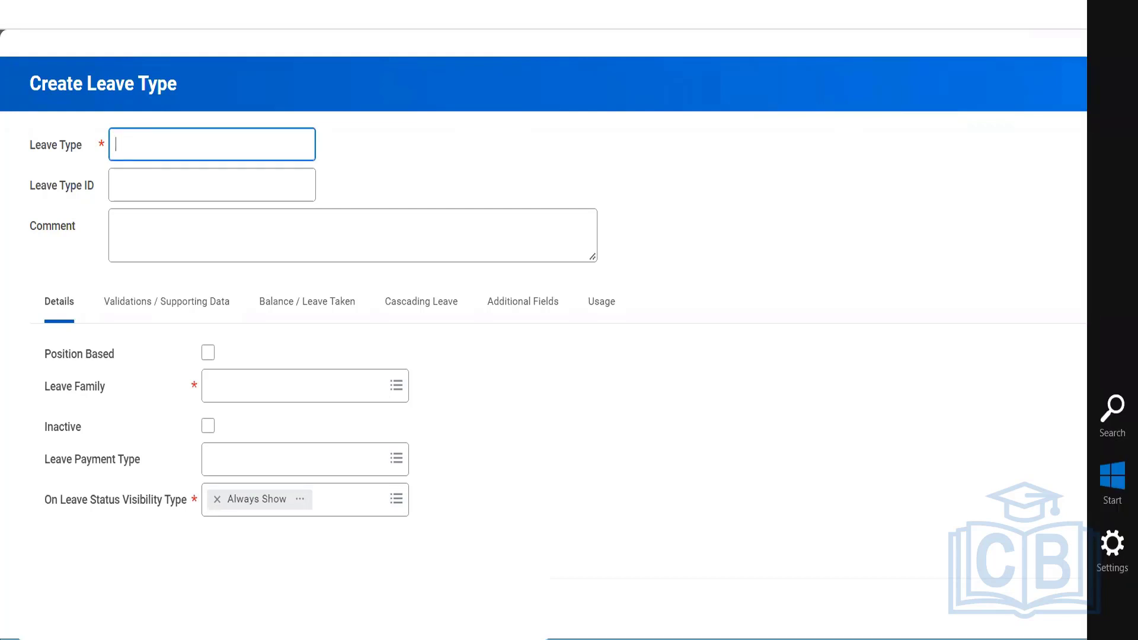
type("IN")
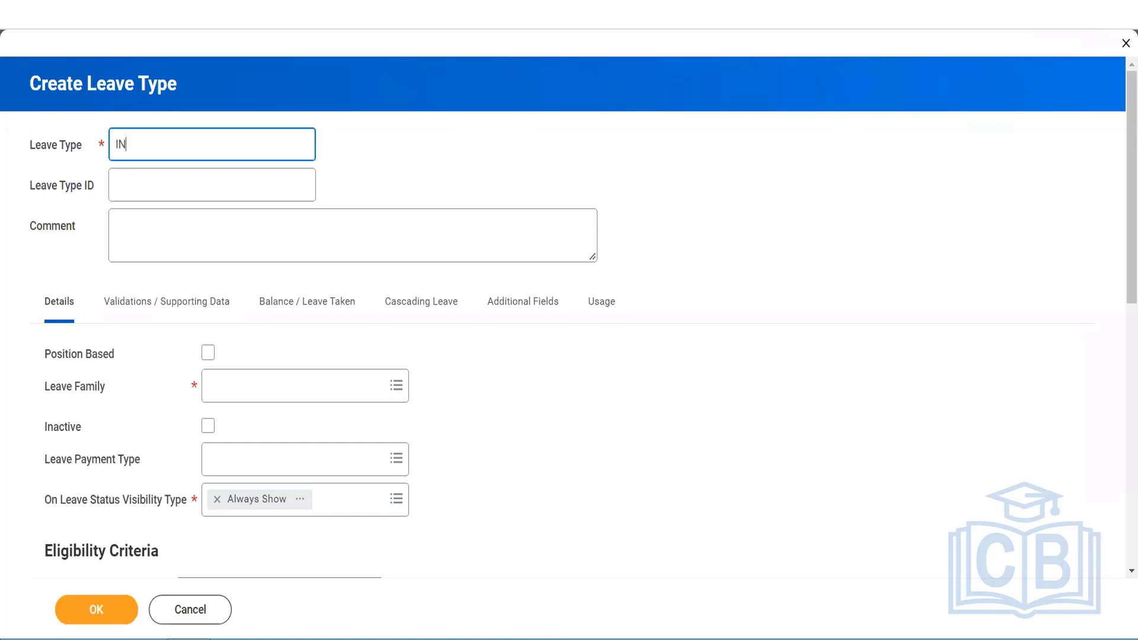
type("D Materinity")
right_click(168, 144)
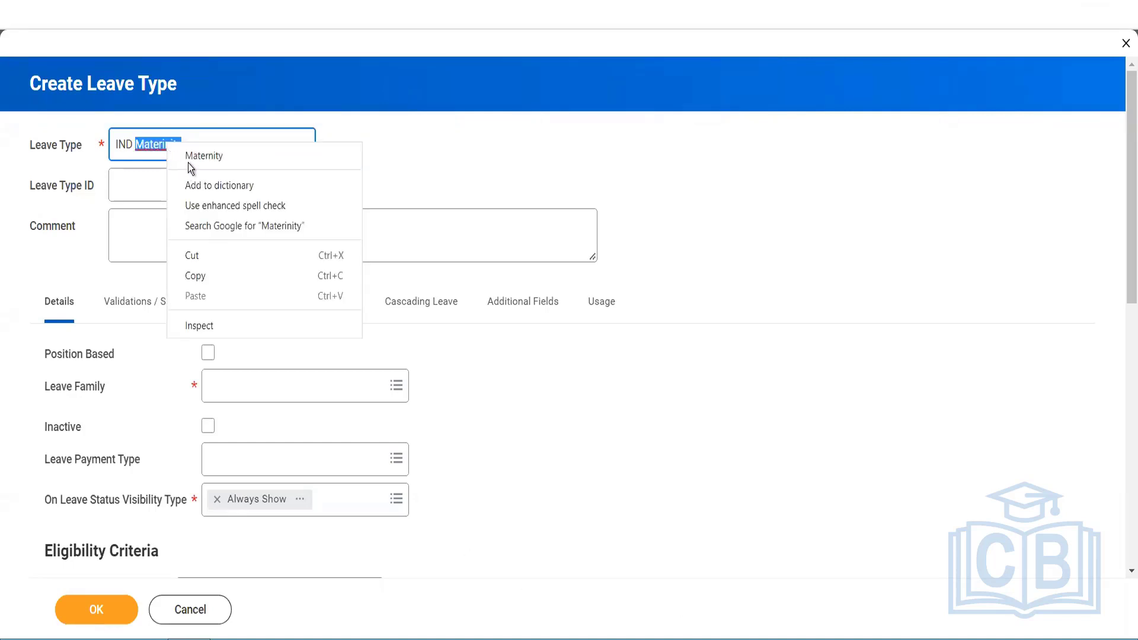
left_click(189, 157)
Copy the leave type name into the Leave Type ID and change it to IND_Maternity.
triple_click(211, 141)
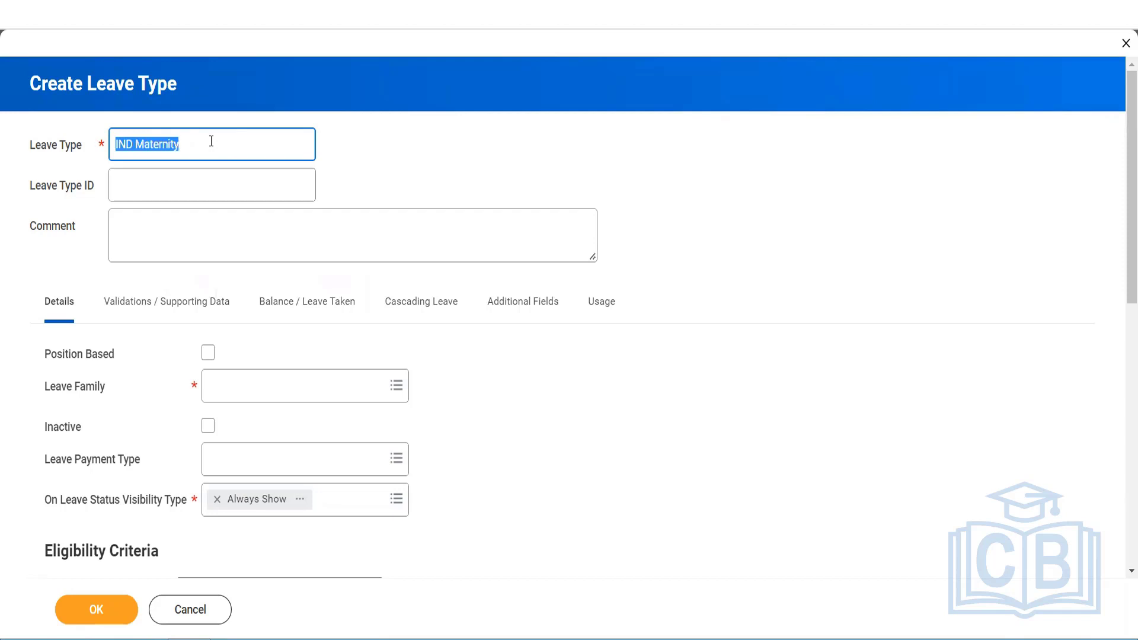
left_click(220, 151)
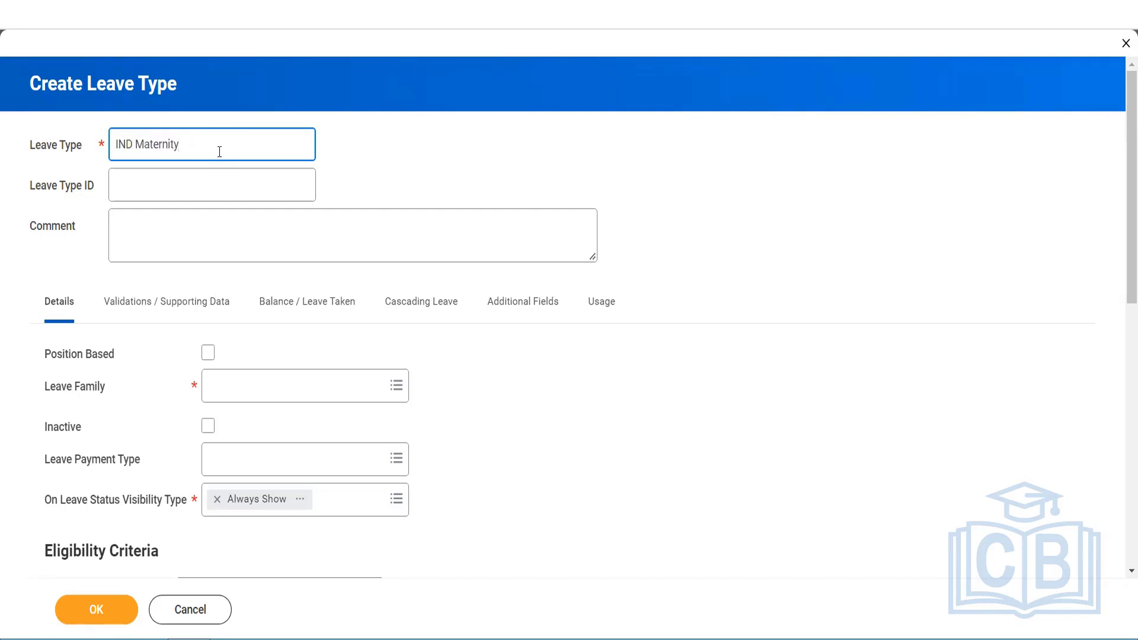
triple_click(220, 151)
key("Tab")
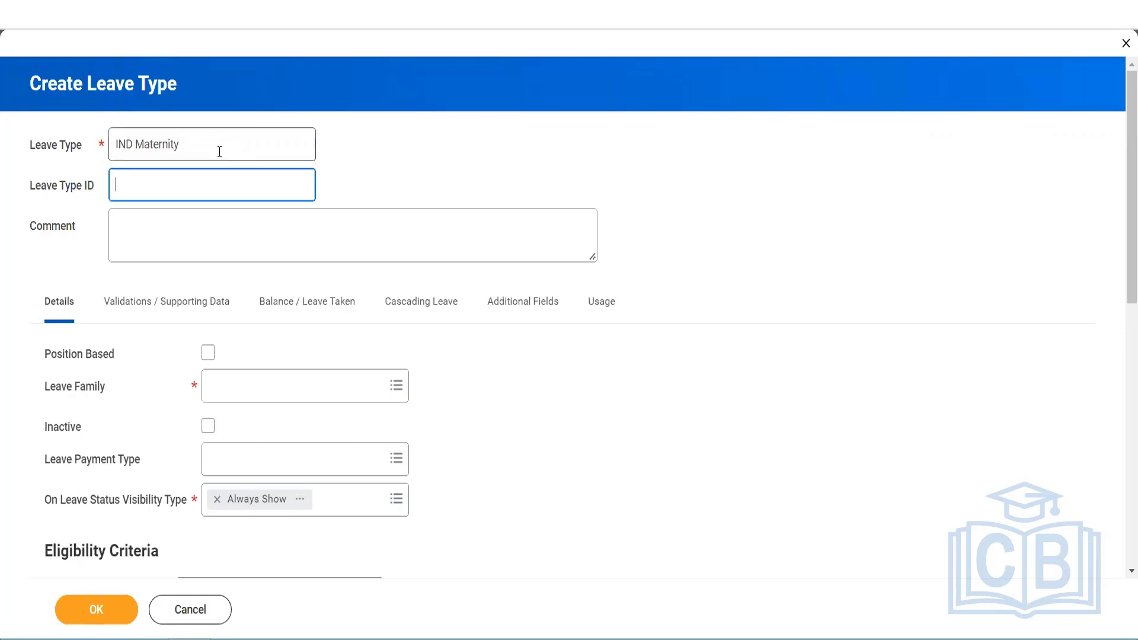
key("ctrl+v")
left_click(128, 185)
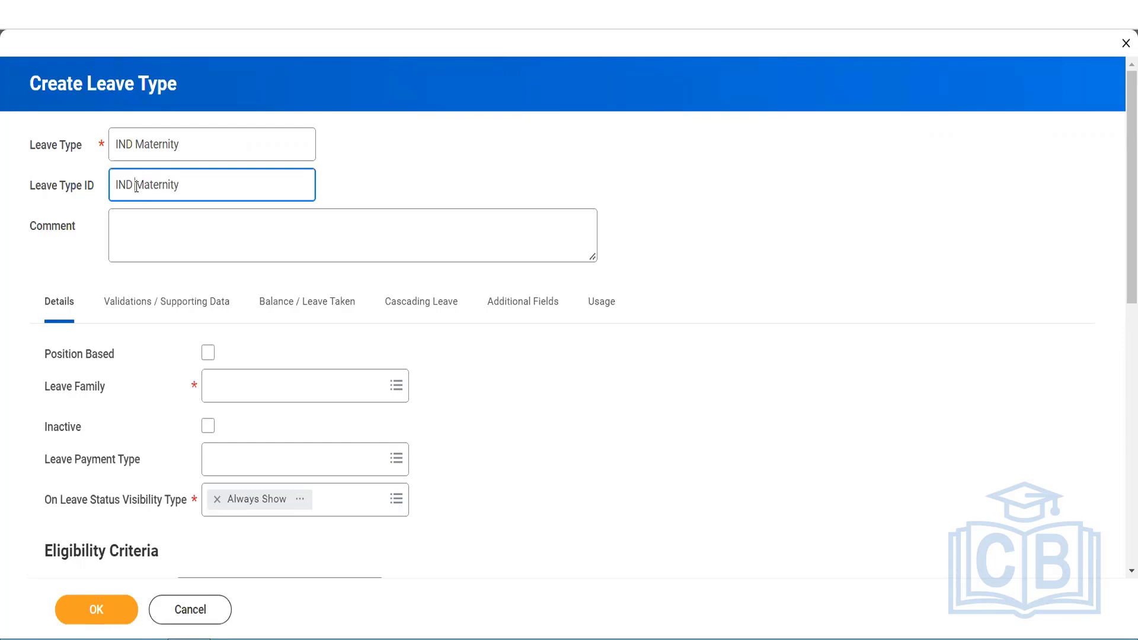
left_click(136, 186)
key("BackSpace")
type("_")
left_click(518, 101)
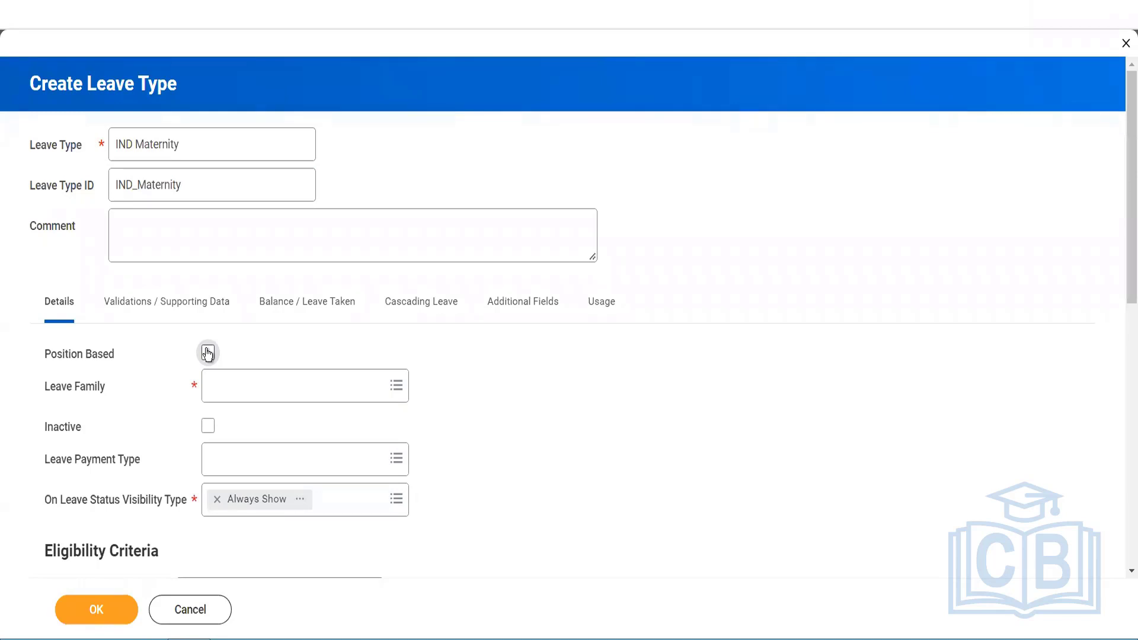
List the available leave families and duplicate the browser tab holding the leave type form.
left_click(297, 389)
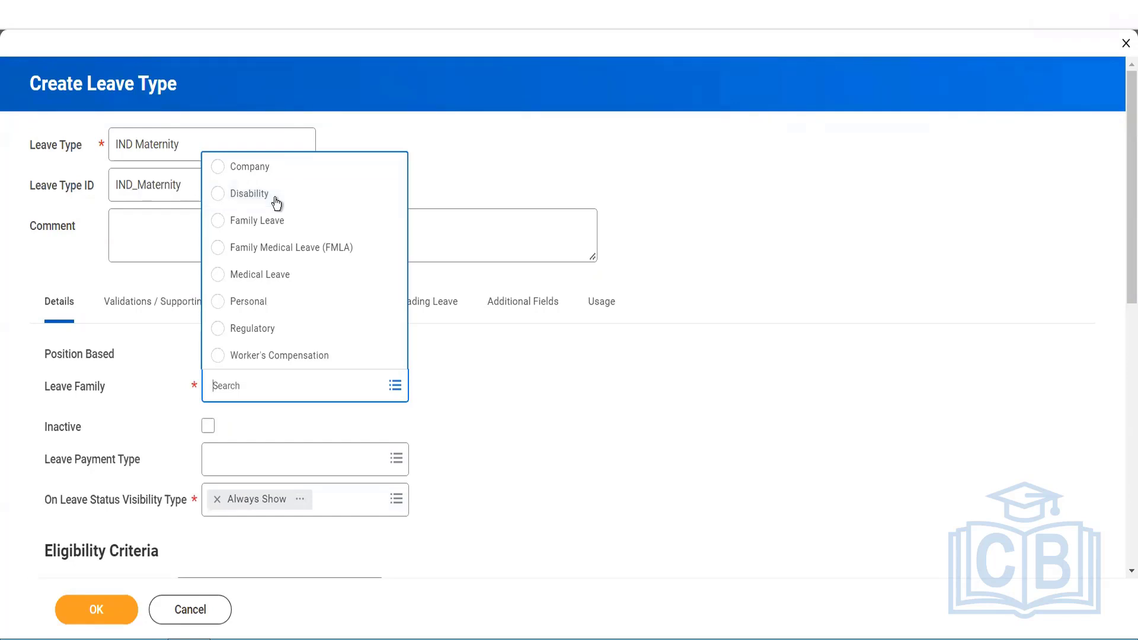
right_click(298, 1)
left_click(351, 82)
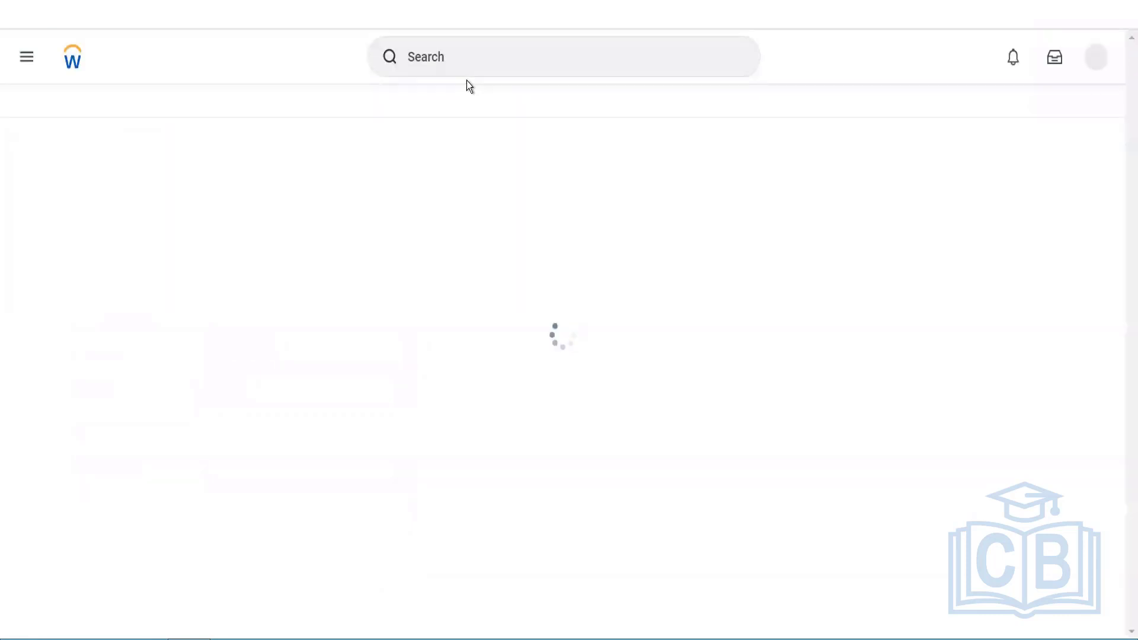
Search for a create leave family task in the duplicated tab.
left_click(482, 56)
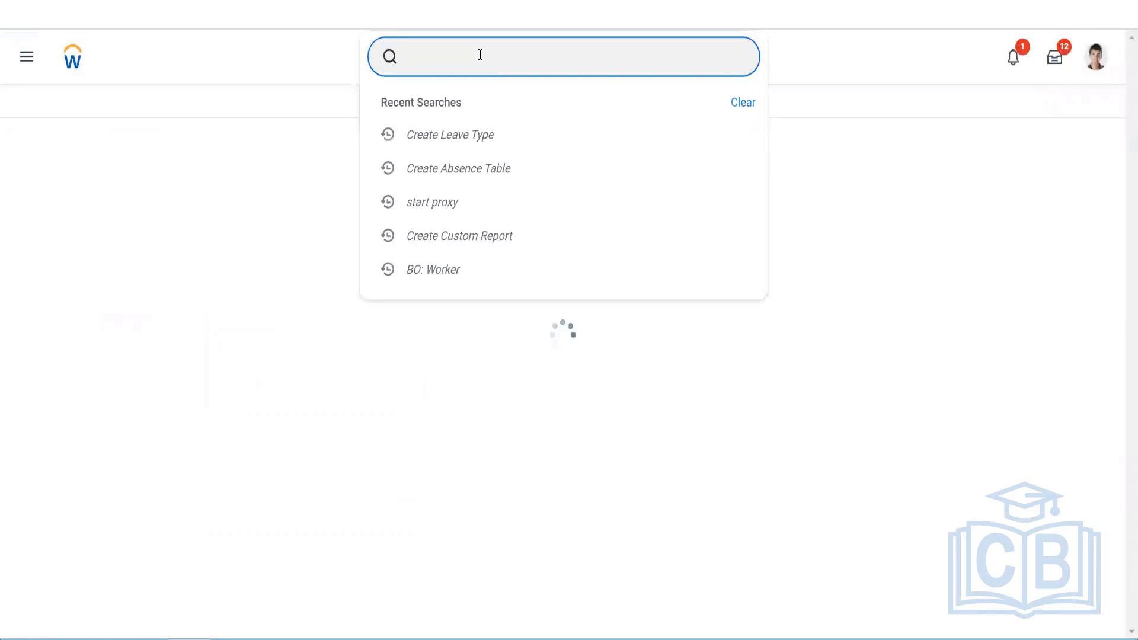
type("c")
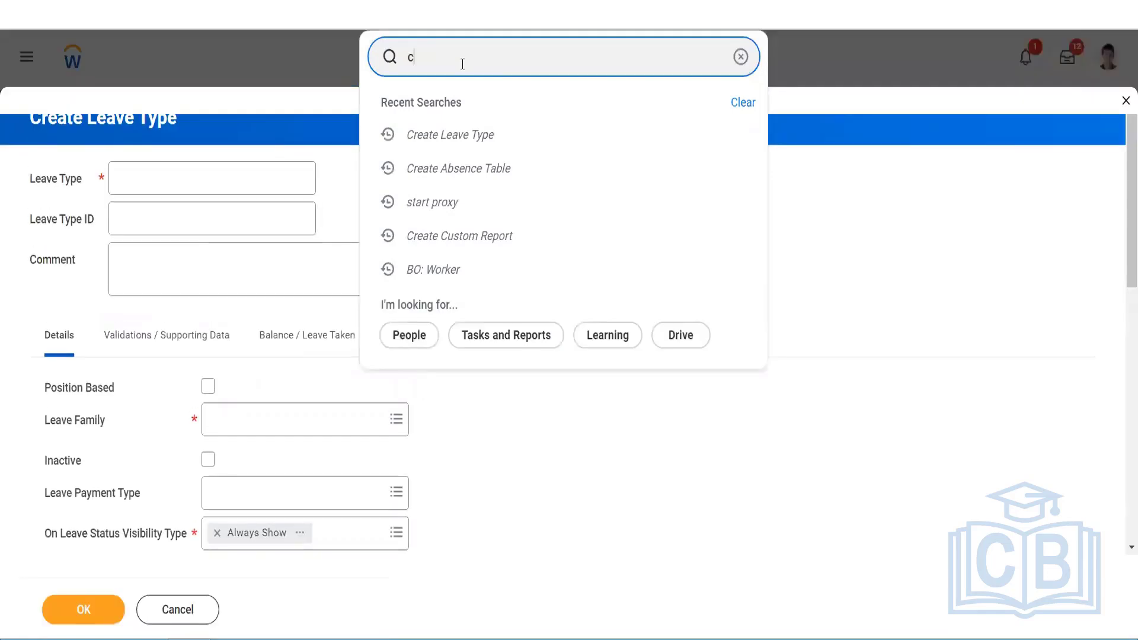
type("reate leave family")
key("Return")
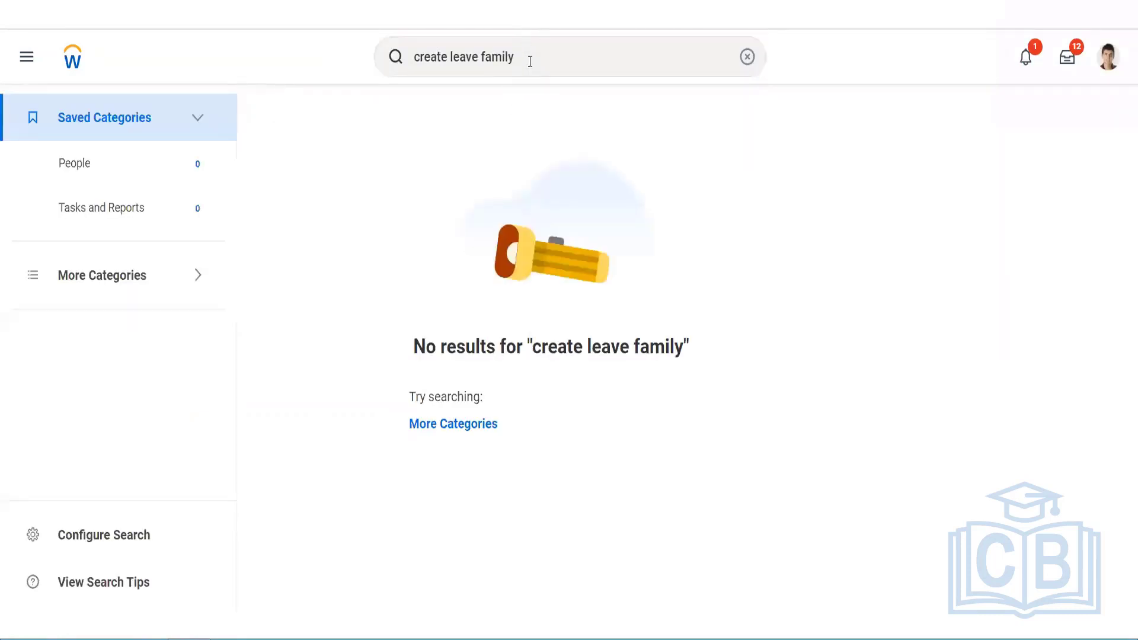
Search for maintain leave and open the Maintain Leave Families task.
left_click_drag(549, 61, 402, 63)
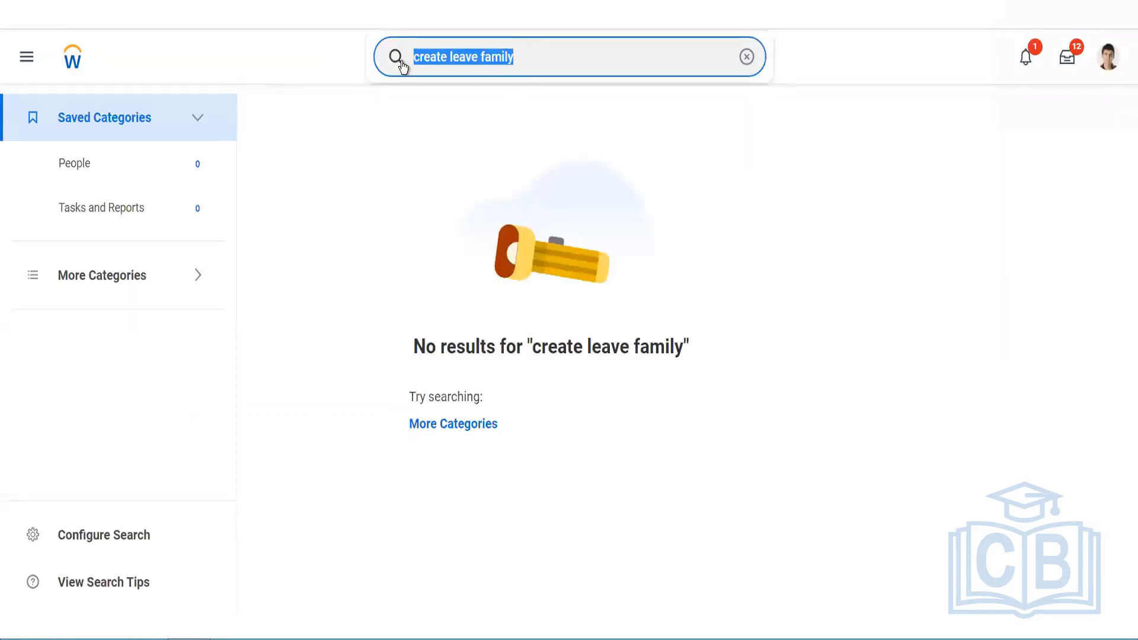
type("main")
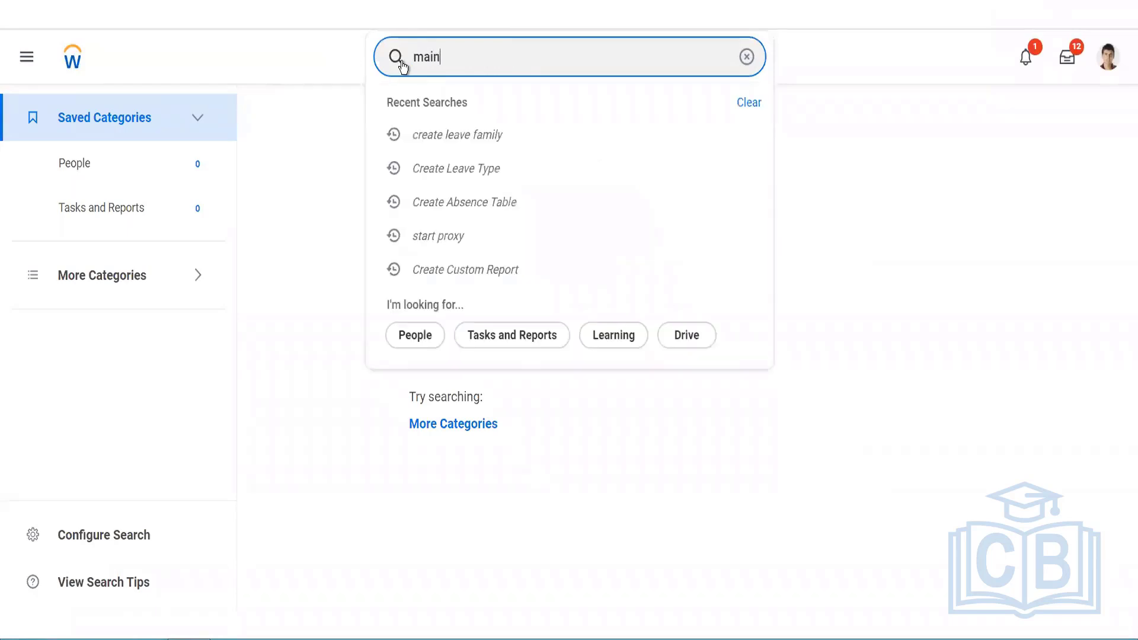
type("tain leae")
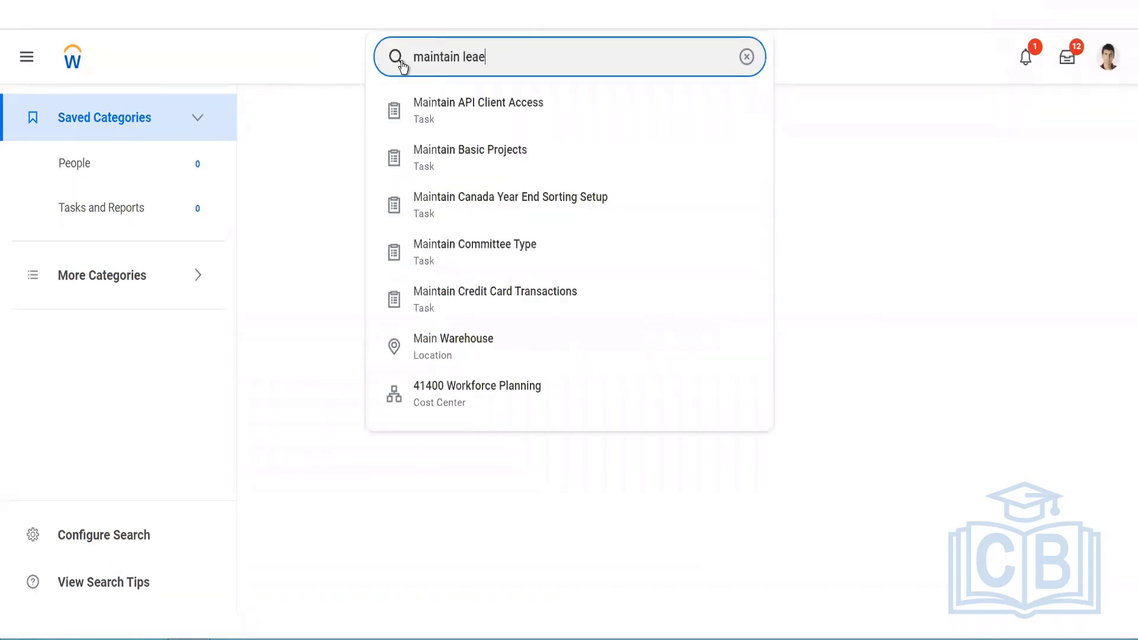
key("BackSpace")
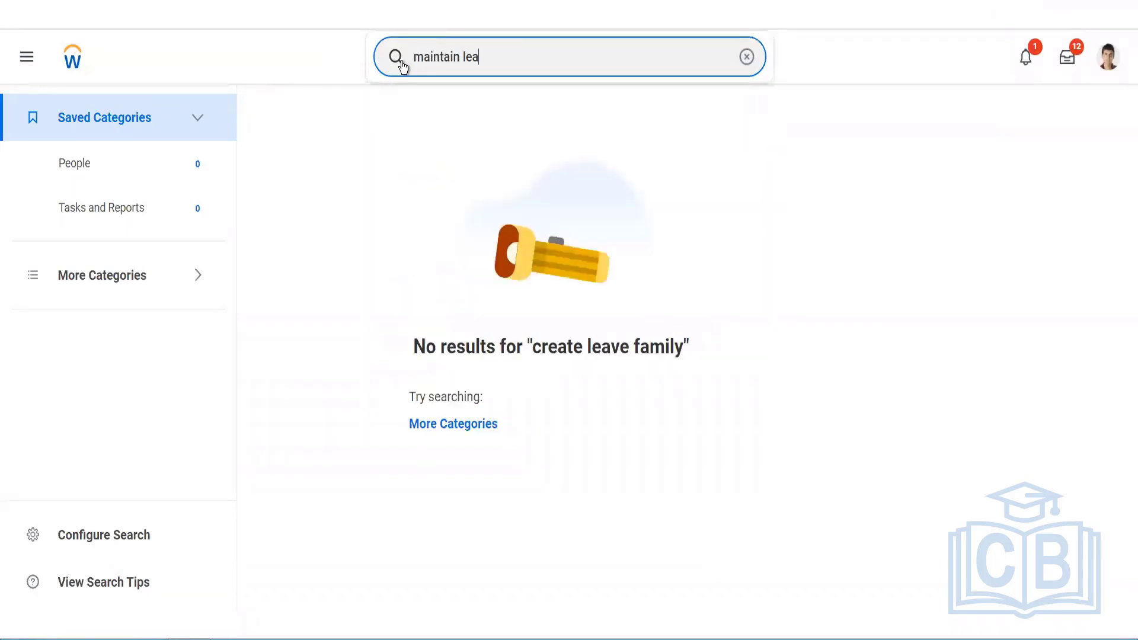
type("ve")
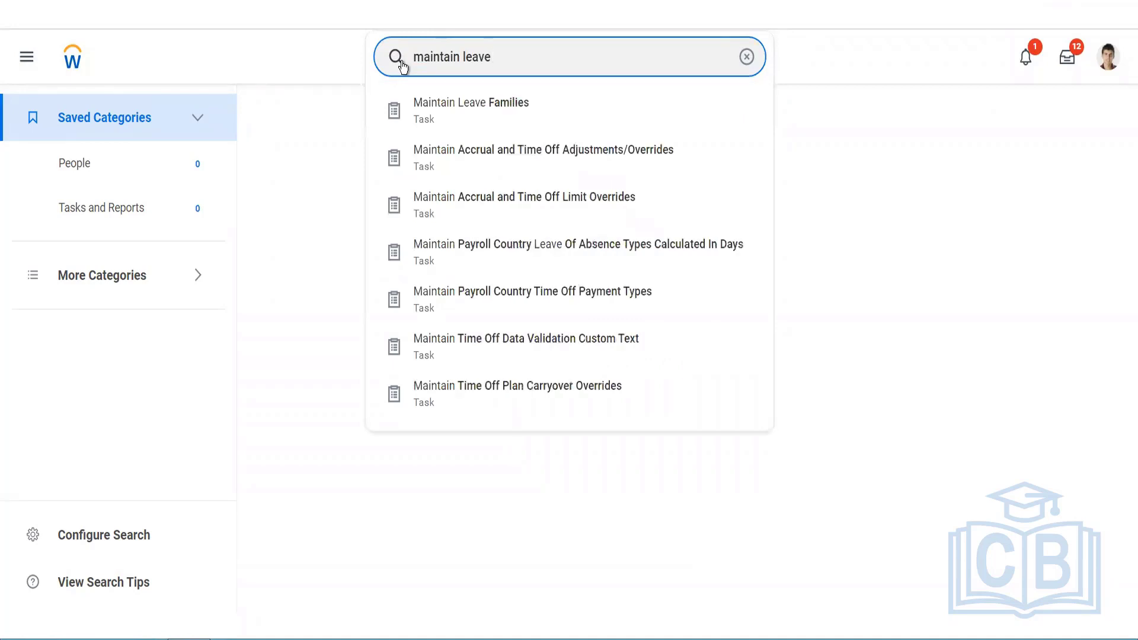
left_click(442, 112)
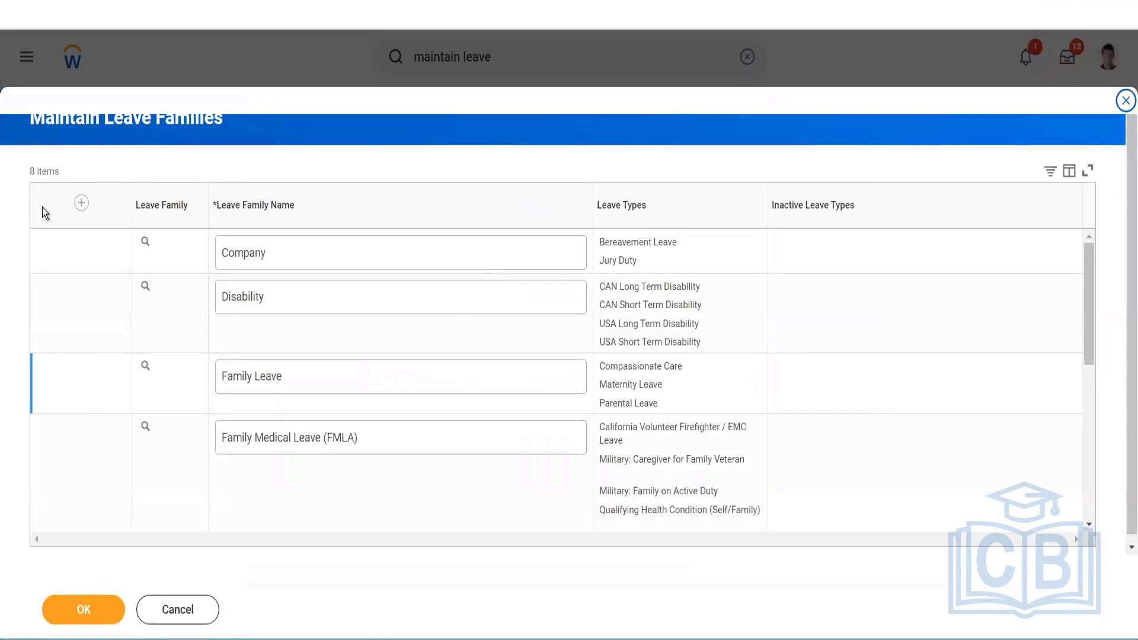
Add a new leave family named India and submit the leave families.
left_click(81, 202)
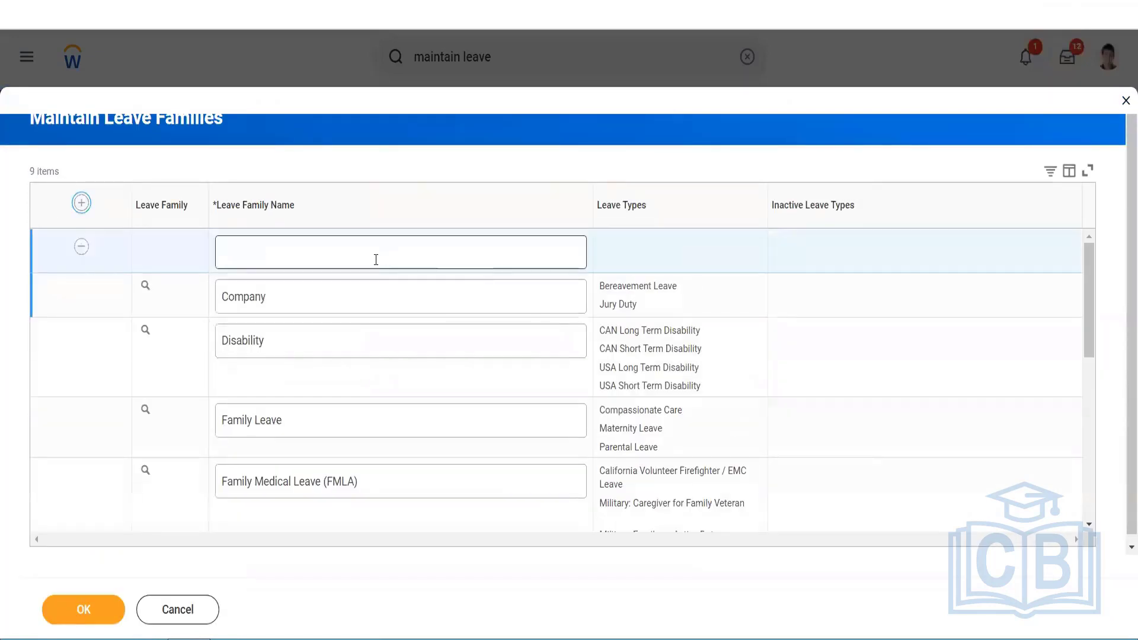
left_click(374, 259)
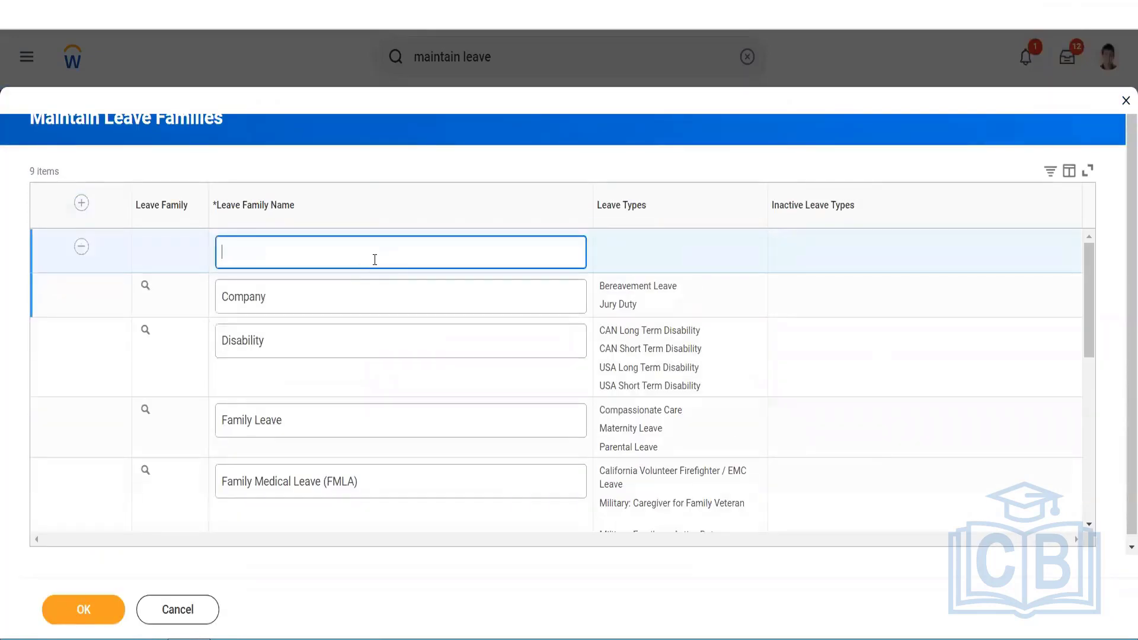
type("India")
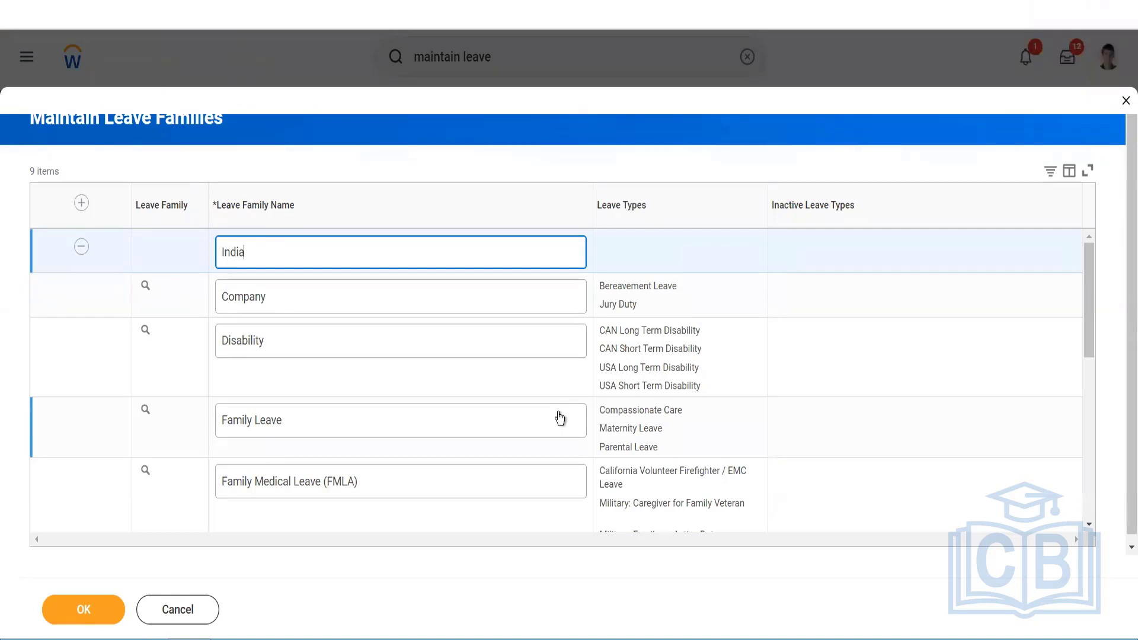
left_click(84, 609)
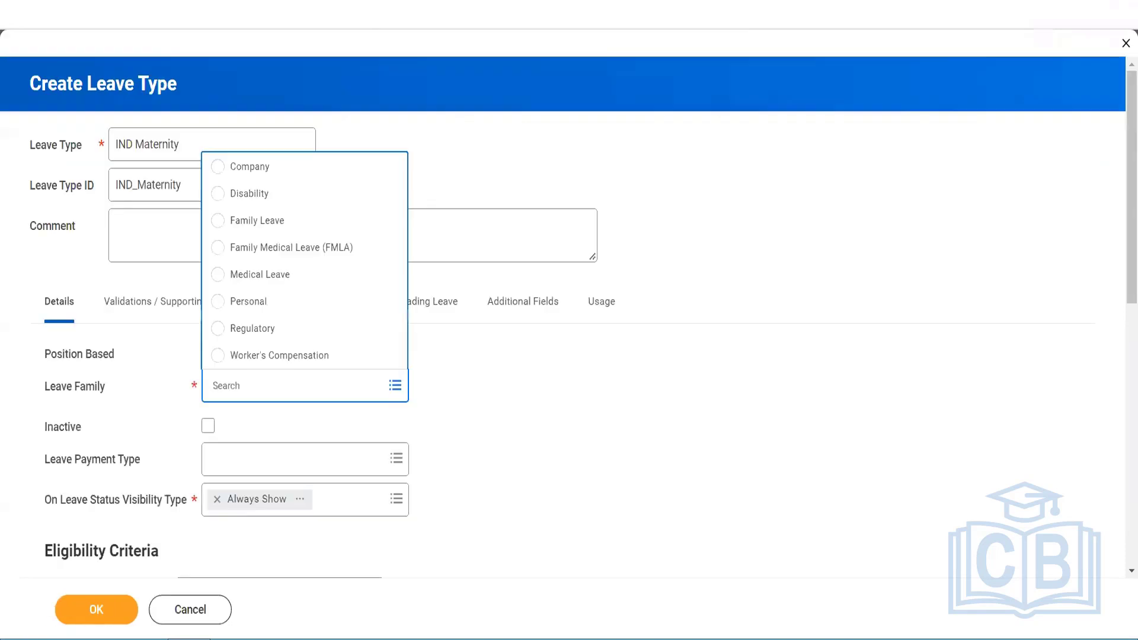
Return to the IND Maternity form, refresh the leave family choices and set Leave Family to India.
left_click(415, 406)
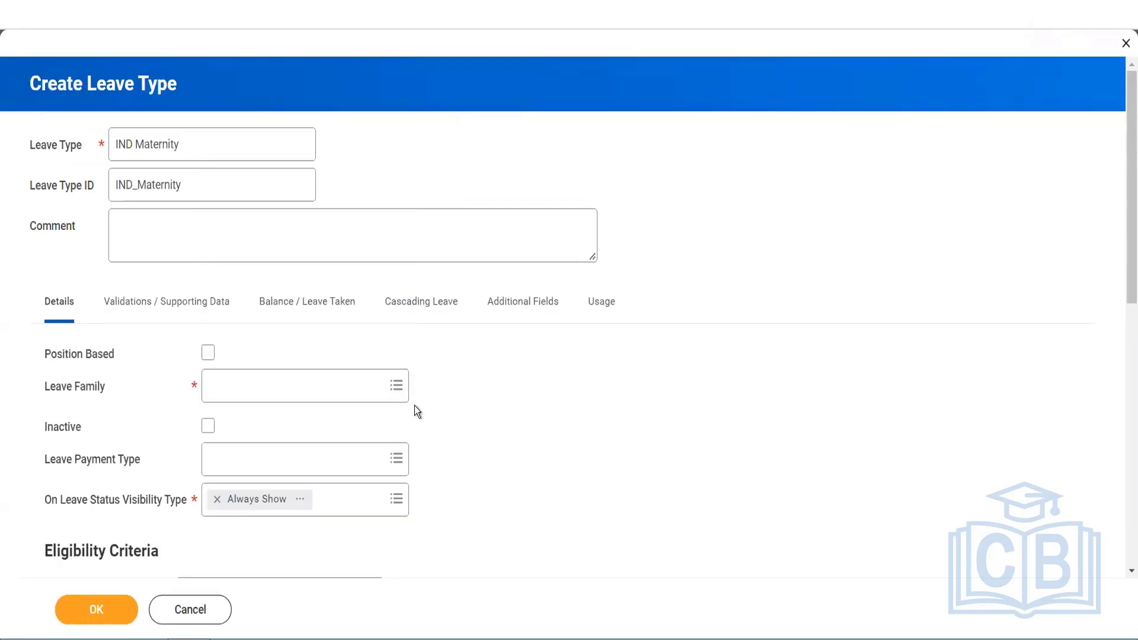
left_click(394, 388)
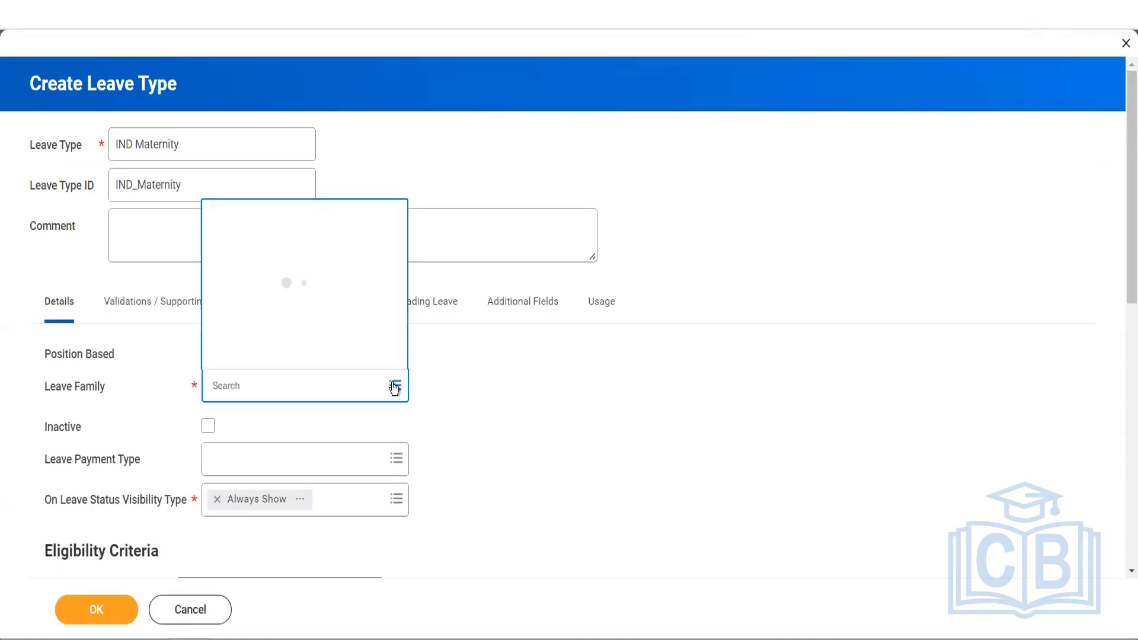
left_click(275, 249)
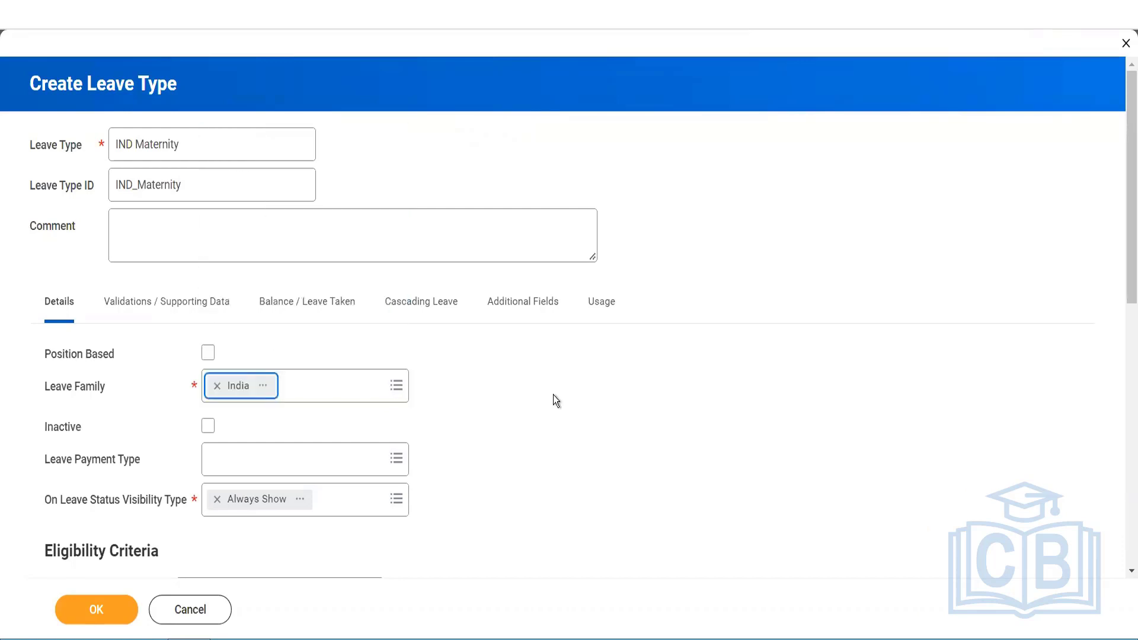
left_click(311, 434)
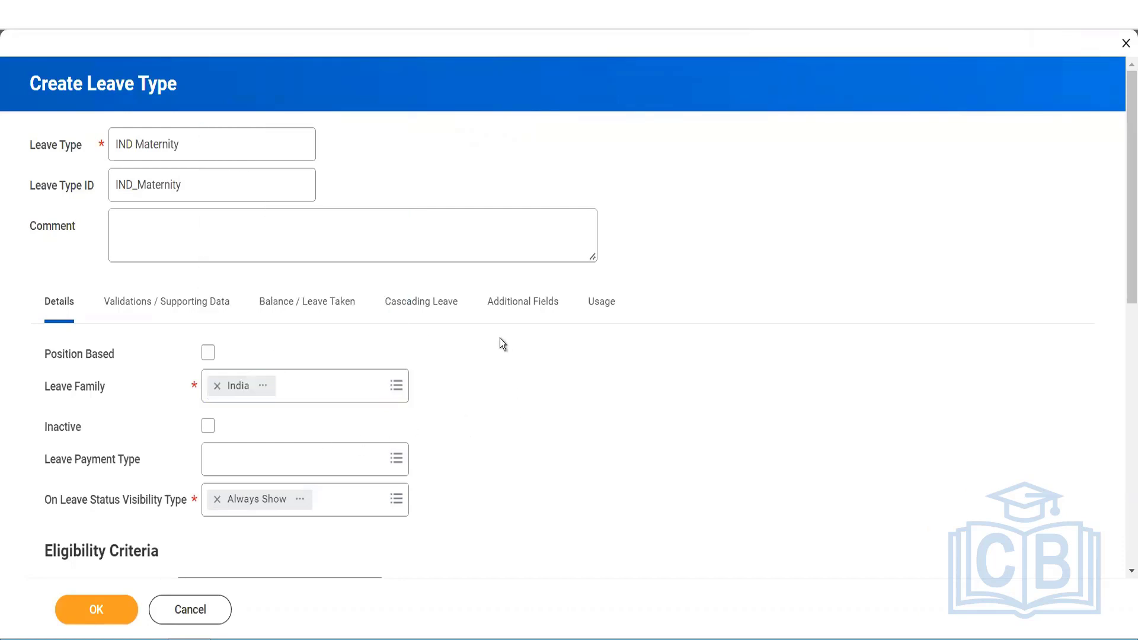
Examine the France options for Leave Payment Type and the choices for On Leave Status Visibility Type, leaving both fields as they are.
scroll(490, 346, "down", 3)
left_click(355, 278)
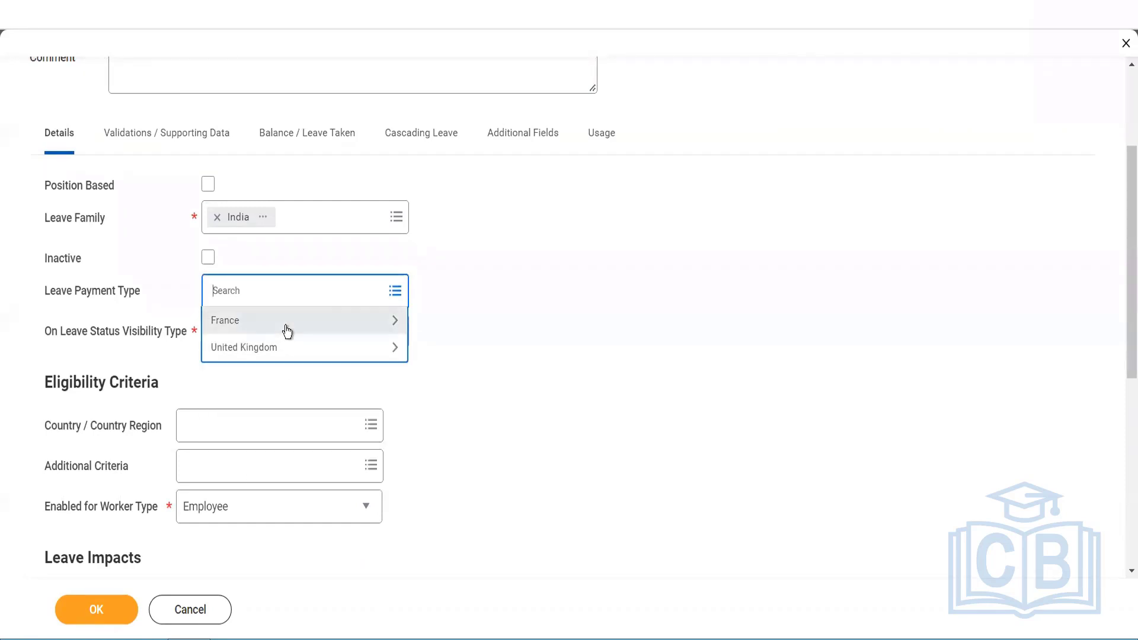
left_click(285, 326)
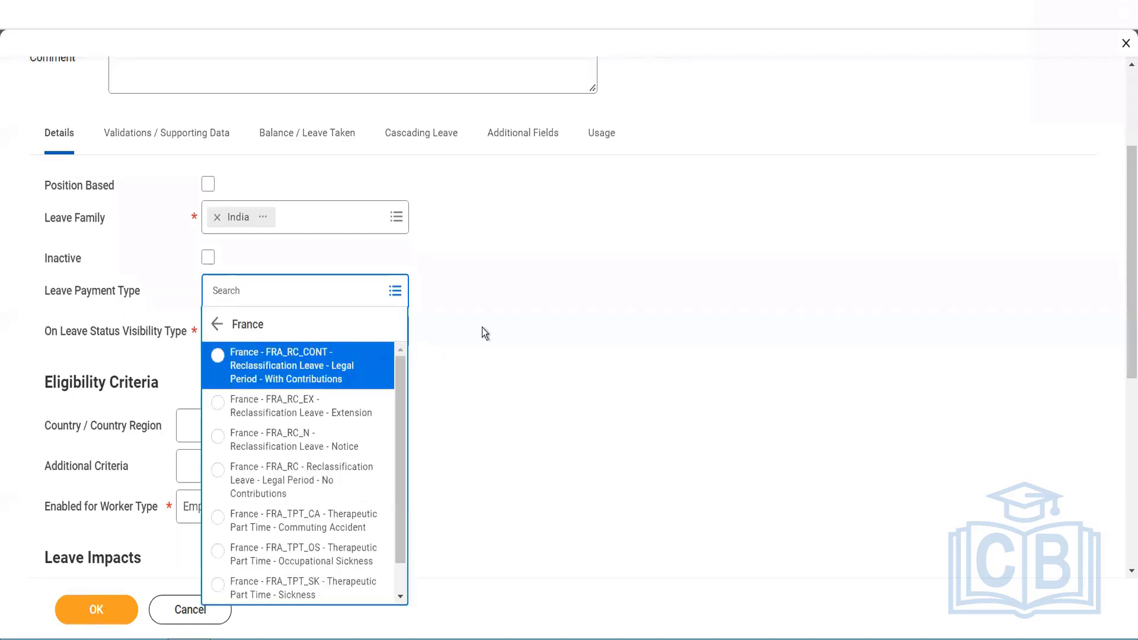
left_click(507, 333)
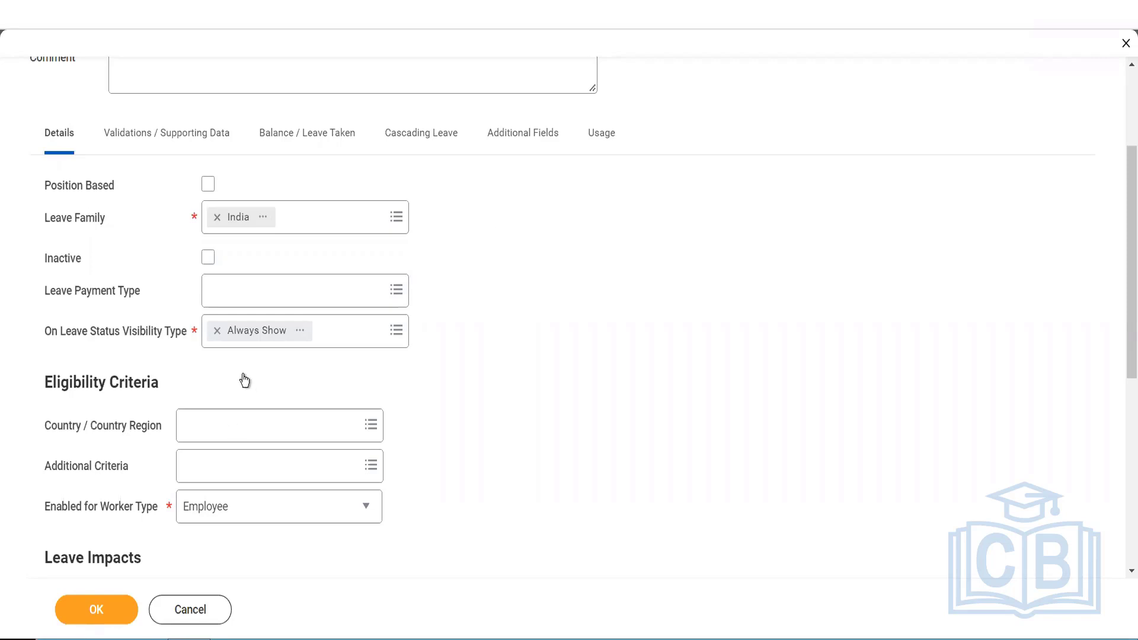
left_click(370, 330)
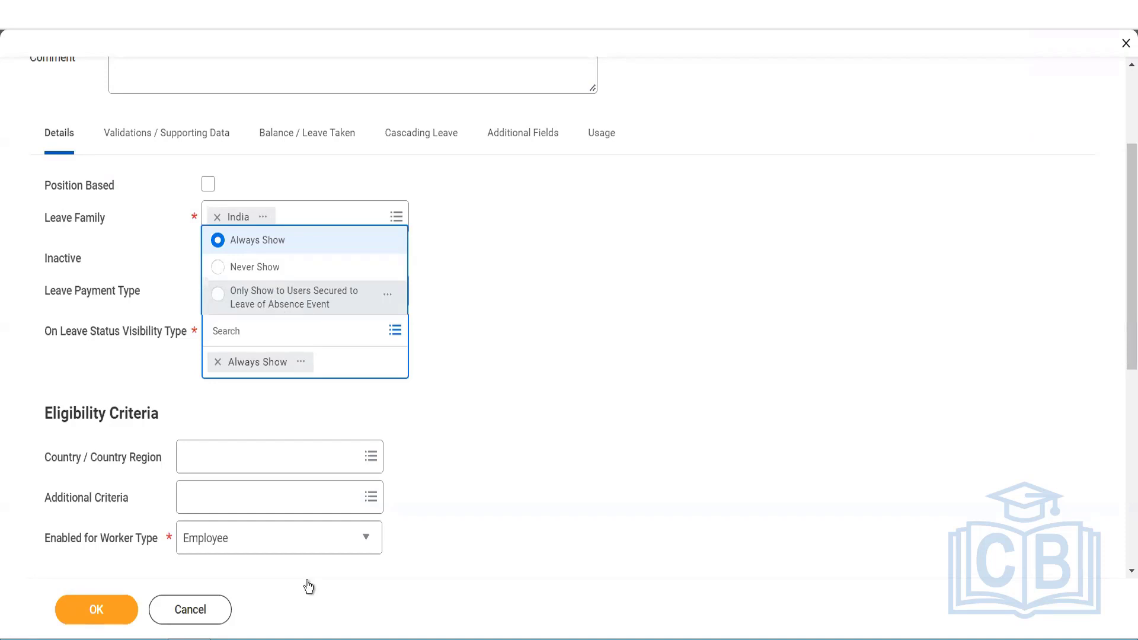
left_click(461, 308)
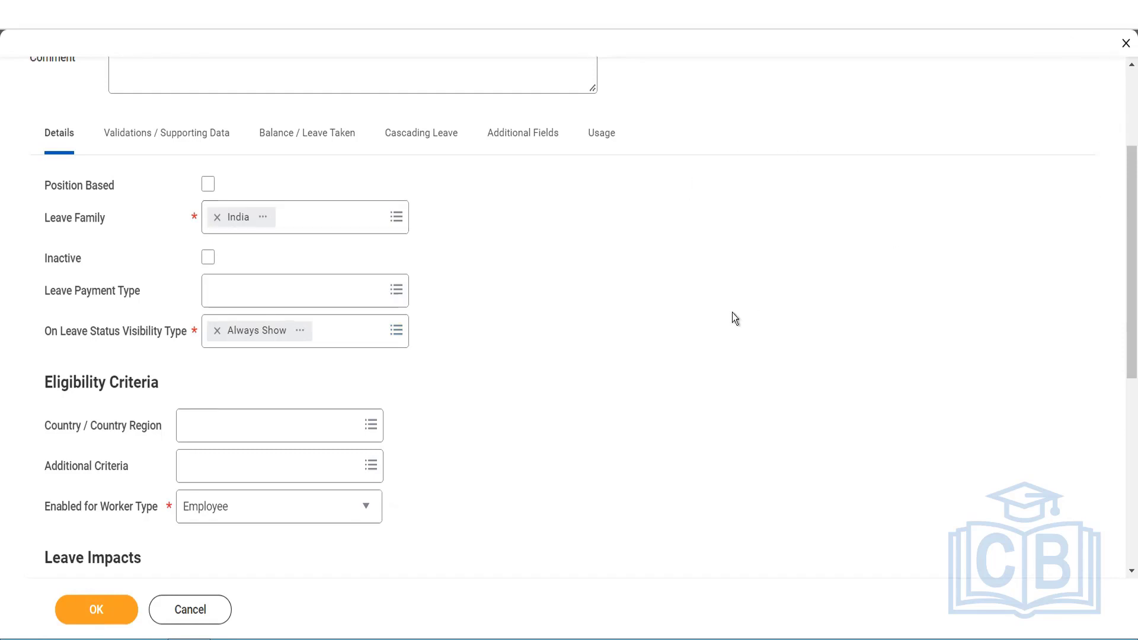
scroll(358, 366, "up", 3)
scroll(356, 369, "down", 3)
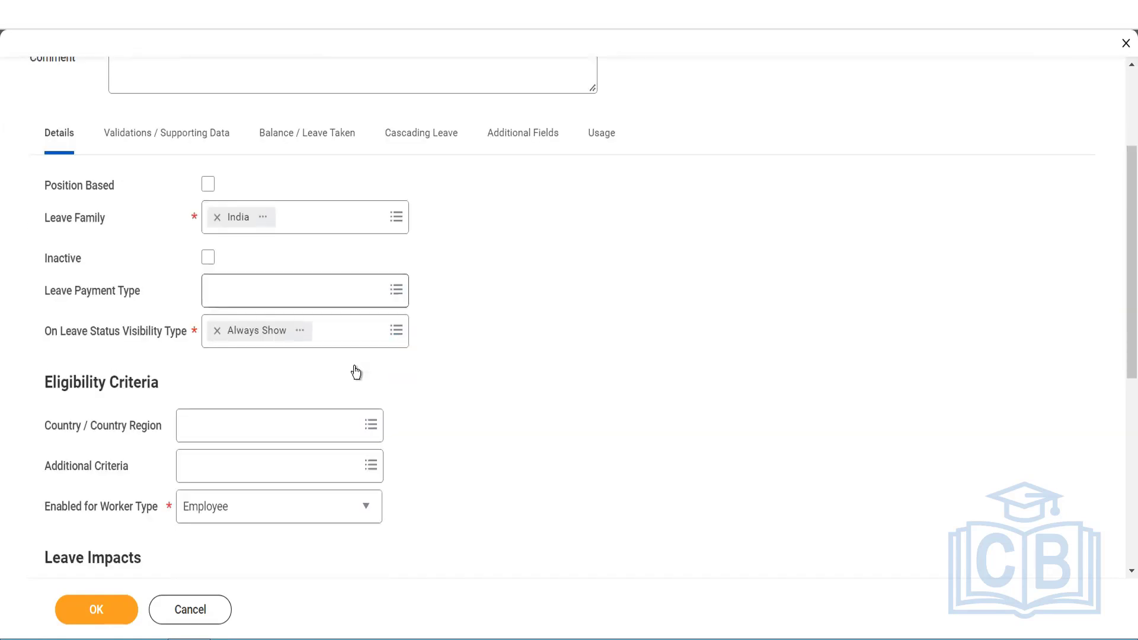
Set the Country / Country Region eligibility criterion of the IND Maternity leave type to India - Country.
left_click(253, 424)
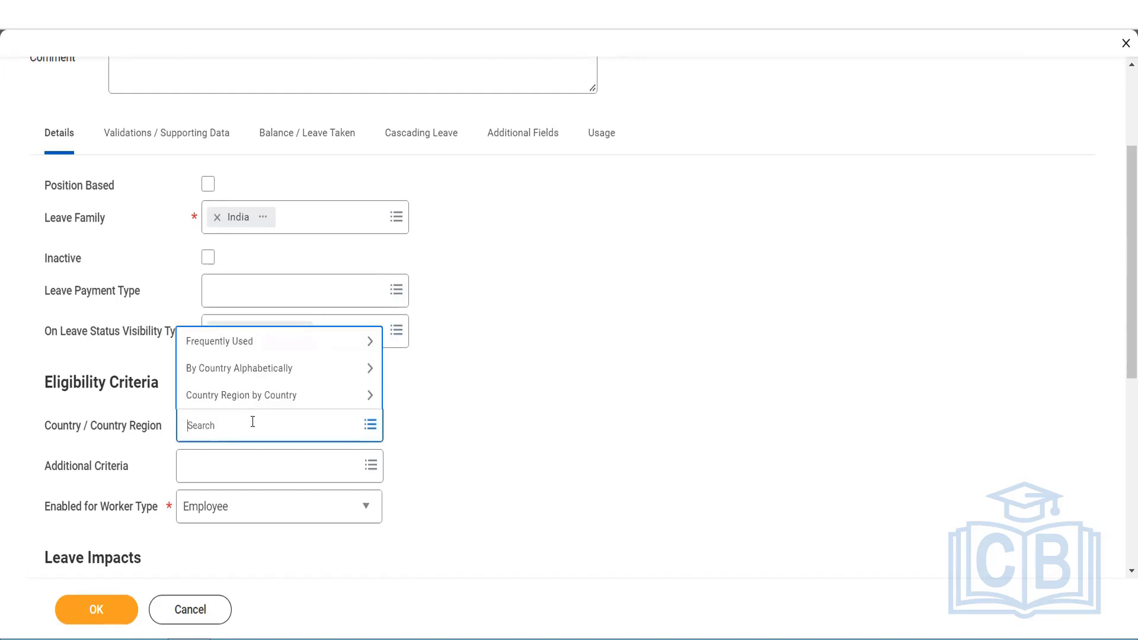
type("India")
key("Return")
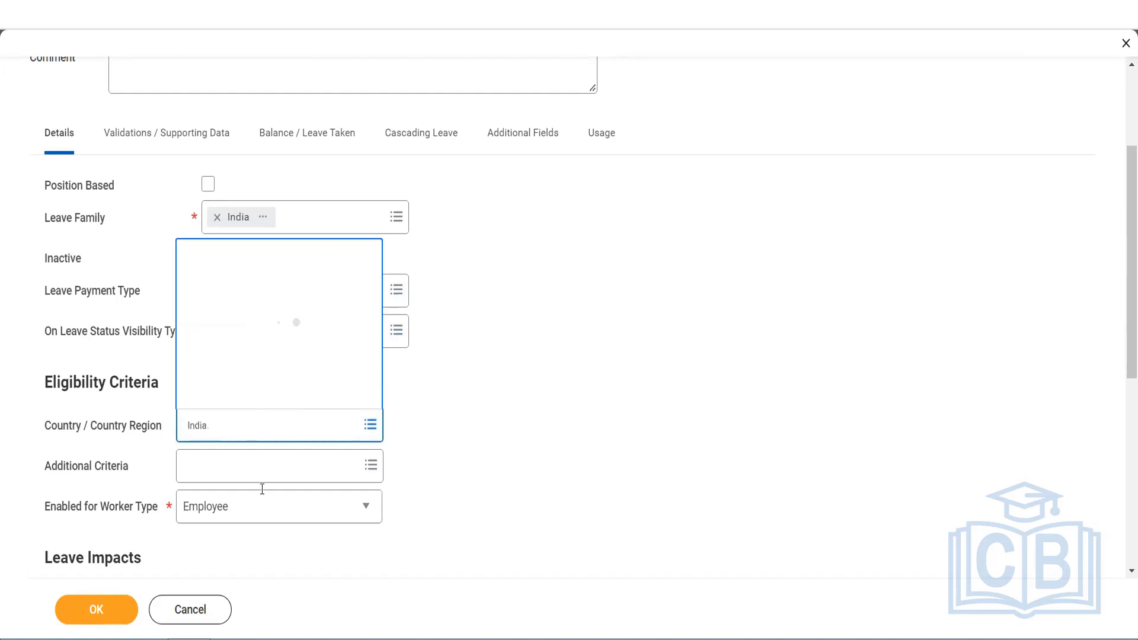
left_click(233, 152)
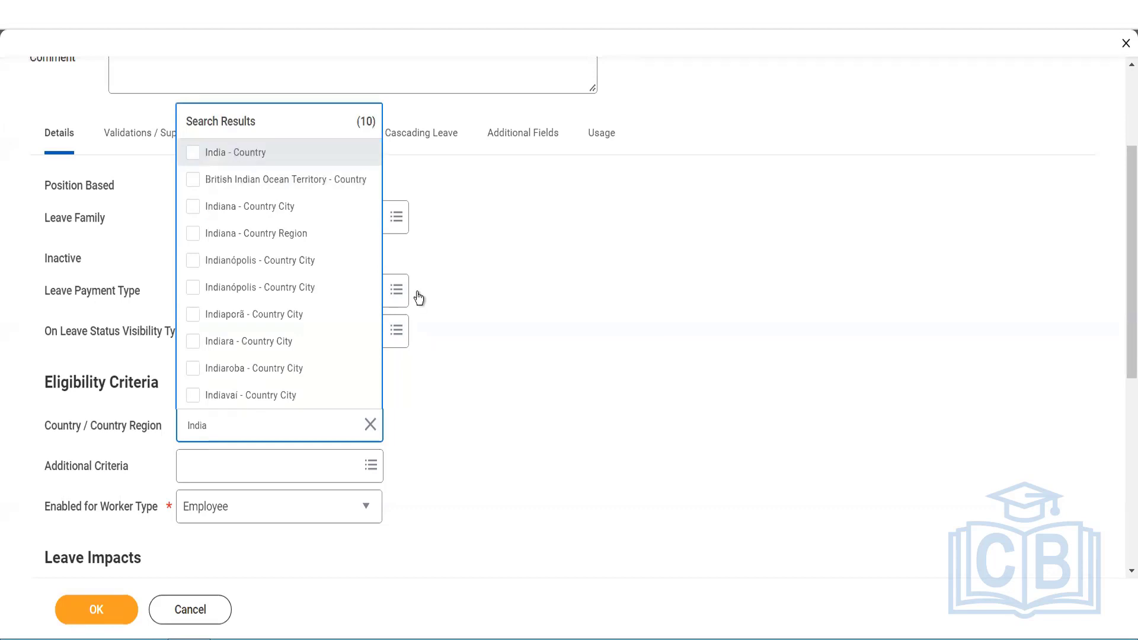
left_click(581, 397)
scroll(581, 397, "up", 3)
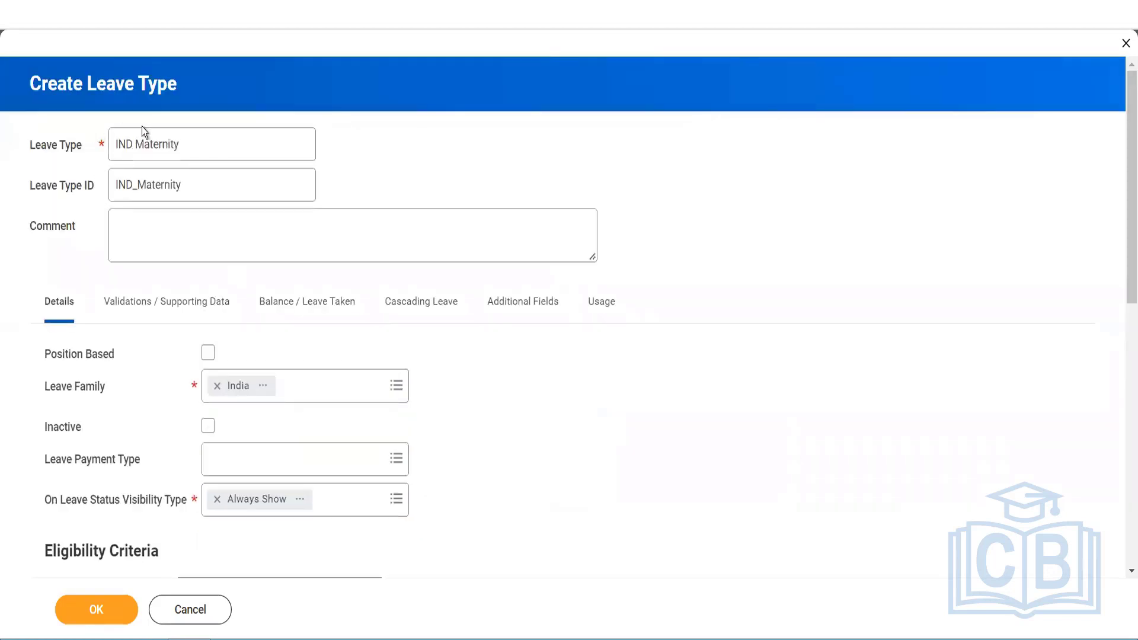
scroll(563, 396, "down", 5)
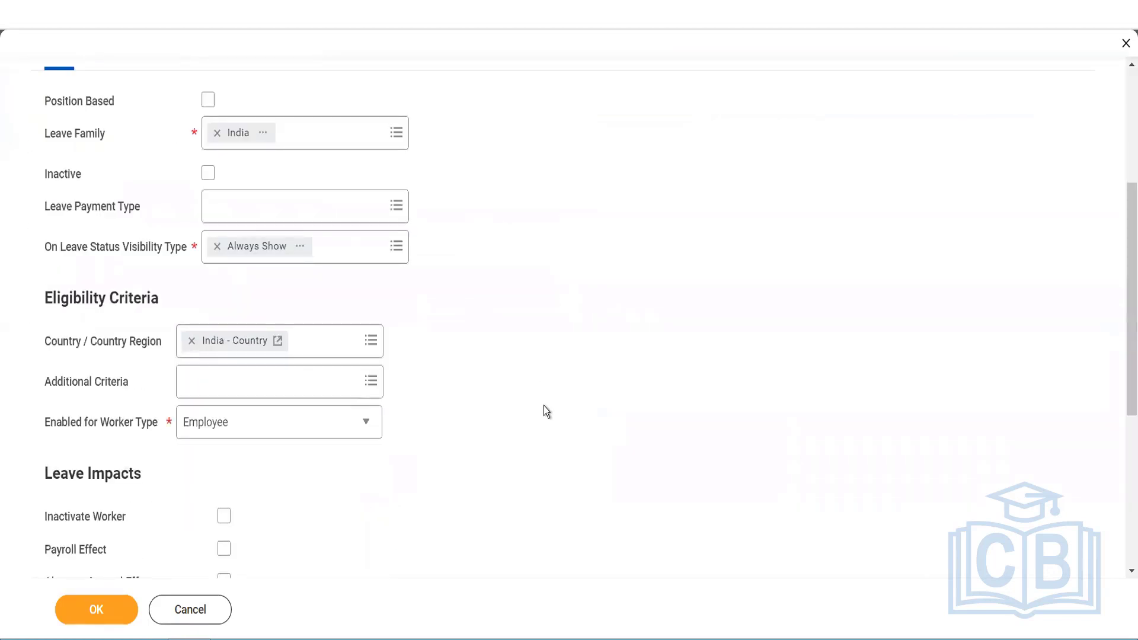
Check the Additional Criteria choices, and search for create leave in the Maintain Leave Families tab to open the Create Leave of Absence Rule task.
left_click(338, 381)
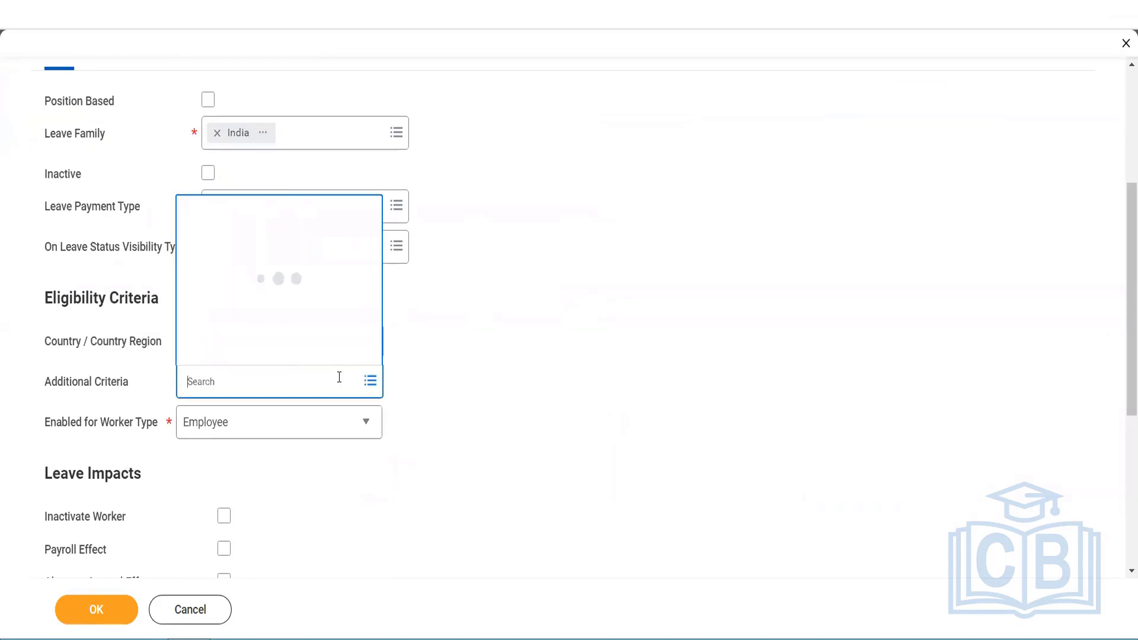
left_click(554, 178)
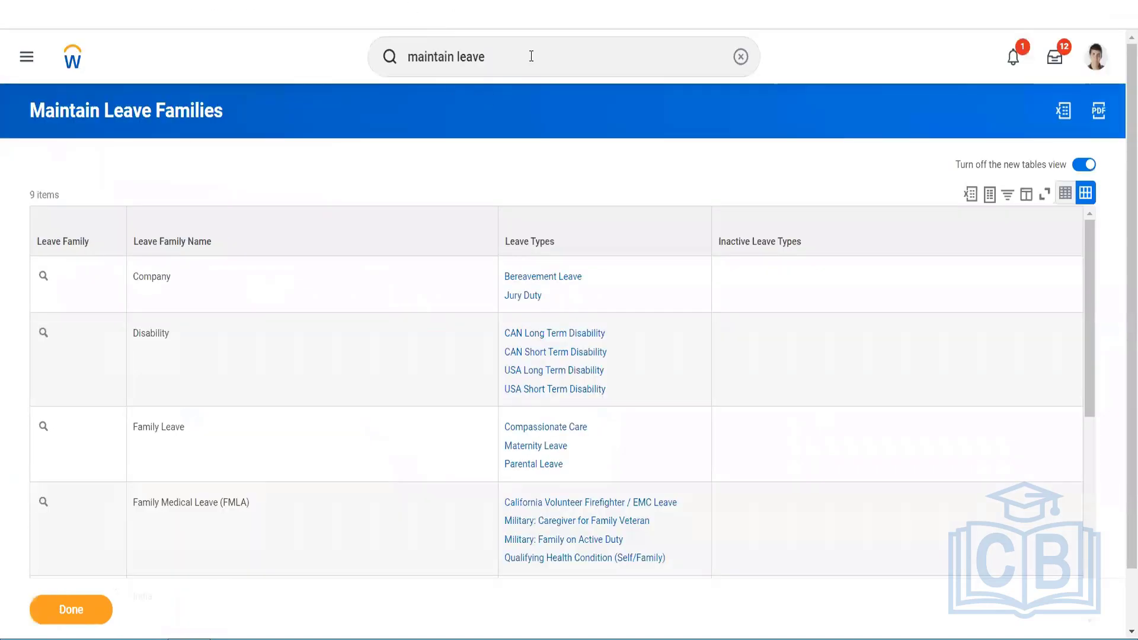
left_click(531, 56)
key("ctrl+a")
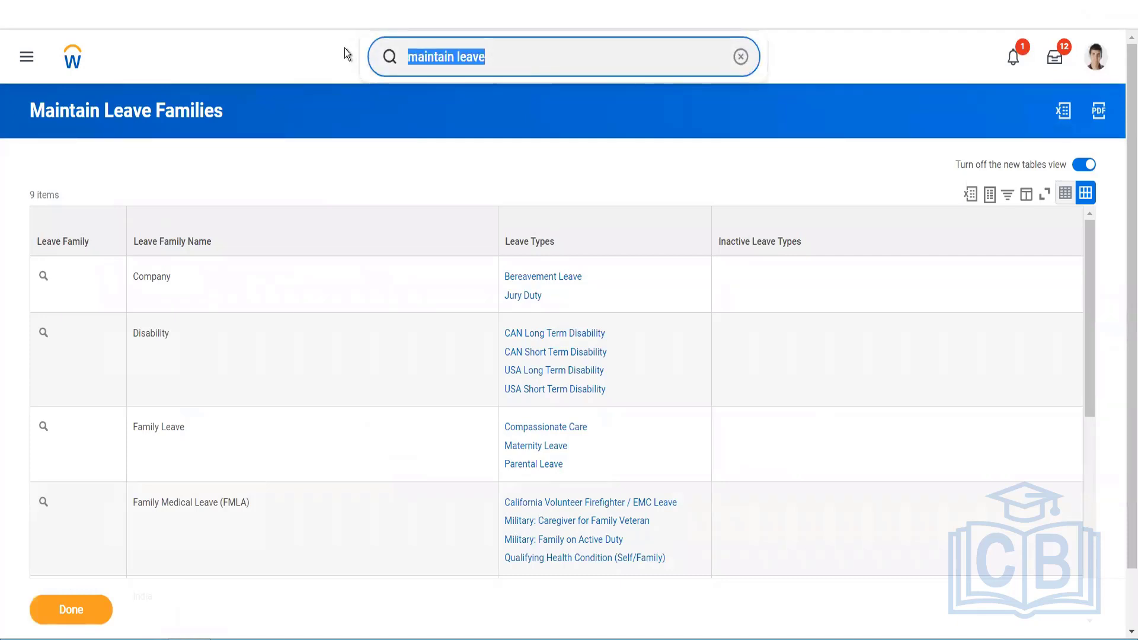
type("c")
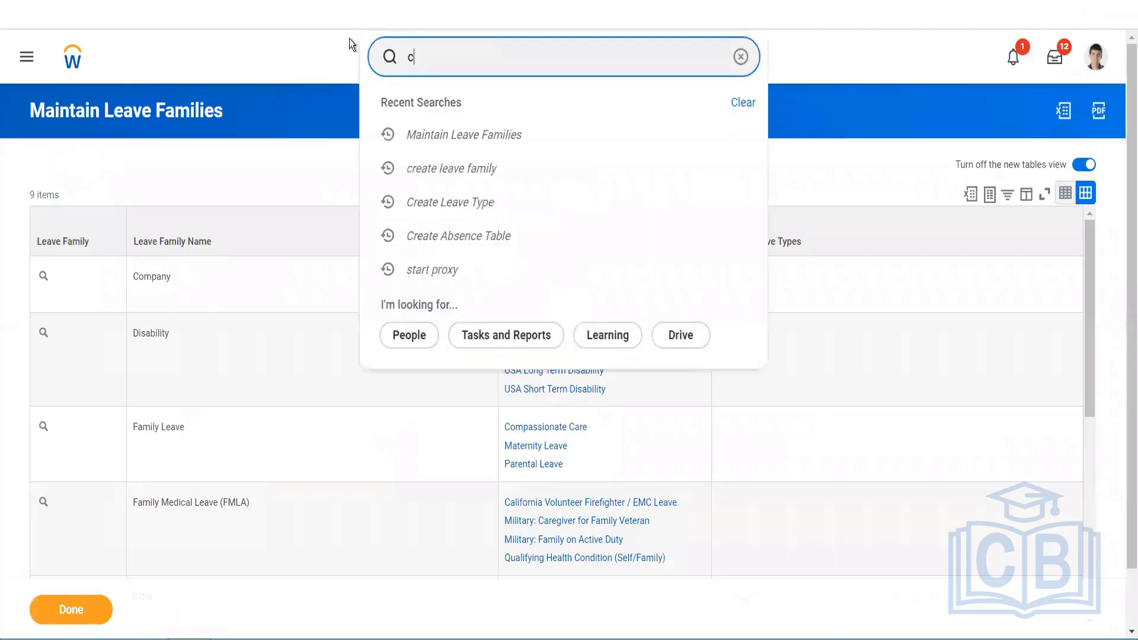
type("reate leave a")
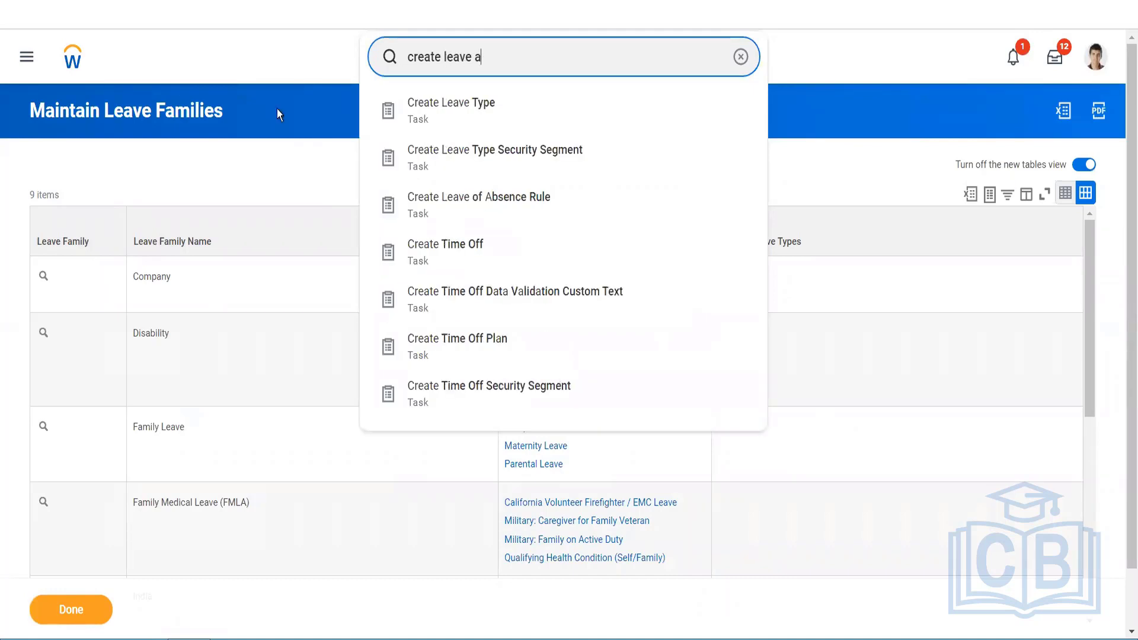
left_click(454, 213)
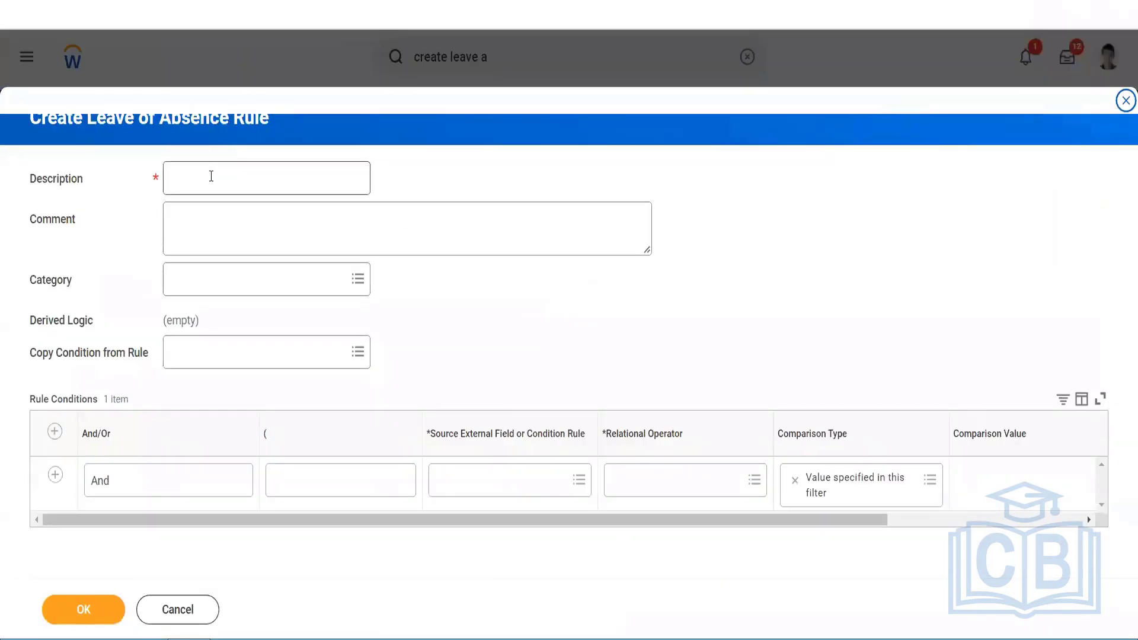
Enter Worker is Female as the description of the leave of absence rule.
left_click(211, 176)
type("Worker")
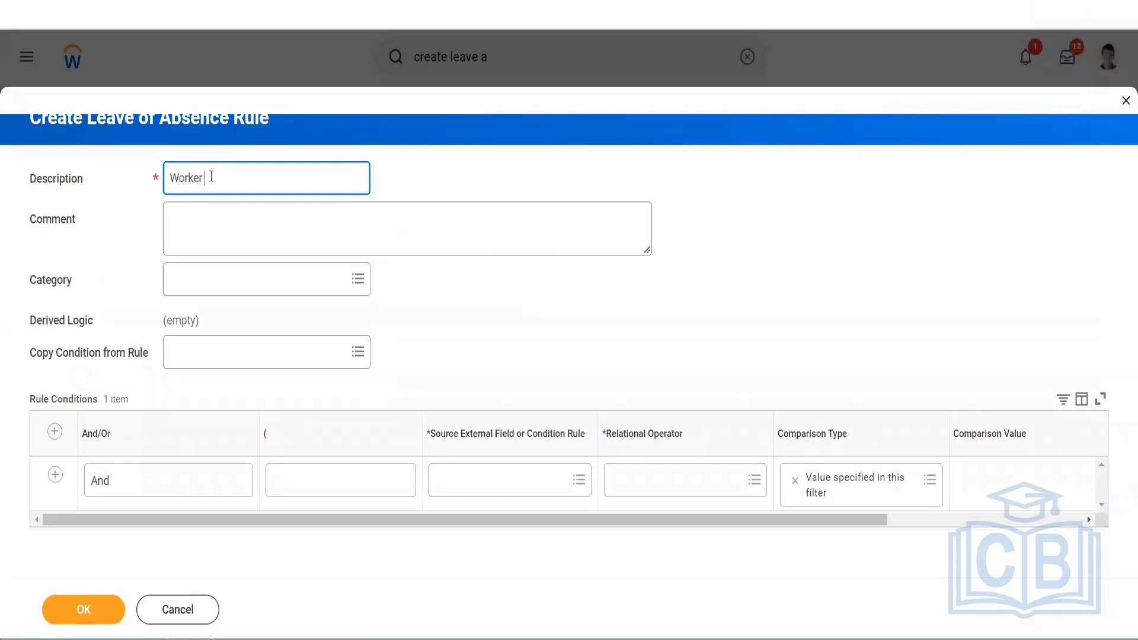
type(" is Femaile")
key("BackSpace")
key("BackSpace")
key("BackSpace")
type("l")
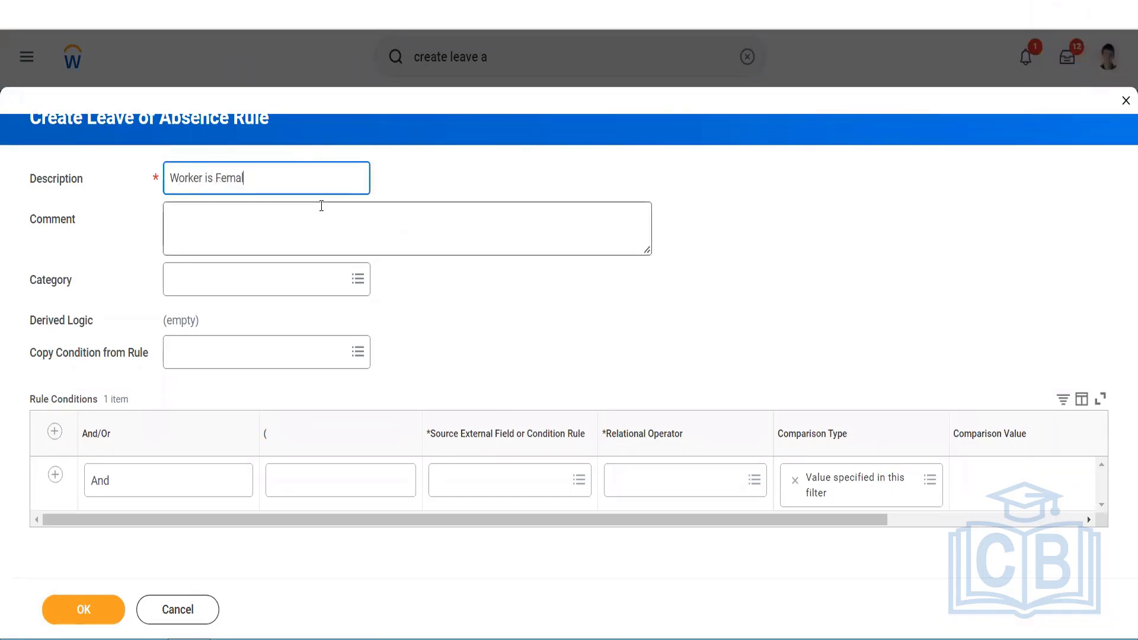
type("e")
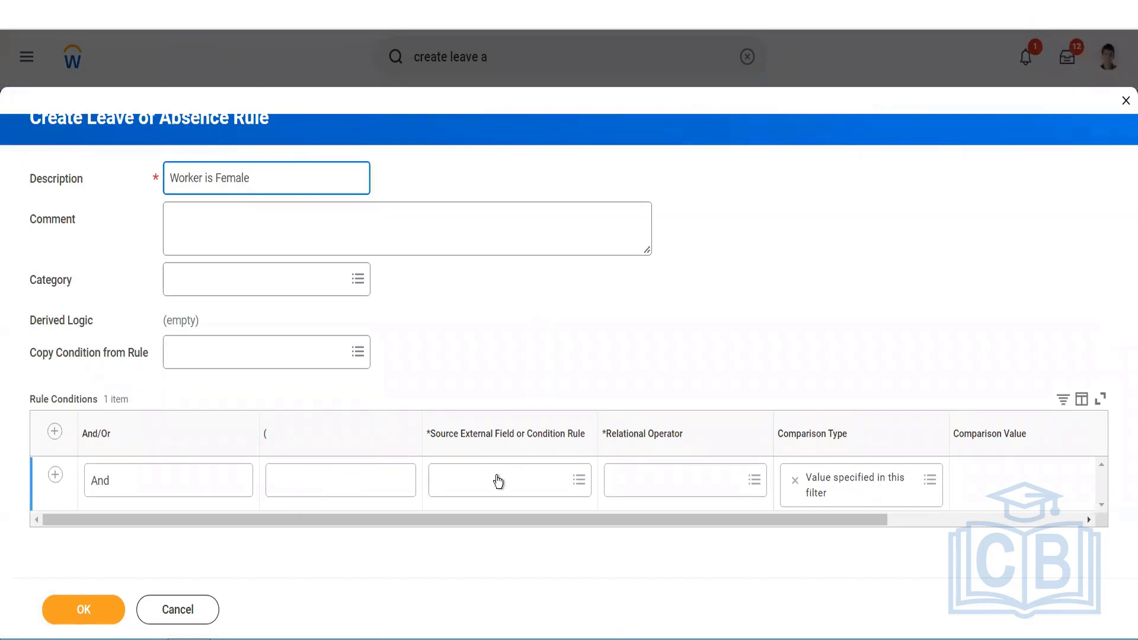
Search for gender and set the rule condition's source external field to Gender.
left_click(498, 482)
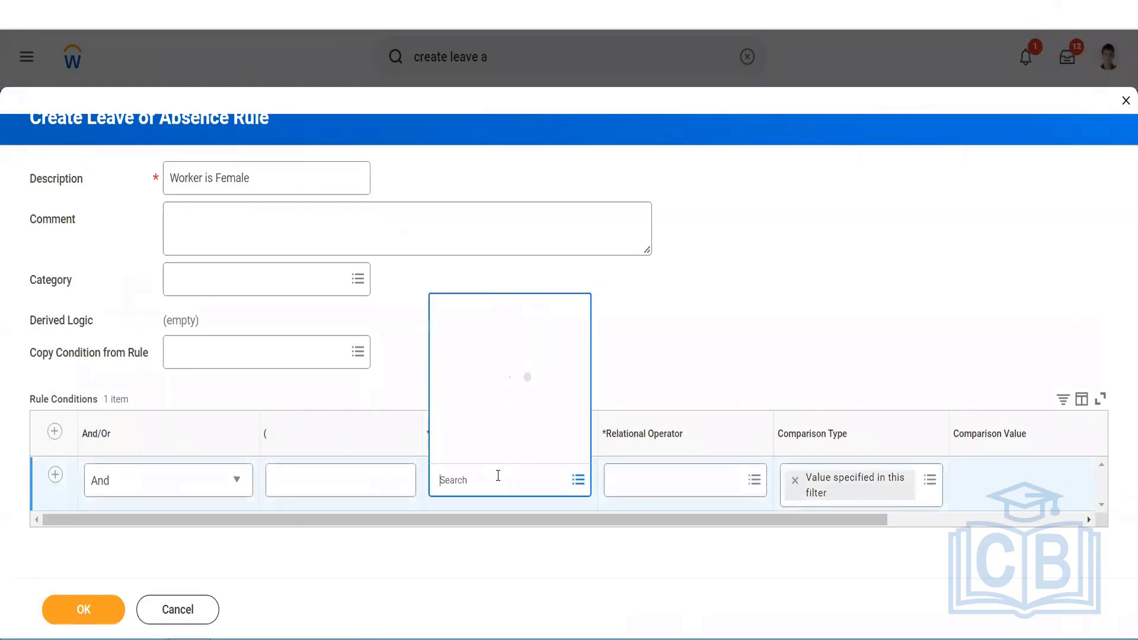
type("gene")
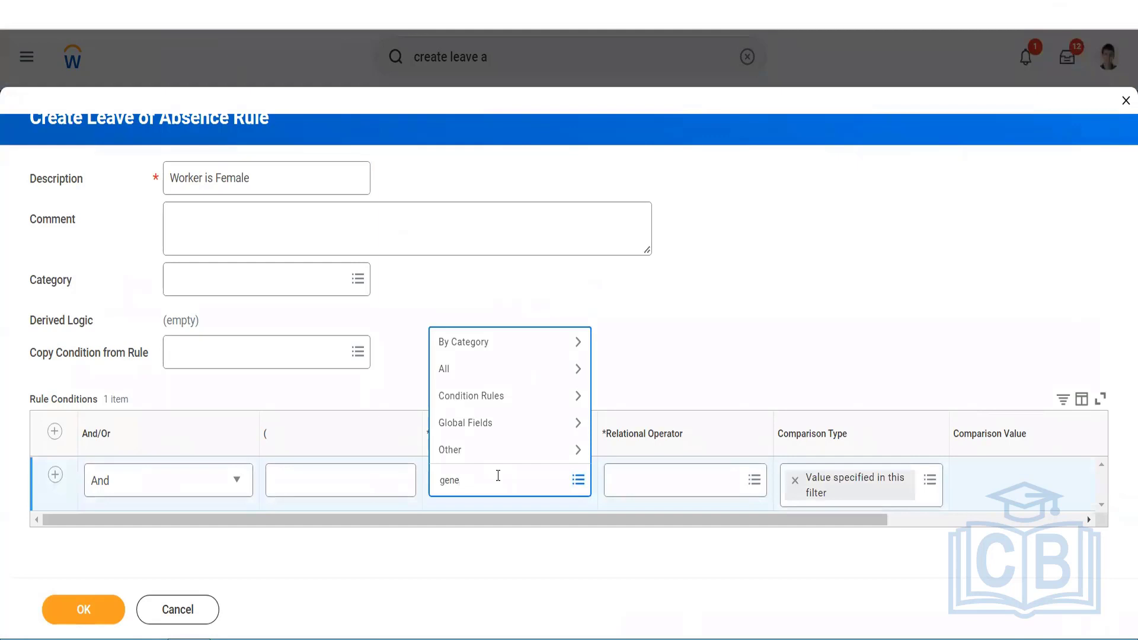
key("BackSpace")
type("ger")
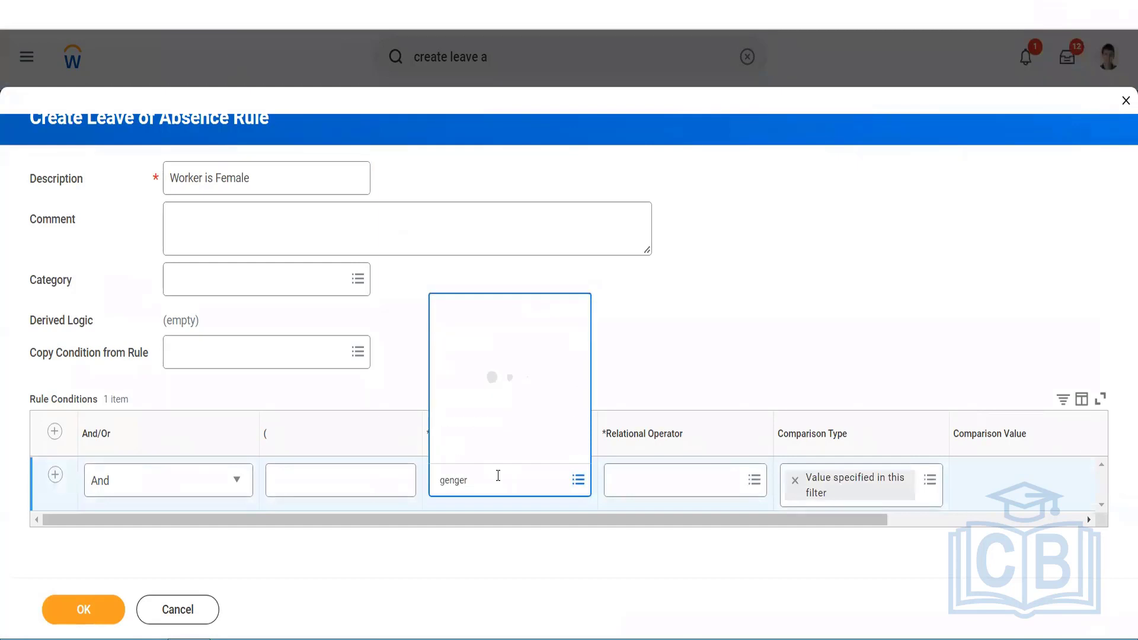
type("gen")
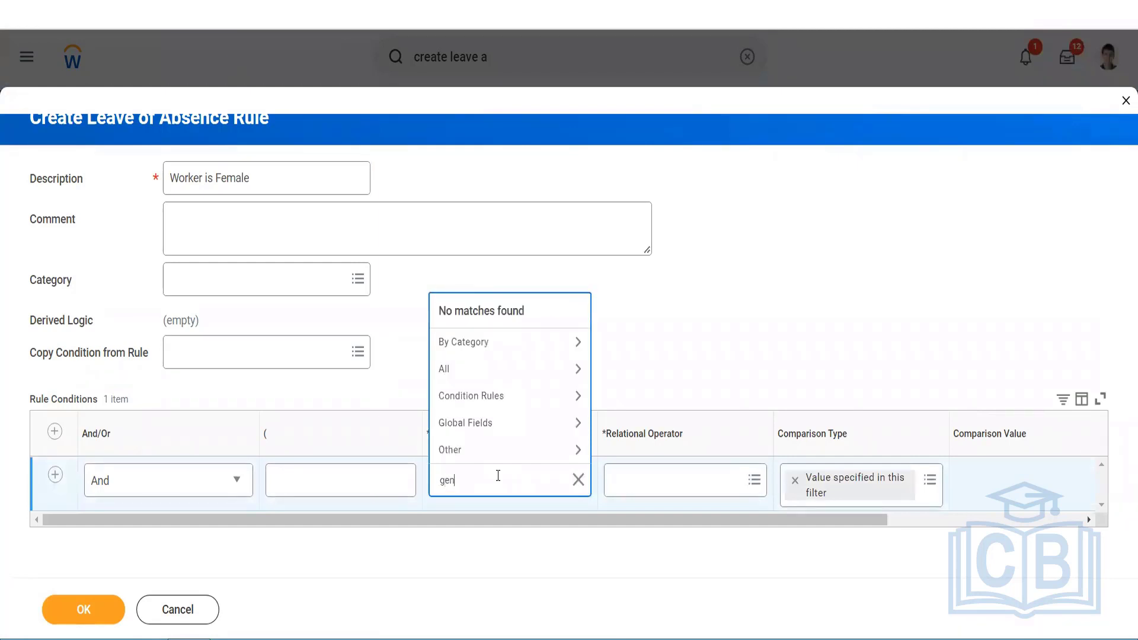
type("der")
key("Return")
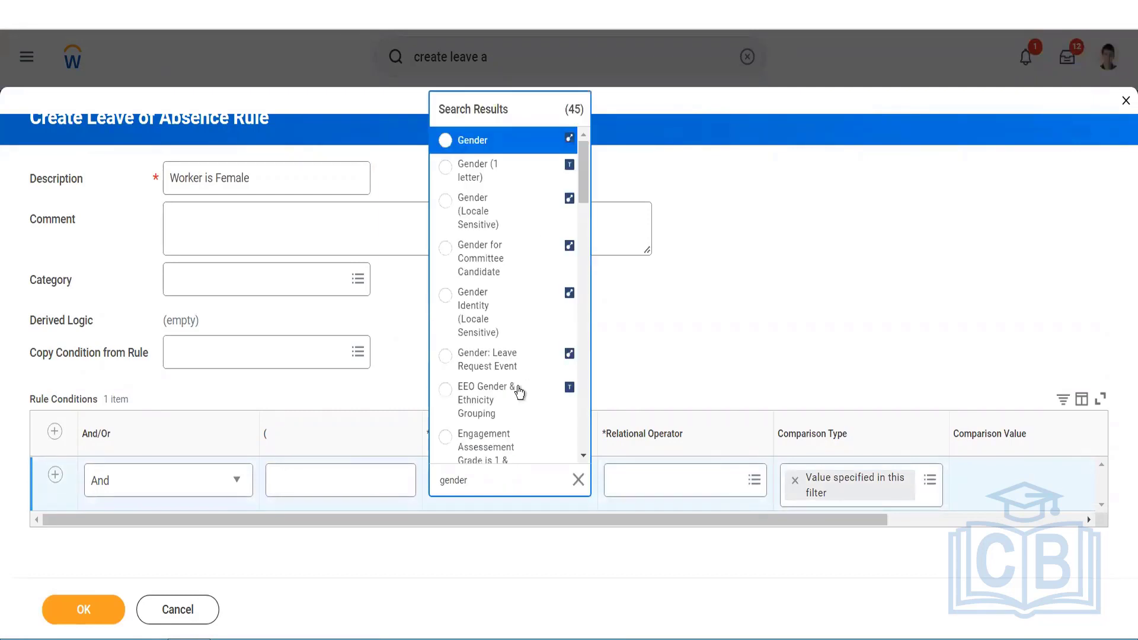
left_click(521, 139)
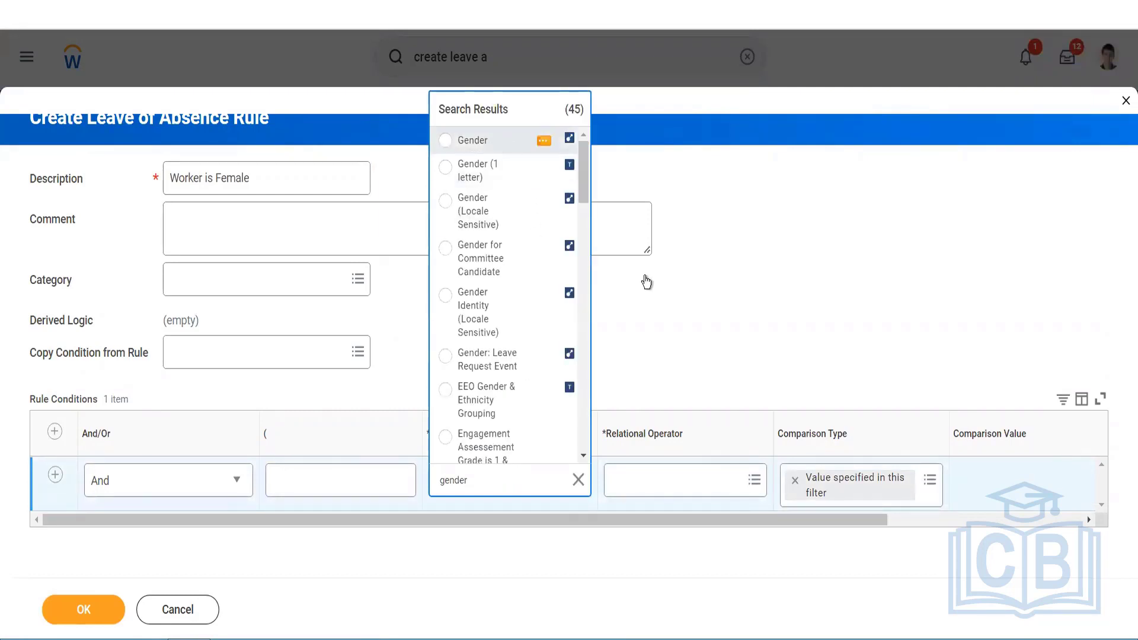
Set the relational operator of the Gender condition to in the selection list.
left_click(698, 492)
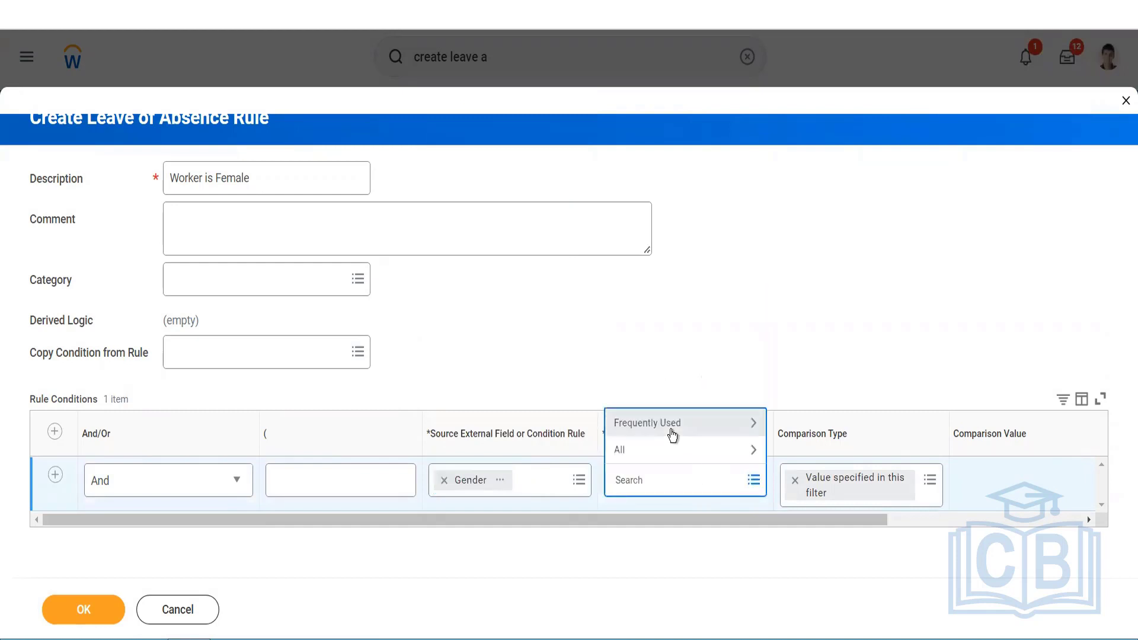
left_click(673, 435)
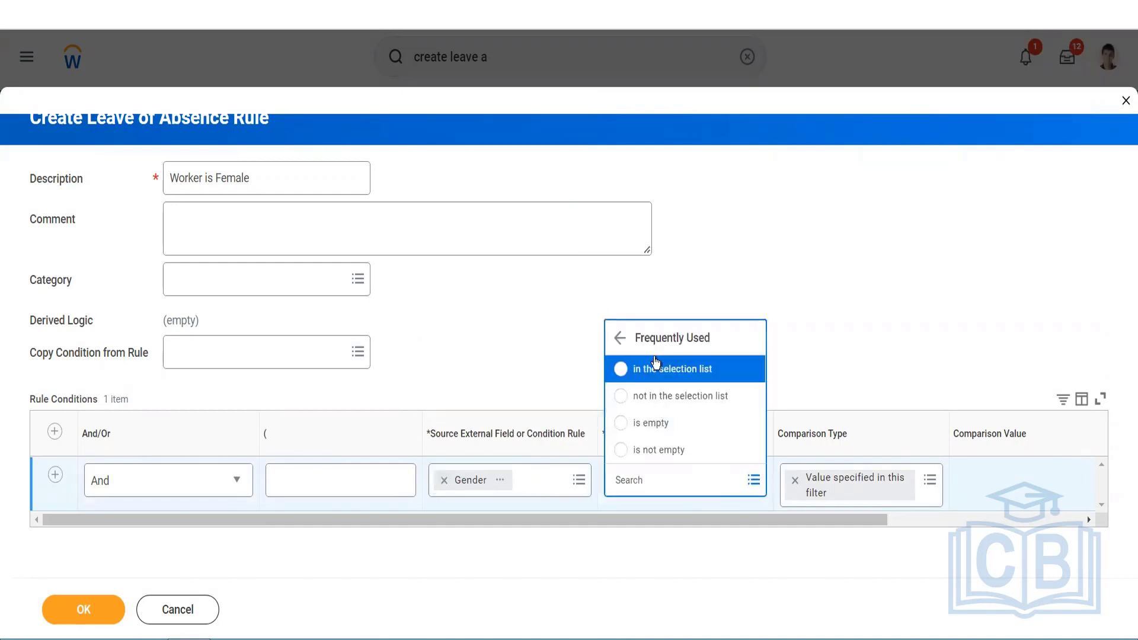
left_click(656, 367)
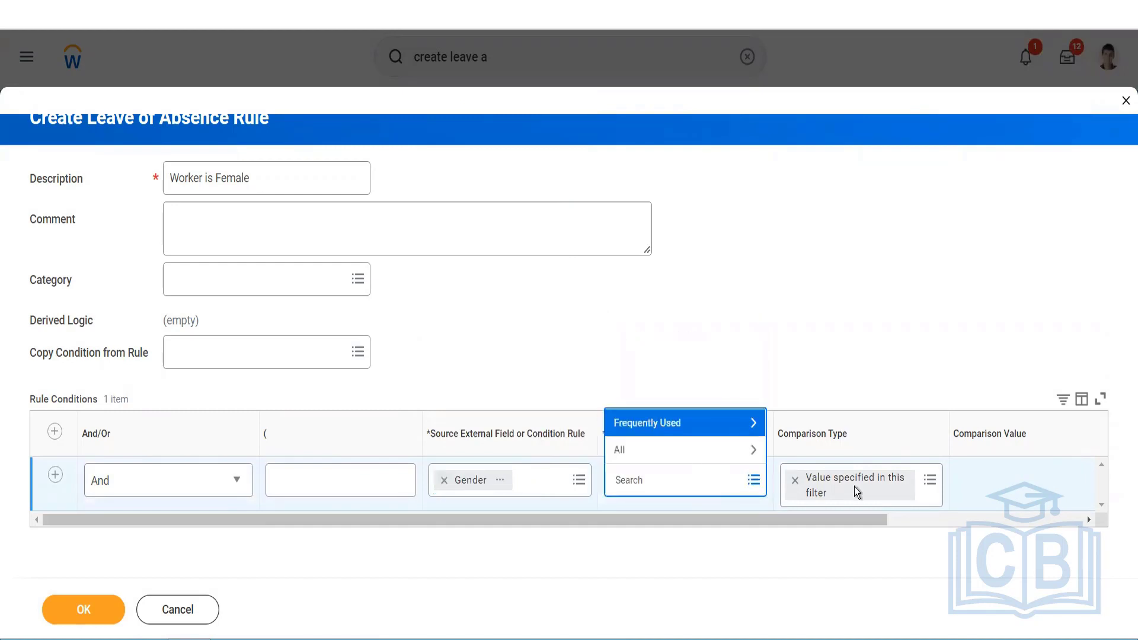
left_click(660, 418)
left_click(657, 370)
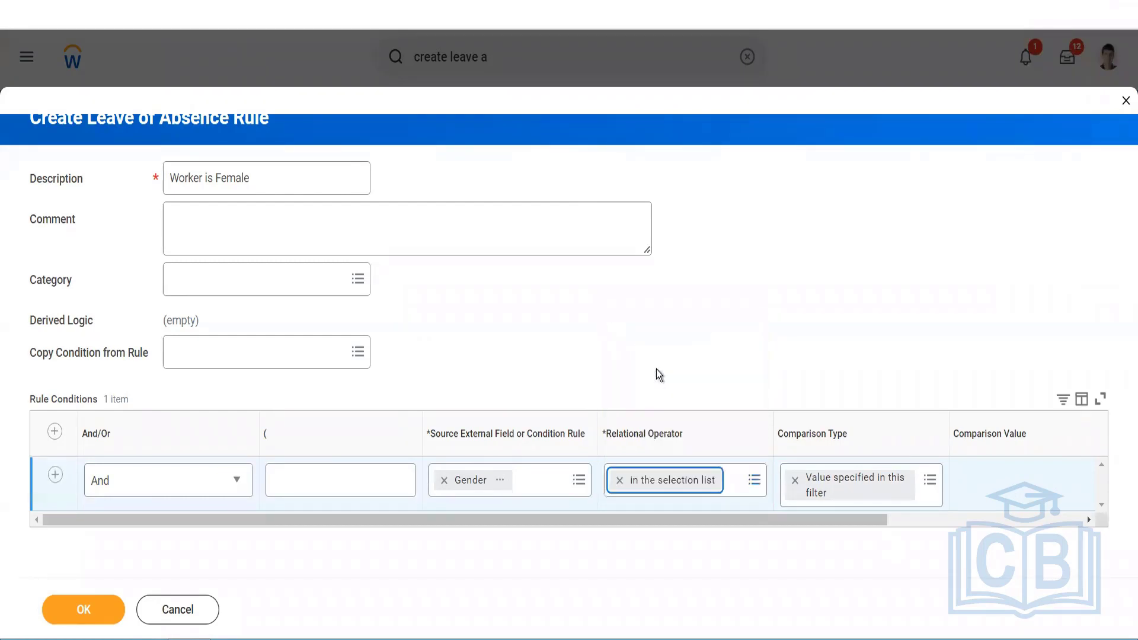
Set the Gender condition's comparison value to Female and submit the leave of absence rule.
left_click(987, 487)
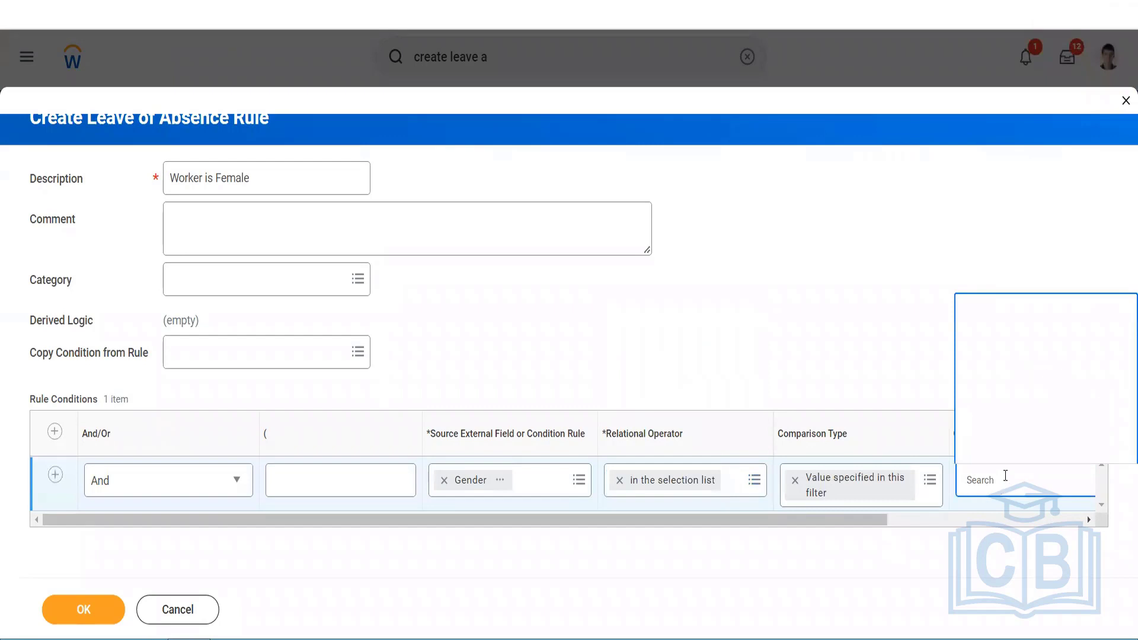
left_click(1002, 397)
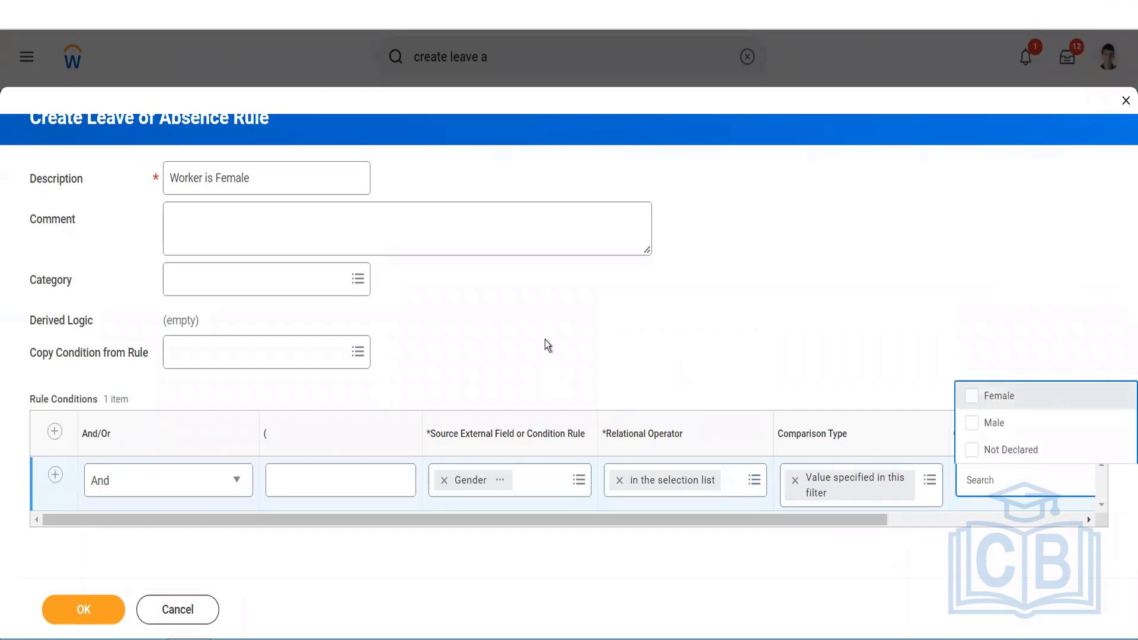
left_click(524, 351)
left_click(89, 609)
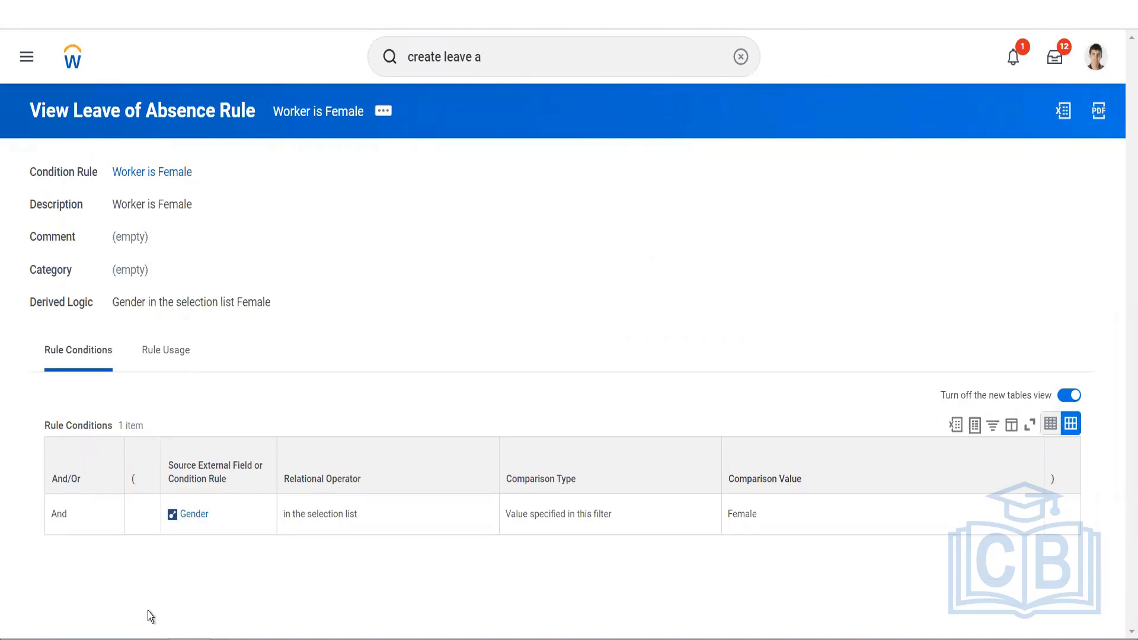
Copy the name text of the Worker is Female rule.
right_click(299, 110)
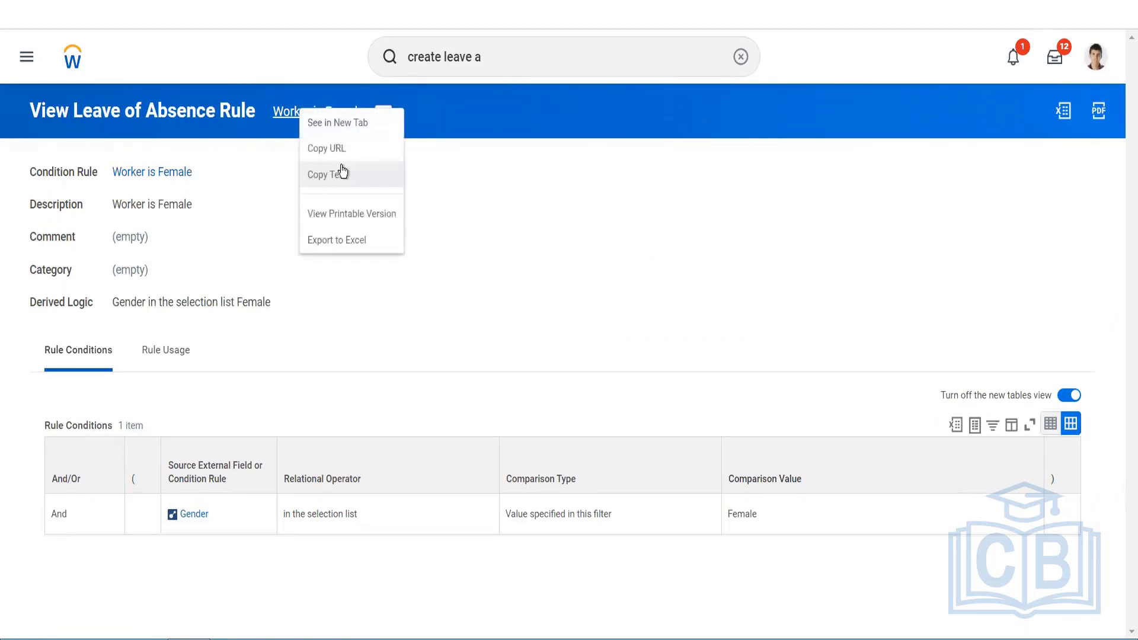
left_click(341, 172)
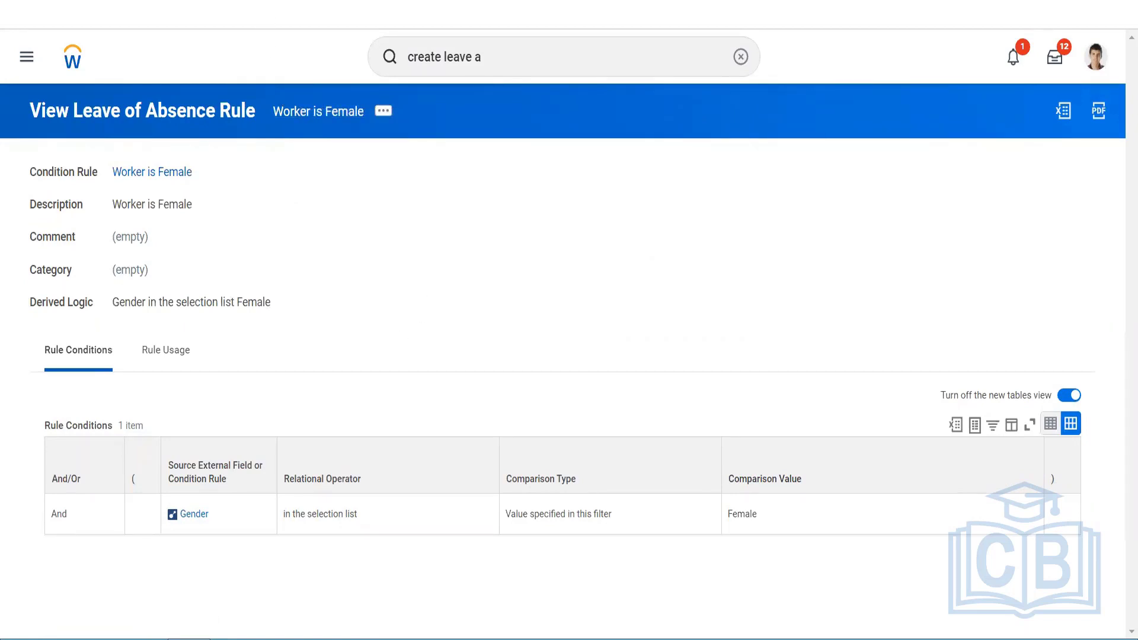
Add the copied Worker is Female rule as the leave type's additional eligibility criterion.
left_click(209, 385)
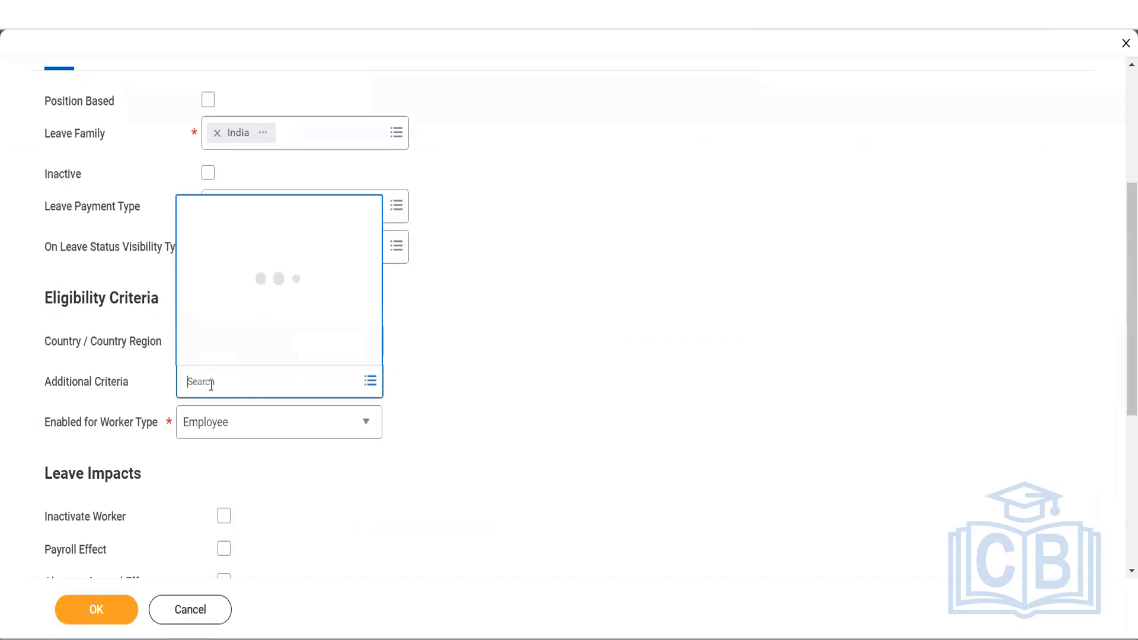
key("ctrl+v")
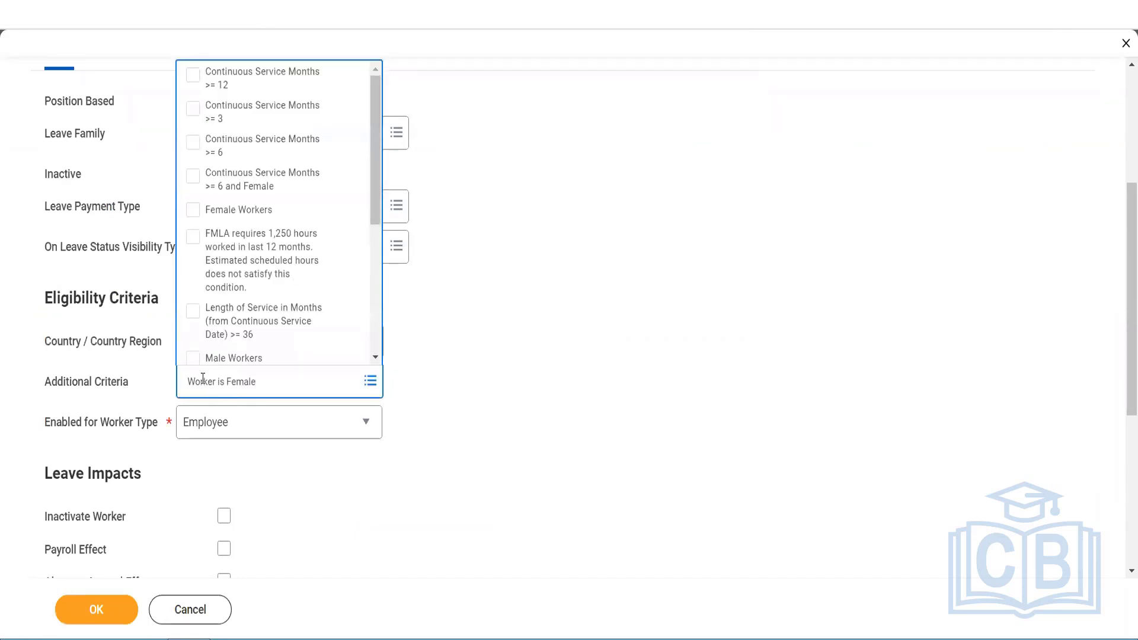
key("Return")
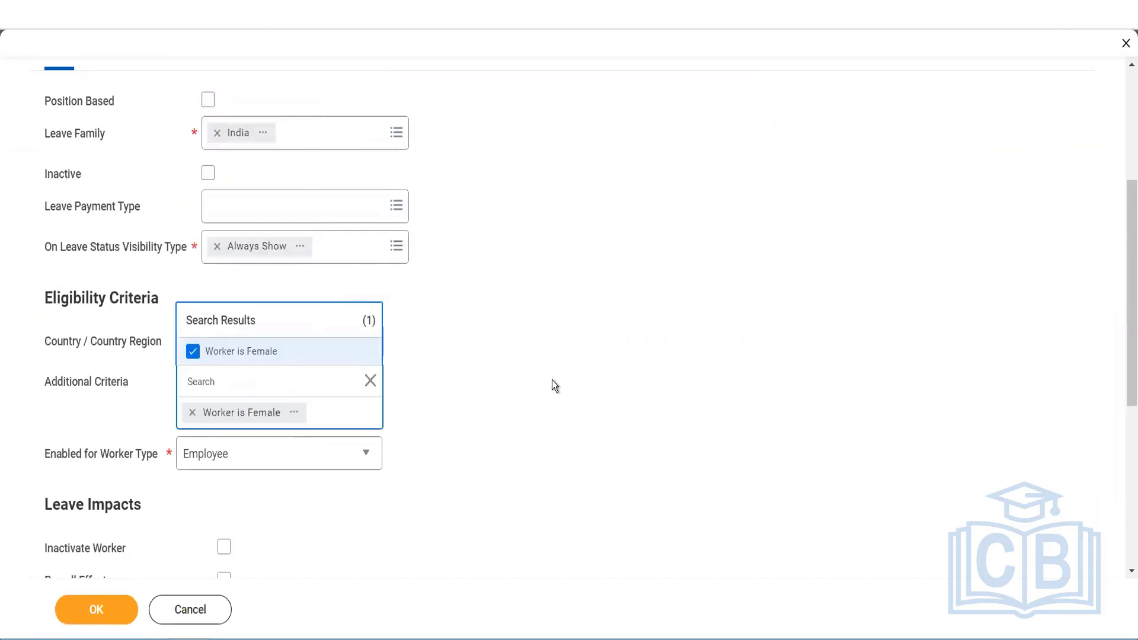
left_click(435, 372)
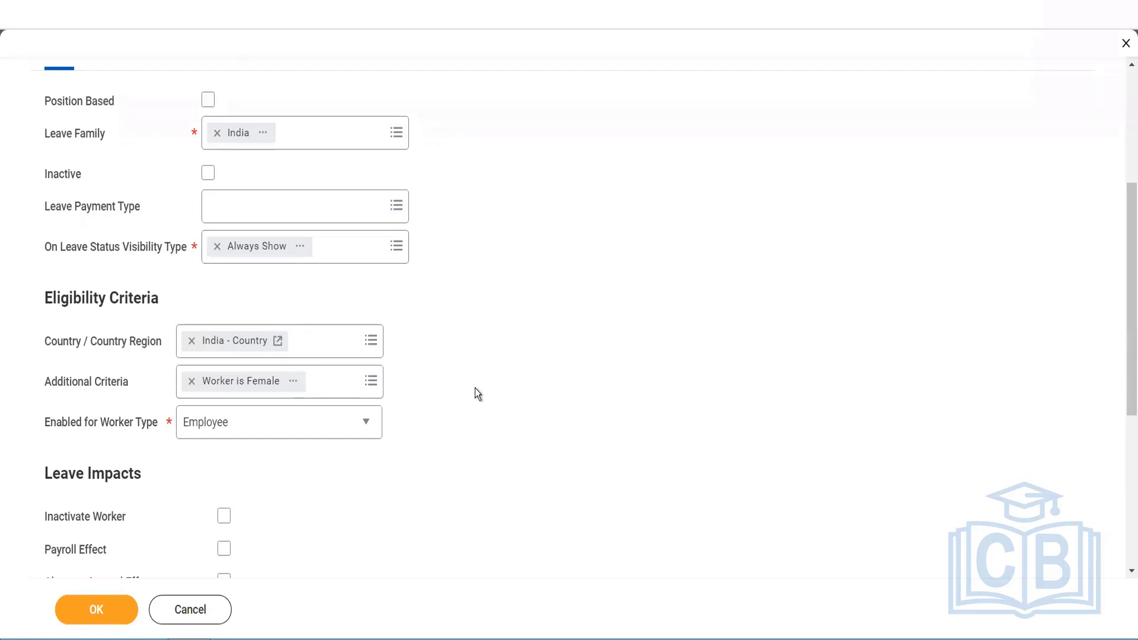
Toggle the Inactivate Worker and Payroll Effect leave impacts on and off, and enable Absence Accrual Effect.
scroll(475, 389, "up", 5)
scroll(475, 389, "down", 8)
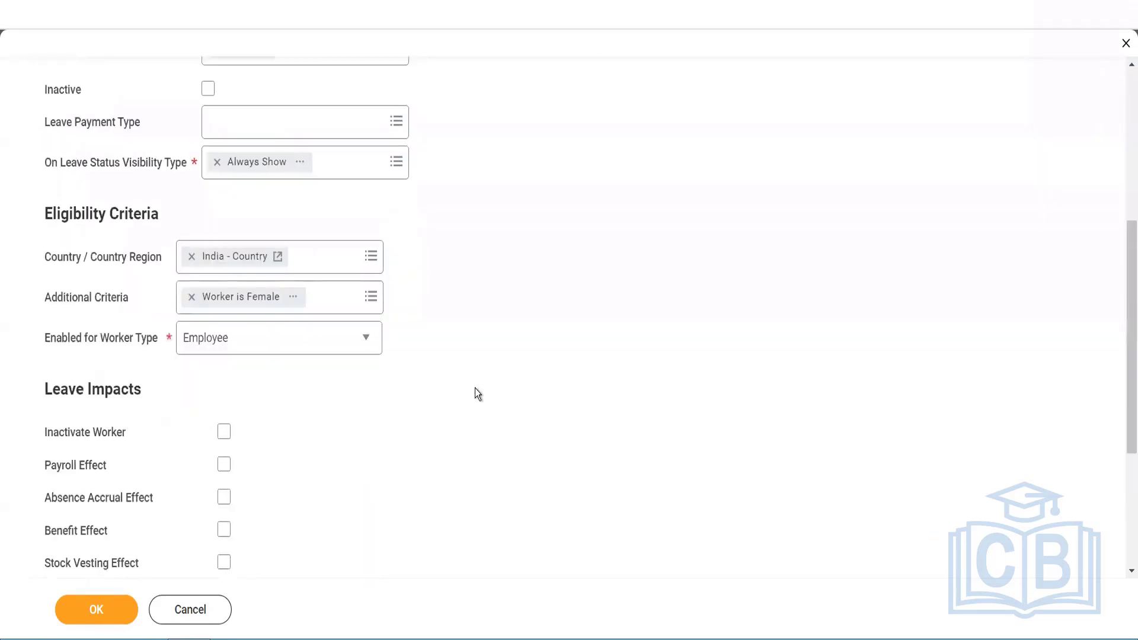
scroll(479, 395, "down", 2)
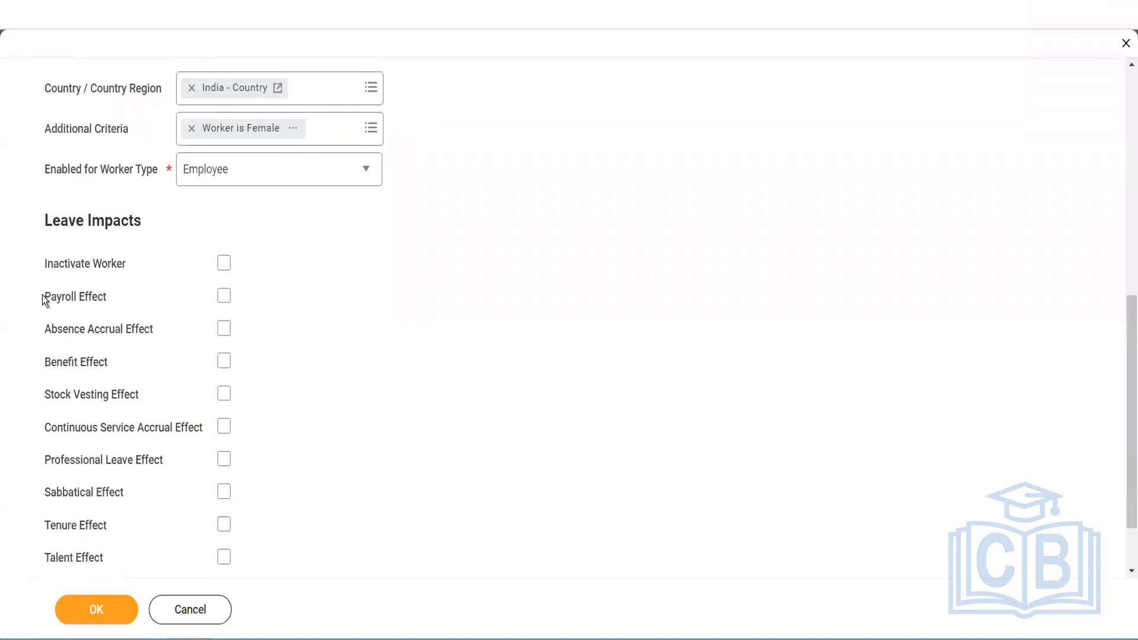
scroll(364, 332, "down", 2)
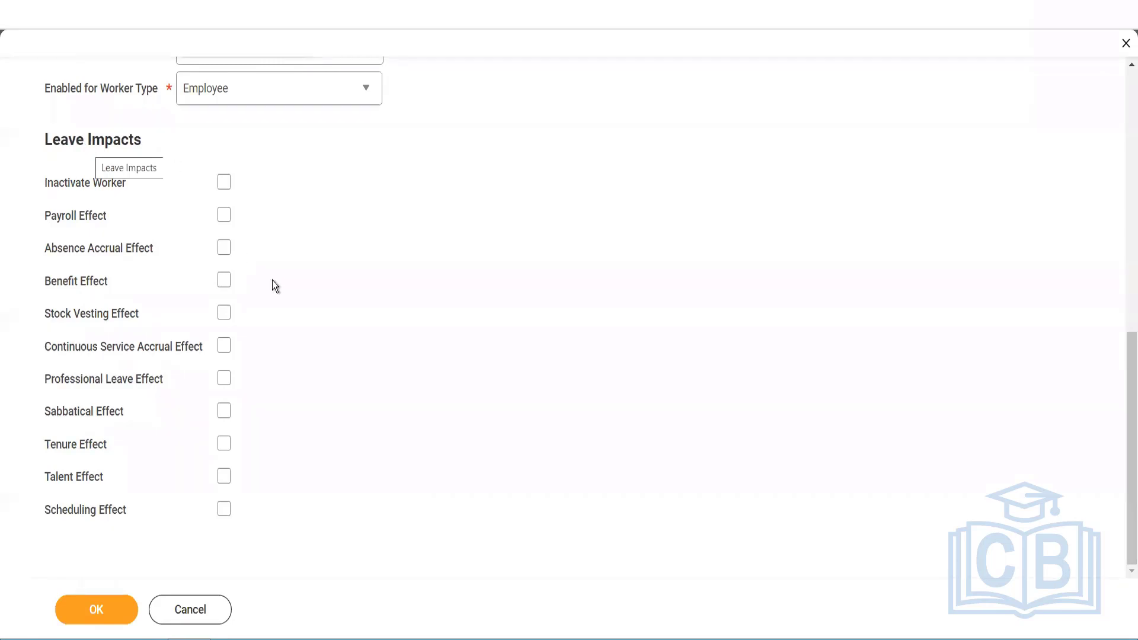
left_click(225, 184)
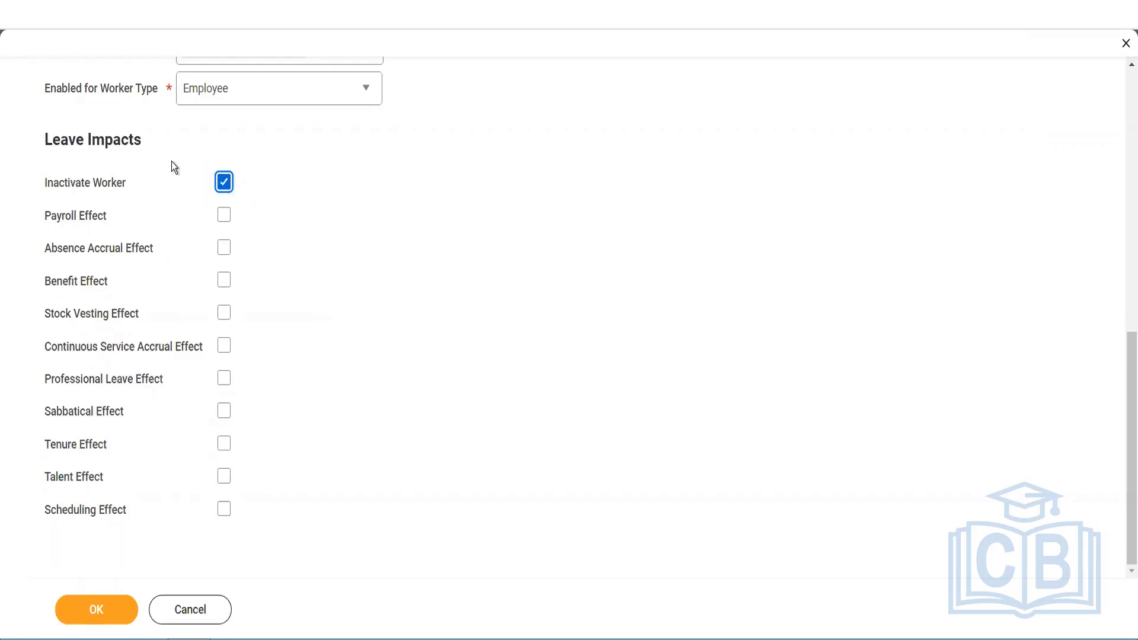
left_click(225, 185)
left_click(227, 218)
left_click(225, 219)
left_click(225, 246)
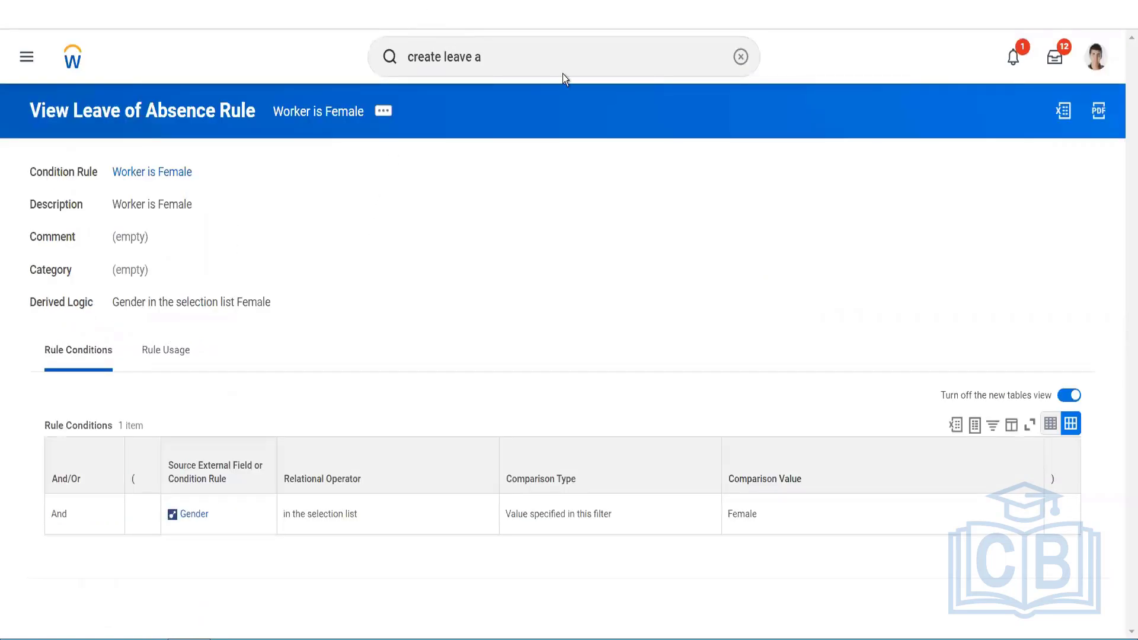
Search for view time off plan on the leave of absence rule page and open the View Time Off Plan report.
left_click(546, 67)
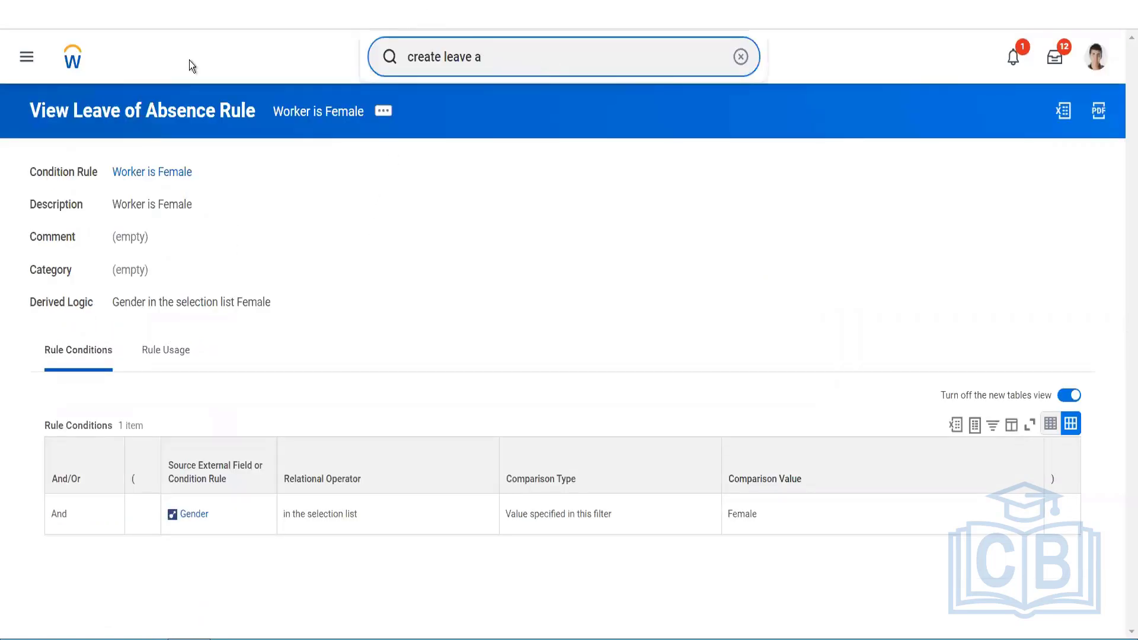
left_click_drag(546, 67, 189, 60)
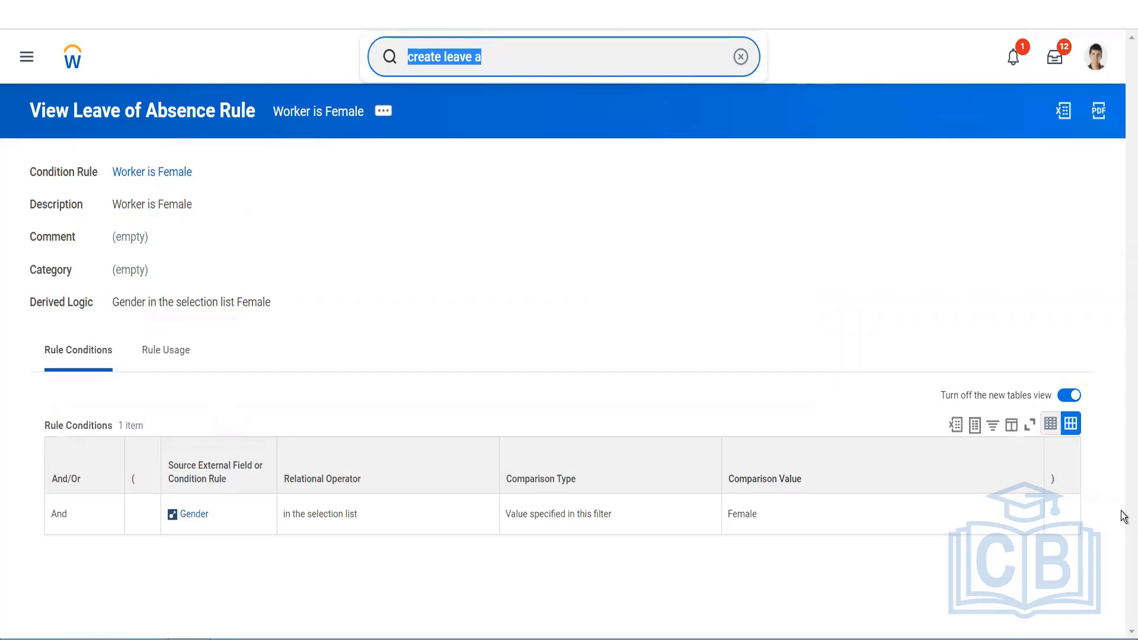
type("view time")
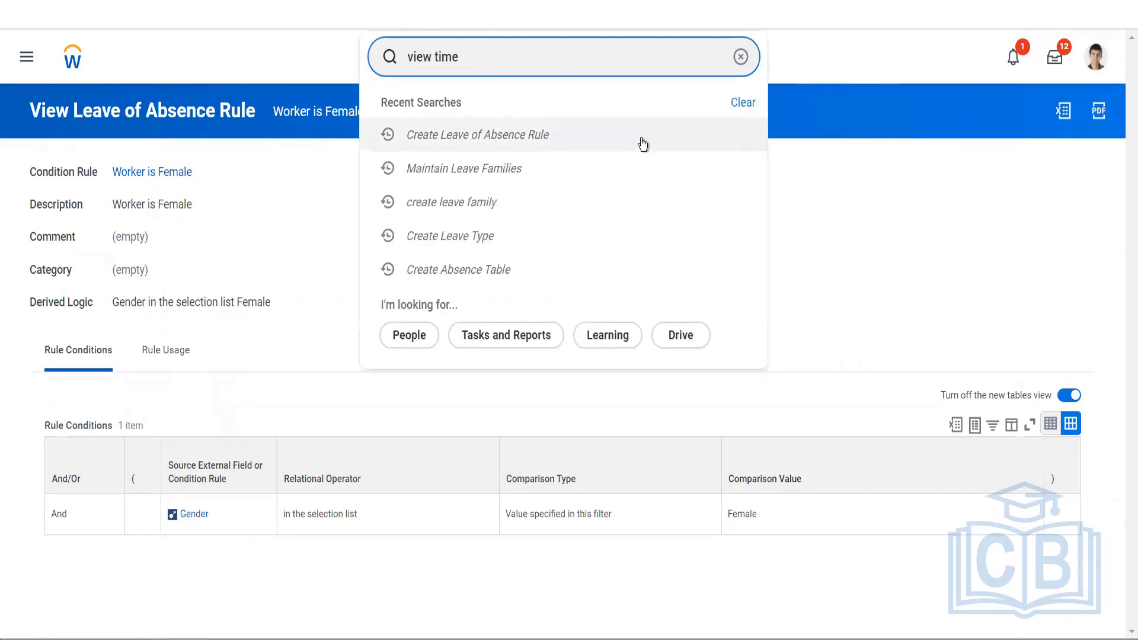
type(" off plan")
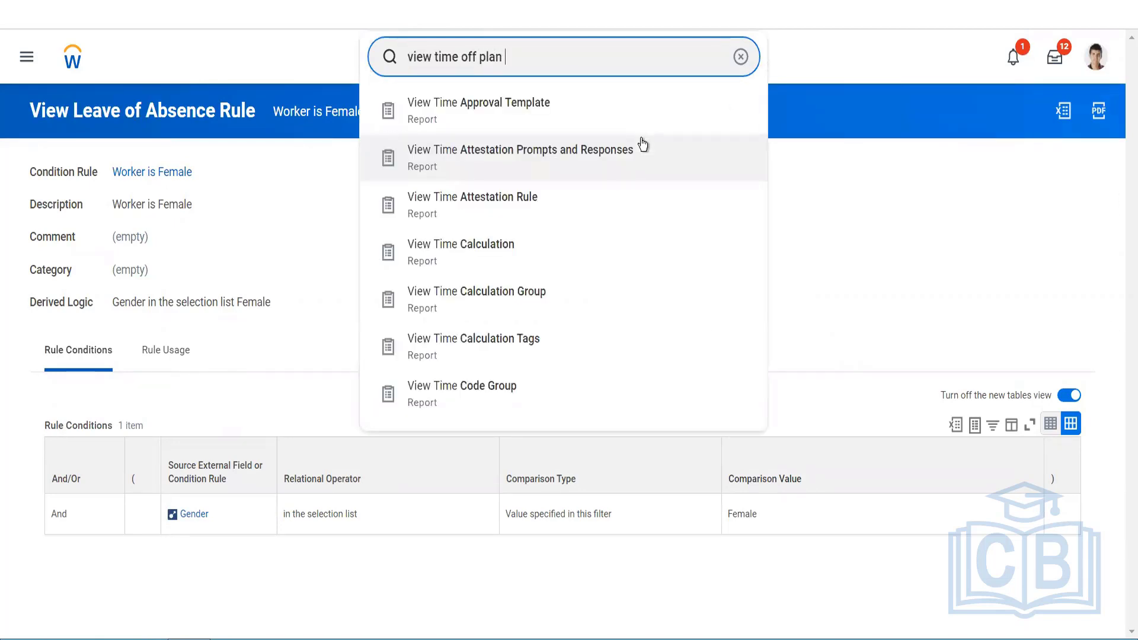
key("Return")
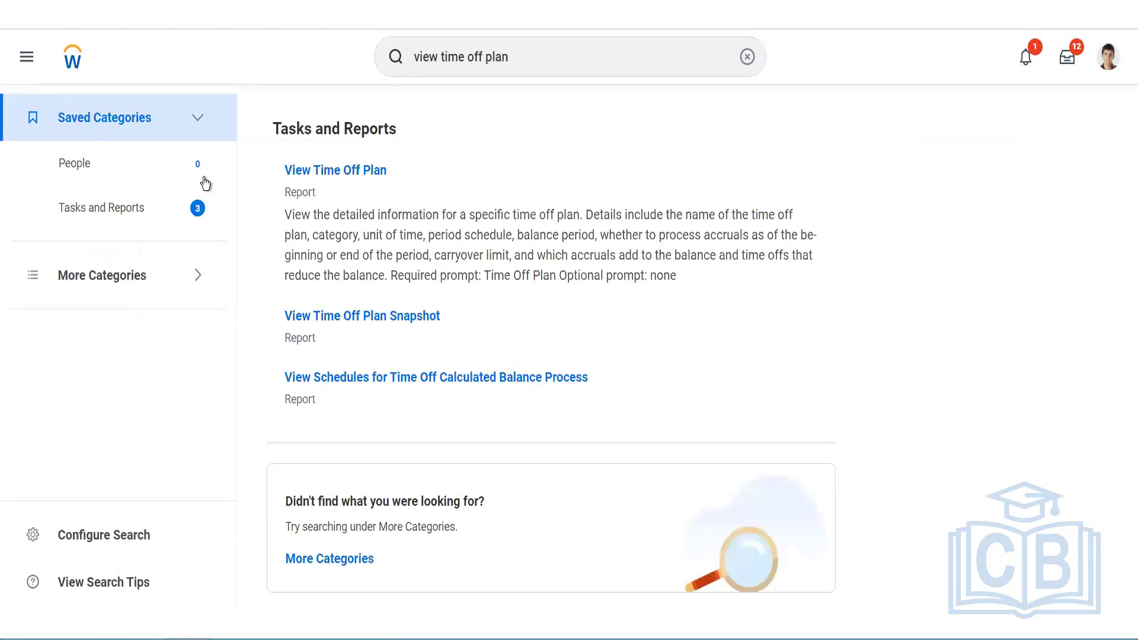
left_click(312, 172)
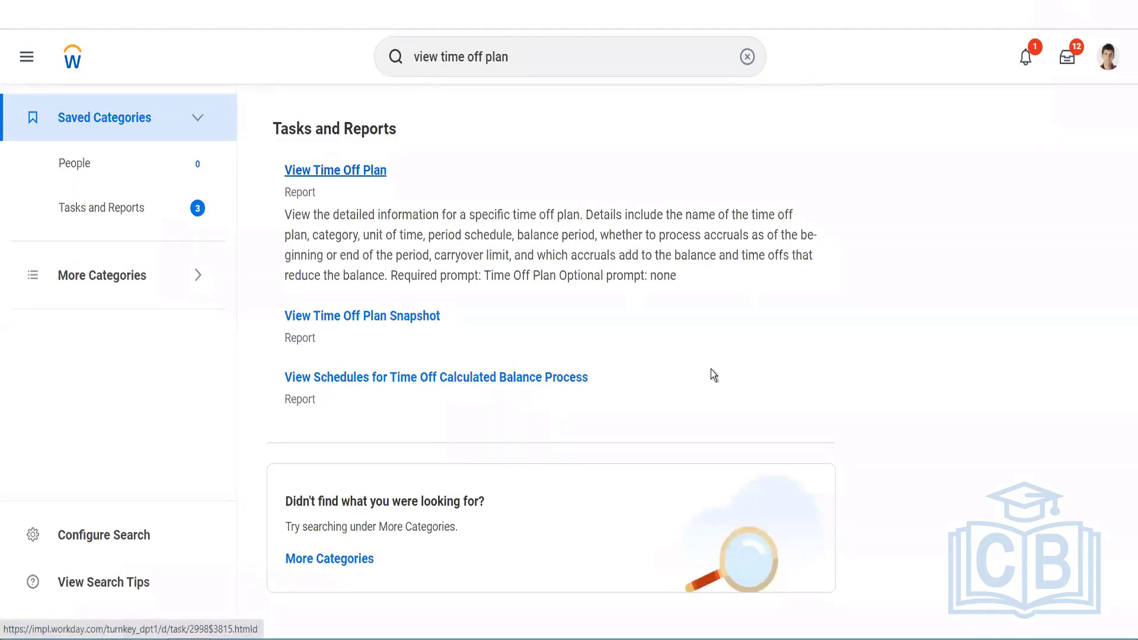
left_click(374, 168)
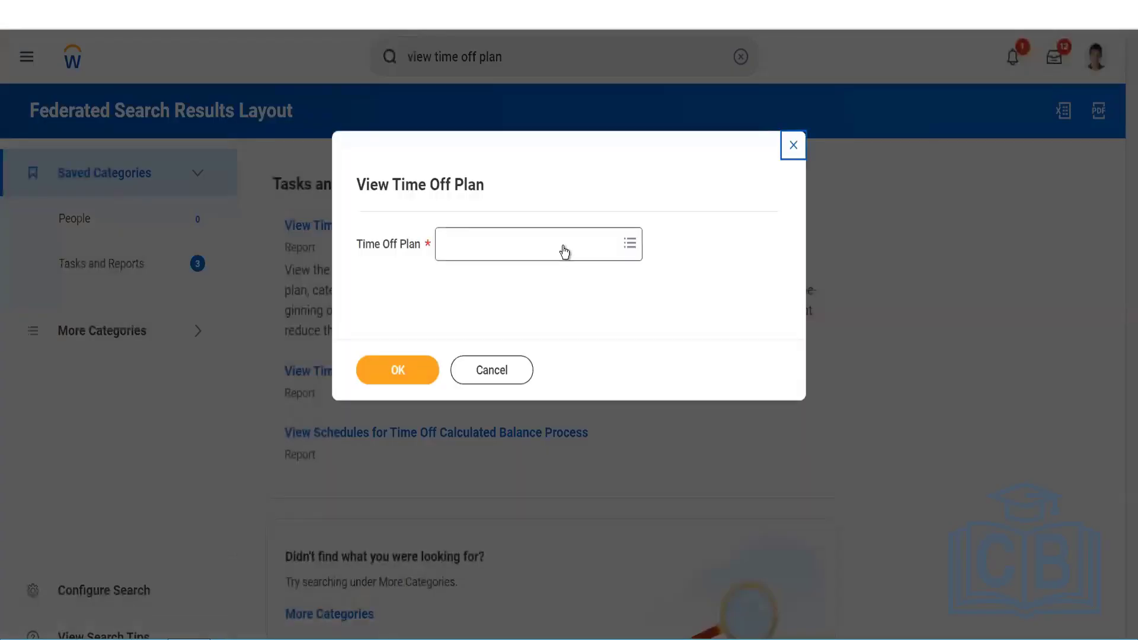
Find the AUT Vacation Plan by searching for vacation, and run the report for it.
left_click(564, 247)
type("vaca")
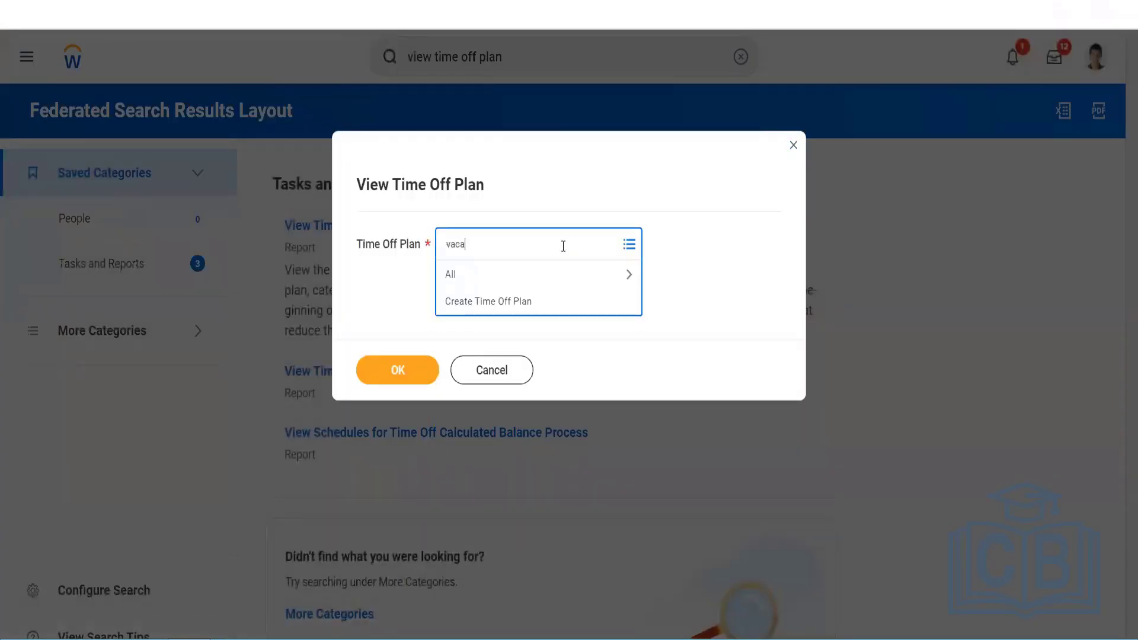
type("tion")
key("Return")
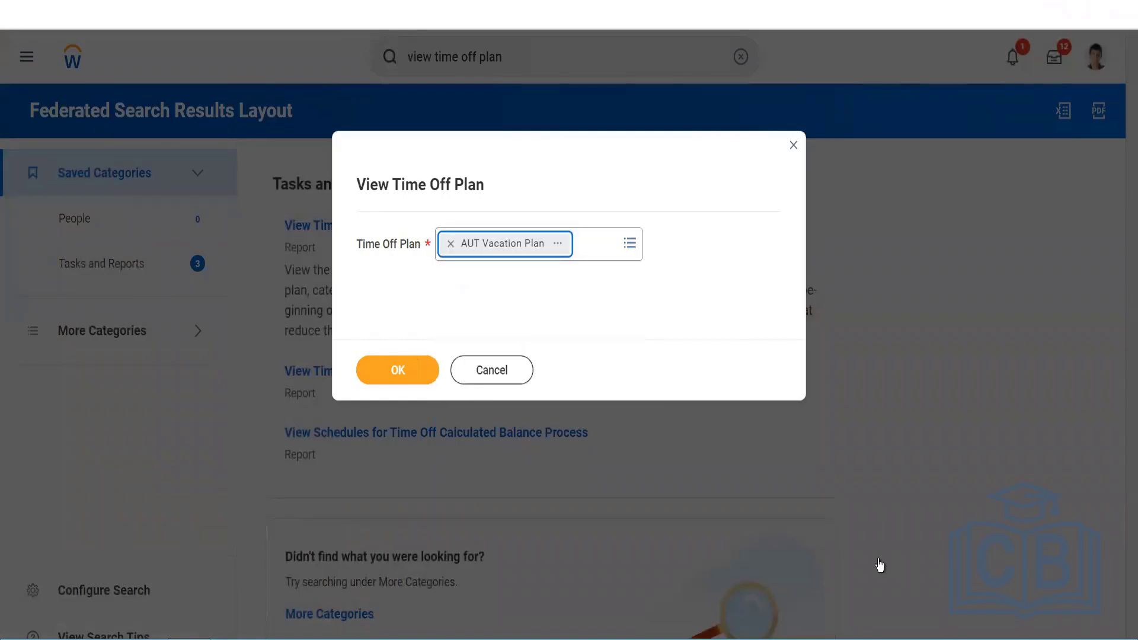
left_click(395, 372)
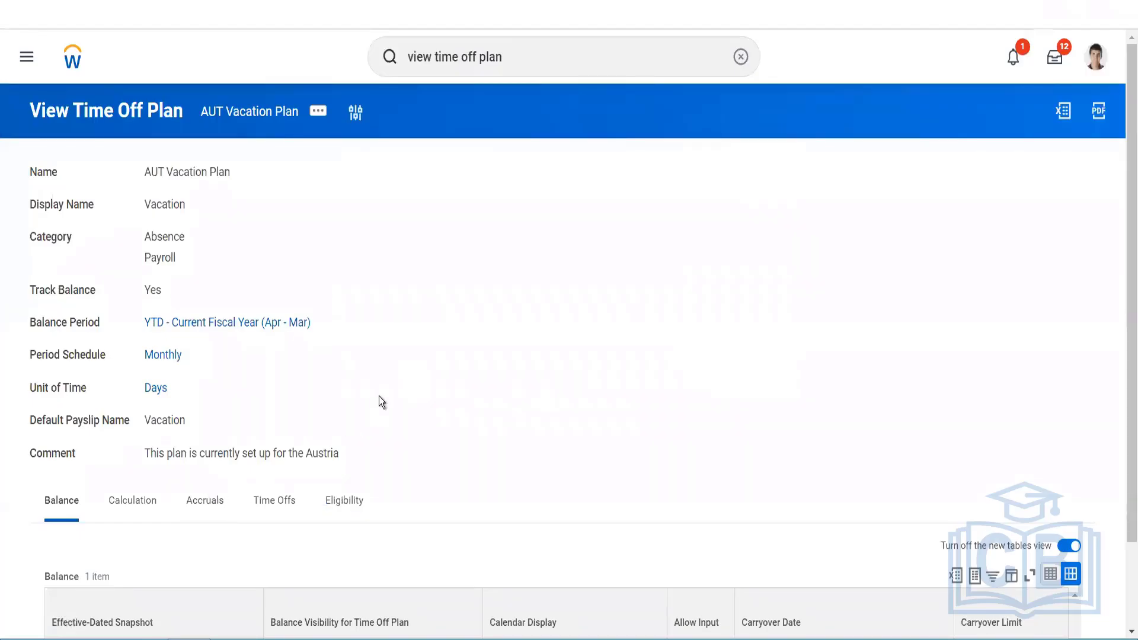
Open the AUT Vacation Accrual from the plan's accruals and go to its AUT Conditional Calculation.
left_click(208, 504)
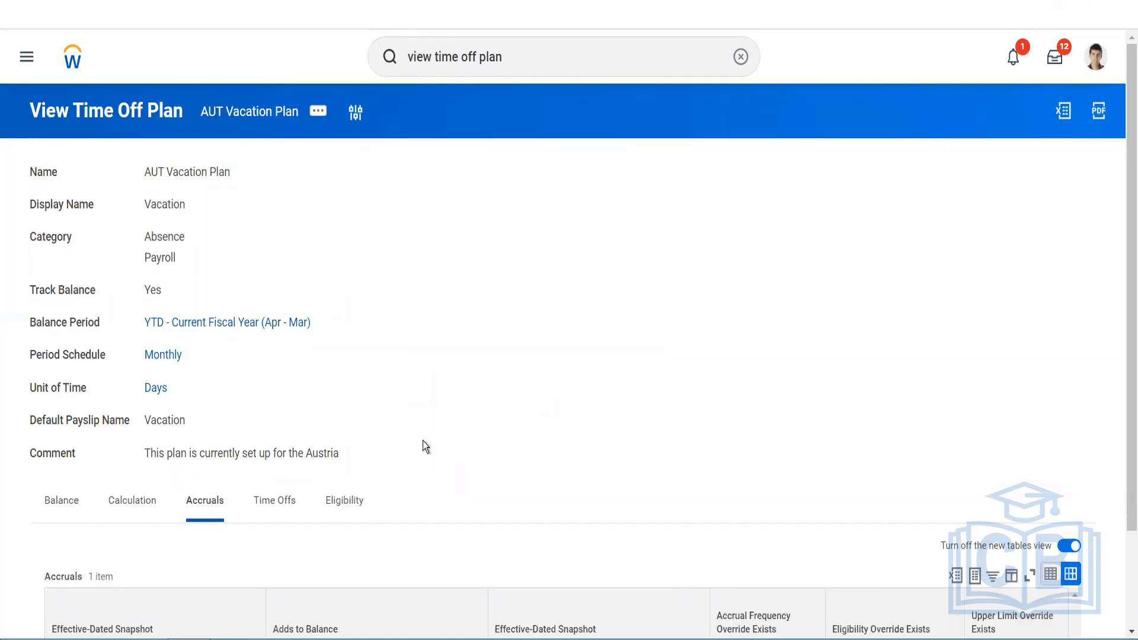
scroll(423, 442, "down", 2)
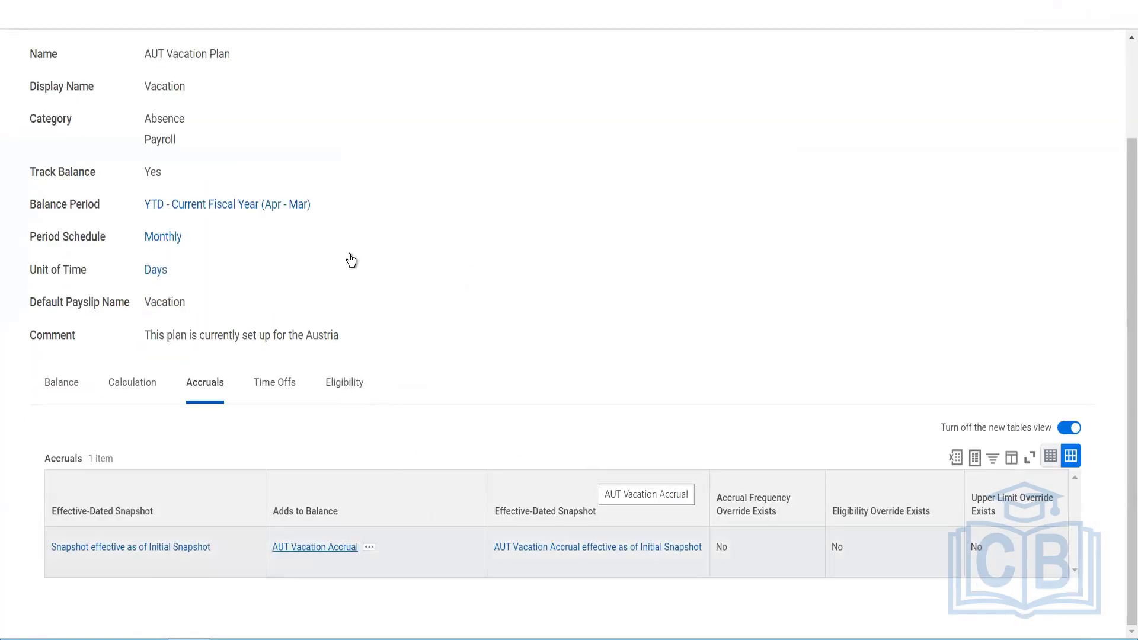
left_click(255, 571)
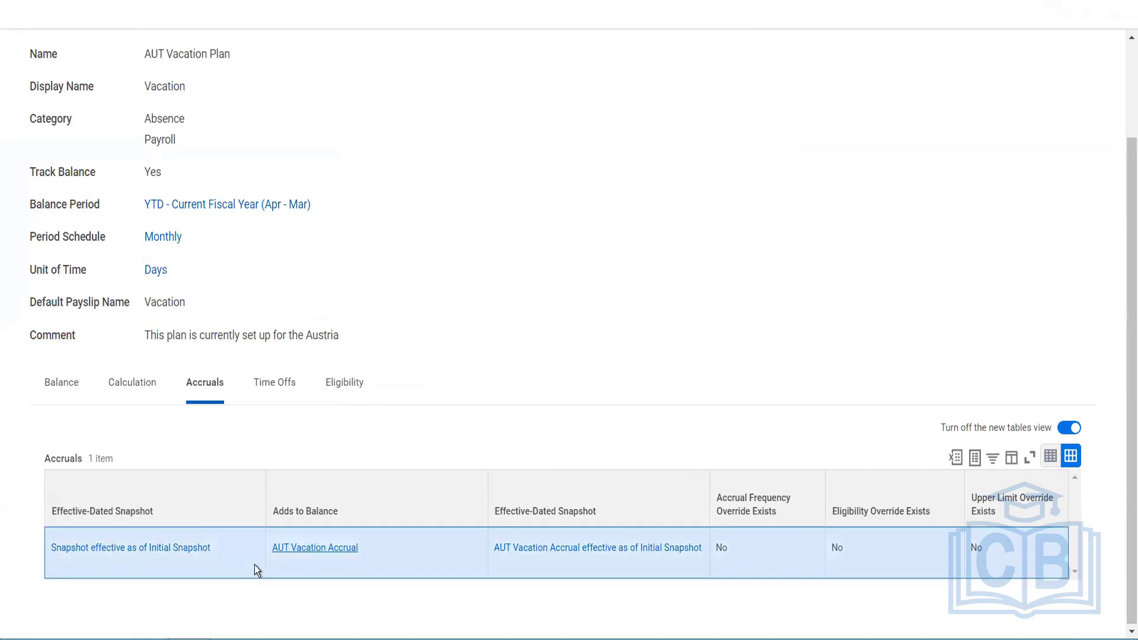
left_click(306, 554)
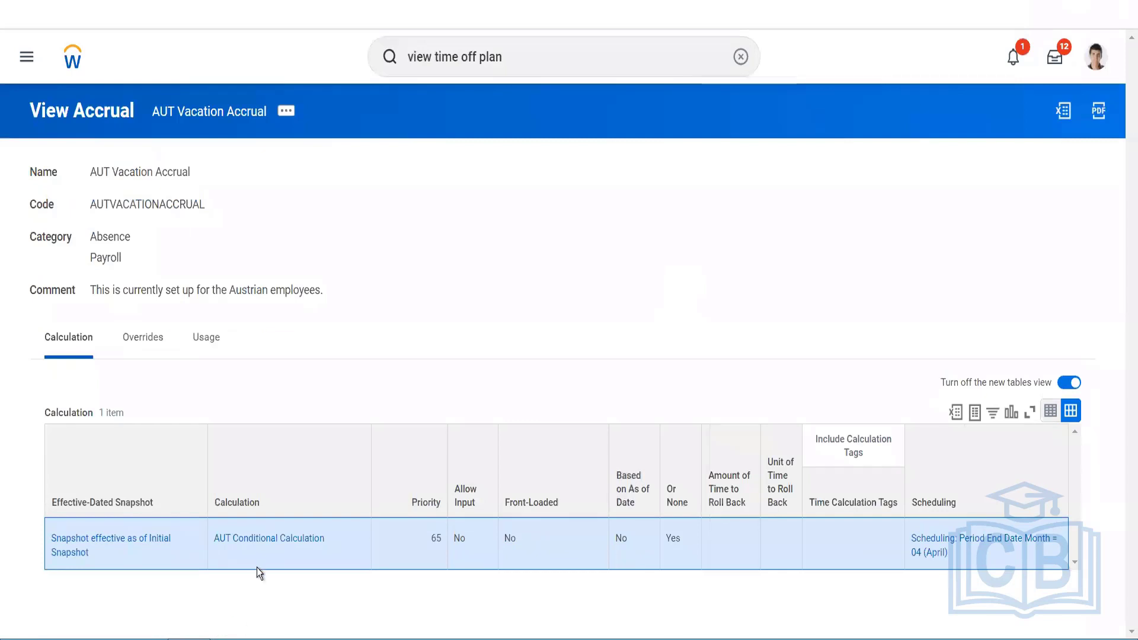
left_click(267, 542)
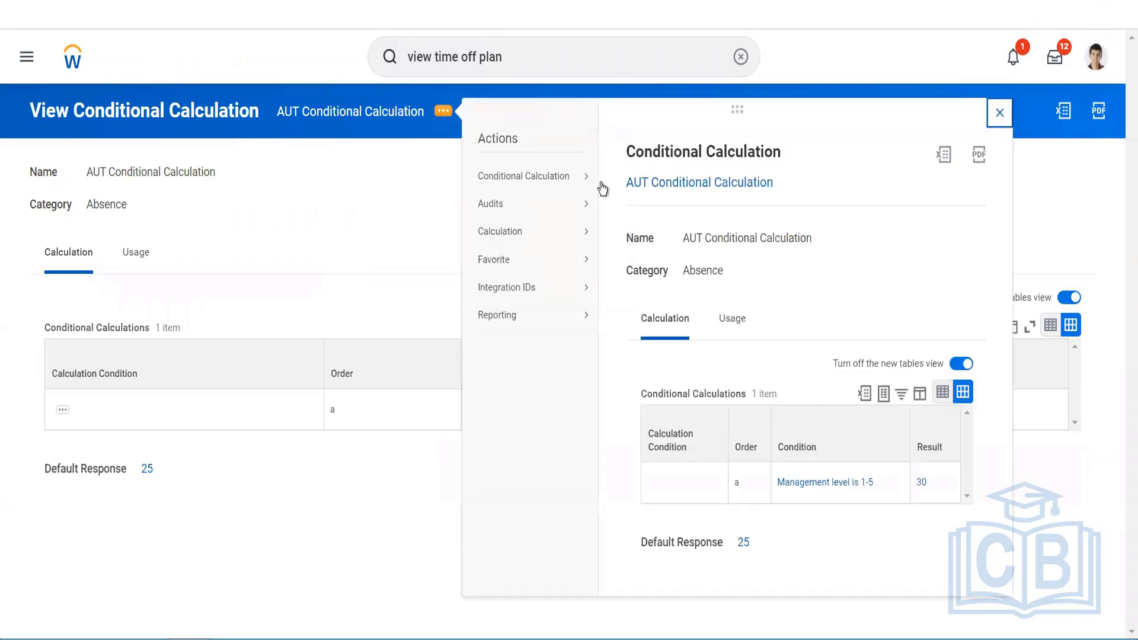
Edit the calculation and add a row with order b and condition On Leave during Period parm with Absence Accrual Effect.
left_click(613, 180)
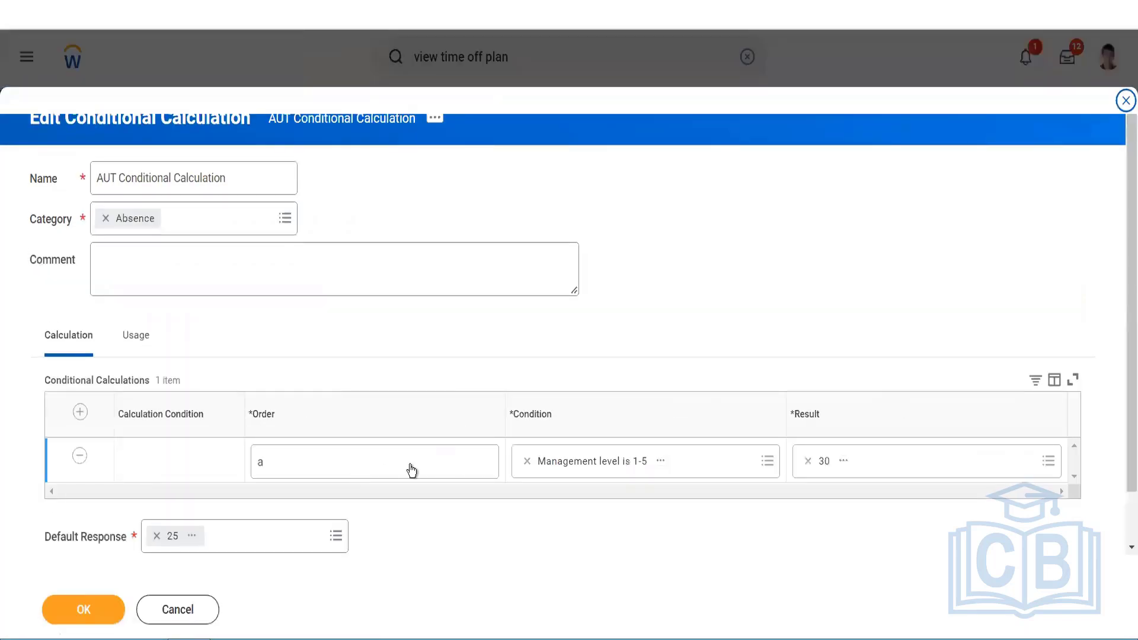
left_click(80, 412)
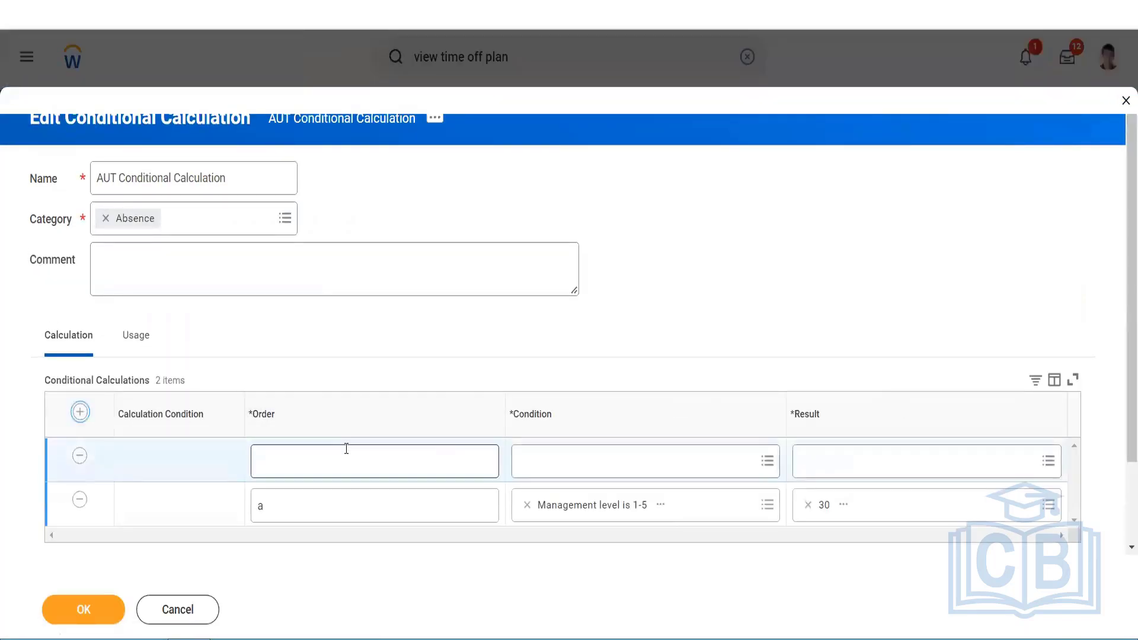
left_click(337, 457)
type("b")
left_click(601, 461)
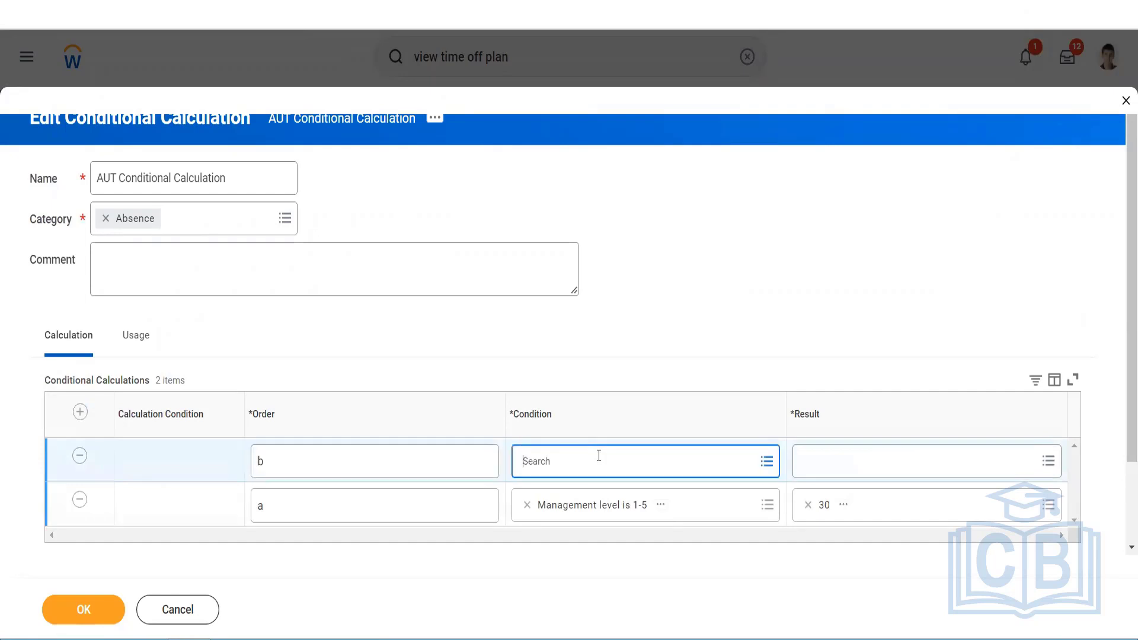
type("on")
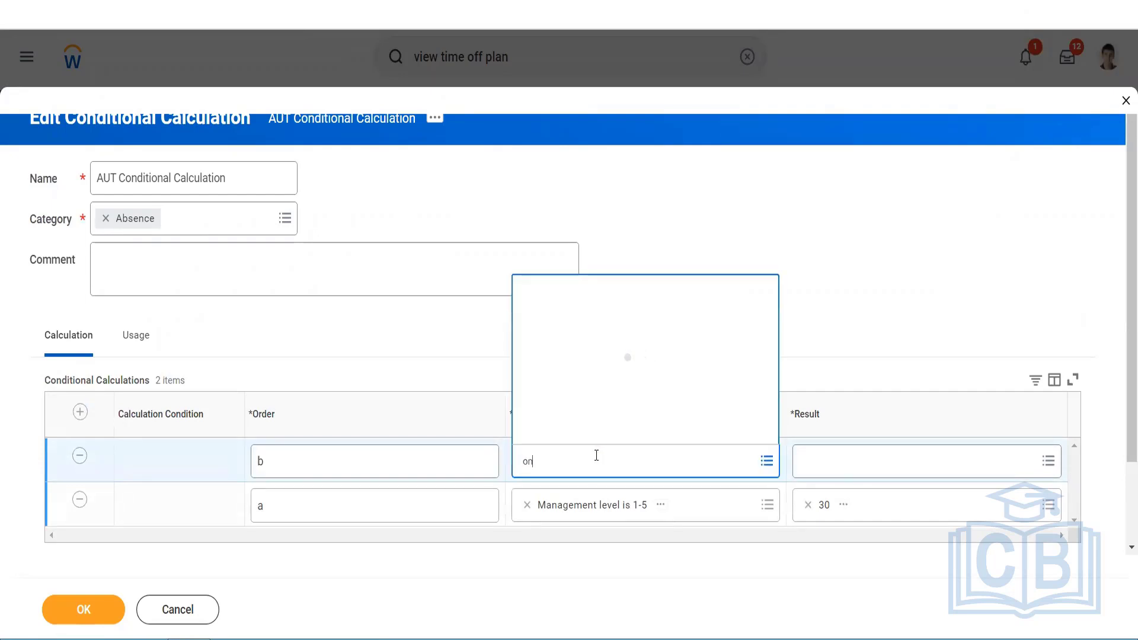
type(" leave")
key("Return")
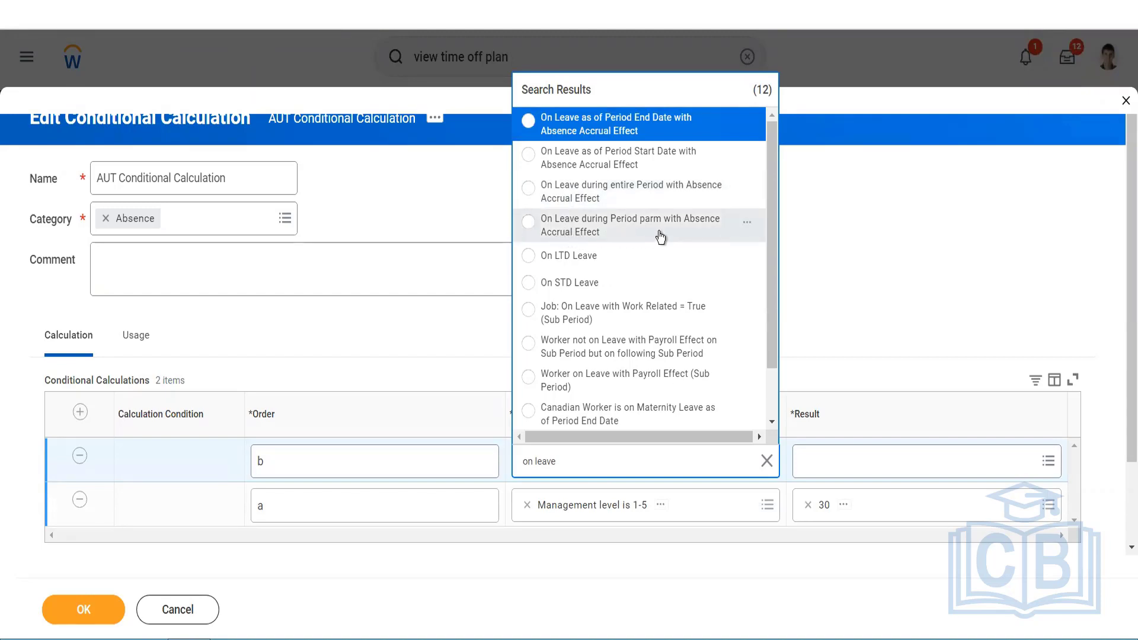
left_click(564, 230)
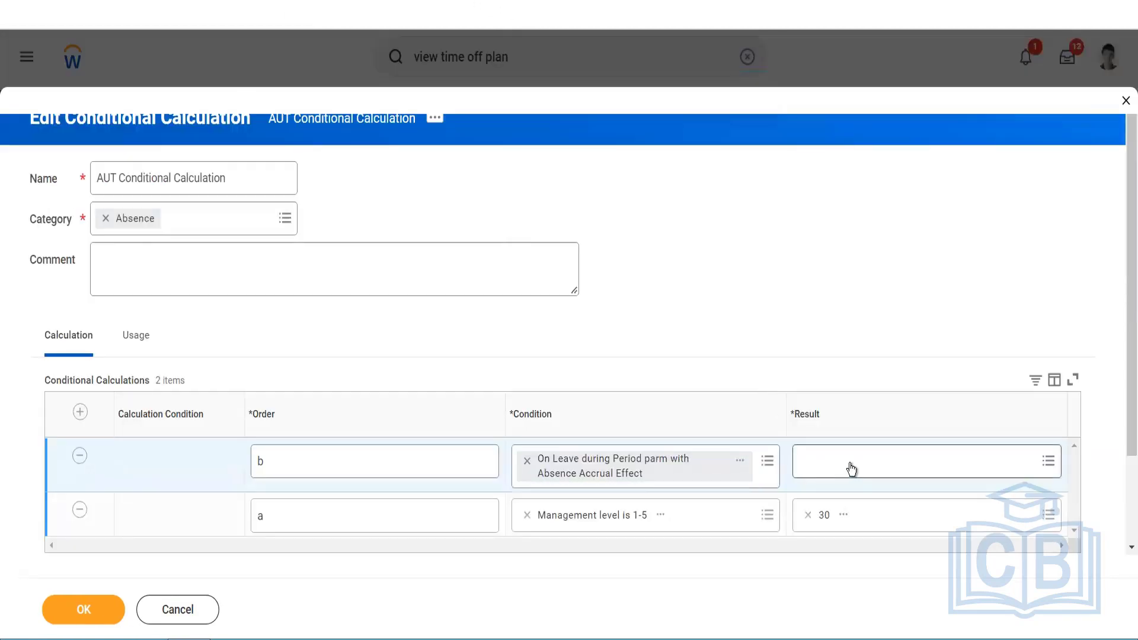
Set the result of row b to 0 and submit the conditional calculation.
left_click(852, 463)
type("0")
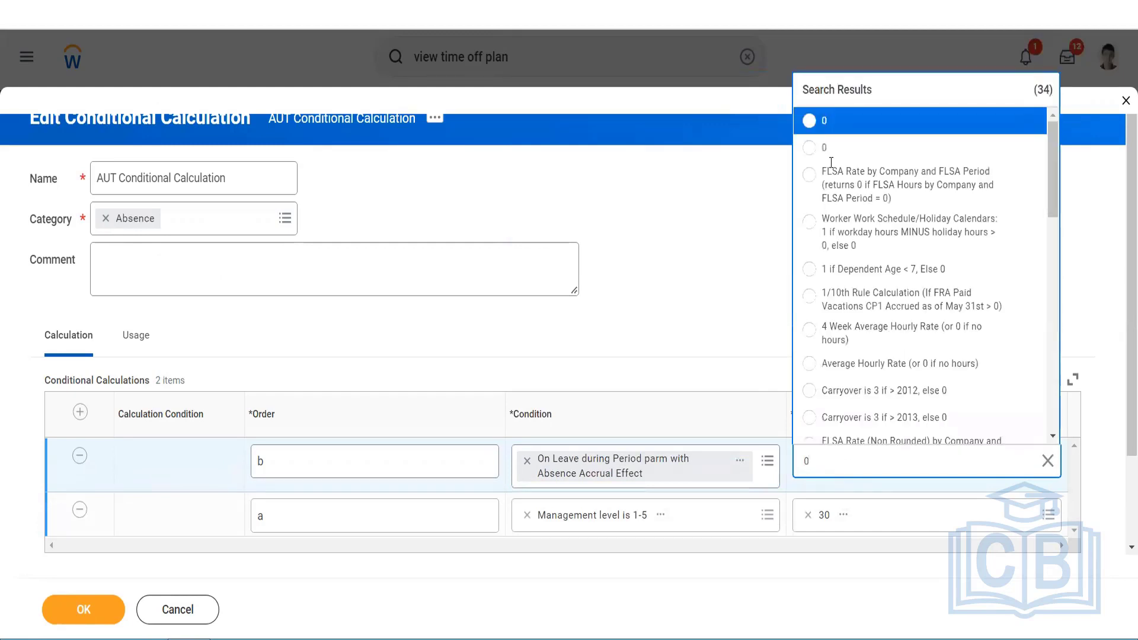
left_click(810, 122)
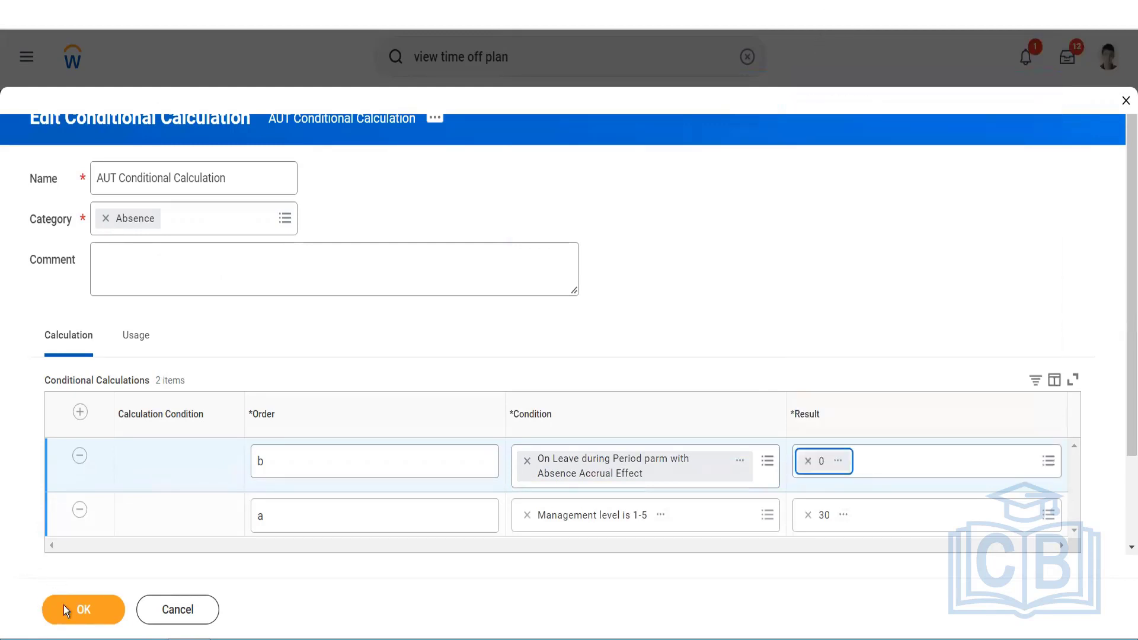
left_click(76, 619)
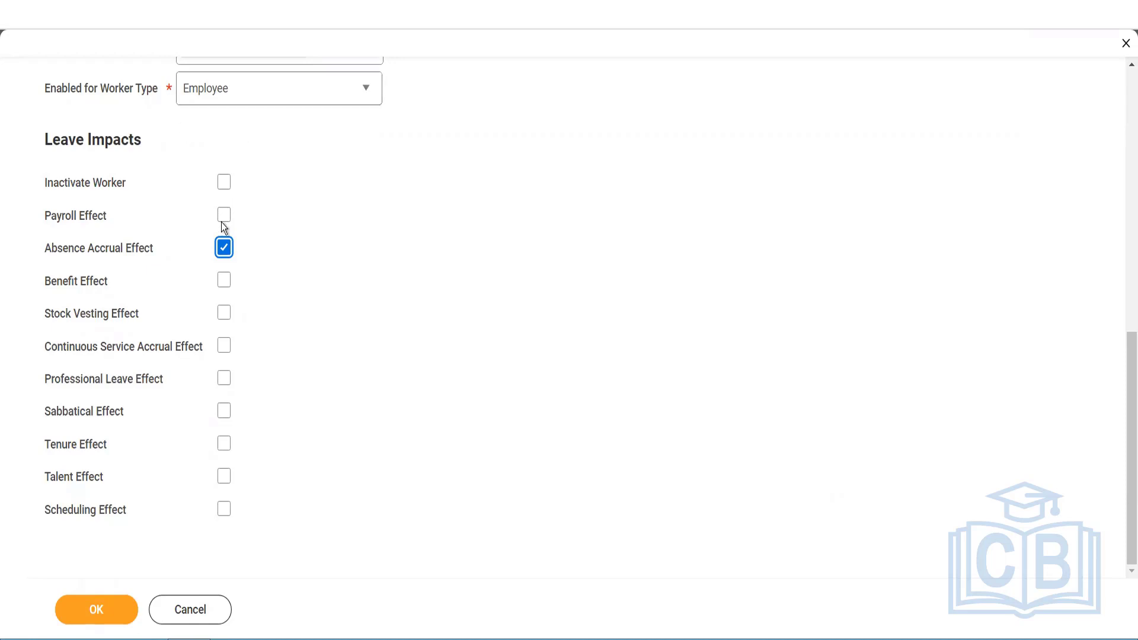
Clear the Absence Accrual Effect option in the leave type's Leave Impacts.
left_click(224, 254)
mouse_move(224, 318)
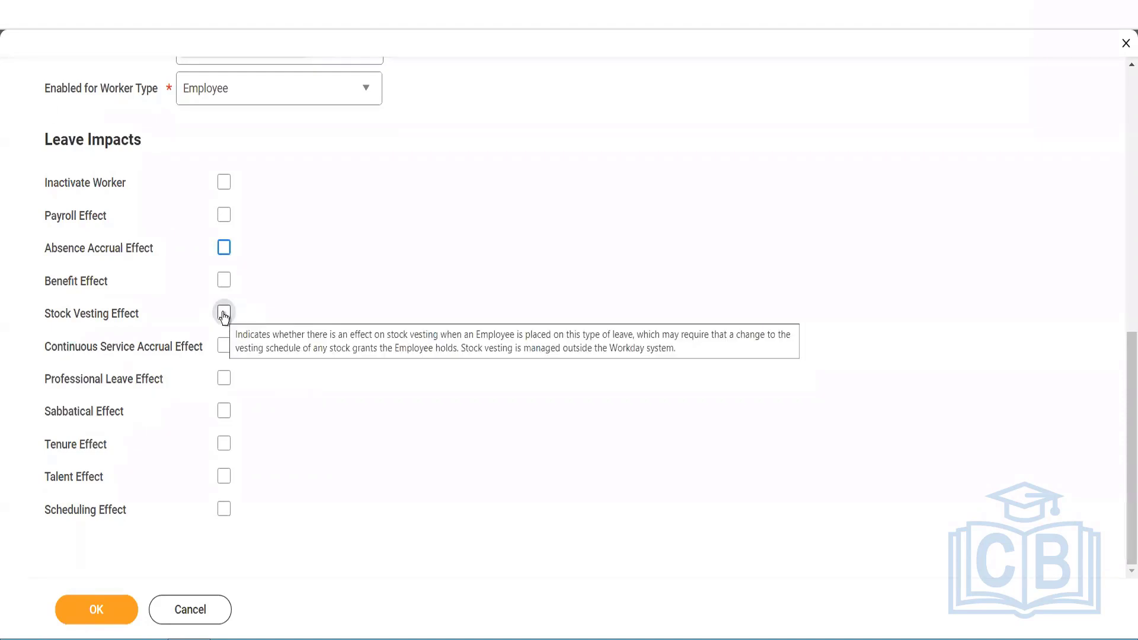
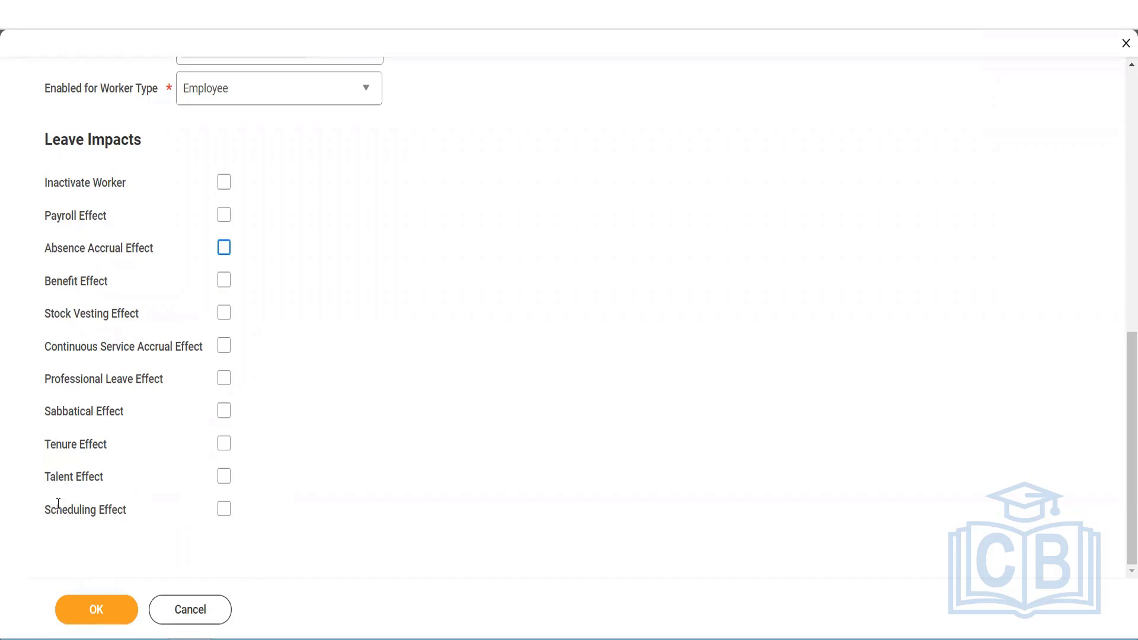
Go from the Leave Impacts to the validations and supporting data of the IND Maternity leave type.
left_click(23, 515)
mouse_move(204, 191)
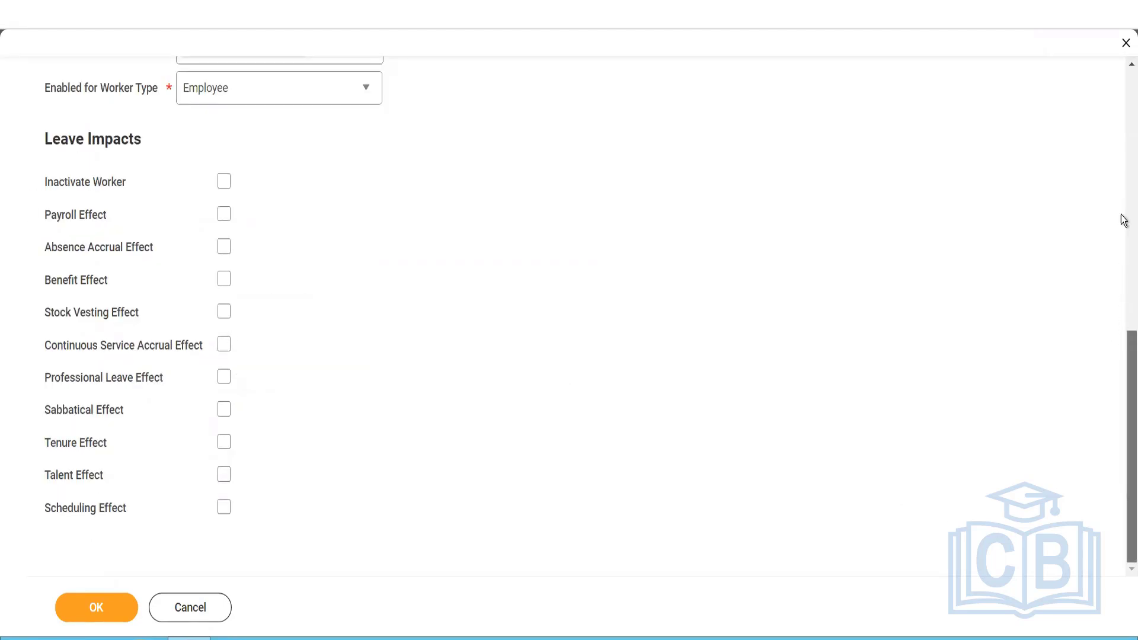
scroll(1124, 136, "up", 1)
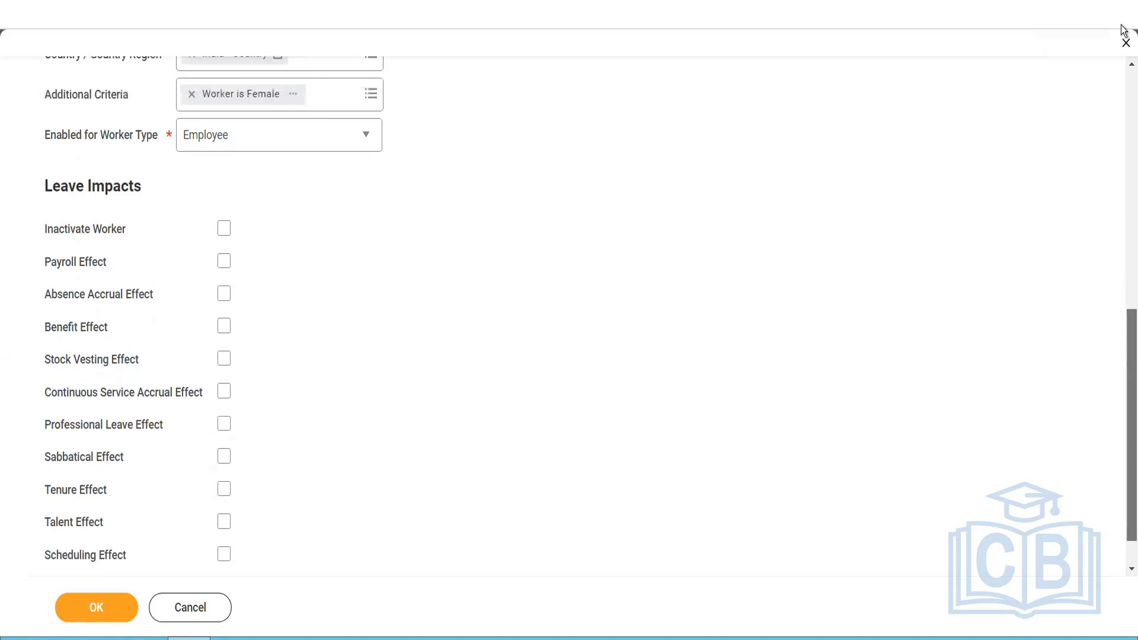
scroll(173, 318, "up", 10)
left_click(172, 315)
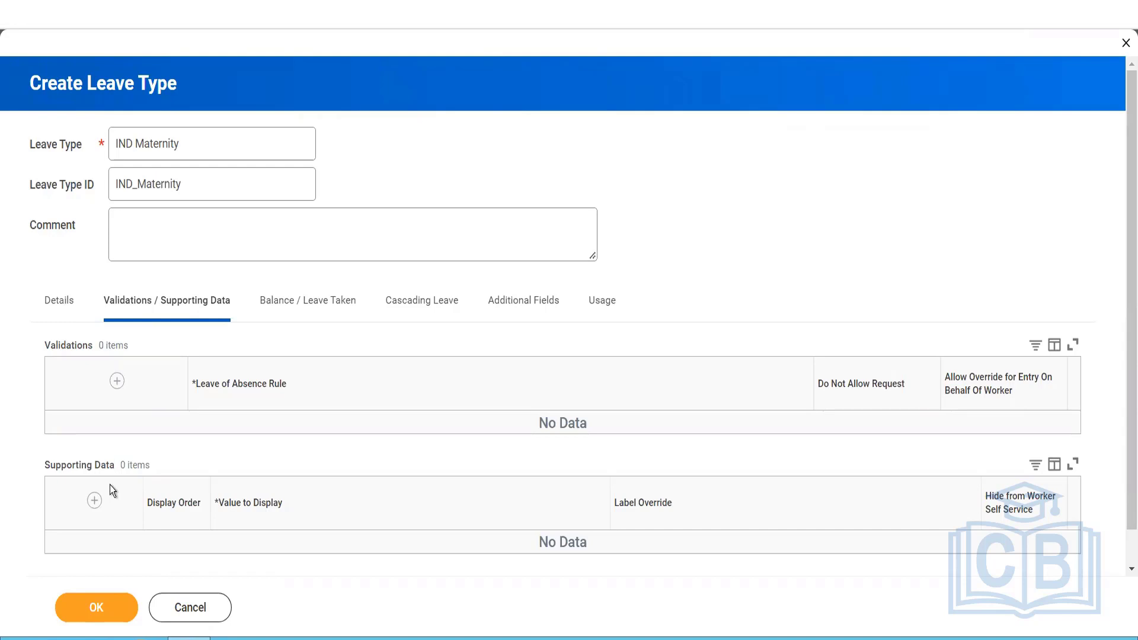
Add a validation row and assign it the leave of absence rule Sufficient Balance Exists.
left_click(118, 381)
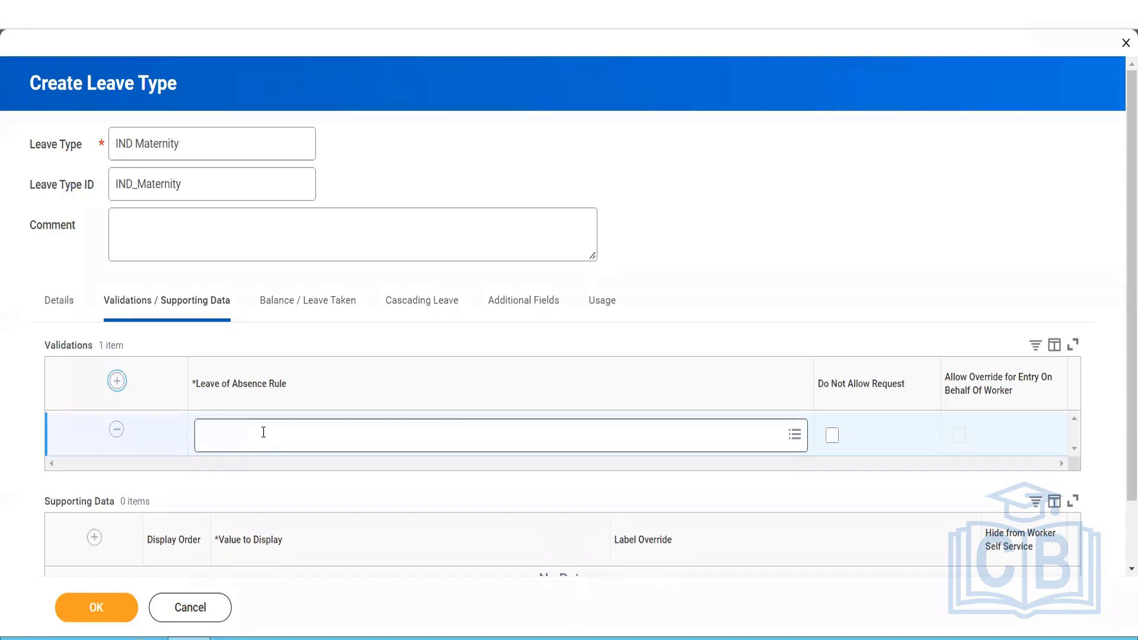
left_click(263, 434)
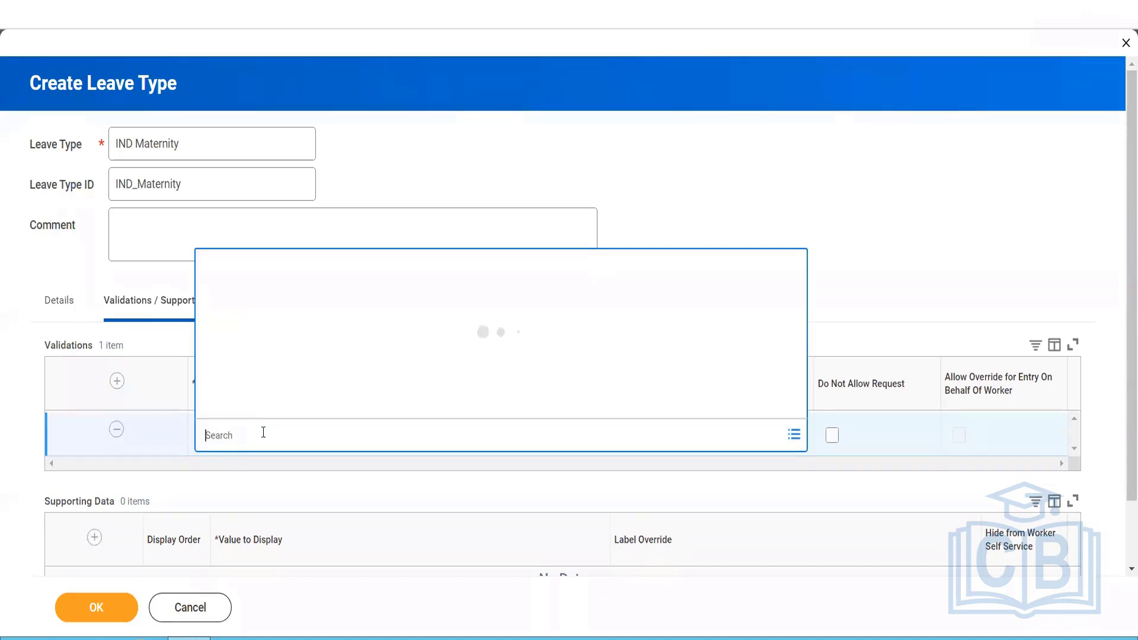
type("balace")
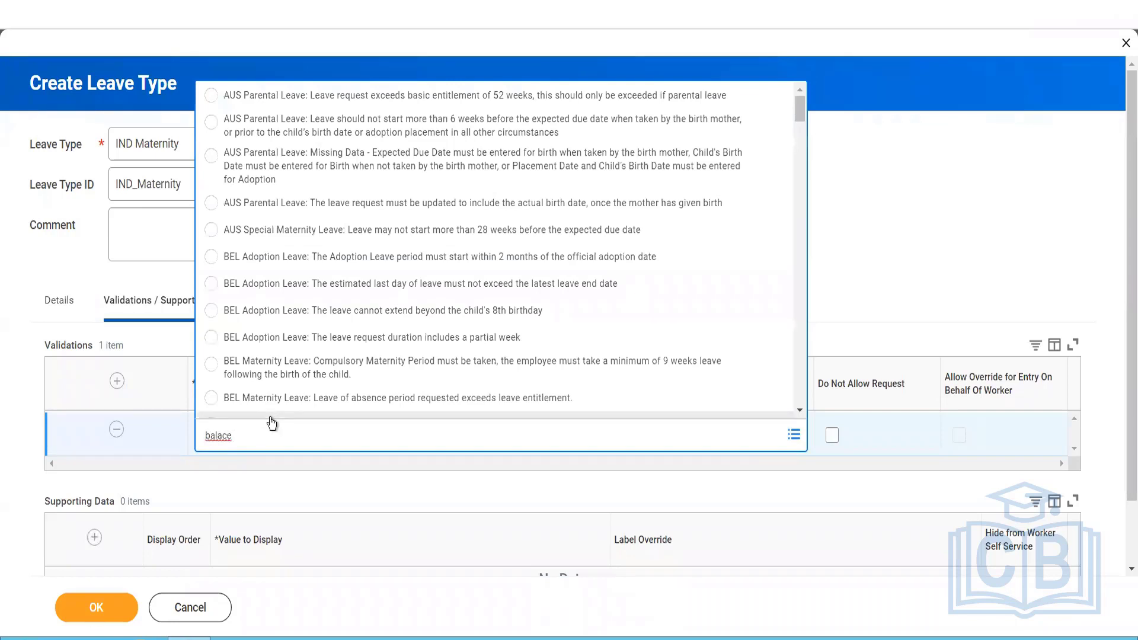
key("BackSpace")
key("BackSpace")
key("BackSpace")
type("ance exist")
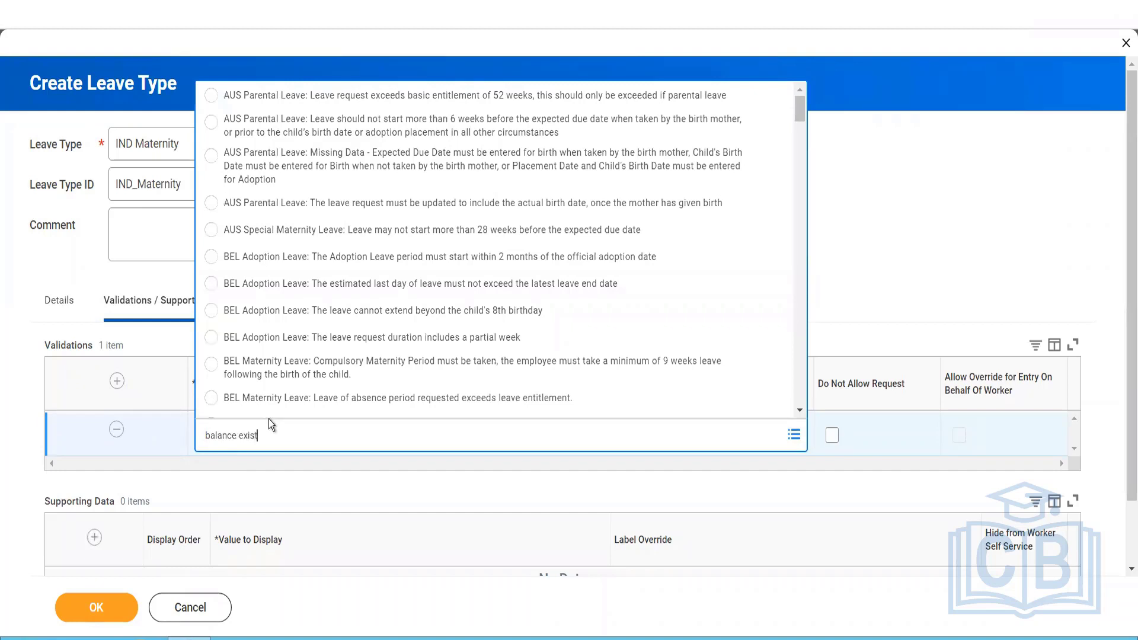
key("Return")
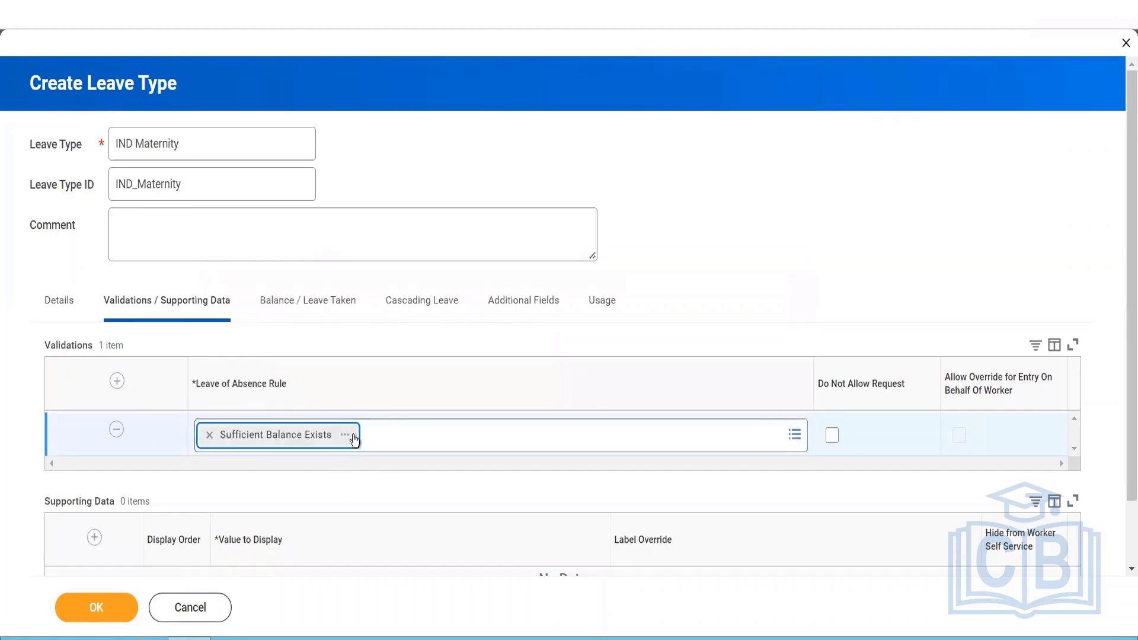
Review the details of the Sufficient Balance Exists rule, including its derived logic and validation message, and close them.
left_click(345, 436)
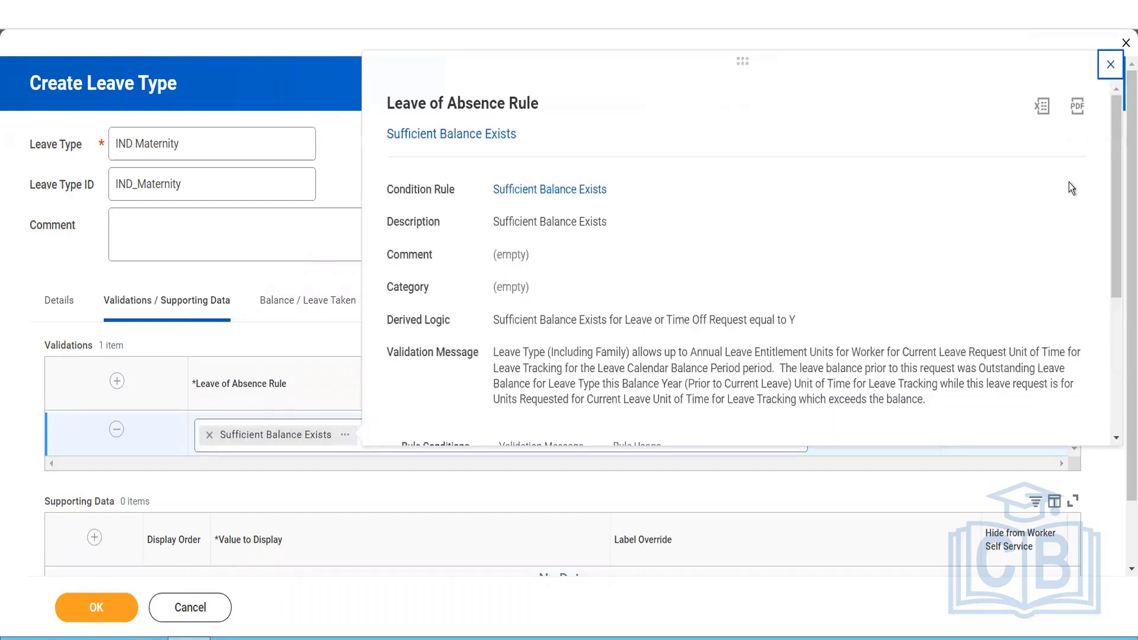
left_click_drag(1113, 174, 1121, 61)
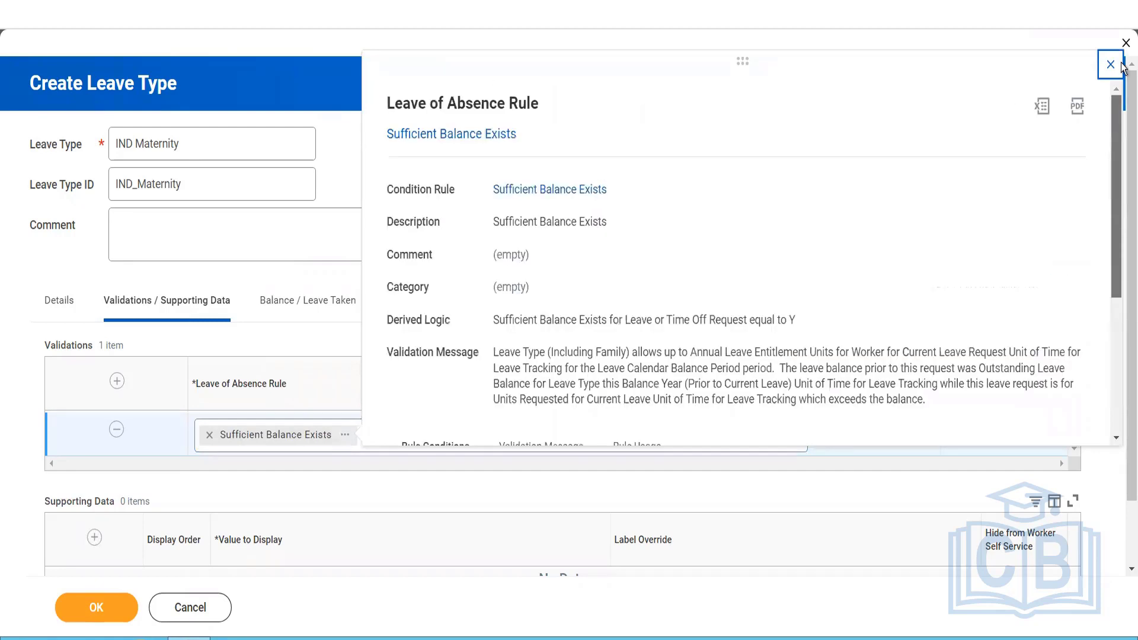
left_click(261, 339)
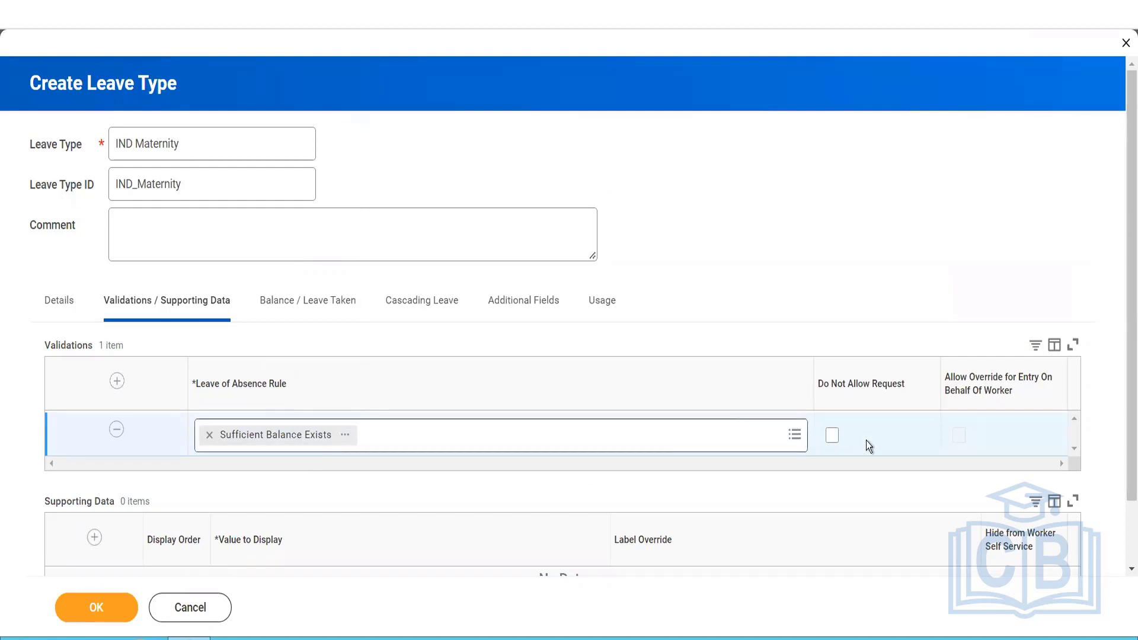
Enable Do Not Allow Request and Allow Override for Entry On Behalf Of Worker for the Sufficient Balance Exists rule.
left_click(833, 437)
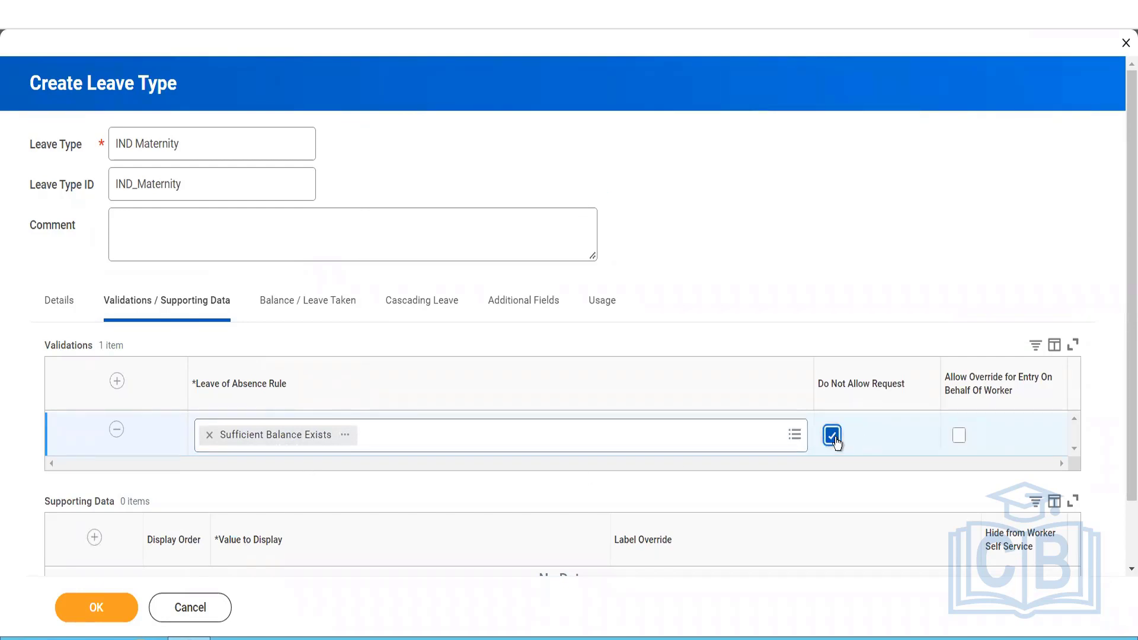
left_click(833, 438)
left_click(833, 437)
left_click(833, 435)
left_click(832, 439)
left_click(959, 439)
Add a second validation row and bring up the available leave of absence rules for it.
left_click(118, 382)
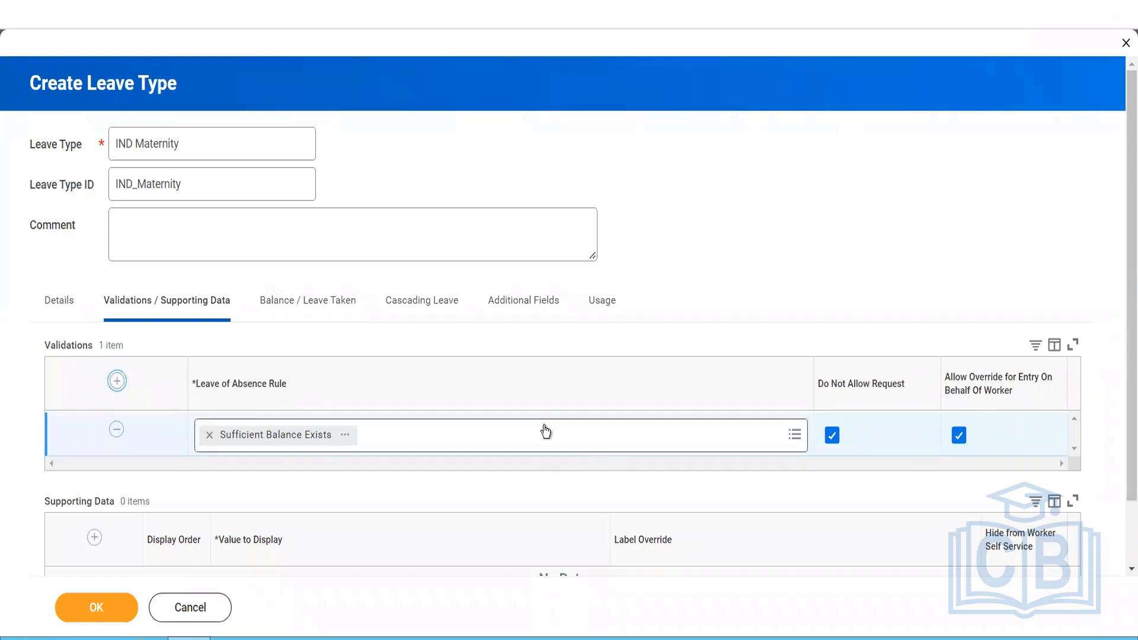
left_click(118, 385)
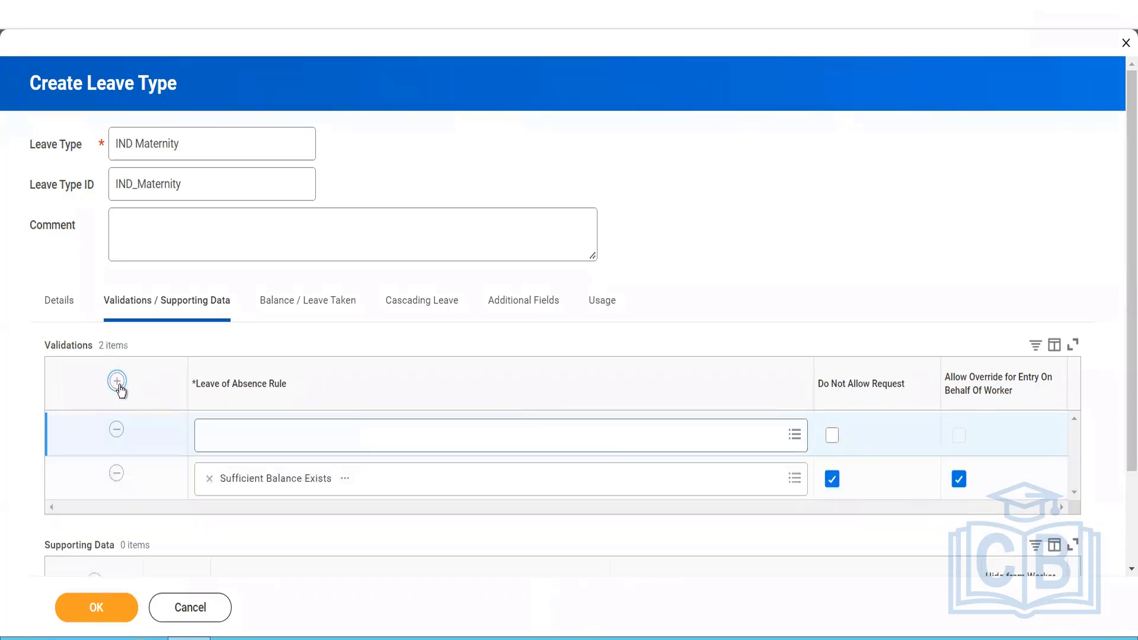
left_click(377, 429)
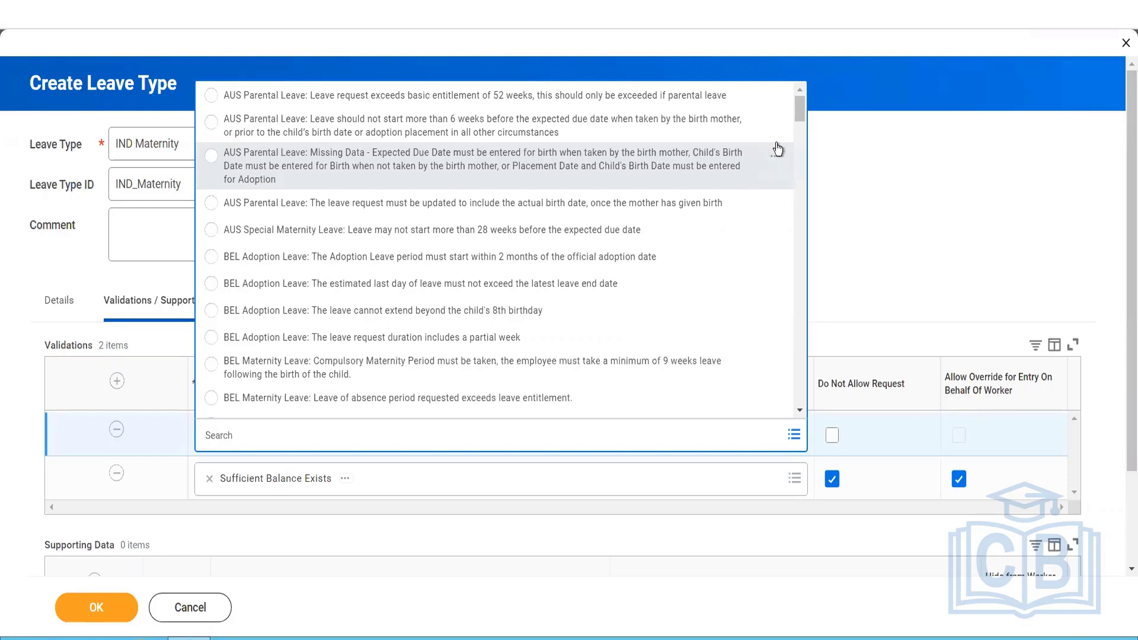
Open the AUS Parental Leave: Missing Data rule on its own page and examine its rule conditions.
left_click(776, 159)
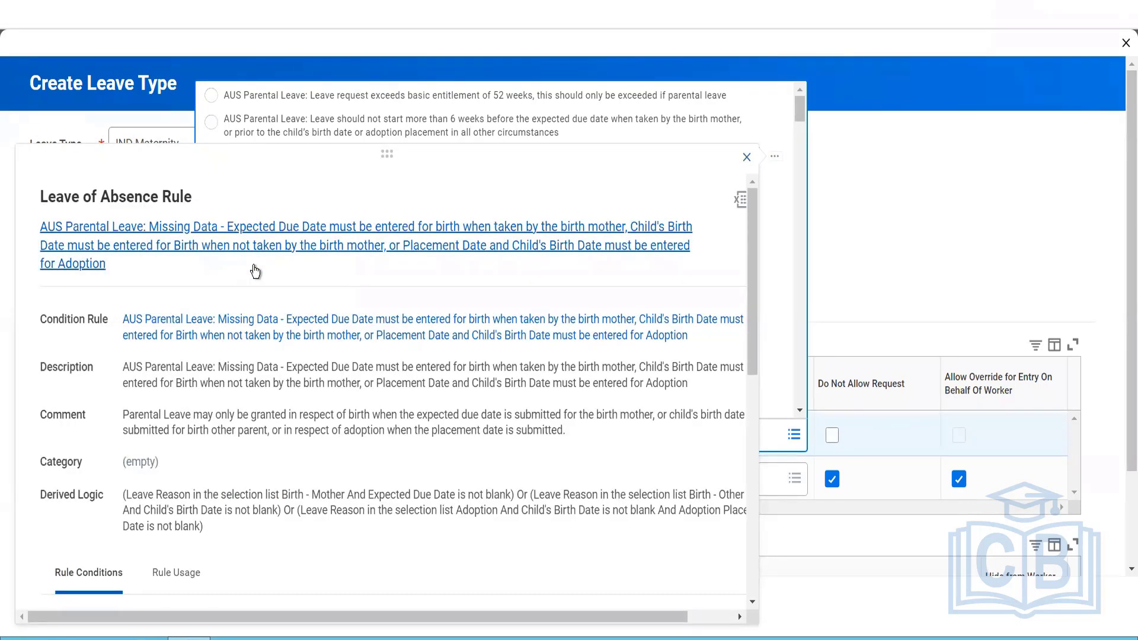
right_click(259, 250)
left_click(259, 245)
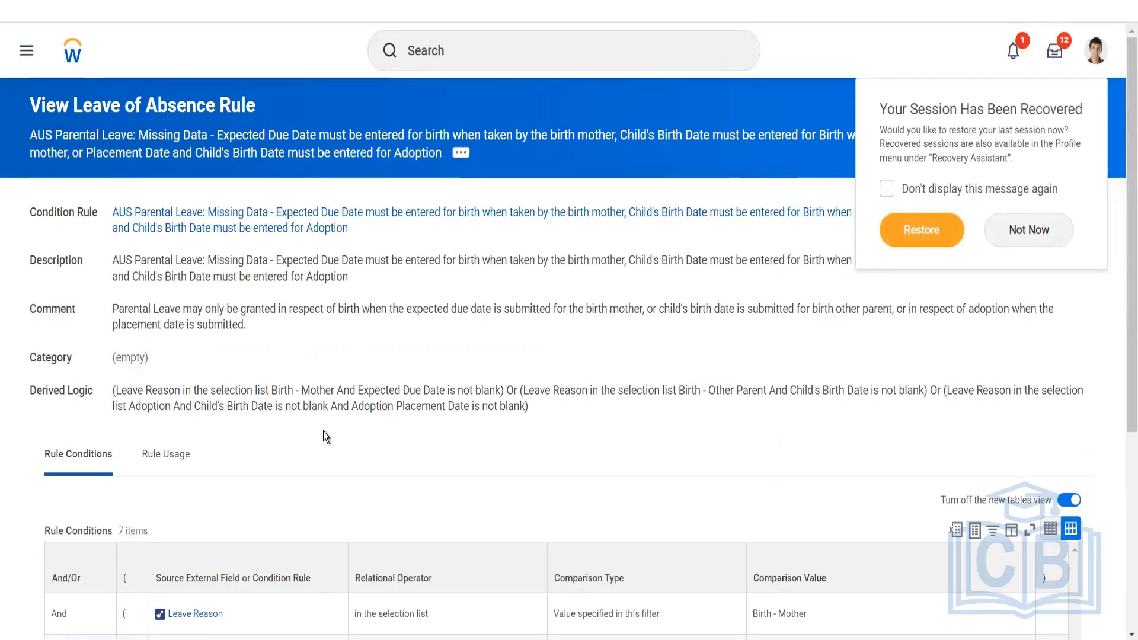
scroll(296, 380, "down", 5)
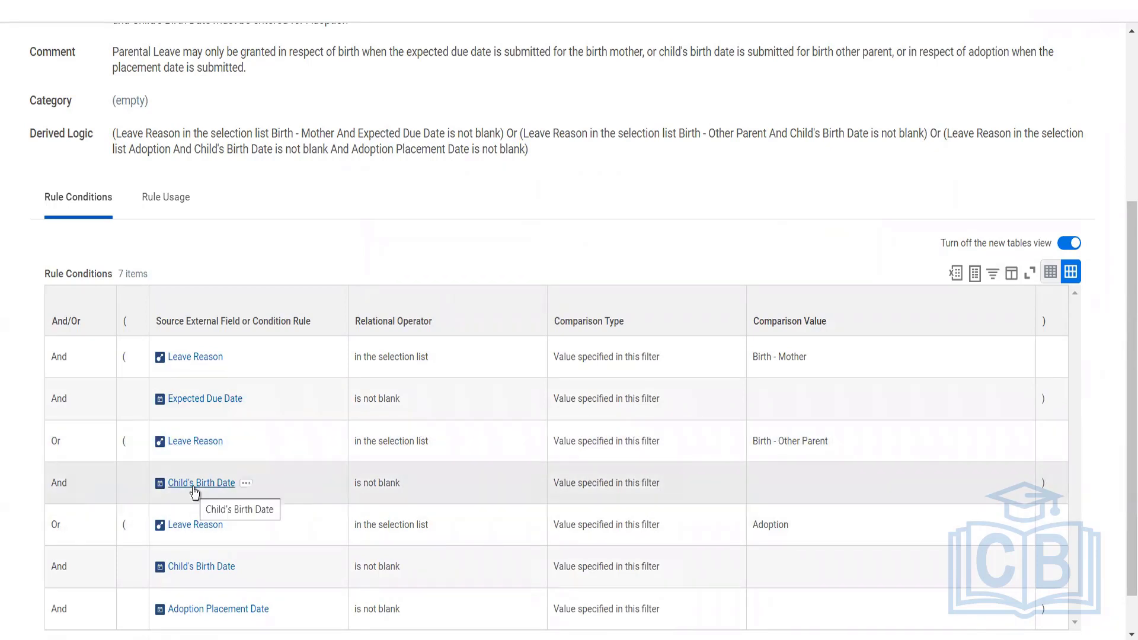
scroll(194, 492, "down", 1)
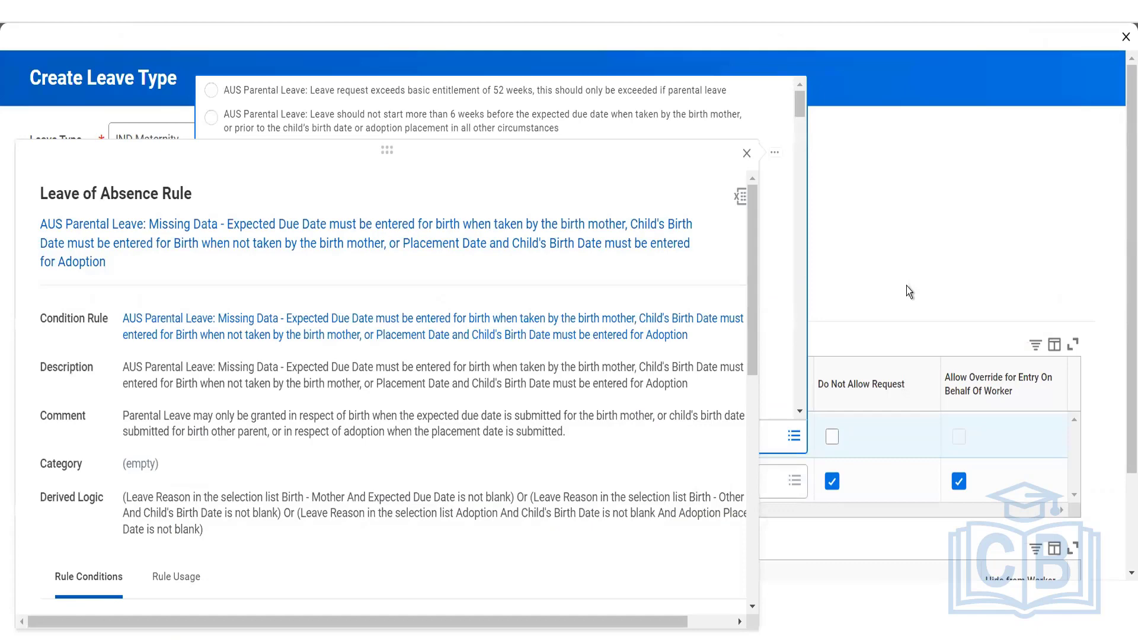
Assign the AUS Parental Leave: Missing Data rule to the new validation row, enabling Do Not Allow Request and Allow Override for Entry On Behalf Of Worker.
left_click(859, 423)
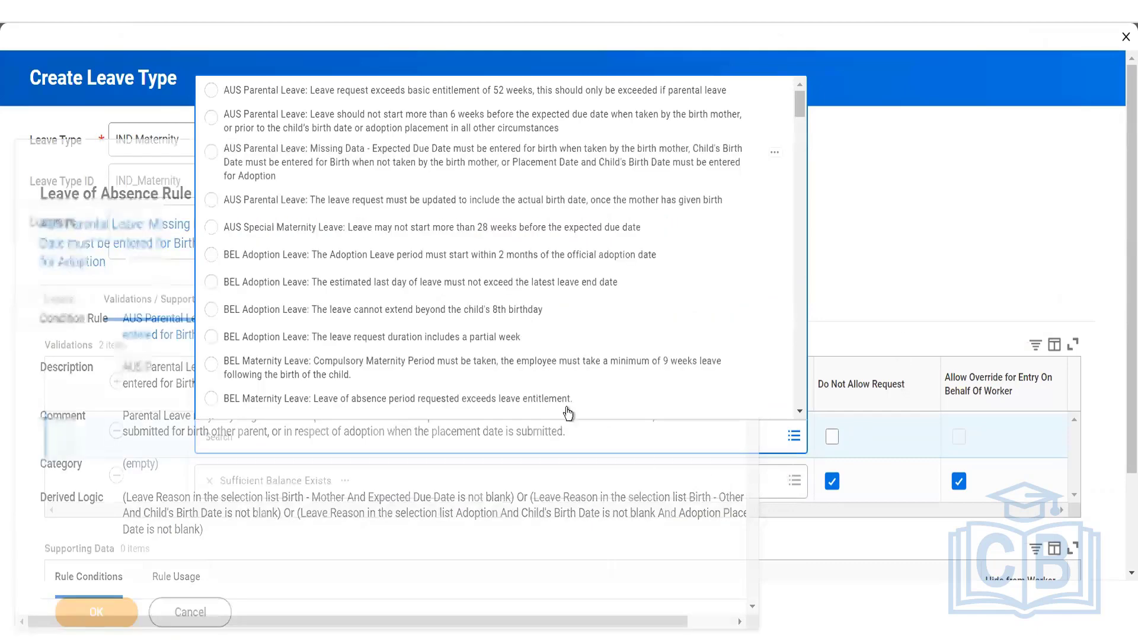
left_click(828, 609)
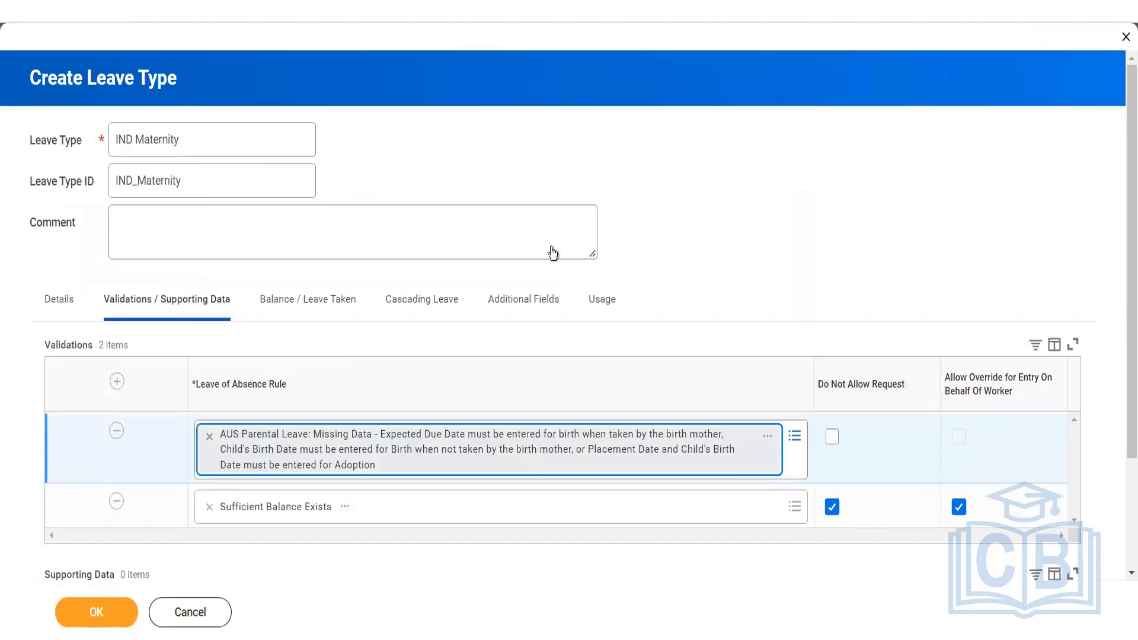
left_click(833, 437)
left_click(959, 440)
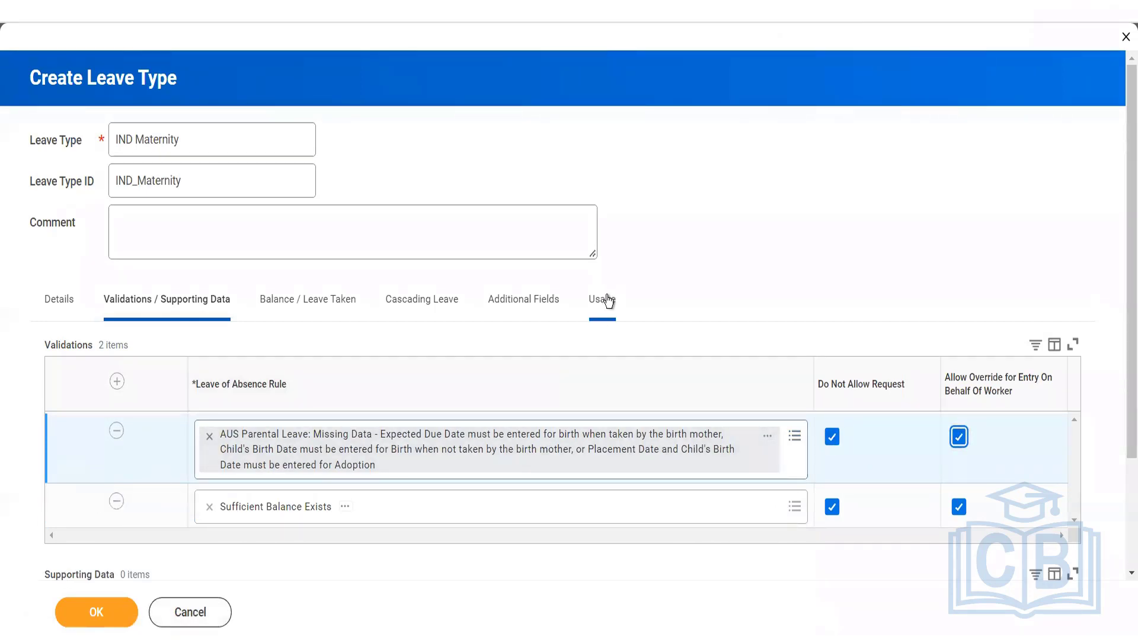
Add a supporting data row with FRA: Total Adoption Leave Entitlement in Days as the value to display.
scroll(500, 407, "down", 2)
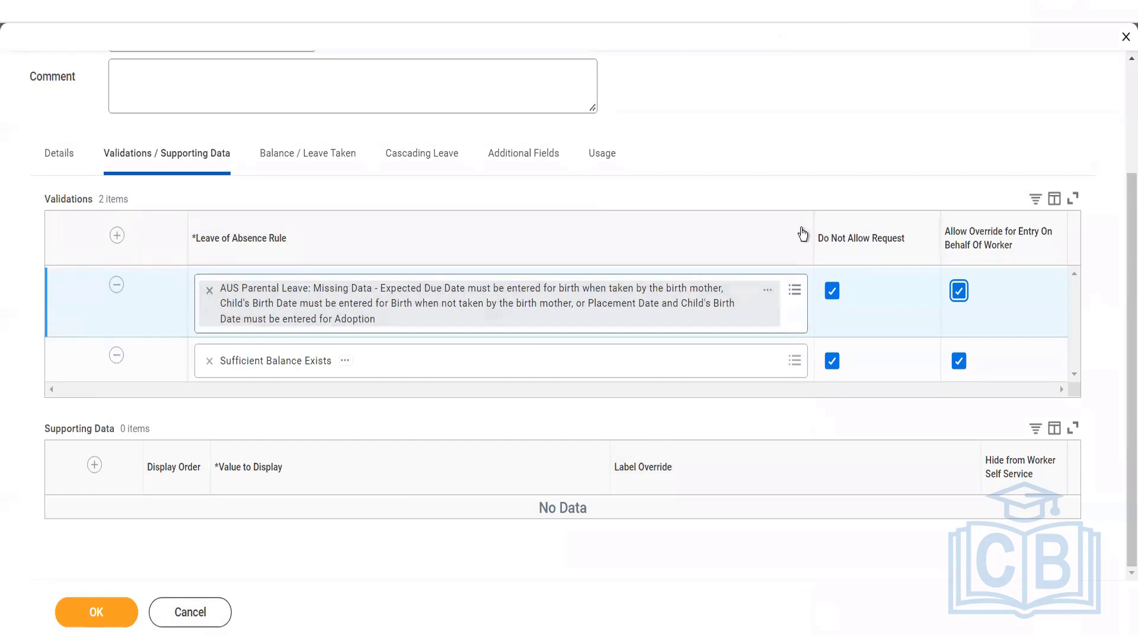
left_click(94, 466)
left_click(323, 527)
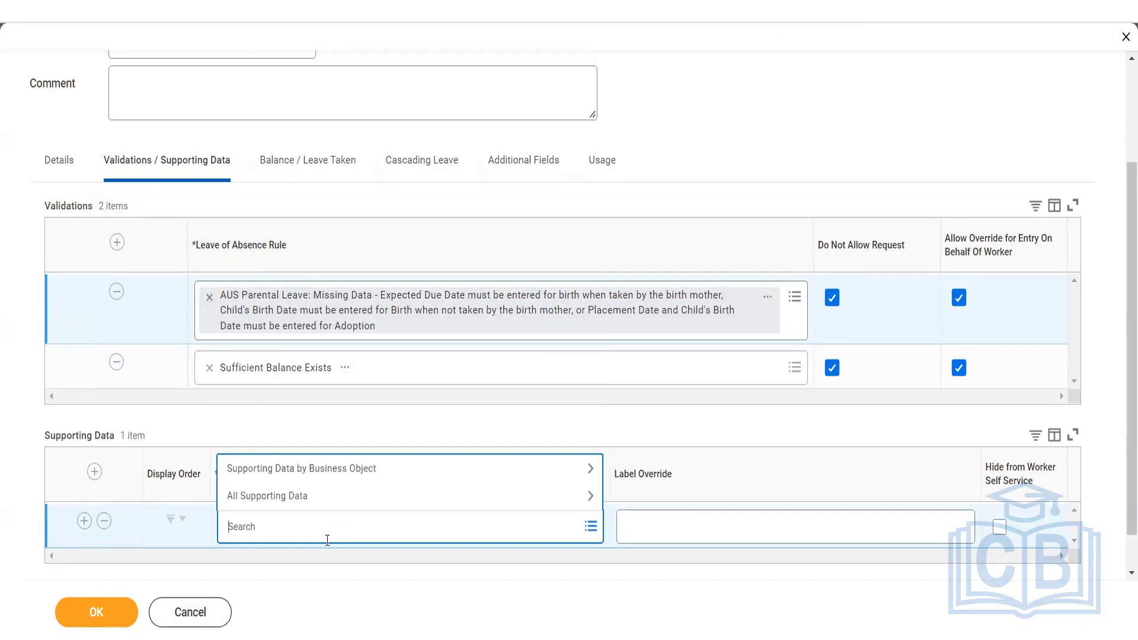
type("Total entie")
key("BackSpace")
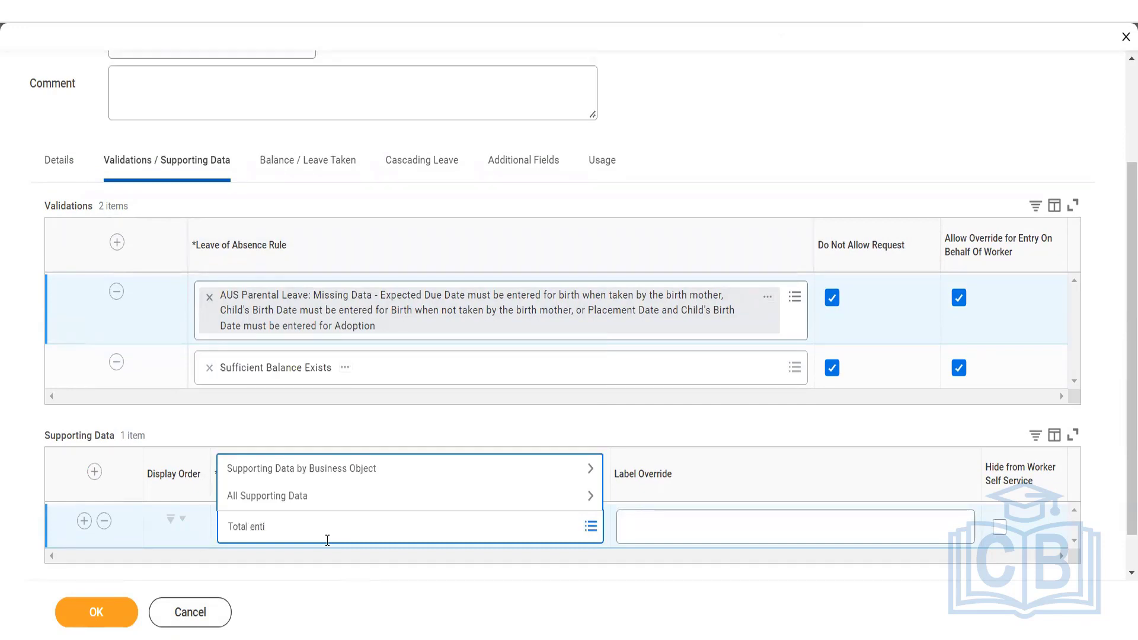
key("Return")
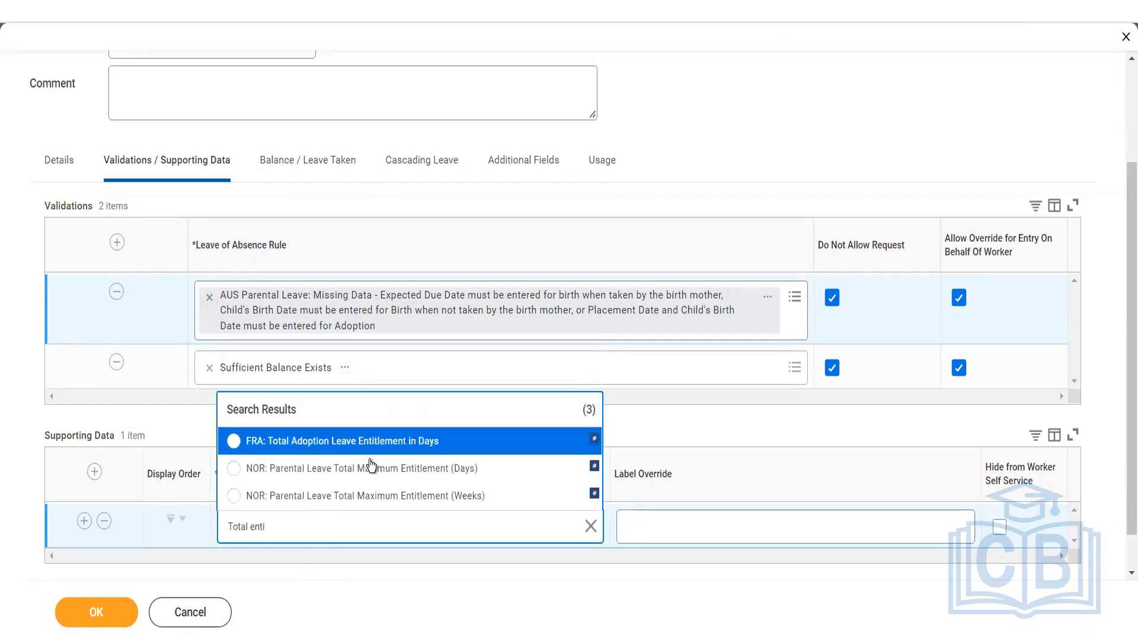
left_click(418, 443)
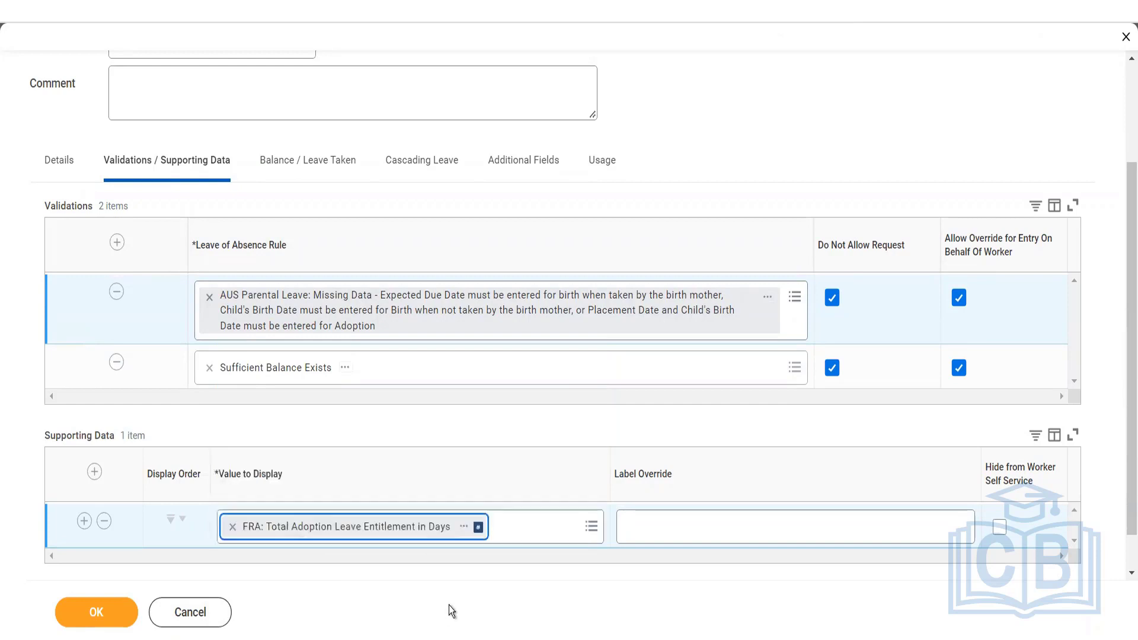
Set the label override of the supporting data row to Total Balance.
left_click(786, 520)
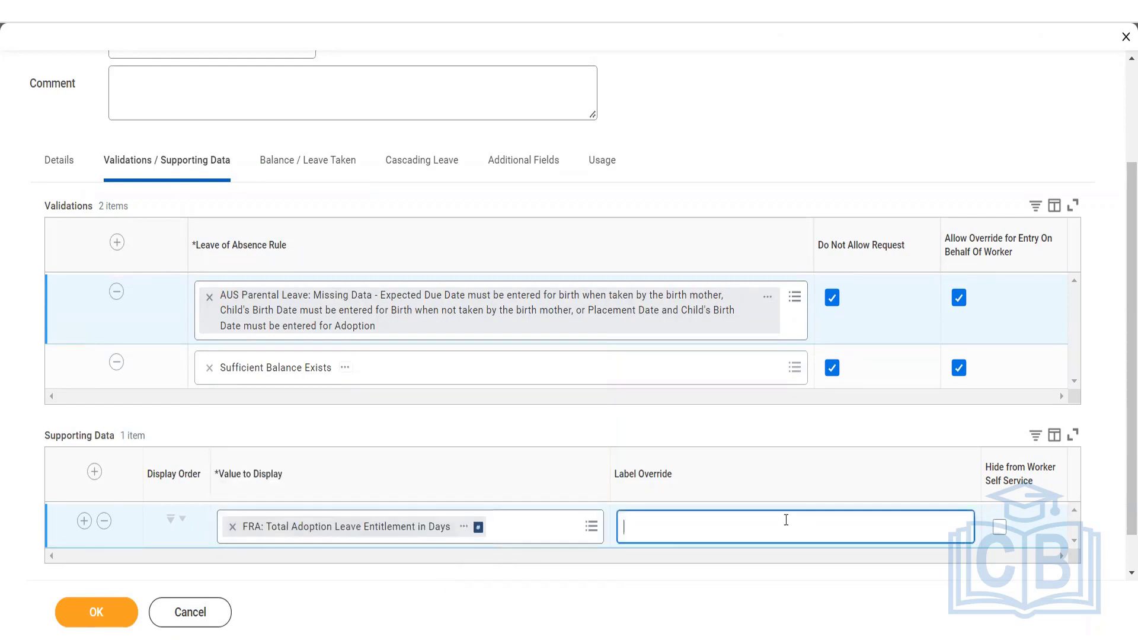
type("Total Balance")
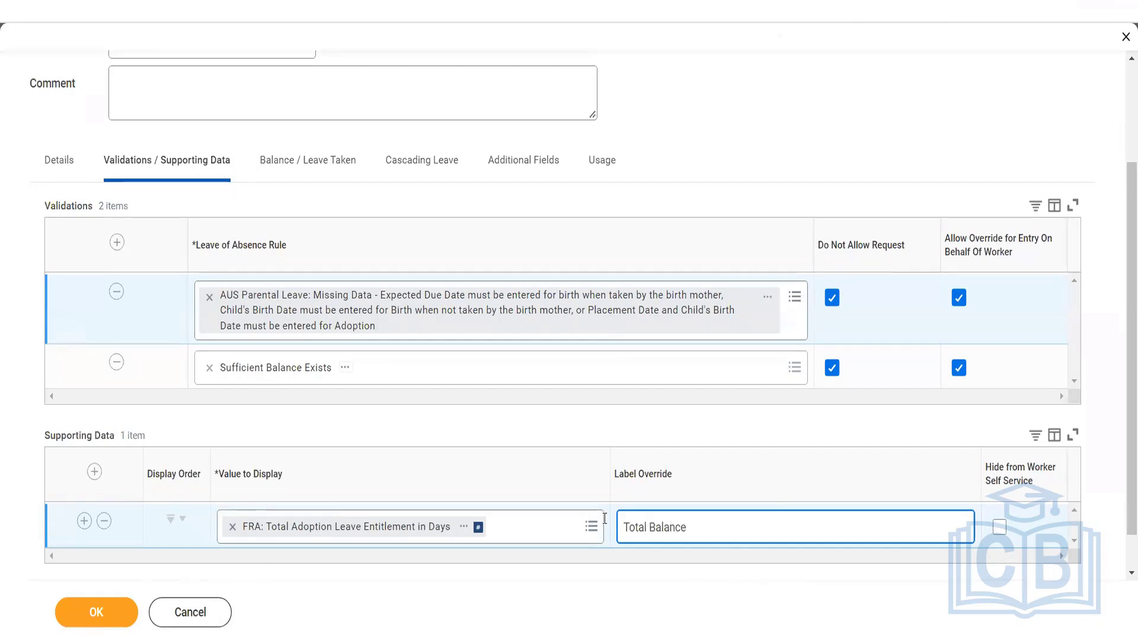
left_click(696, 564)
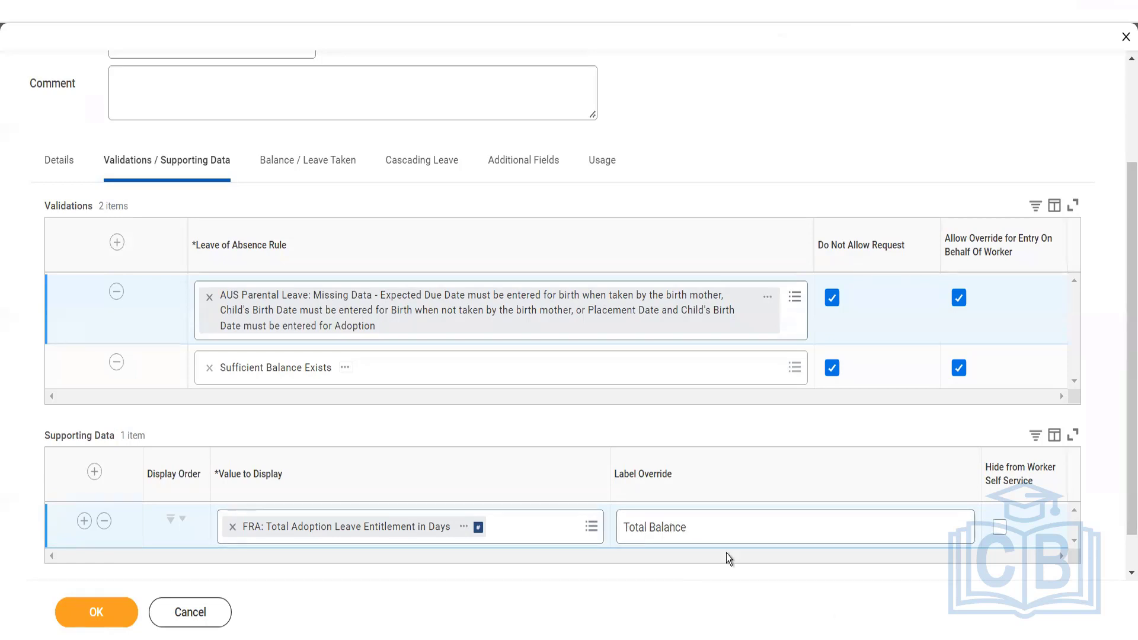
Open the calculated field FRA: Total Adoption Leave Entitlement in Days on its own page and examine its arithmetic expression.
left_click(468, 525)
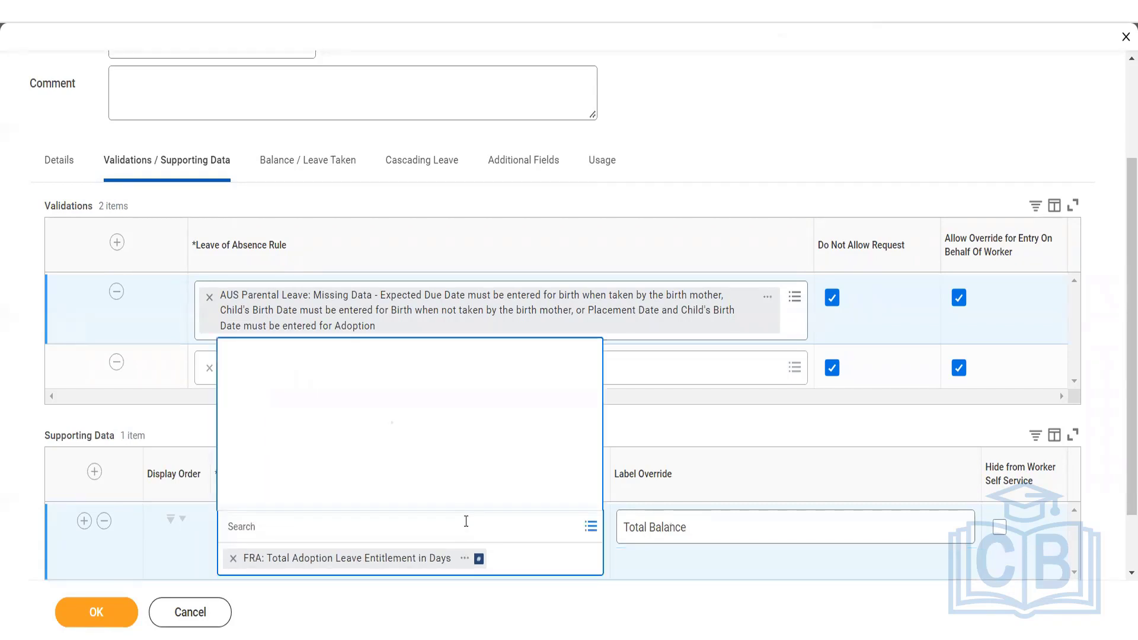
left_click(465, 560)
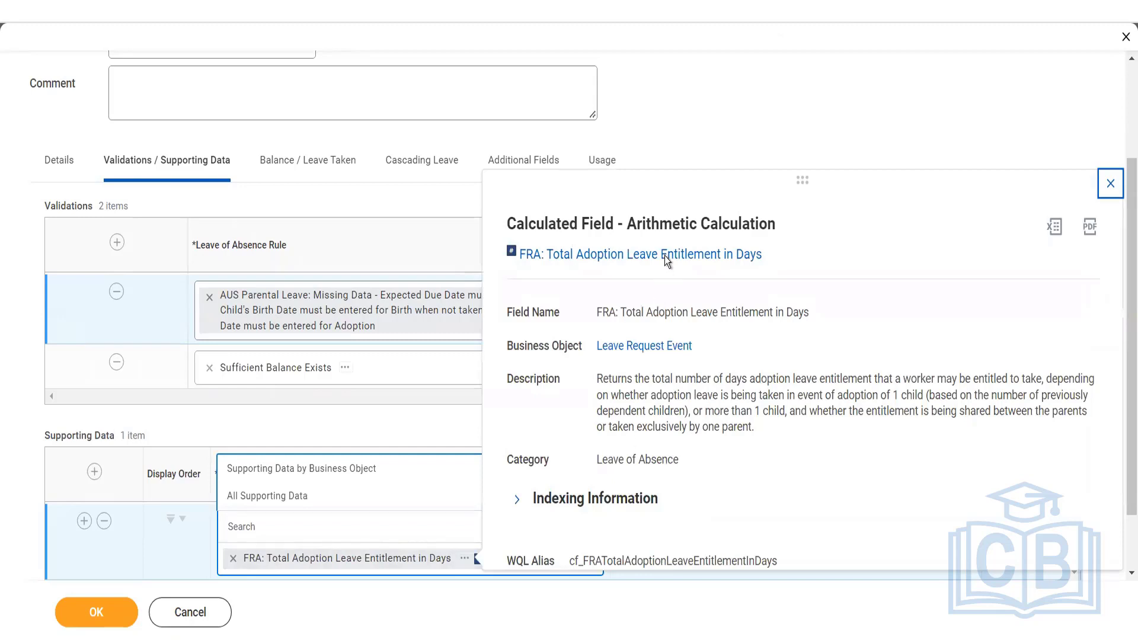
right_click(679, 271)
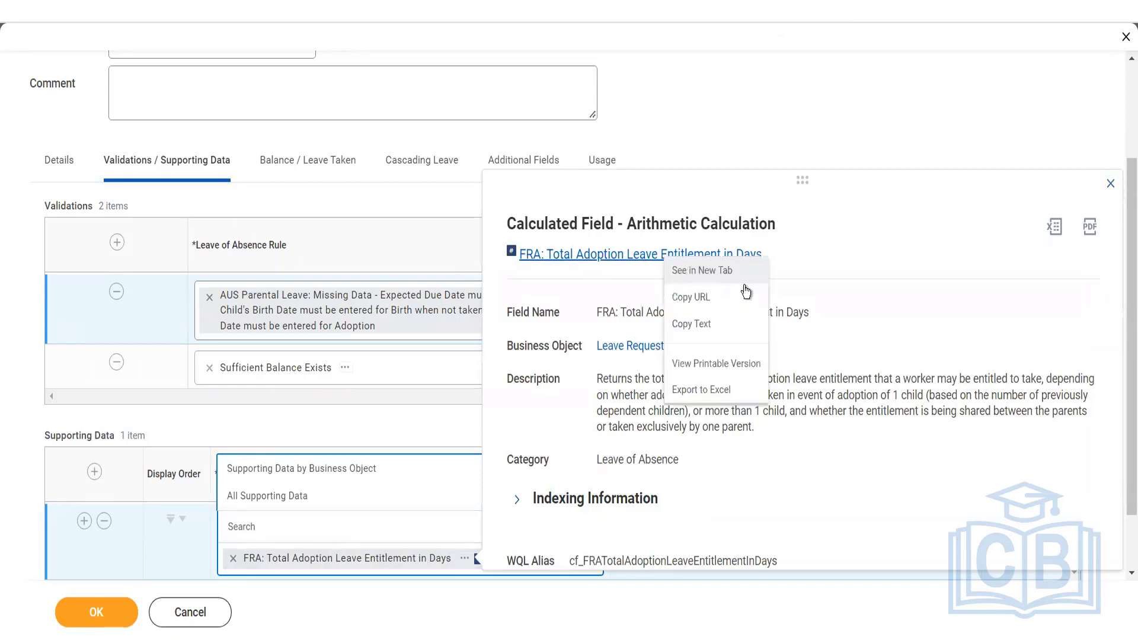
left_click(745, 272)
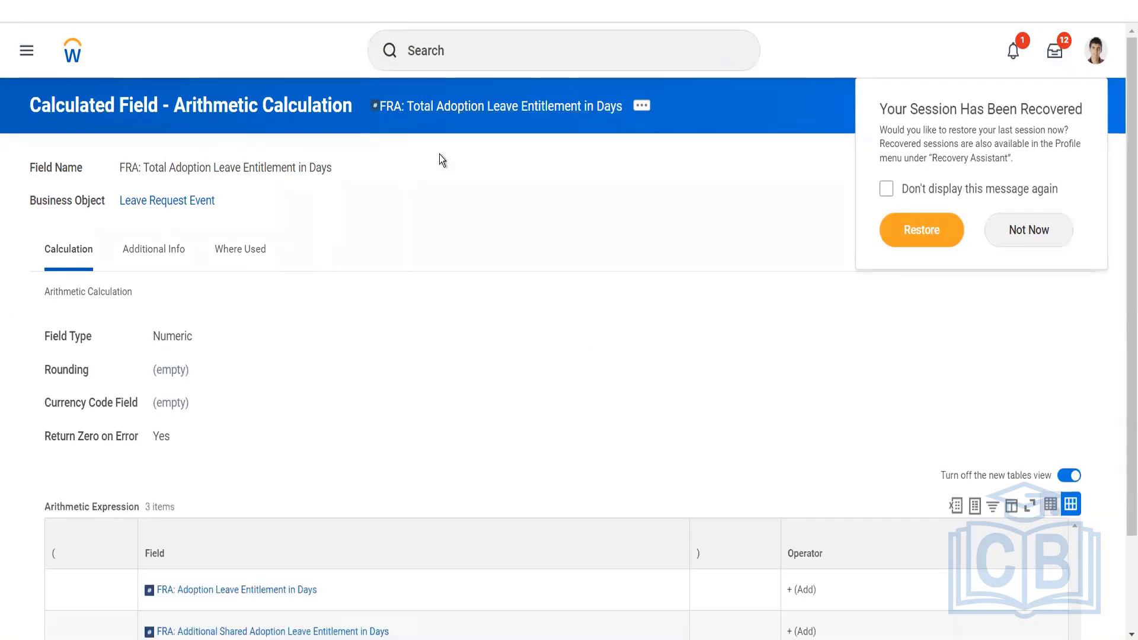
scroll(439, 155, "down", 2)
scroll(439, 163, "up", 2)
scroll(325, 424, "down", 2)
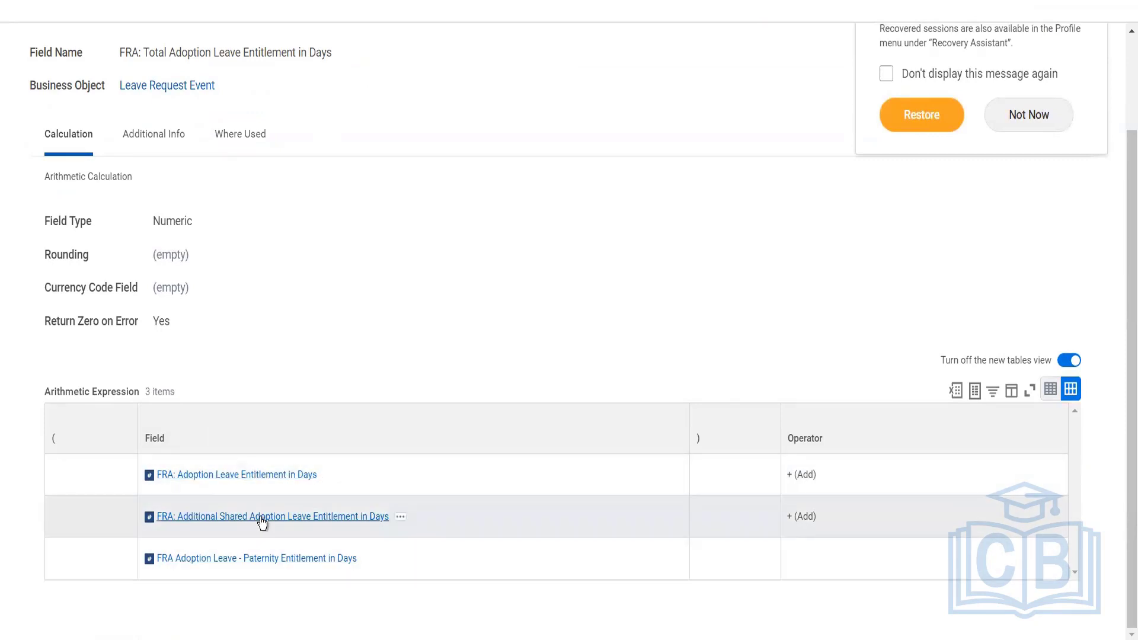
Open the component field FRA: Adoption Leave Entitlement in Days from the arithmetic expression on its own page.
right_click(274, 504)
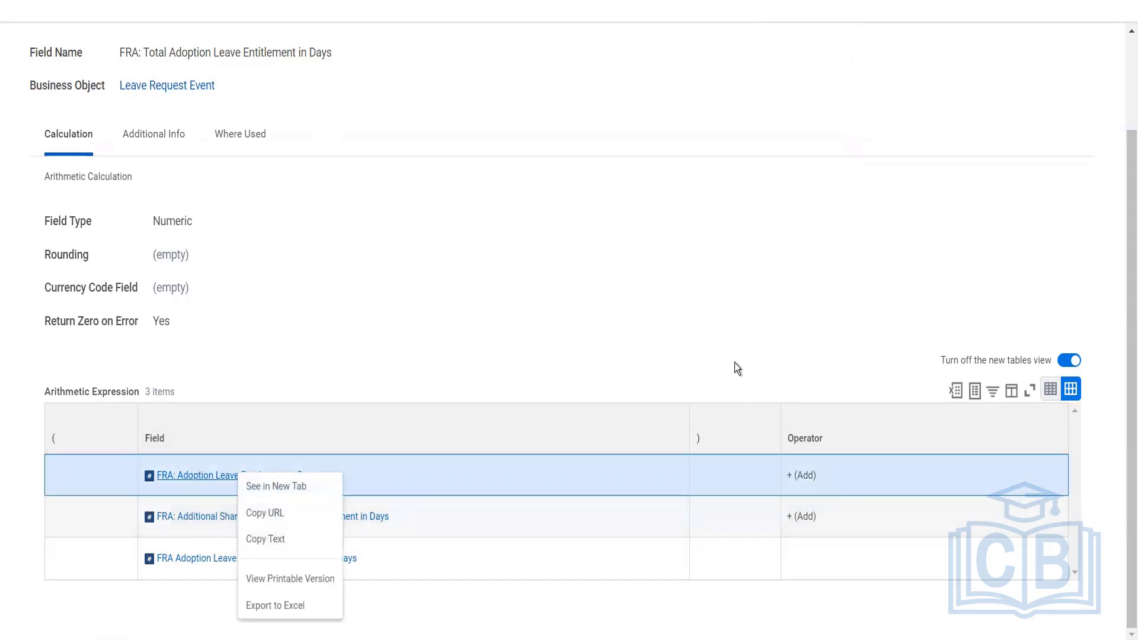
left_click(261, 486)
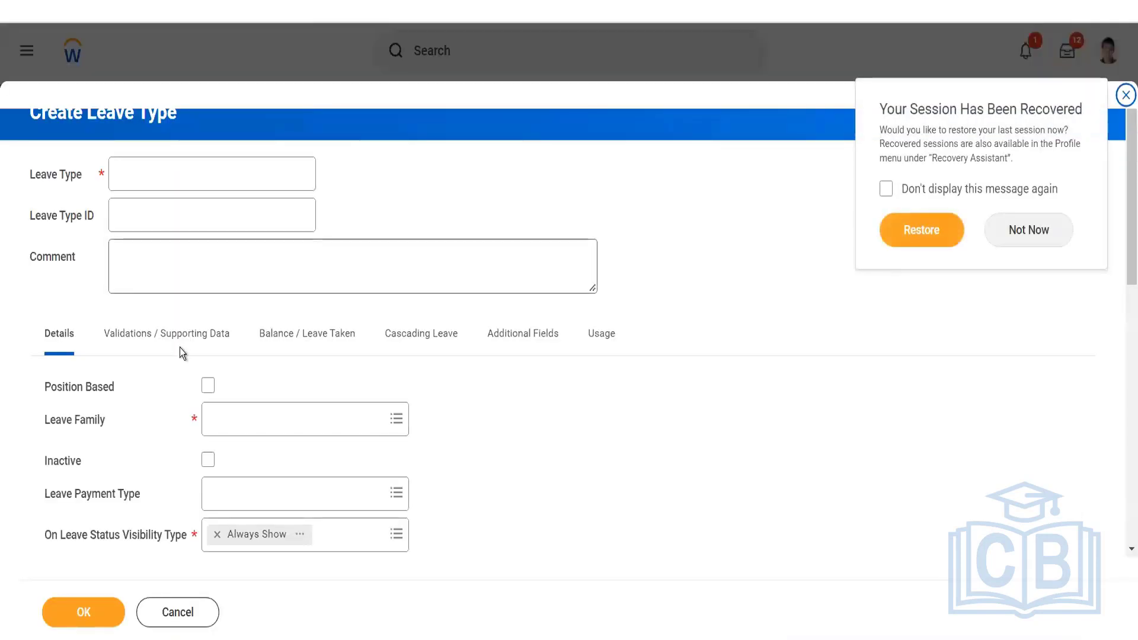
Enter IND Maternity as both the Leave Type name and the Leave Type ID of the new leave type.
left_click(221, 339)
scroll(349, 424, "down", 1)
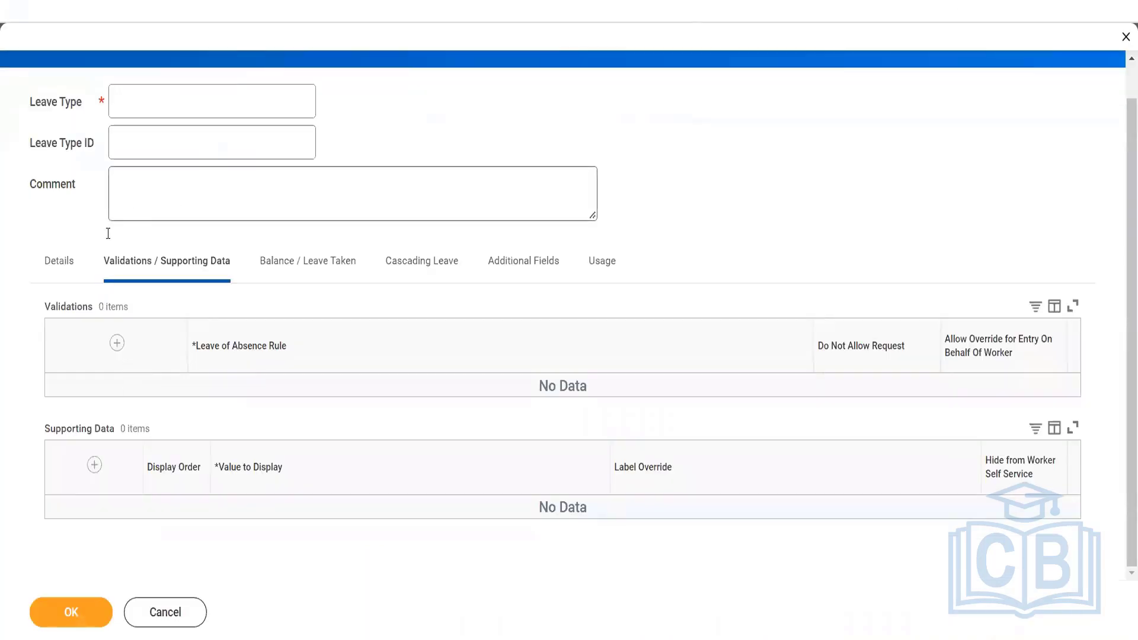
left_click(54, 280)
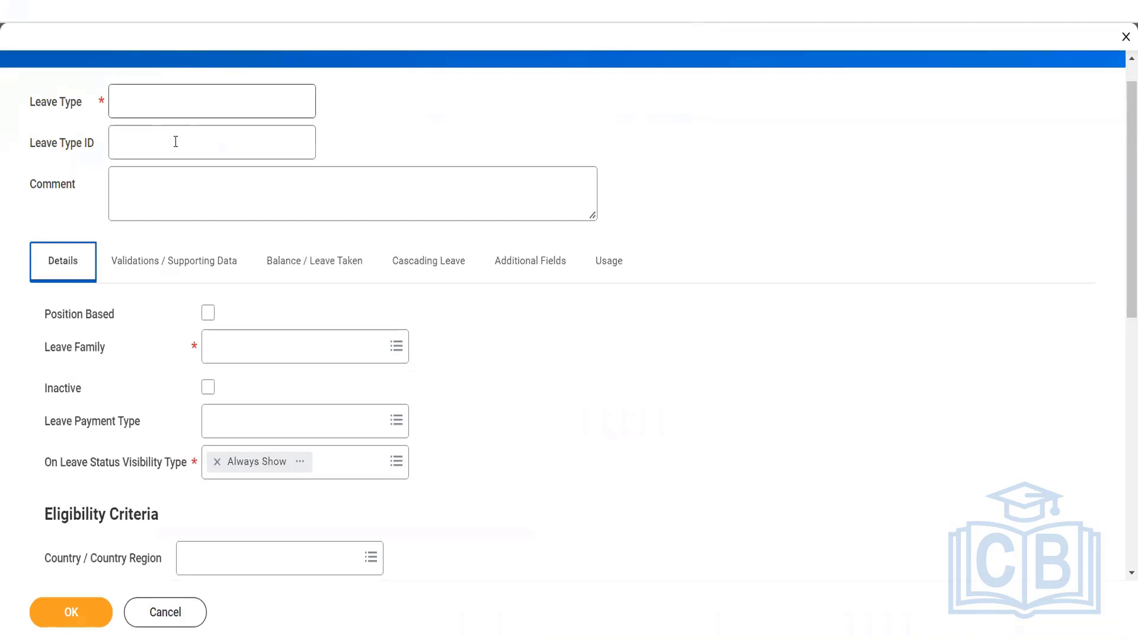
type("IND ")
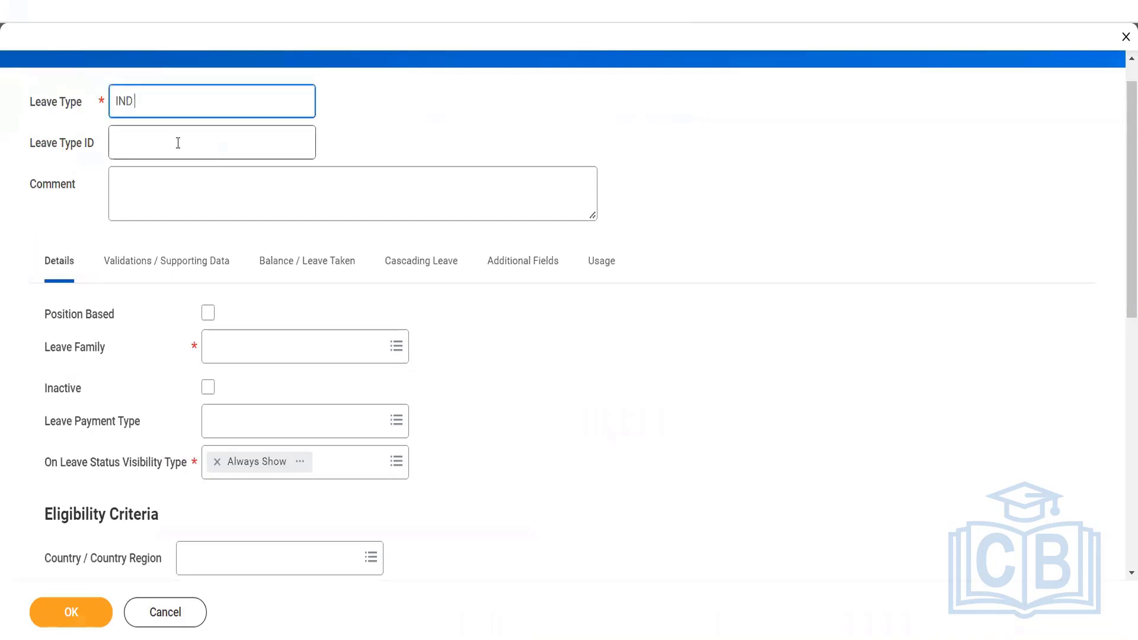
type("Maternity")
left_click(178, 143)
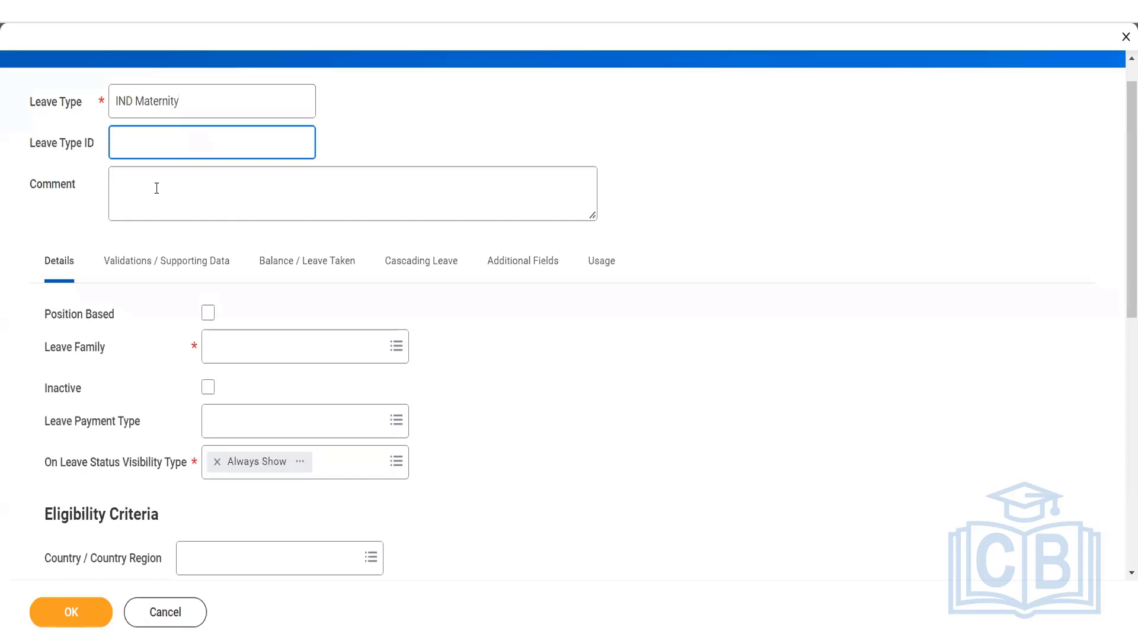
left_click(198, 109)
left_click(168, 153)
type("IND Maternity")
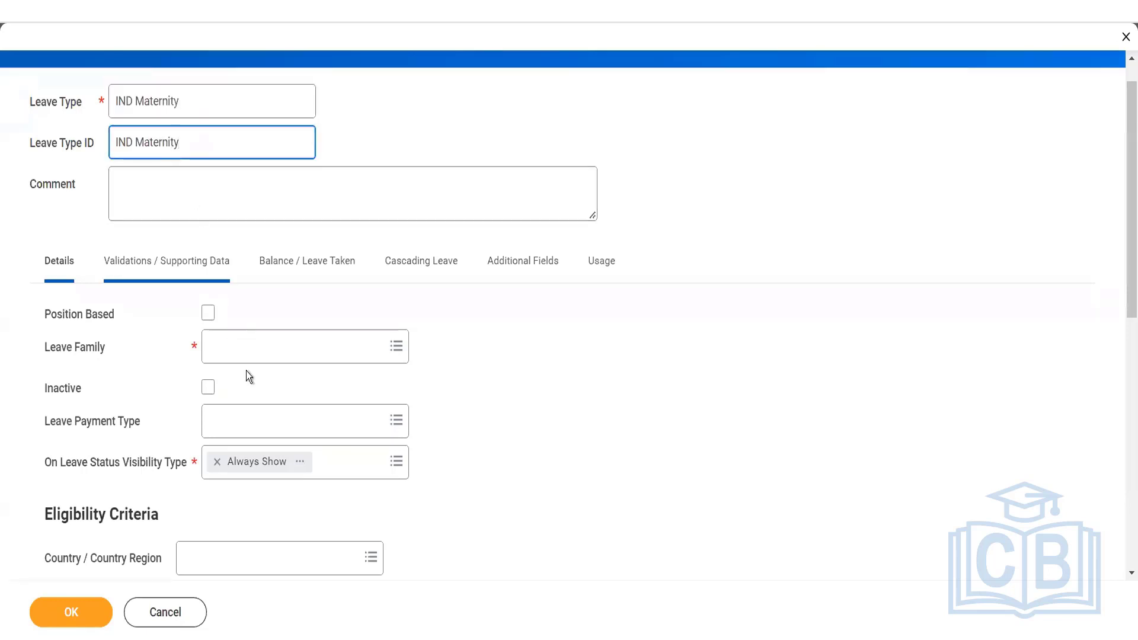
Assign the leave type to the India leave family.
left_click(256, 359)
type("i")
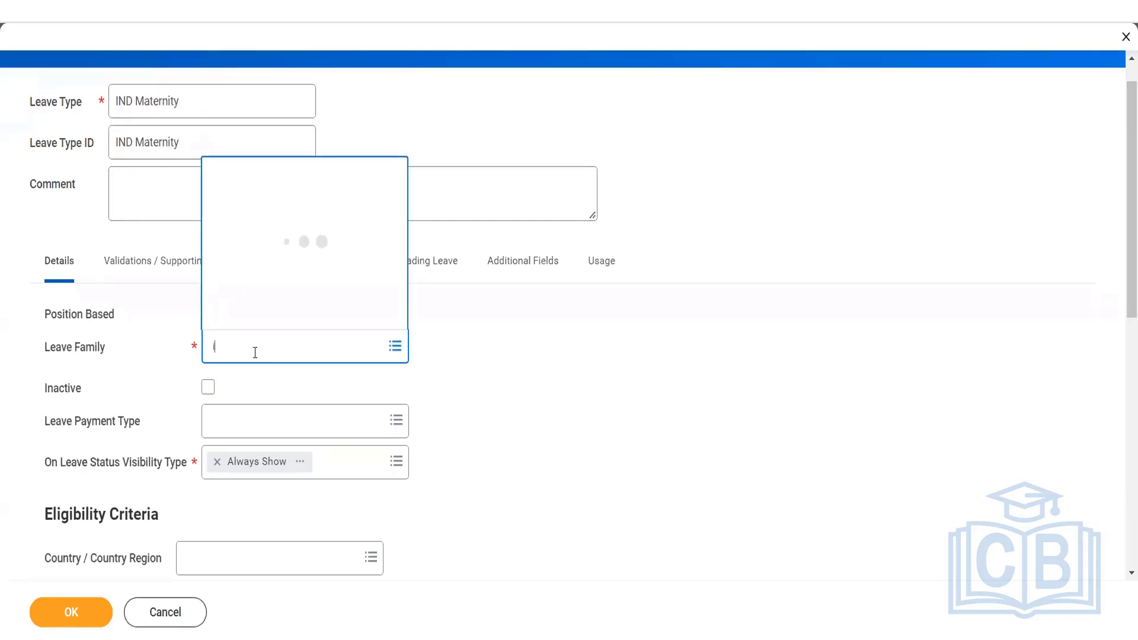
type("nsia")
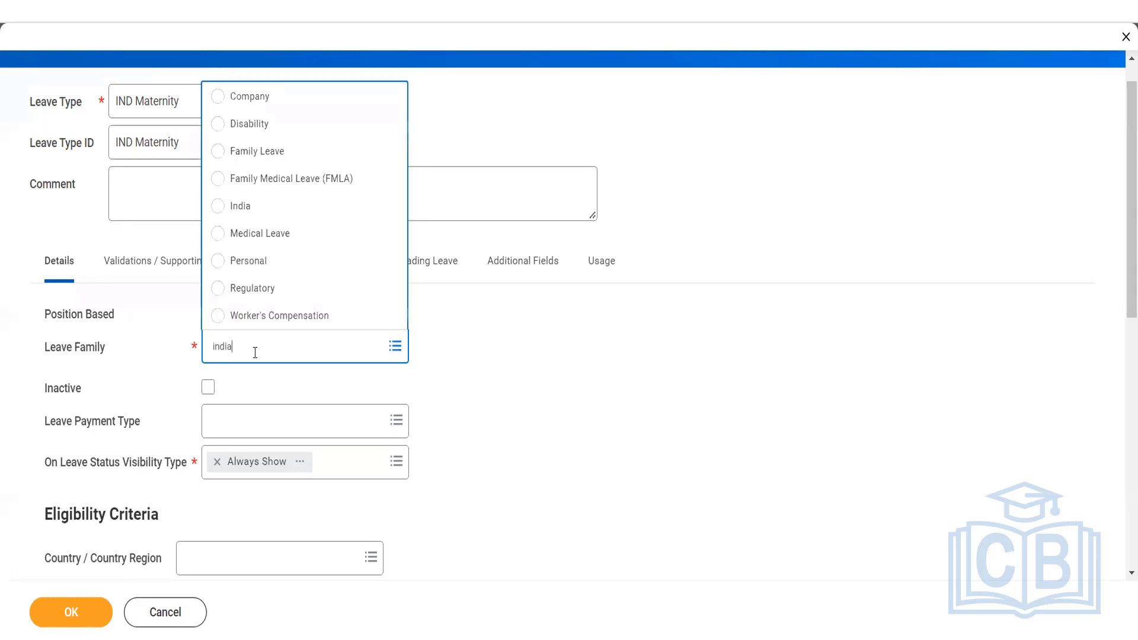
key("Return")
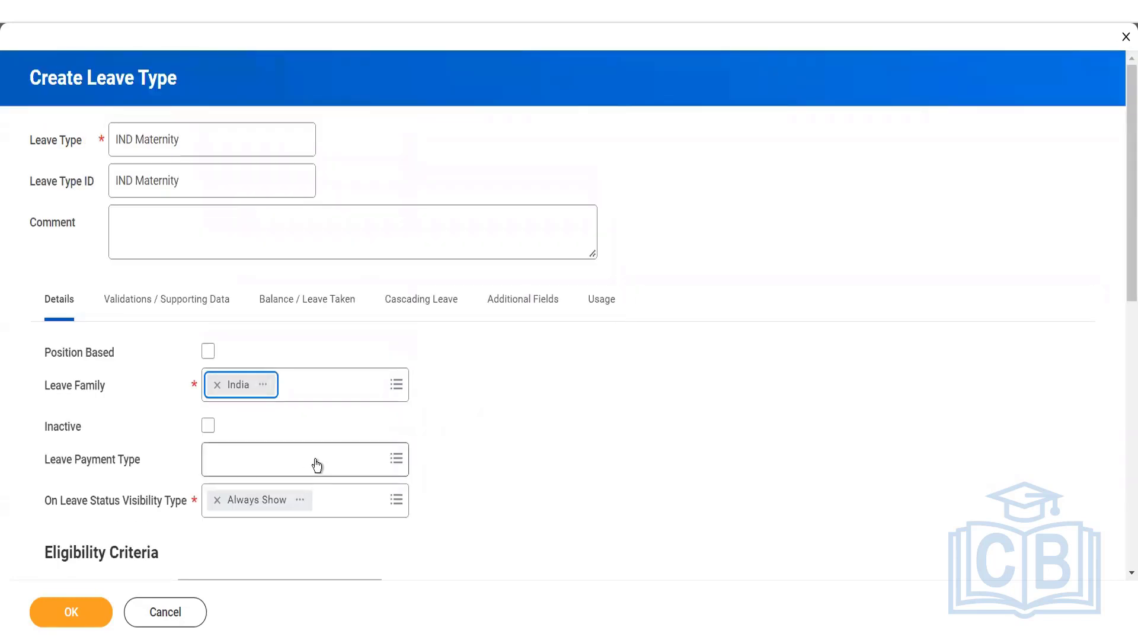
Restrict the leave type's eligibility to the country India.
scroll(355, 439, "down", 3)
left_click(306, 426)
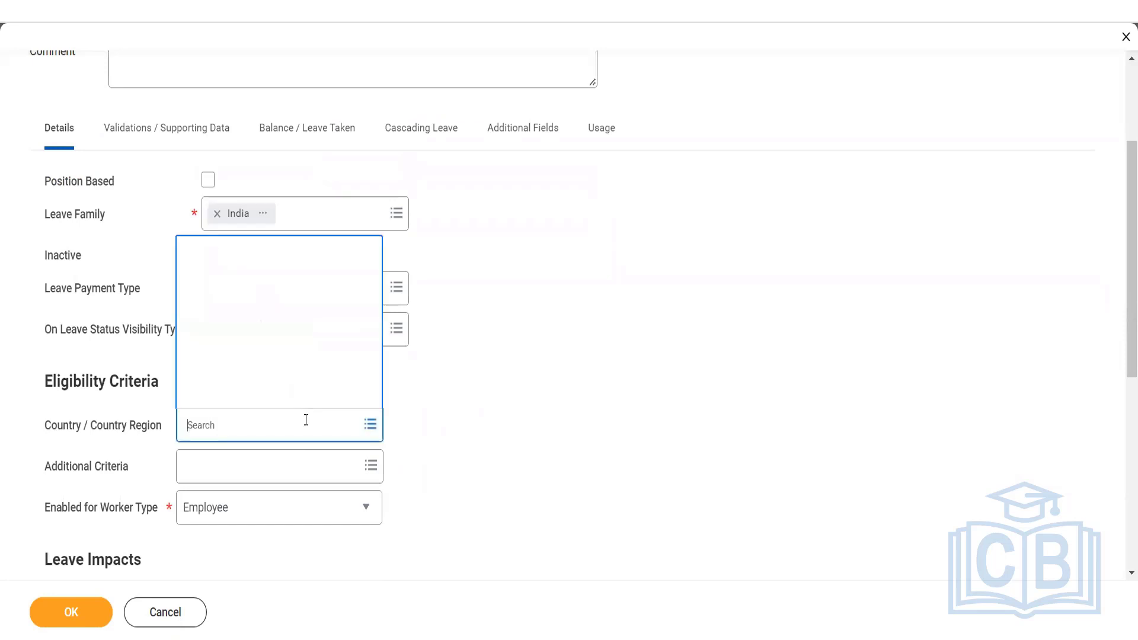
type("In")
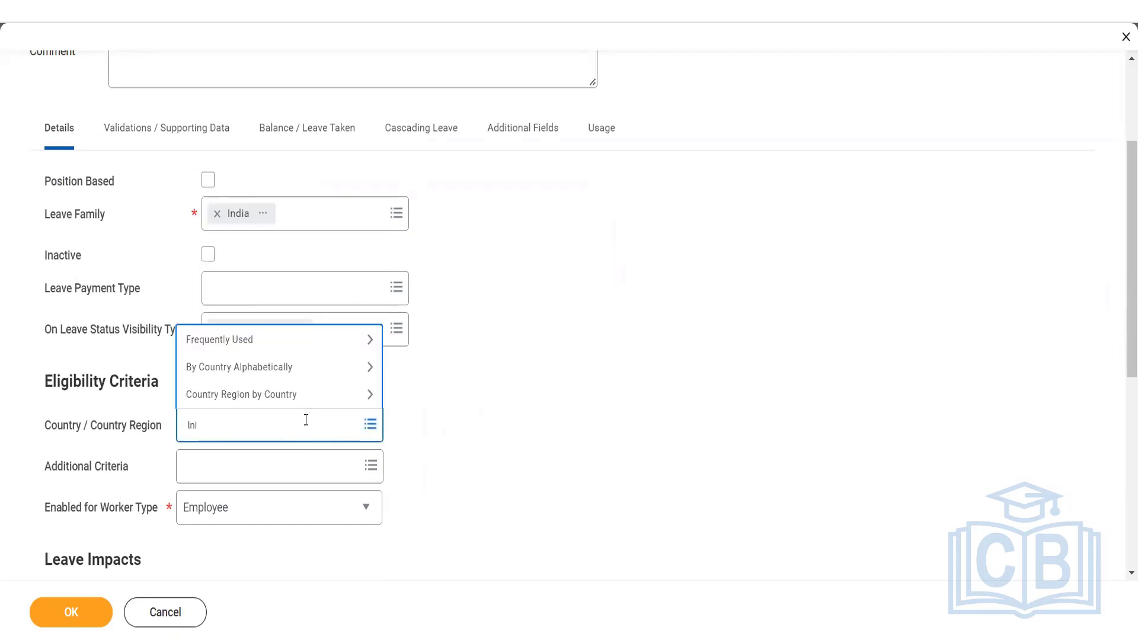
type("dia")
key("Return")
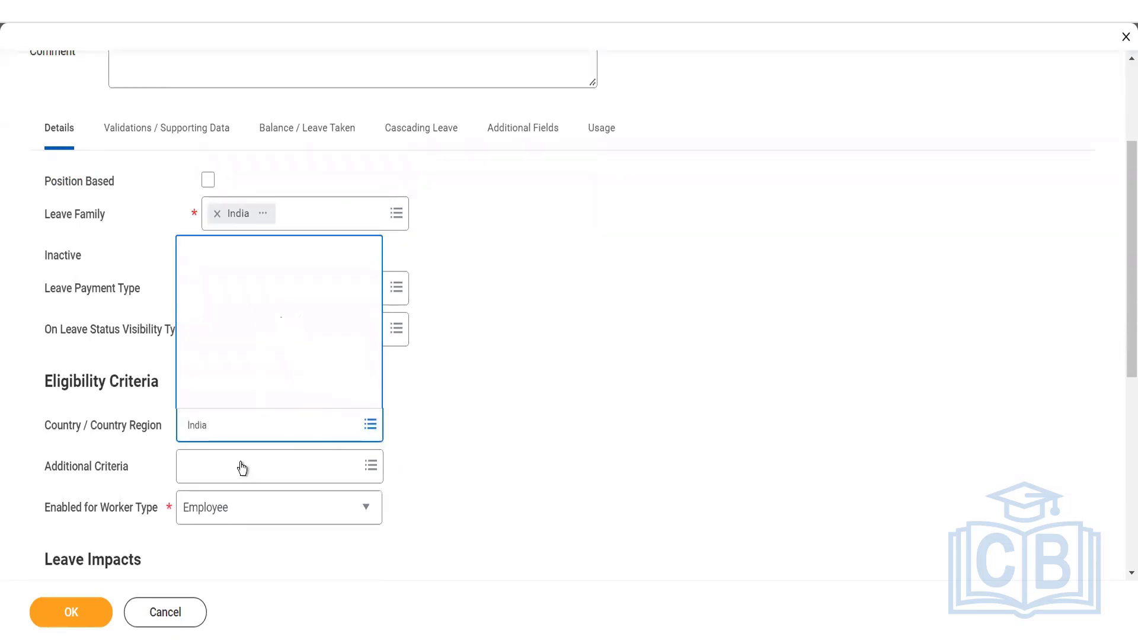
left_click(275, 144)
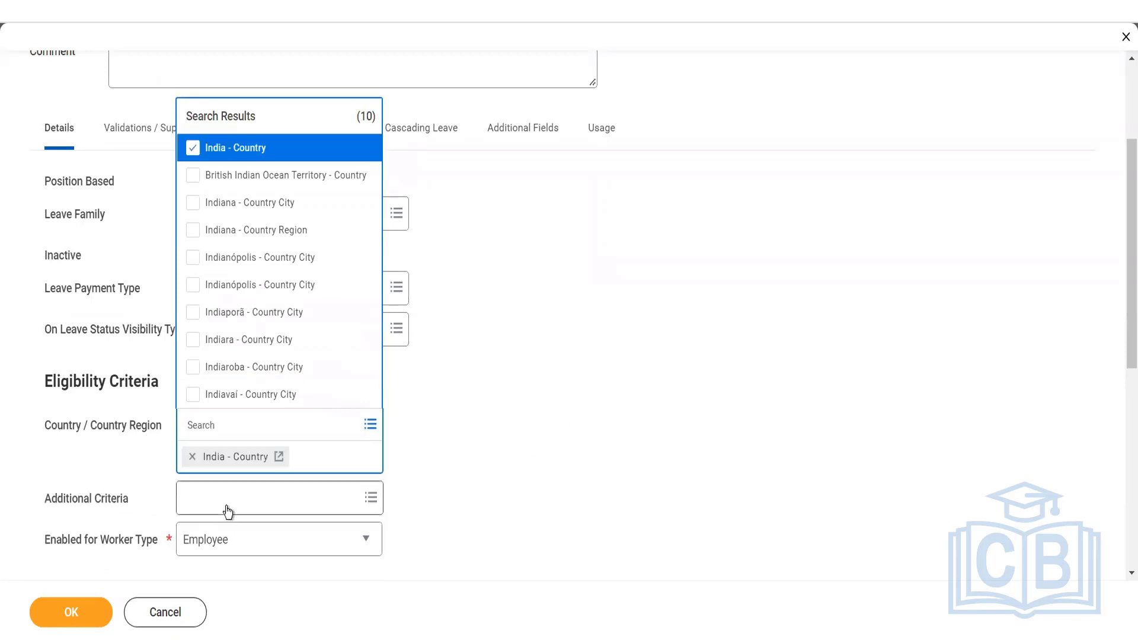
Add Worker is Female as the additional eligibility criterion.
left_click(228, 509)
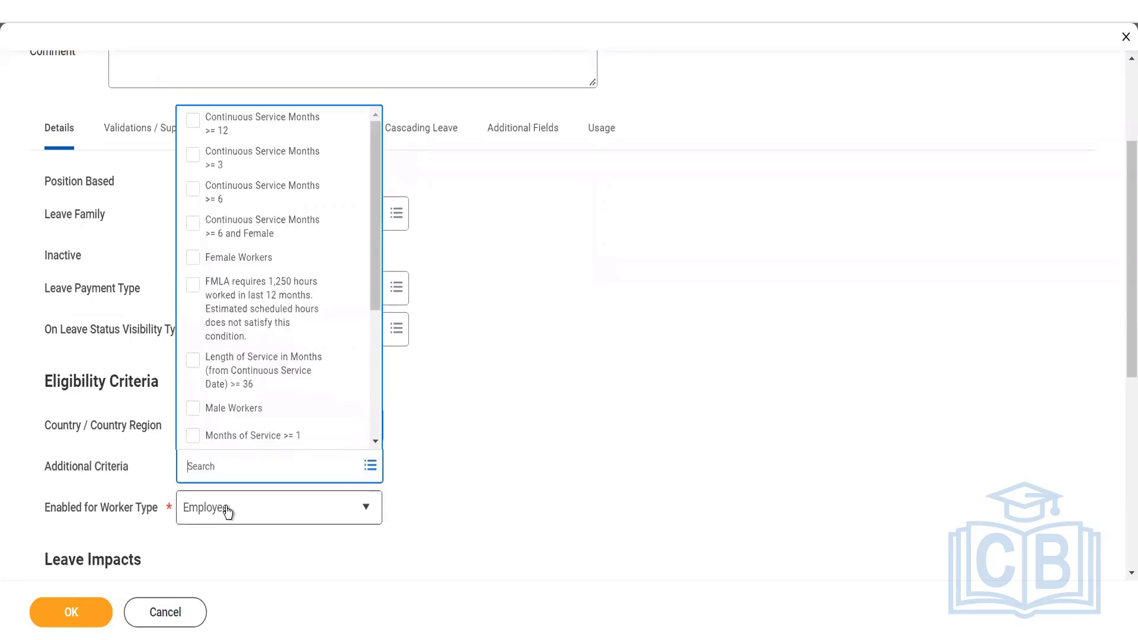
type("Worker is female")
key("Return")
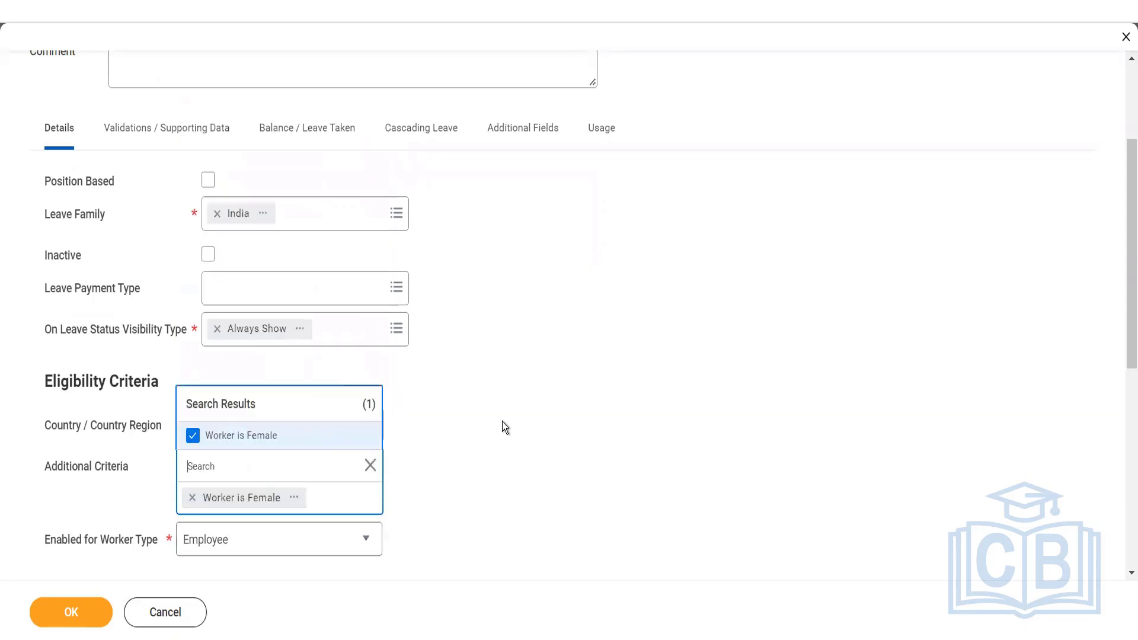
left_click(501, 424)
Enable Payroll Effect and Absence Accrual Effect among the leave impacts.
scroll(500, 425, "down", 6)
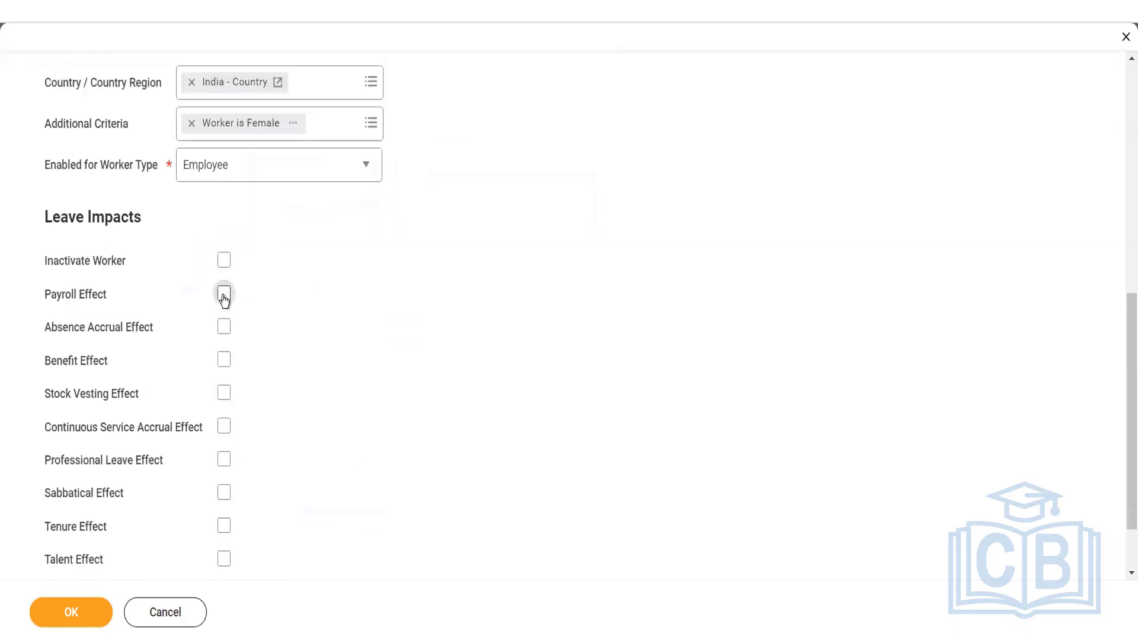
left_click(224, 297)
left_click(225, 327)
Add a validation row with the AUS Parental Leave: Missing Data rule, enabling Do Not Allow Request and Allow Override for Entry On Behalf Of Worker.
scroll(635, 404, "up", 1)
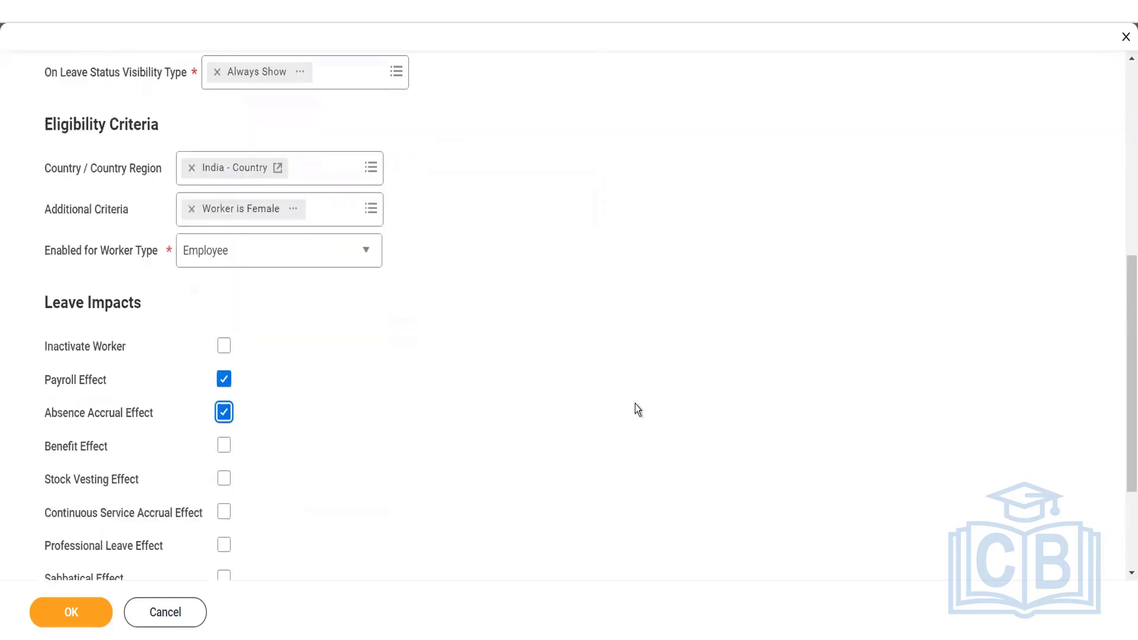
scroll(635, 404, "up", 5)
left_click(215, 304)
scroll(396, 350, "down", 1)
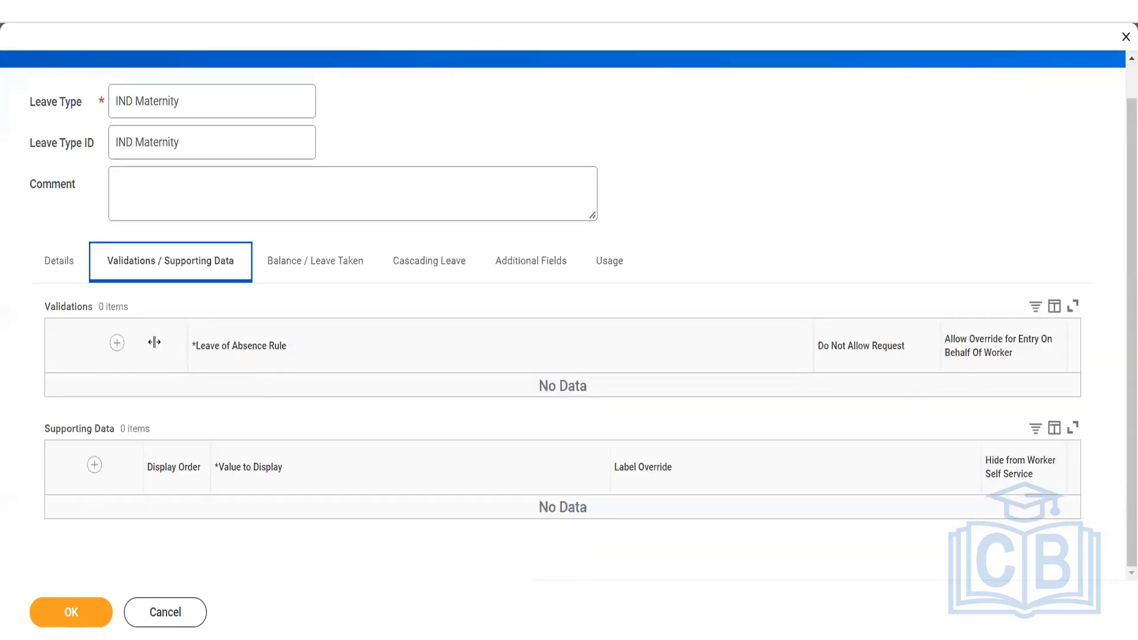
left_click(137, 350)
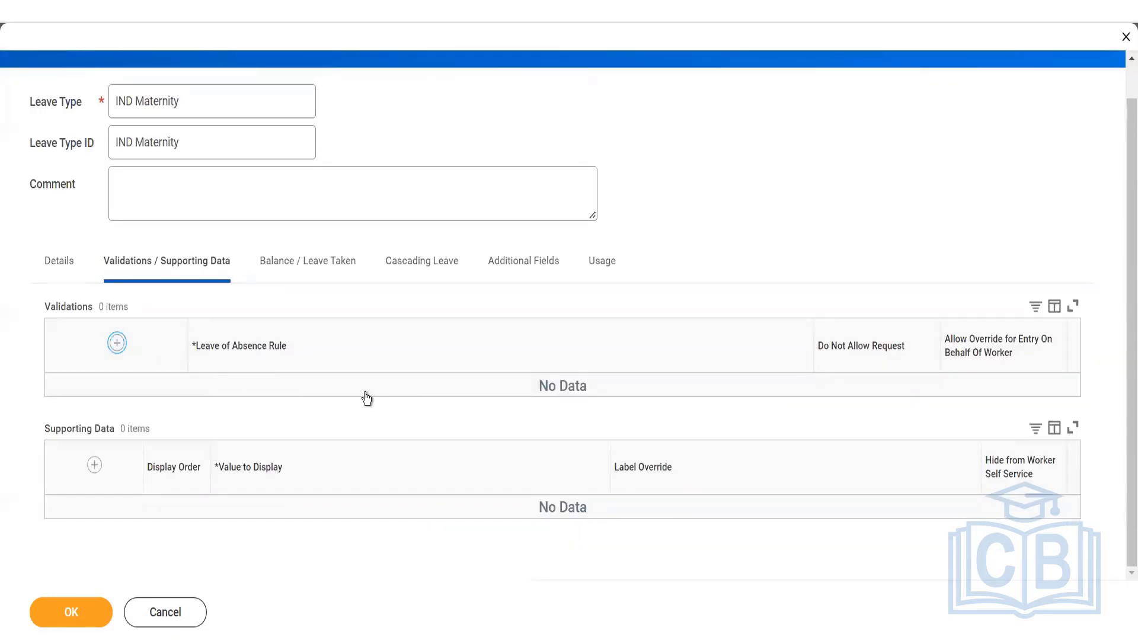
left_click(348, 404)
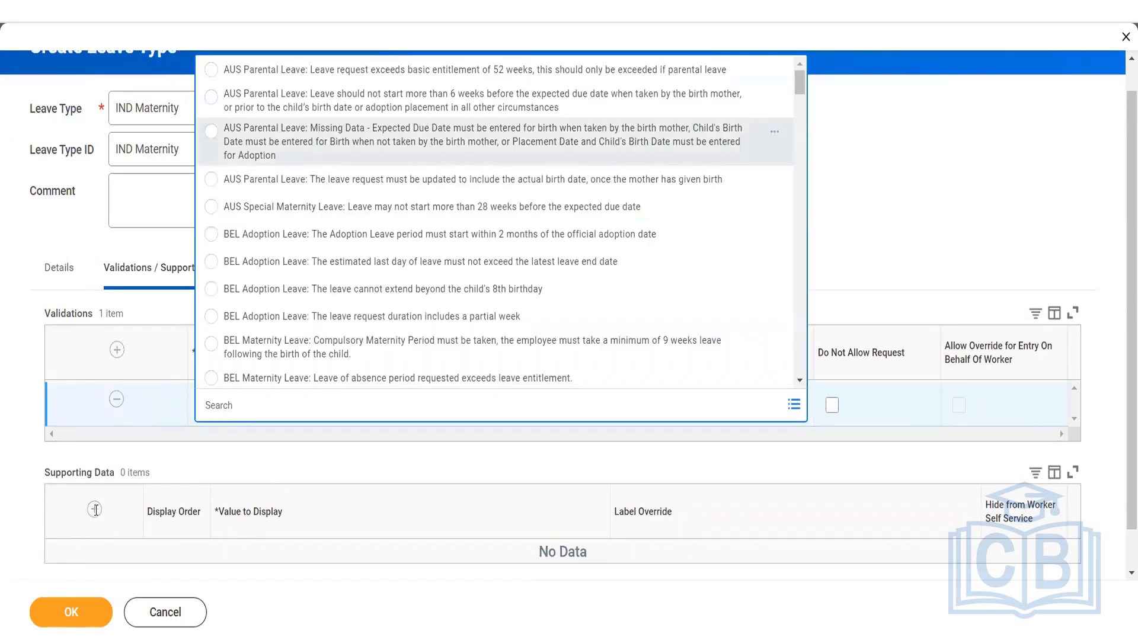
key("Return")
left_click(833, 405)
left_click(960, 406)
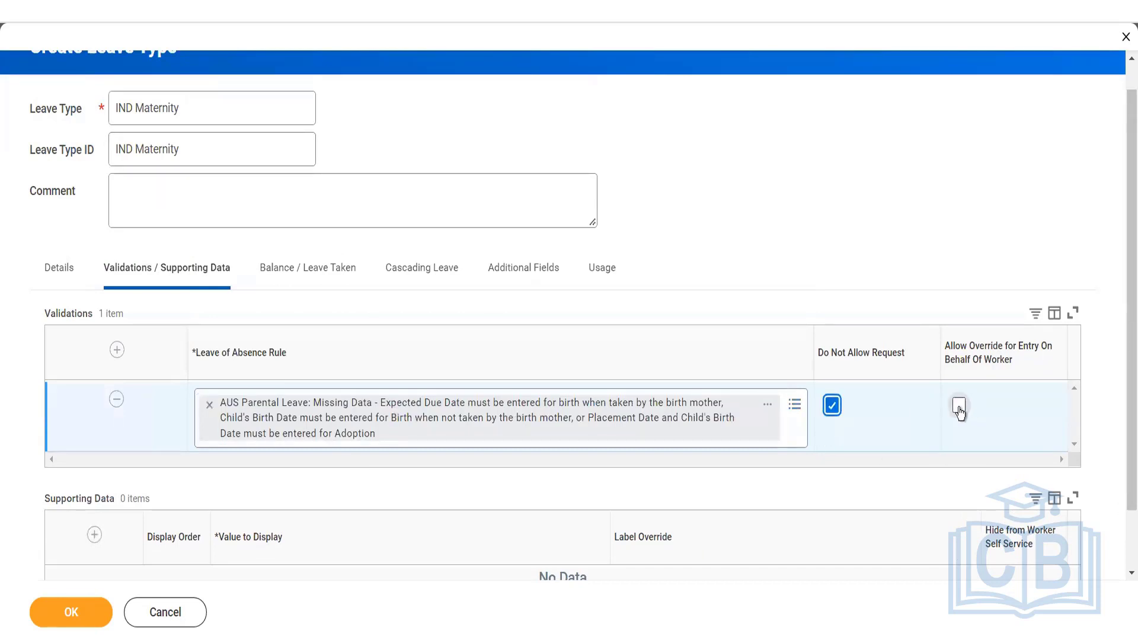
Add a supporting data row with Remaining Days to Work for this Year as the value to display.
left_click(94, 535)
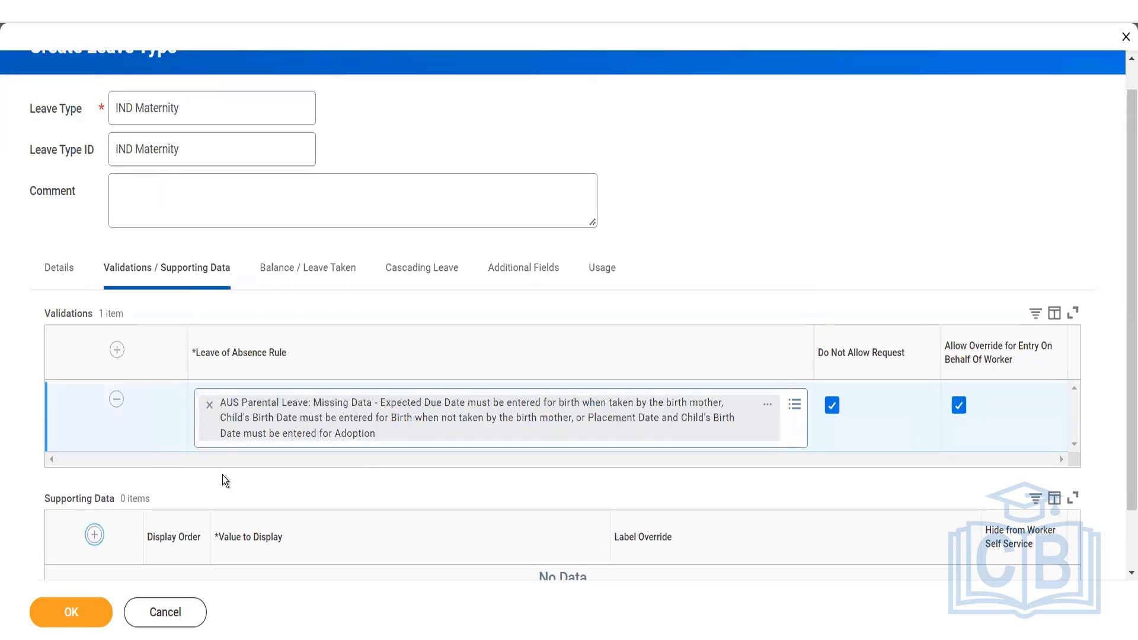
scroll(321, 500, "down", 3)
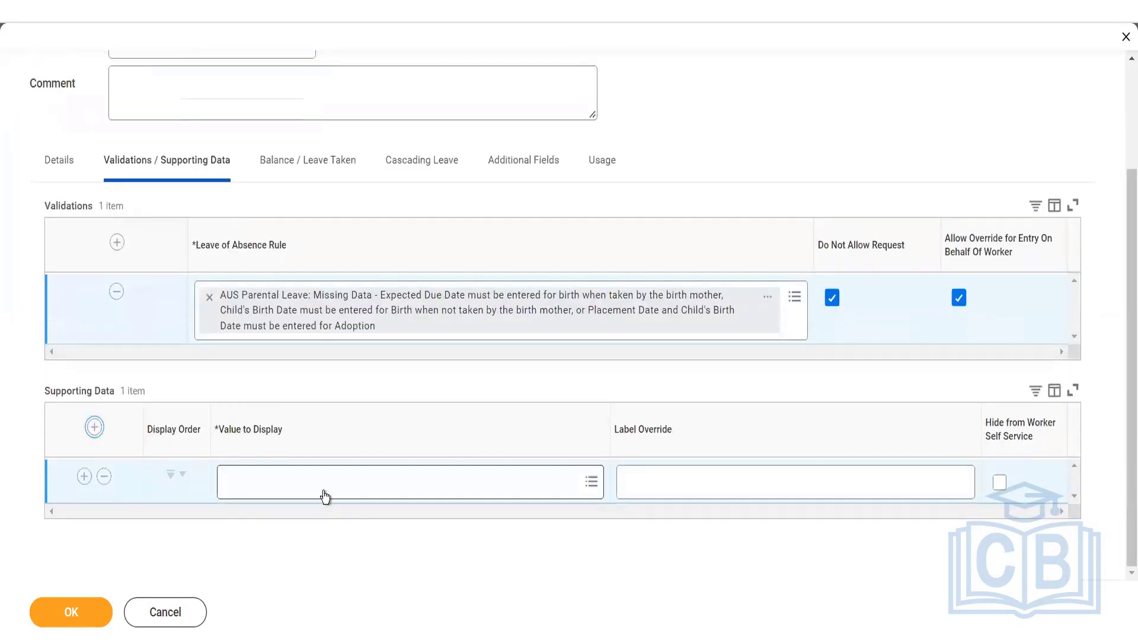
left_click(325, 491)
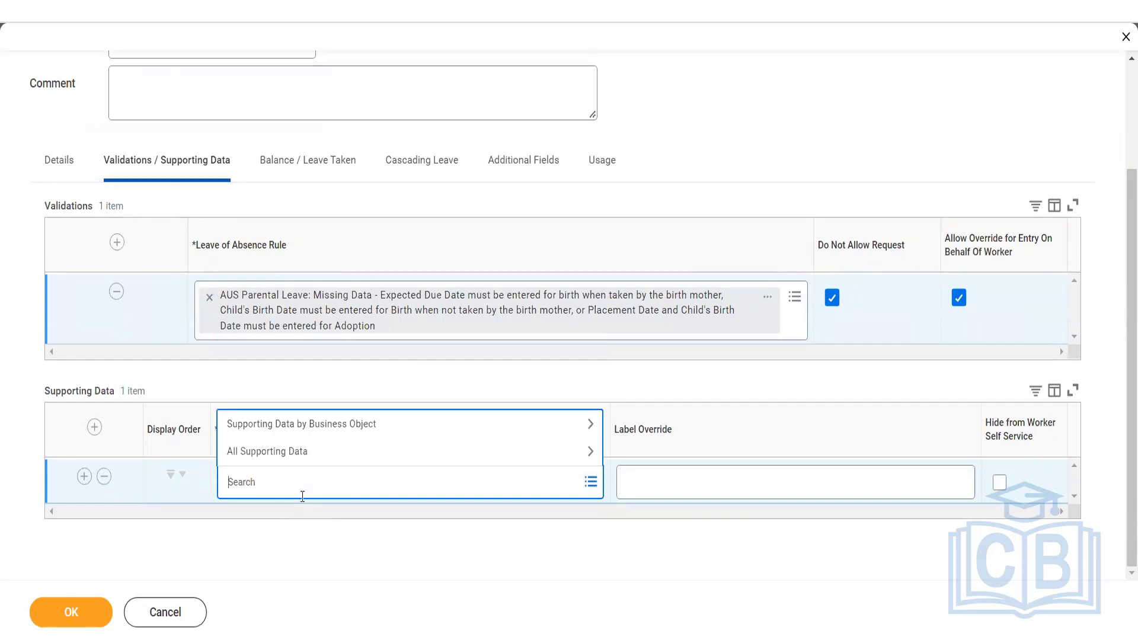
type("Request quan")
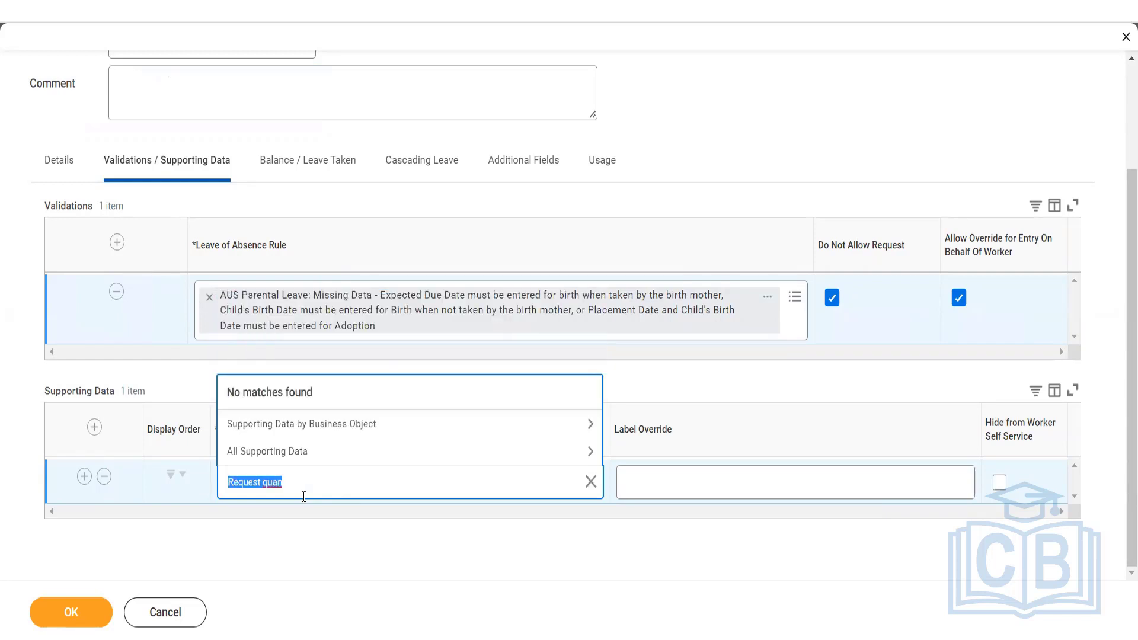
key("BackSpace")
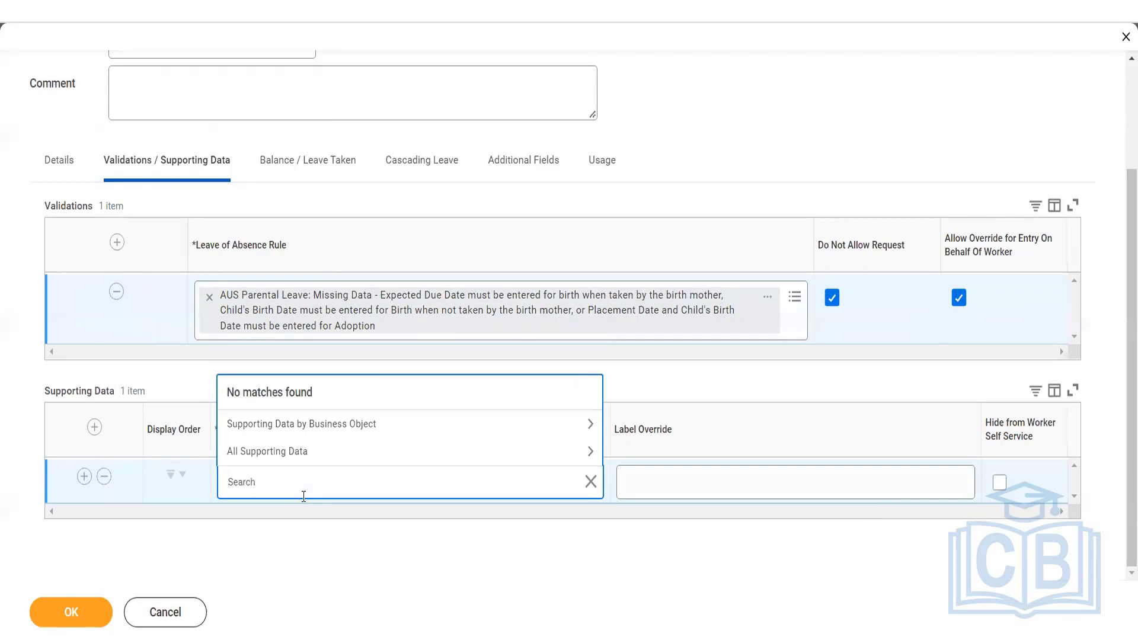
type("Days re")
type("mi")
type("aing")
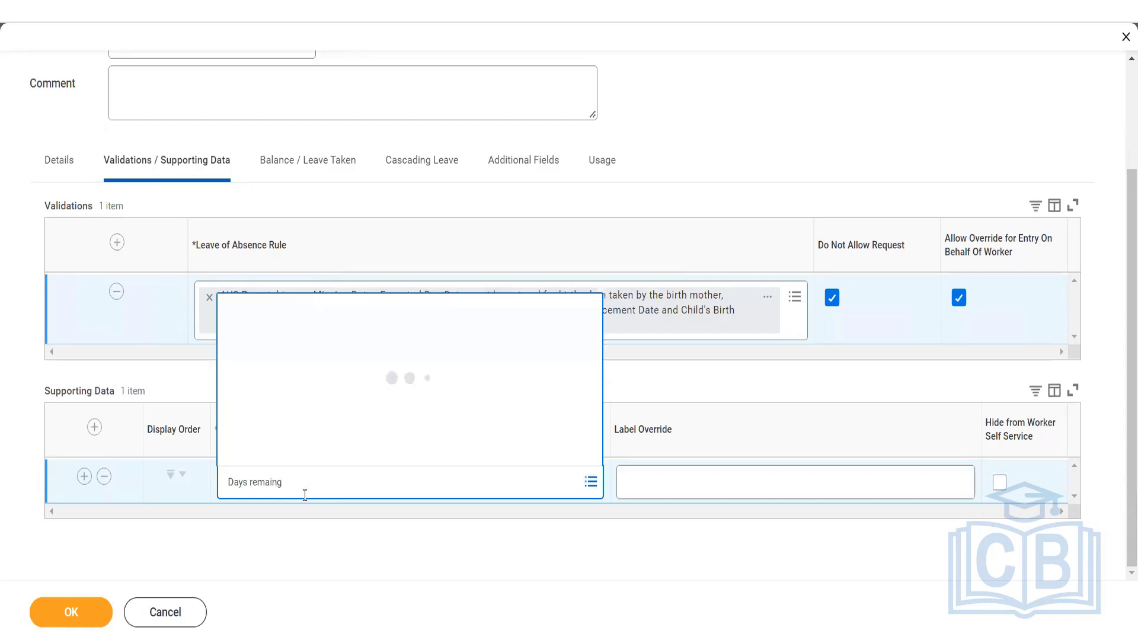
left_click(316, 487)
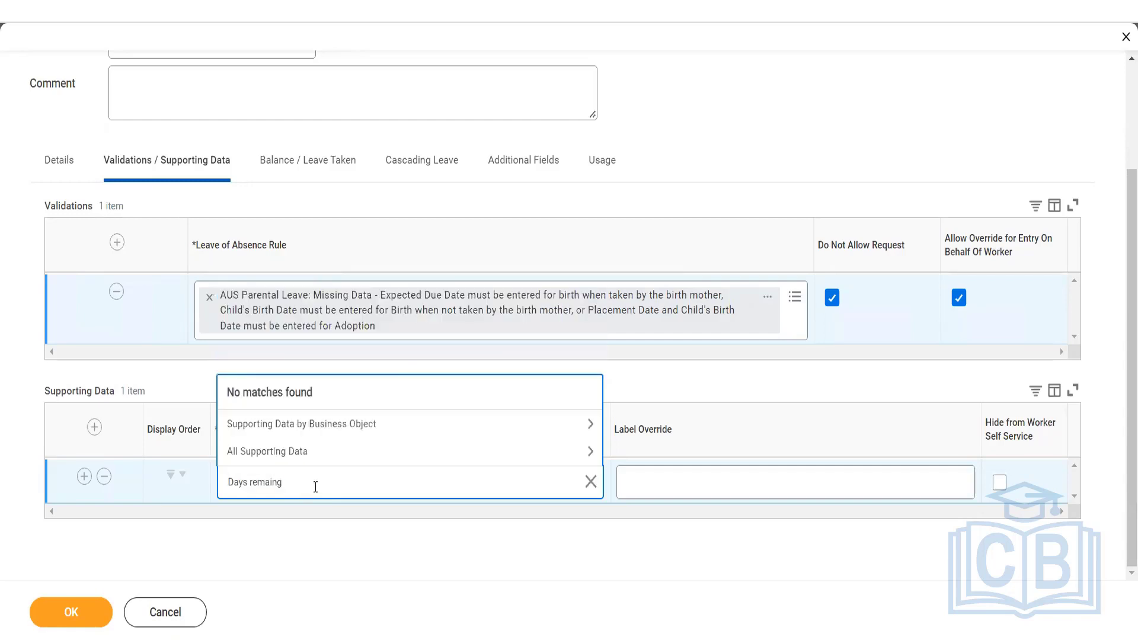
key("BackSpace")
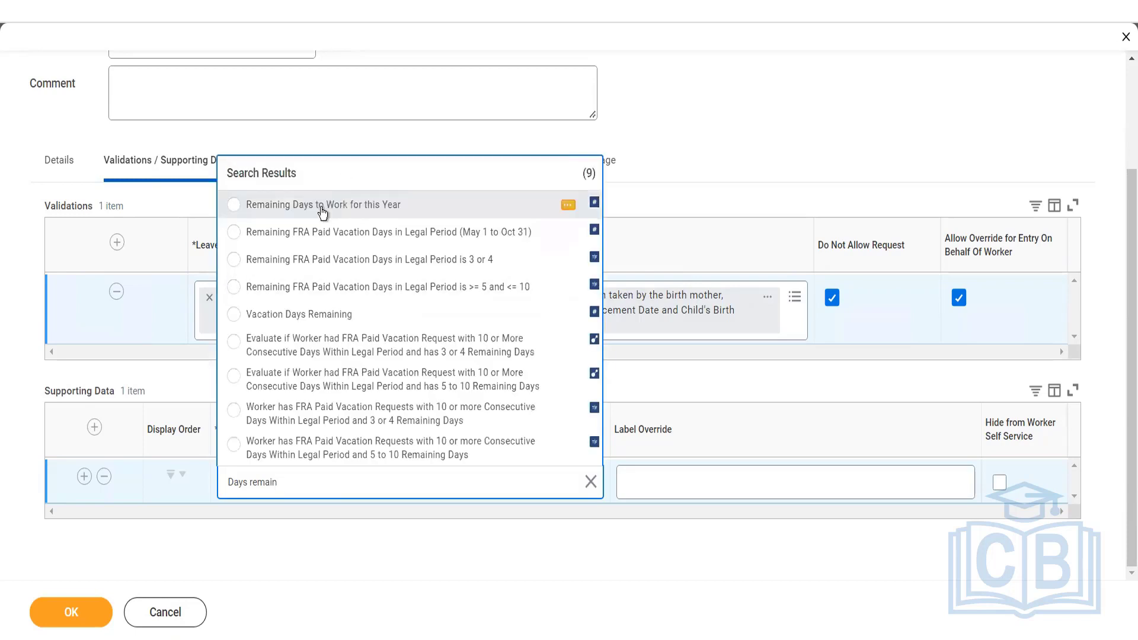
key("Return")
Set the supporting data row's label override to Balance Left and enable Hide from Worker Self Service.
left_click(744, 487)
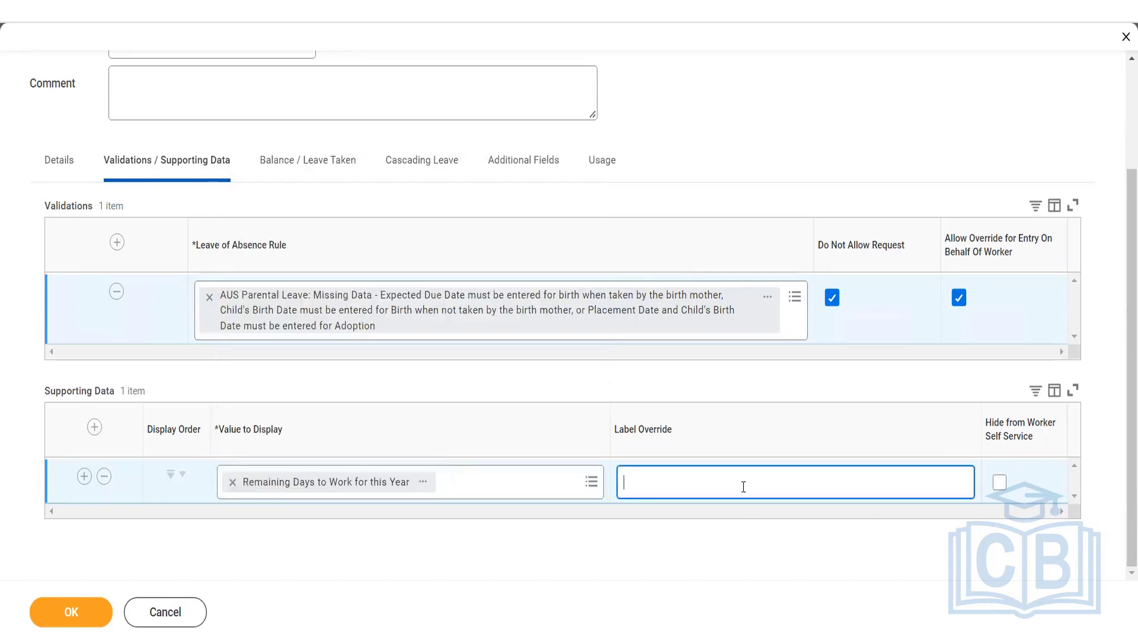
type("Balance Left")
key("ctrl+a")
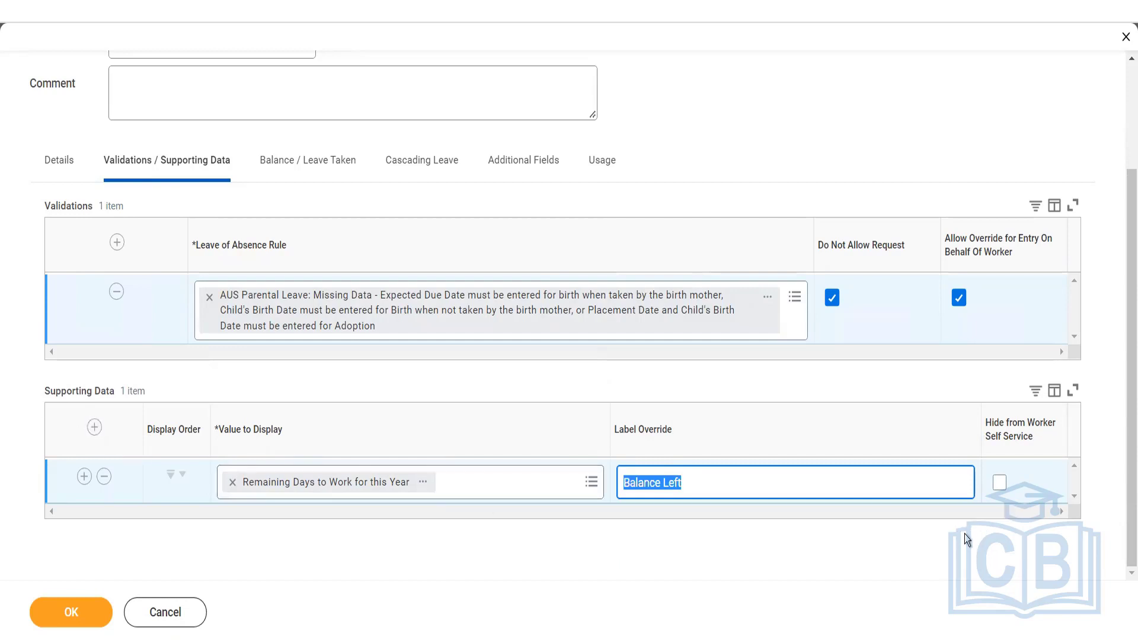
left_click(1001, 483)
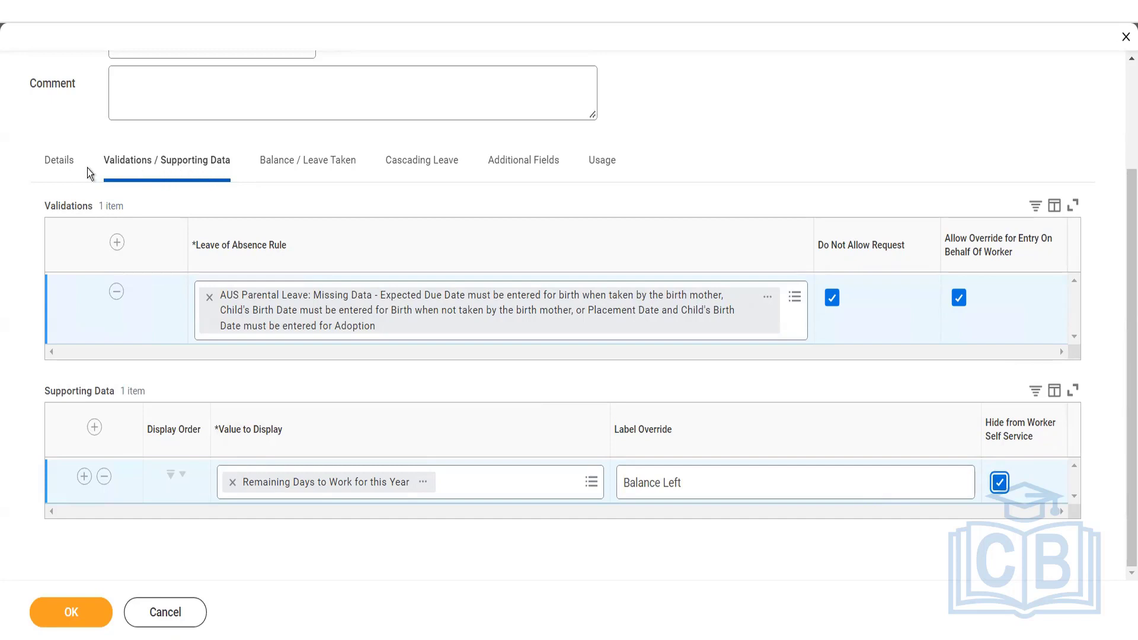
Enable Track Balance for the leave type and set Calendar Display to Family and Type.
left_click(70, 173)
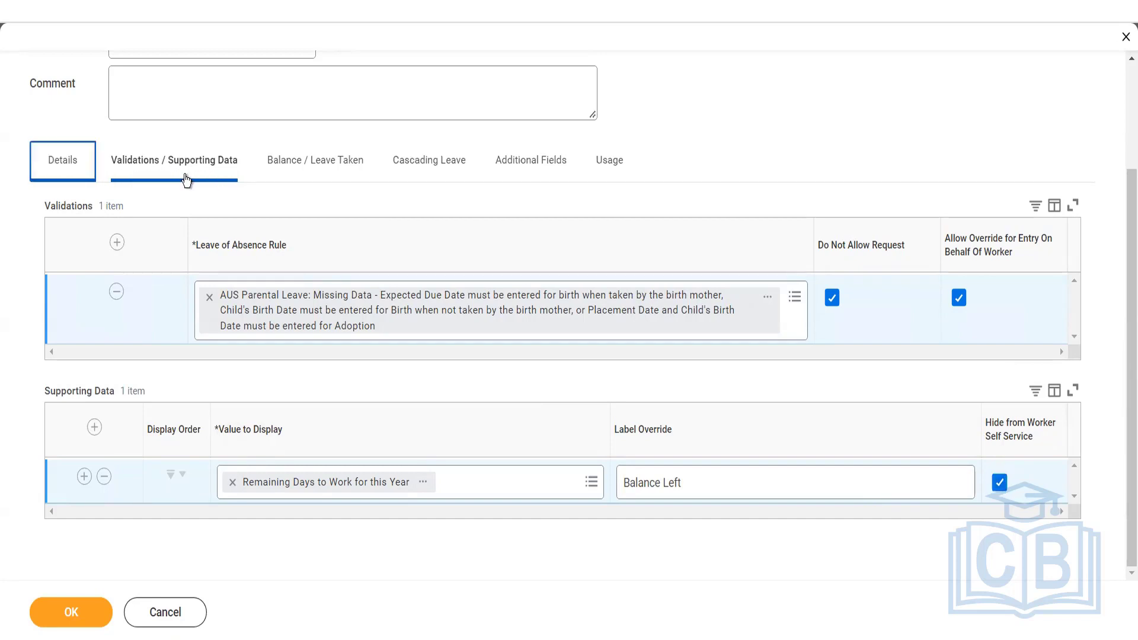
left_click(336, 167)
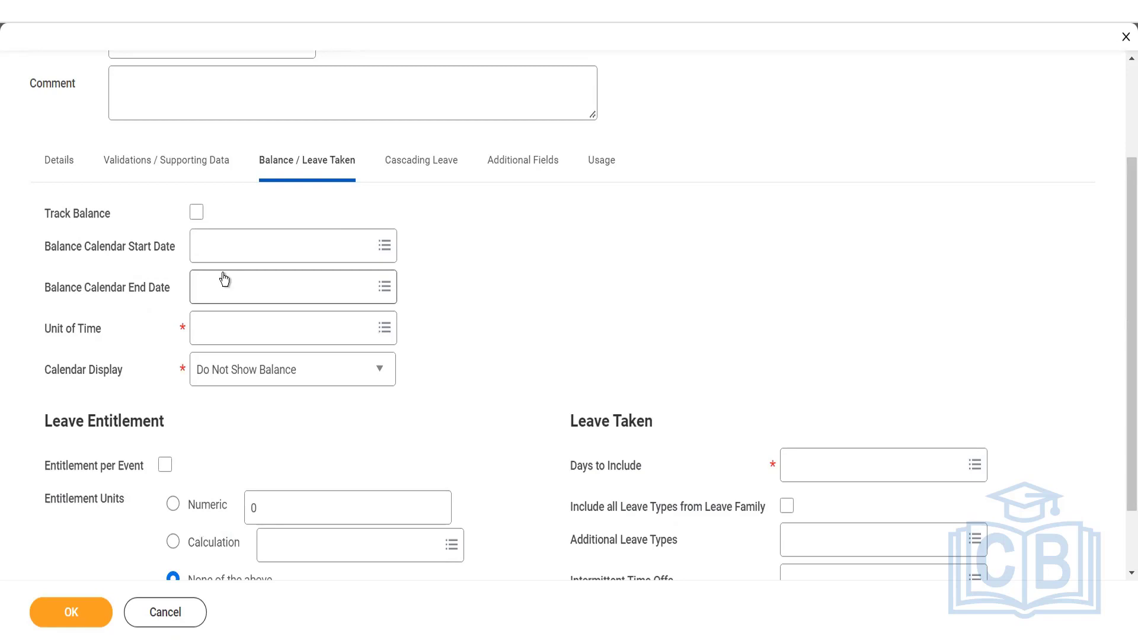
left_click(198, 212)
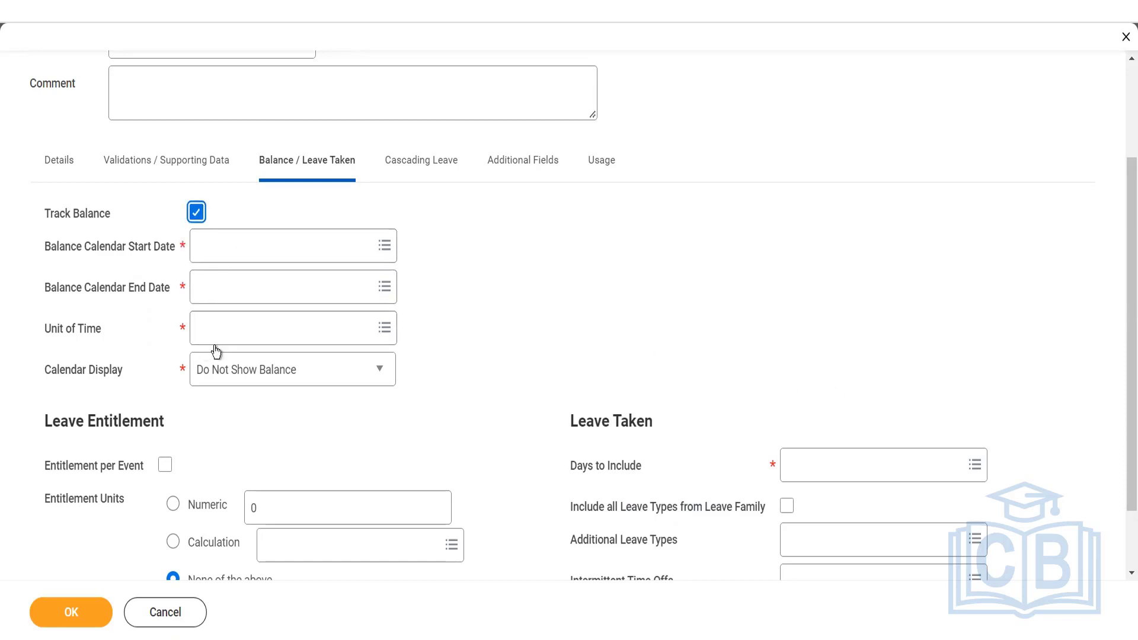
left_click(255, 369)
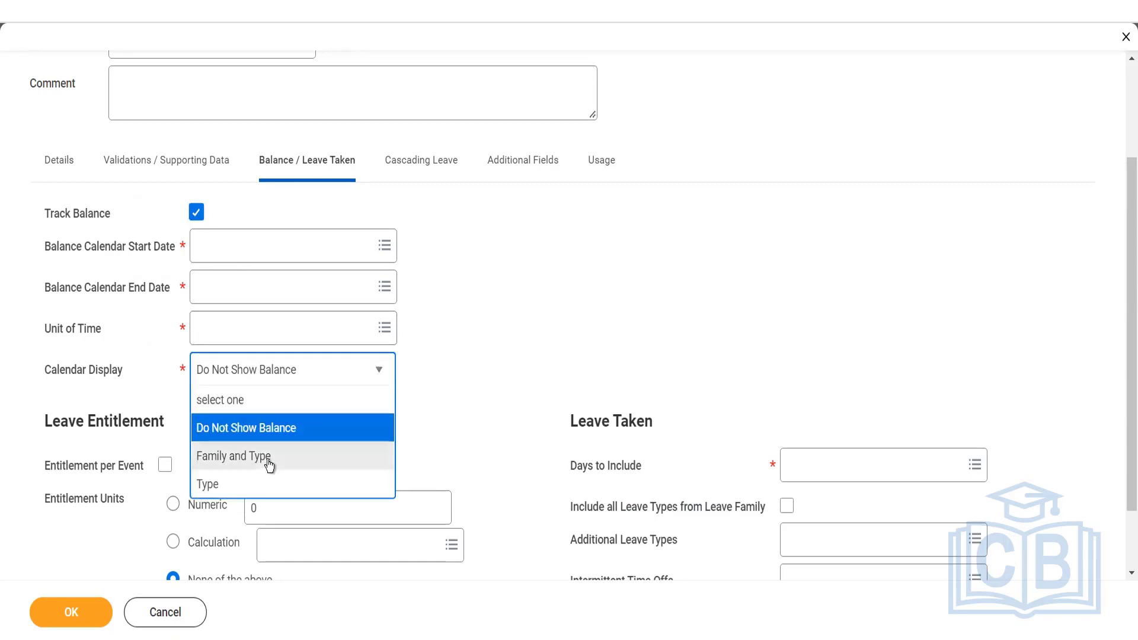
key("Down")
key("Return")
Search the Balance Calendar Start Date options for "First" and look through the matching date fields.
left_click(264, 240)
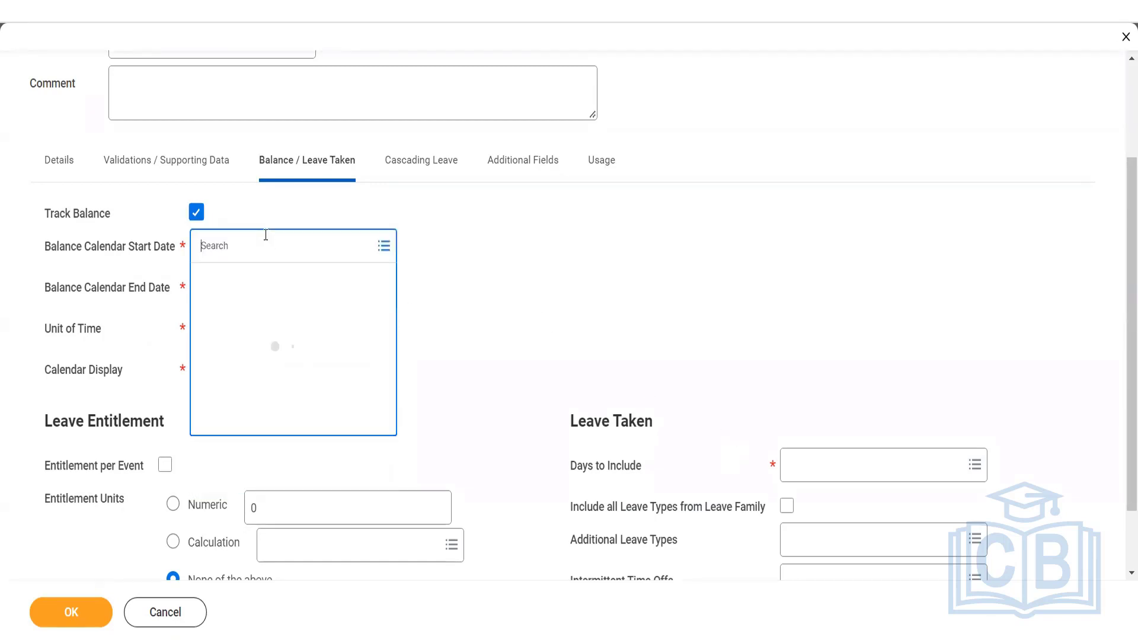
type("F")
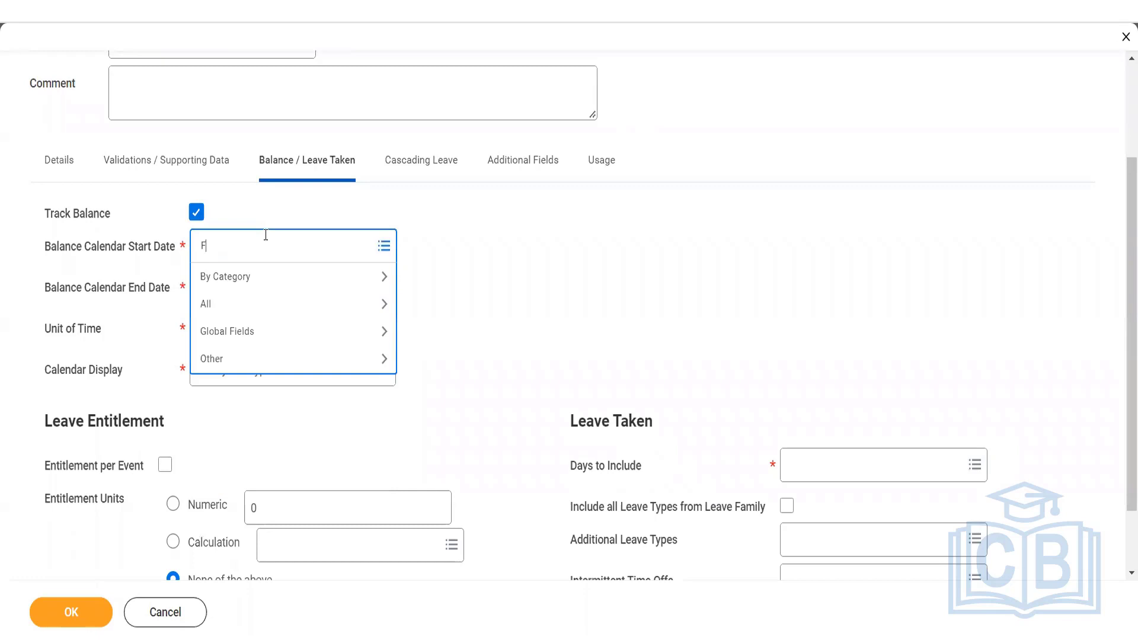
type("irst")
key("Return")
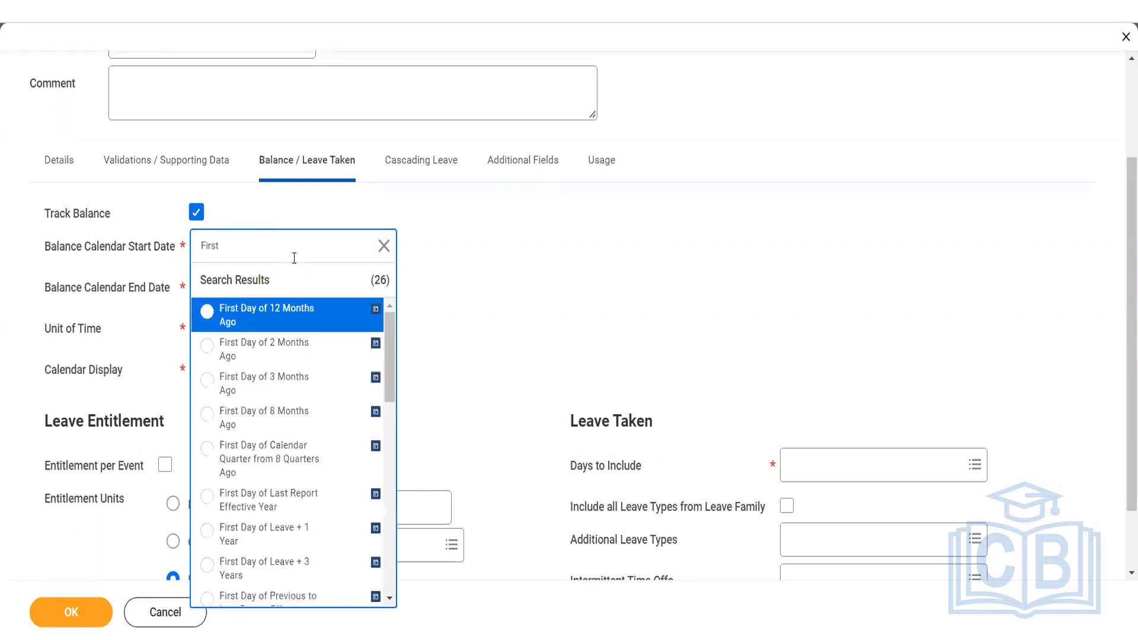
scroll(286, 440, "down", 4)
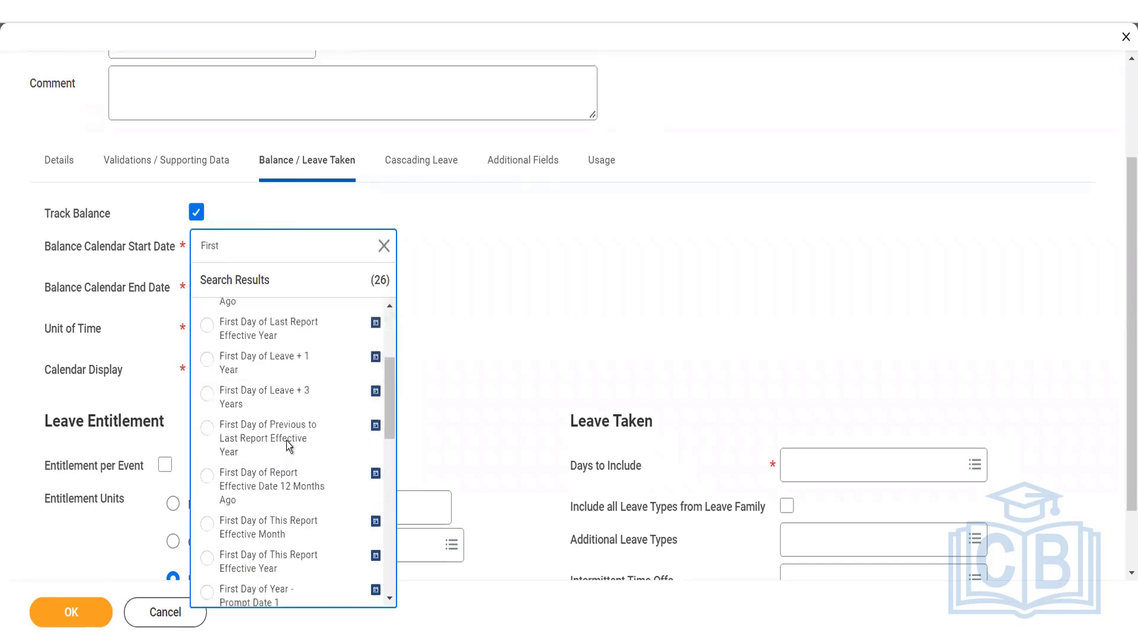
scroll(286, 440, "down", 3)
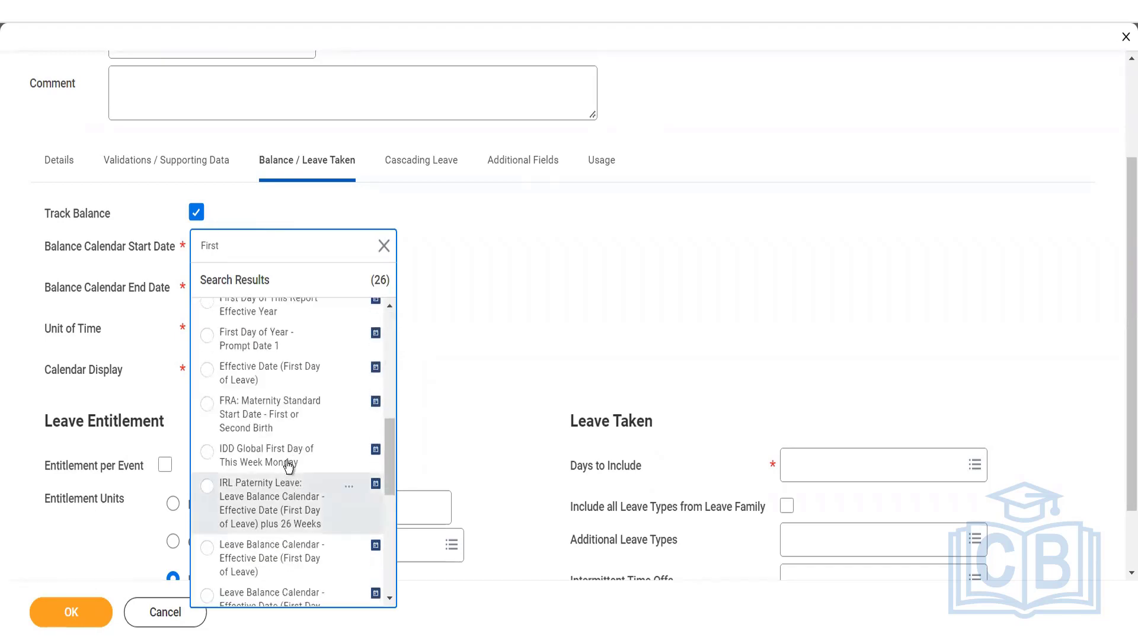
scroll(286, 451, "down", 3)
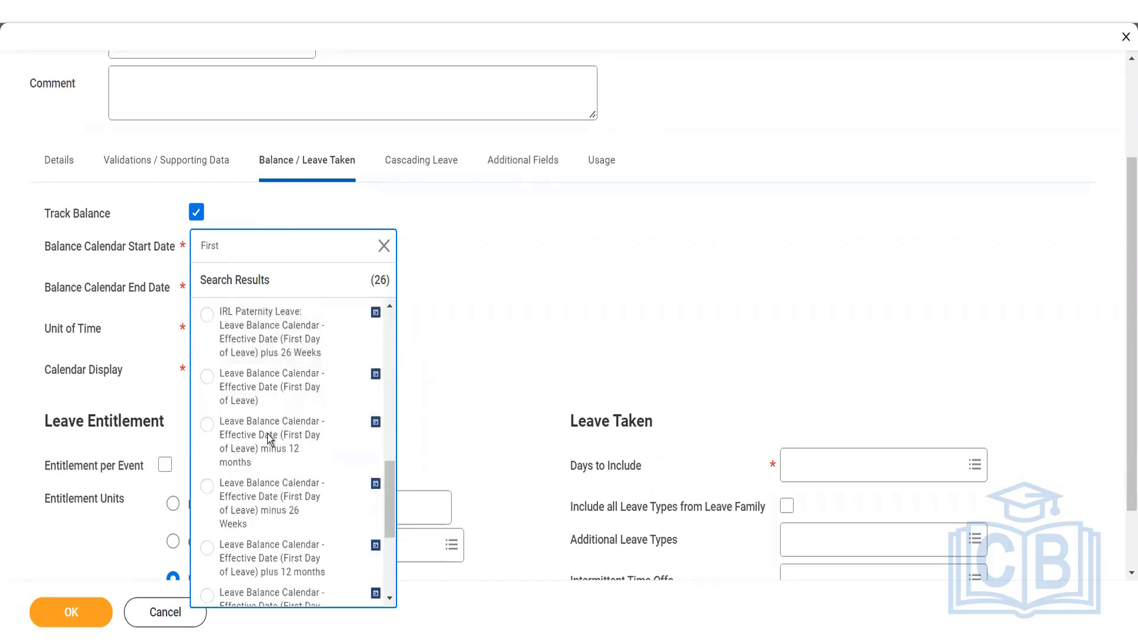
scroll(268, 436, "down", 4)
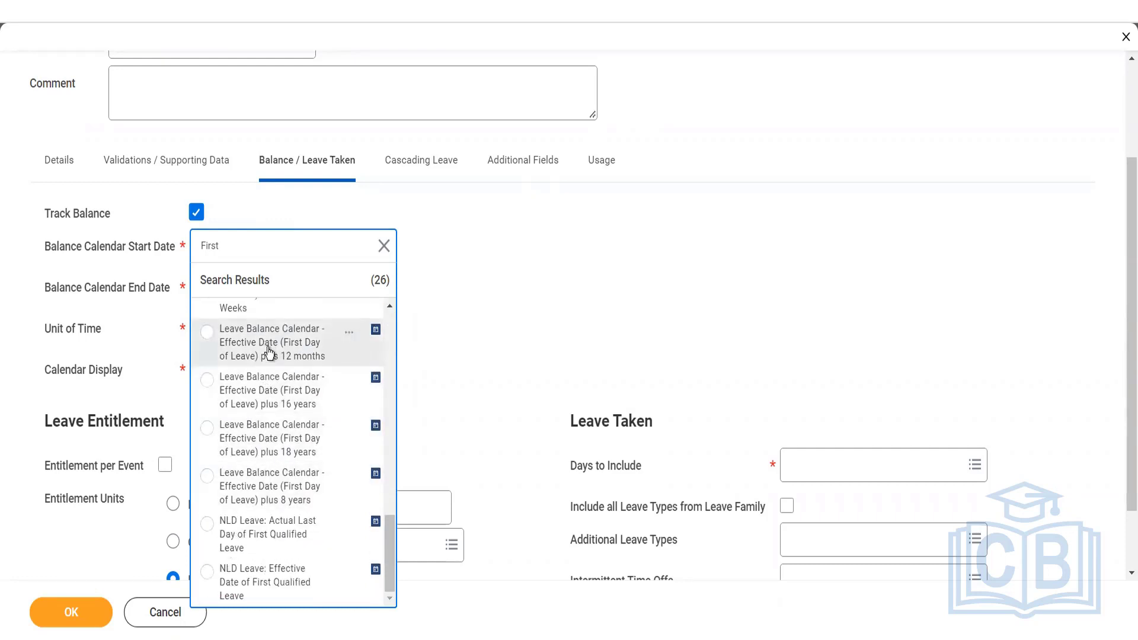
left_click(549, 244)
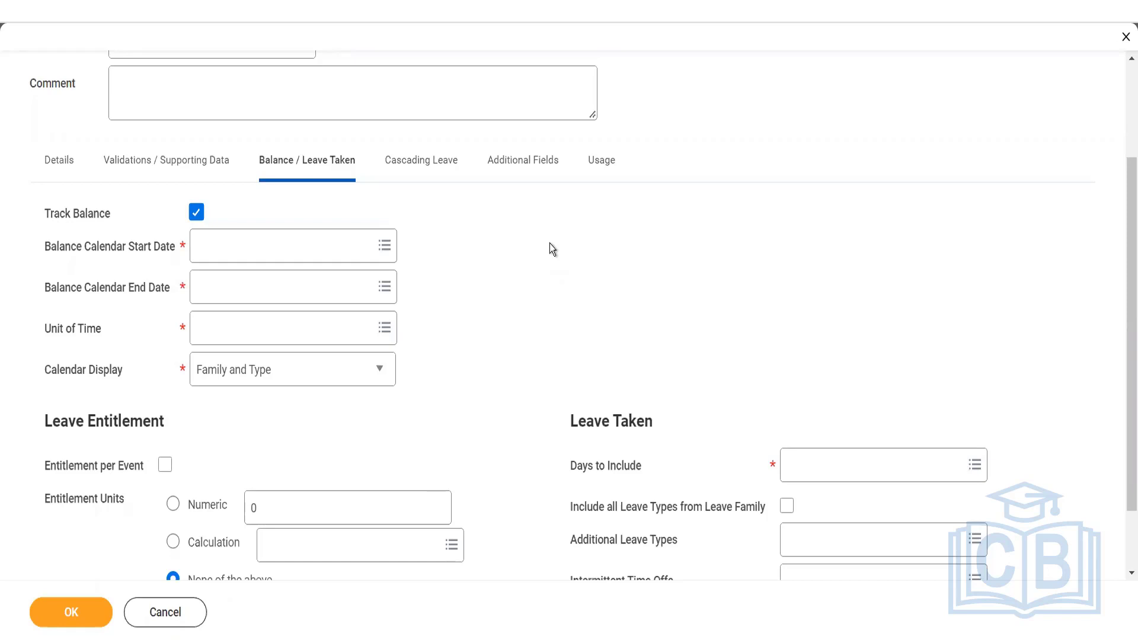
Try to find a "first day of event" option for the Balance Calendar Start Date.
left_click(205, 254)
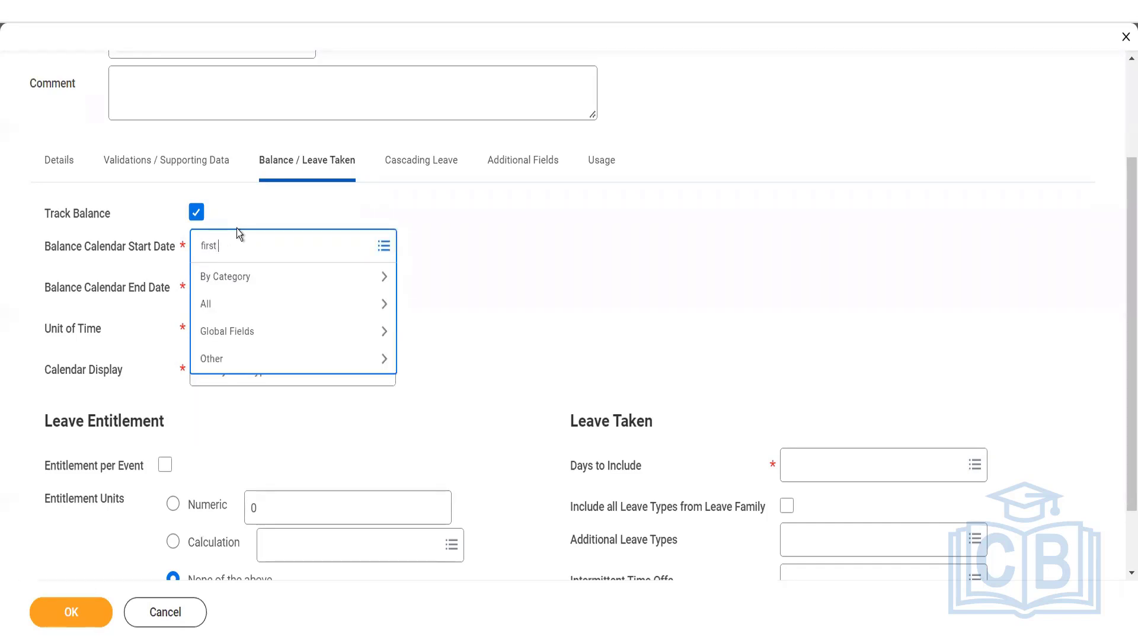
type("first day of event")
key("Return")
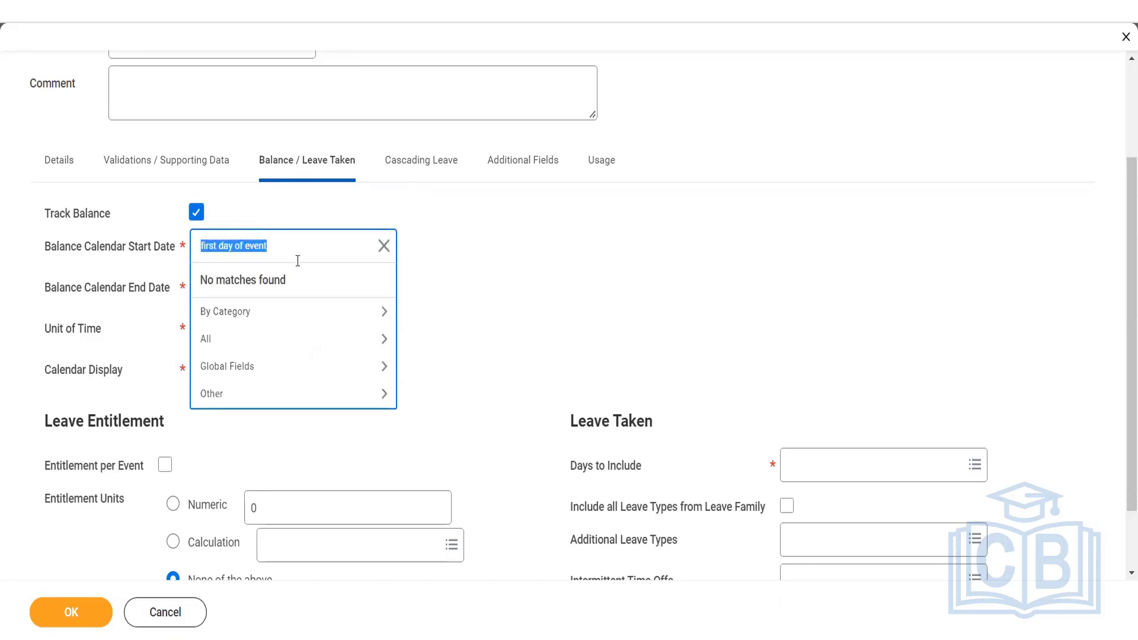
key("BackSpace")
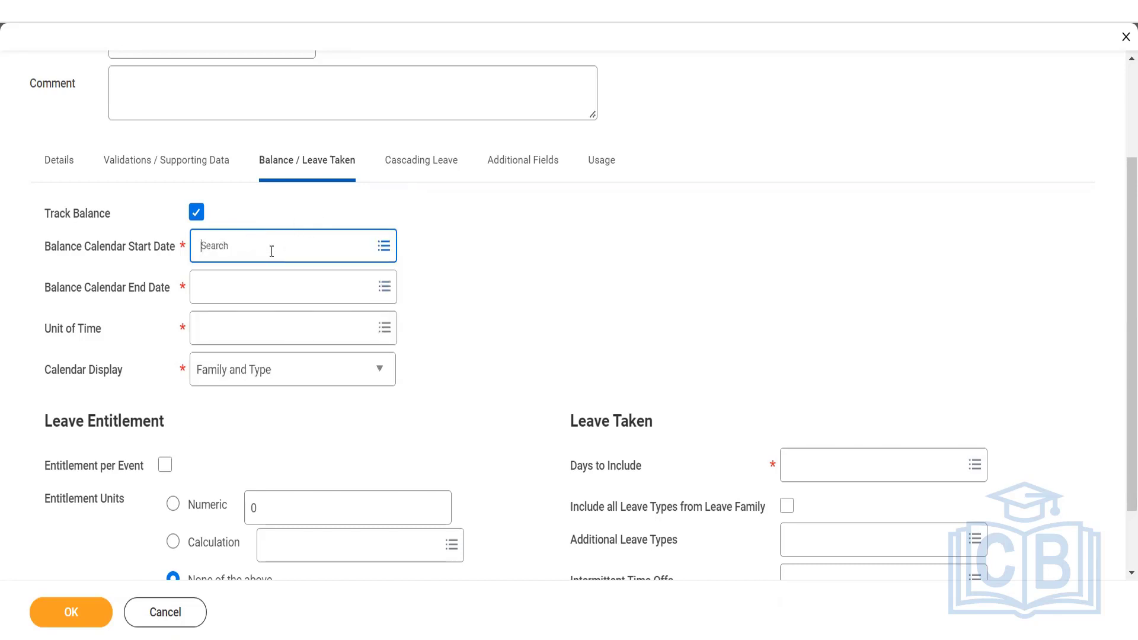
Set the Balance Calendar Start Date to Effective Date (First Day of Leave).
left_click(269, 249)
type("first day")
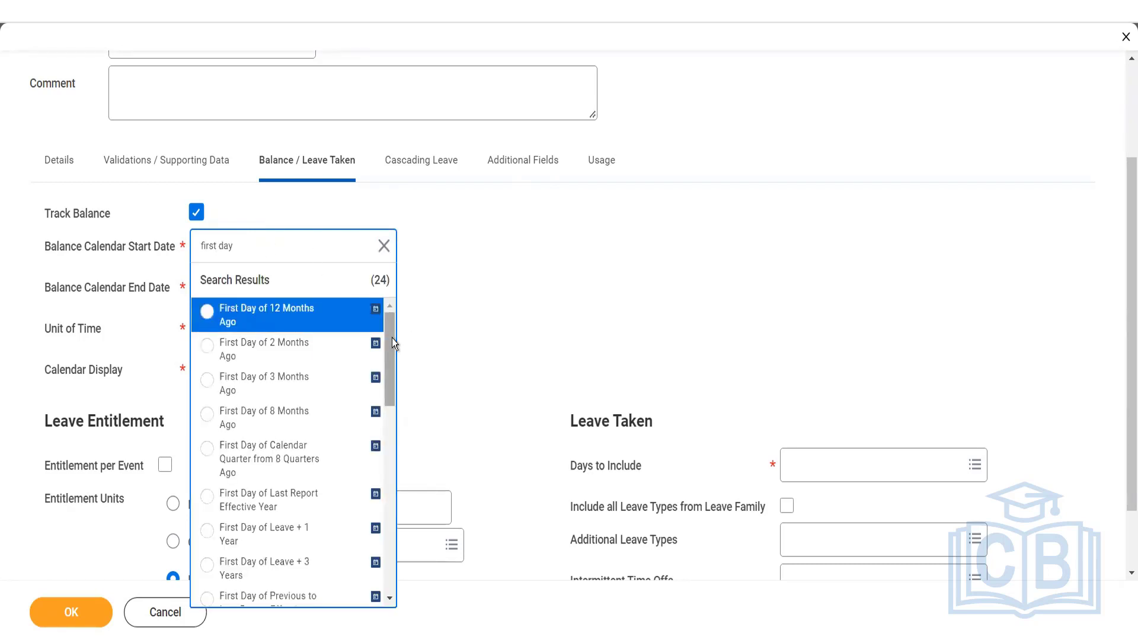
left_click_drag(393, 338, 397, 372)
left_click_drag(396, 372, 400, 454)
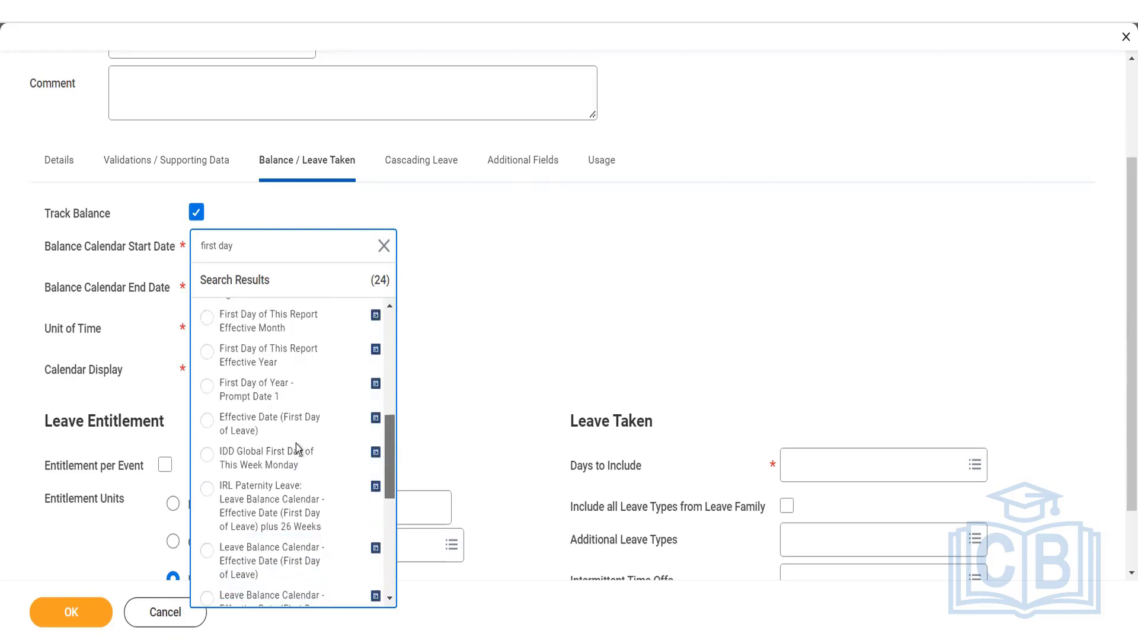
left_click(240, 431)
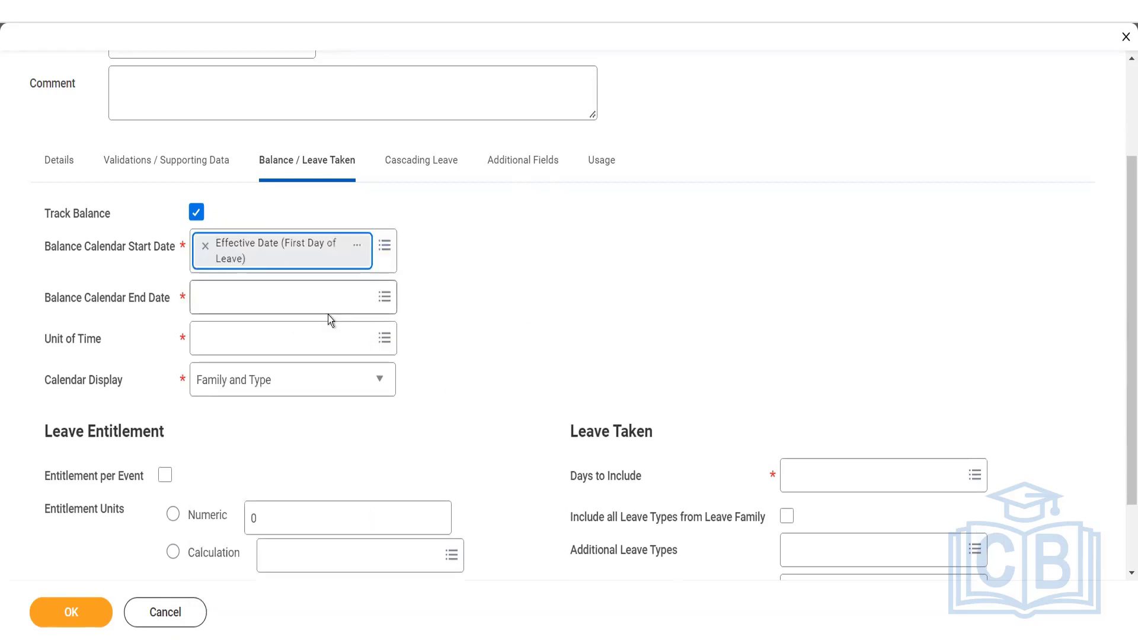
Try to find an effective date last day option for the Balance Calendar End Date, and remove the wrong selection.
left_click(334, 298)
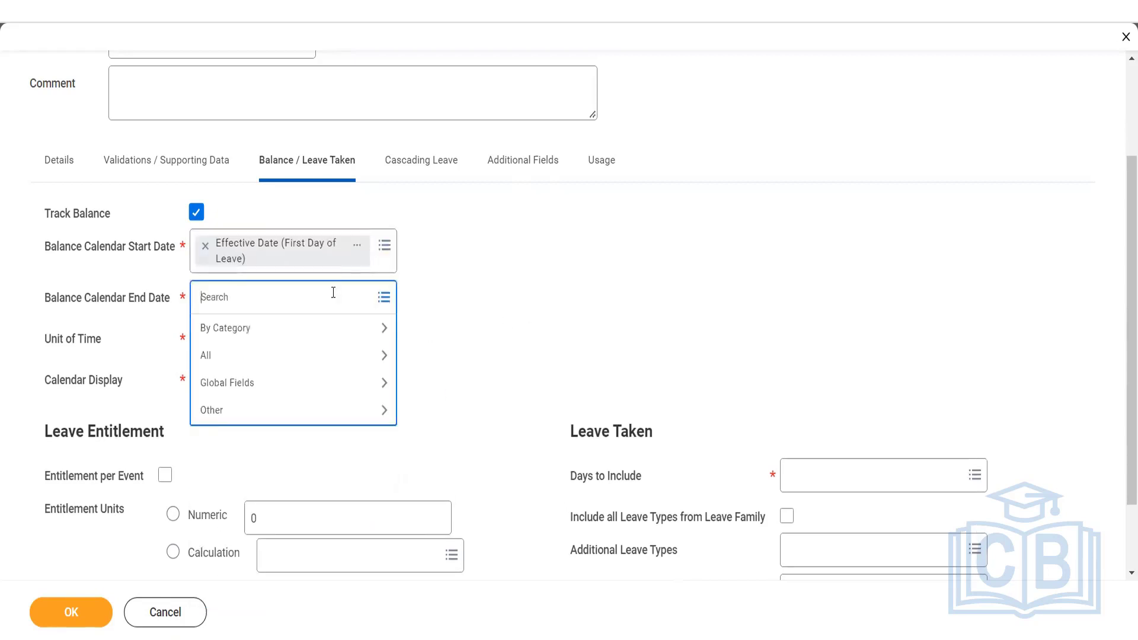
type("Effective d")
type("a")
type("e")
type("te")
type(" last day")
key("Return")
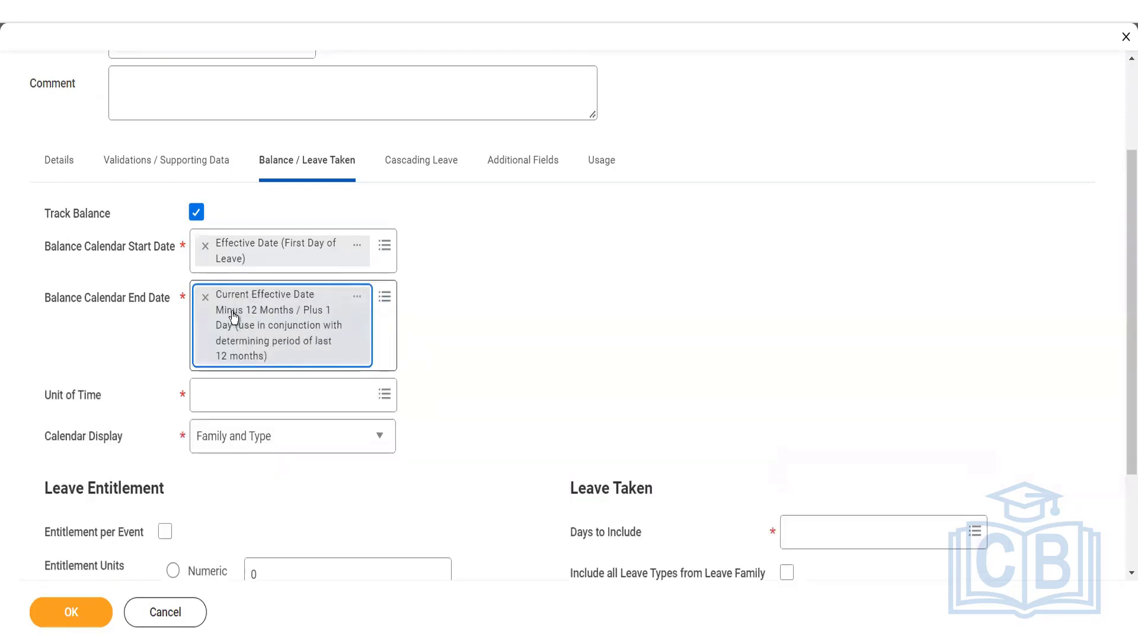
left_click(206, 297)
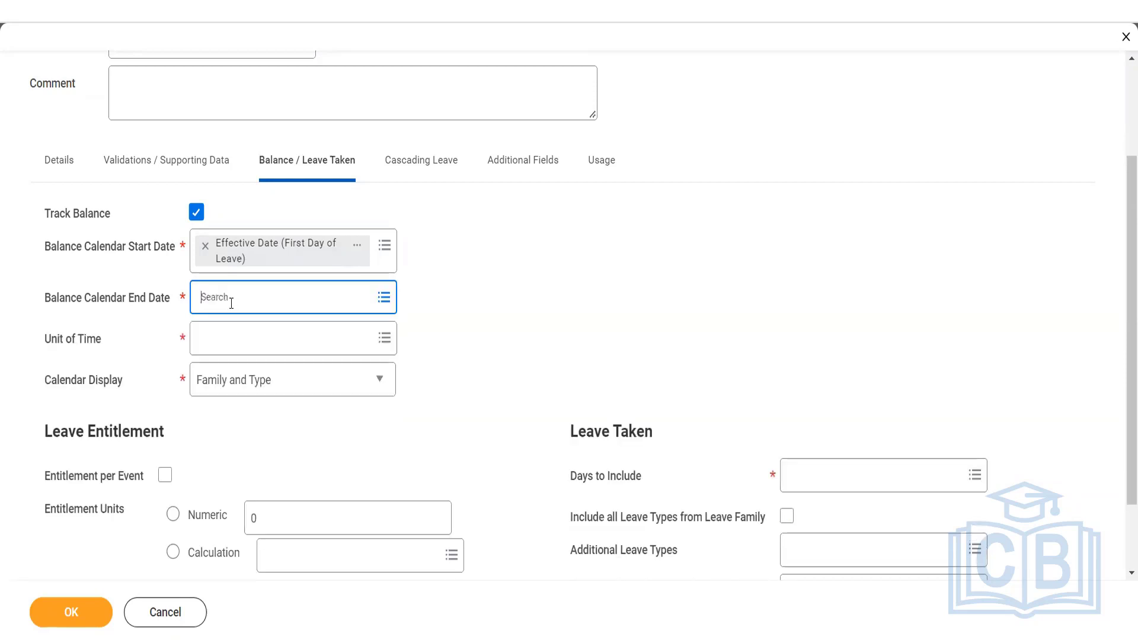
Set the Balance Calendar End Date to Last Day of Leave Based on Entitlement and the Unit of Time to Days.
type("last day")
key("Return")
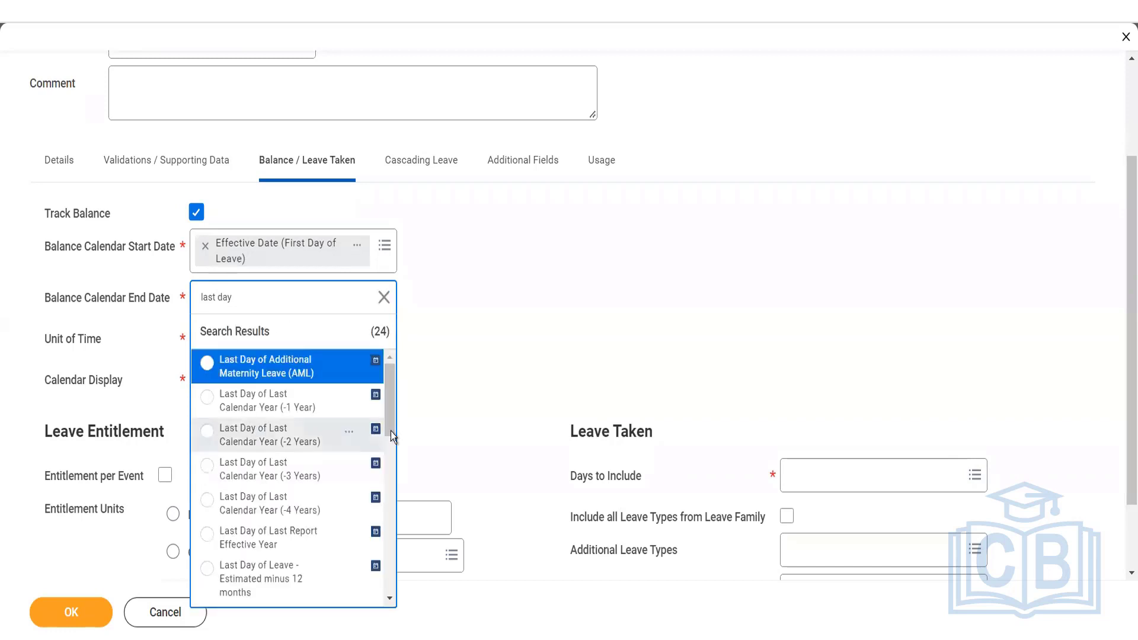
mouse_move(394, 438)
left_mouse_down()
mouse_move(382, 610)
mouse_move(385, 415)
mouse_move(383, 453)
left_mouse_up()
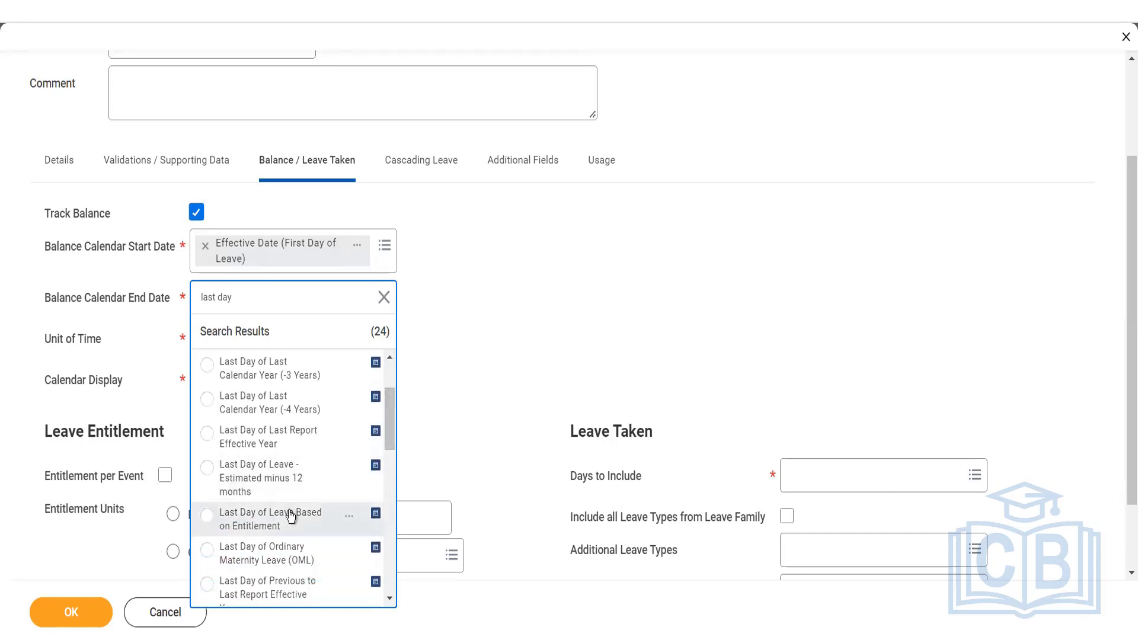
left_click_drag(392, 404, 385, 434)
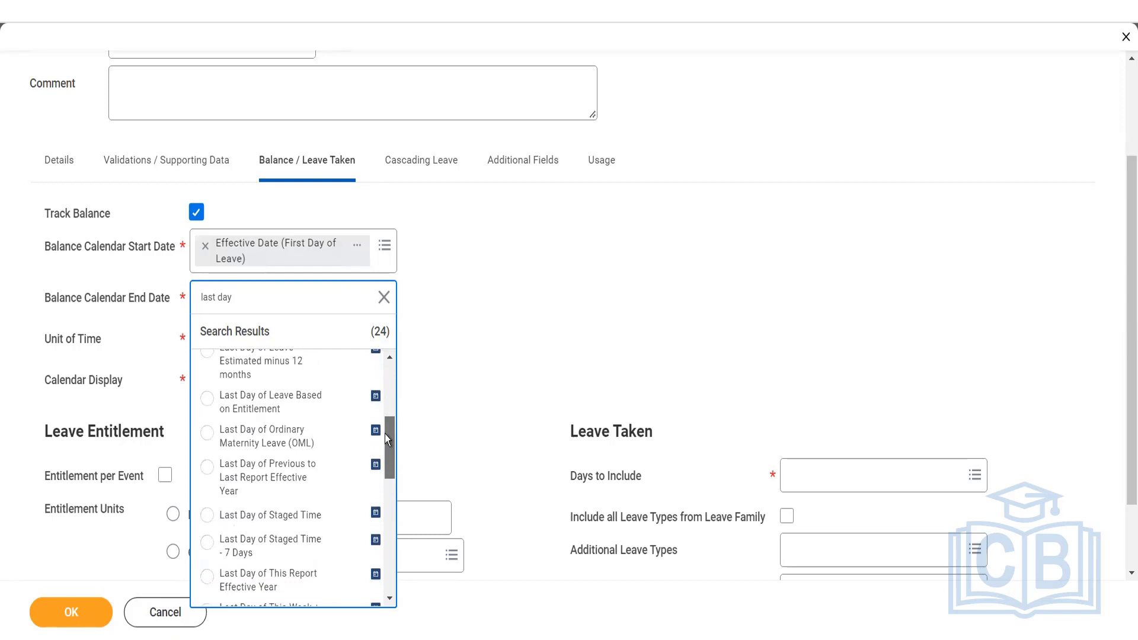
left_click_drag(386, 434, 394, 323)
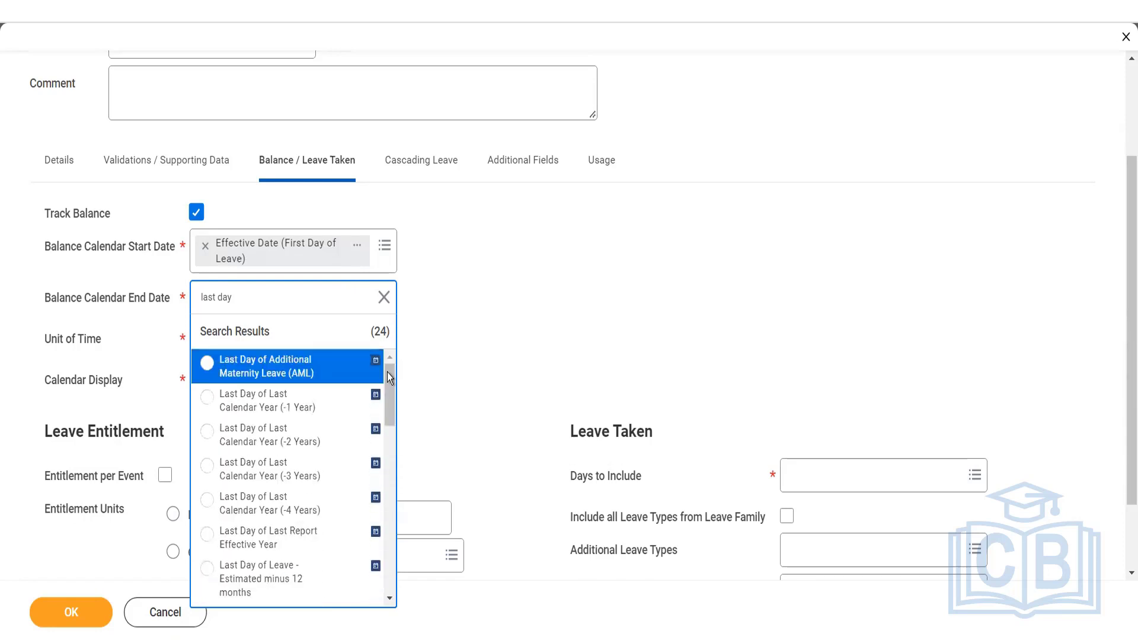
left_click_drag(387, 373, 388, 389)
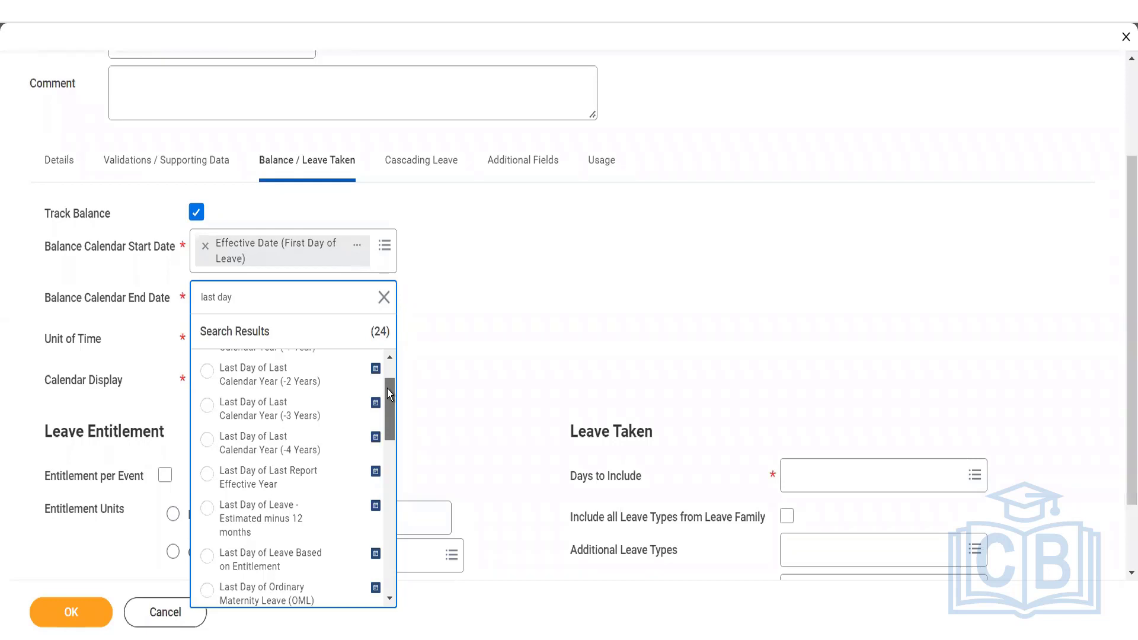
left_click_drag(387, 389, 387, 397)
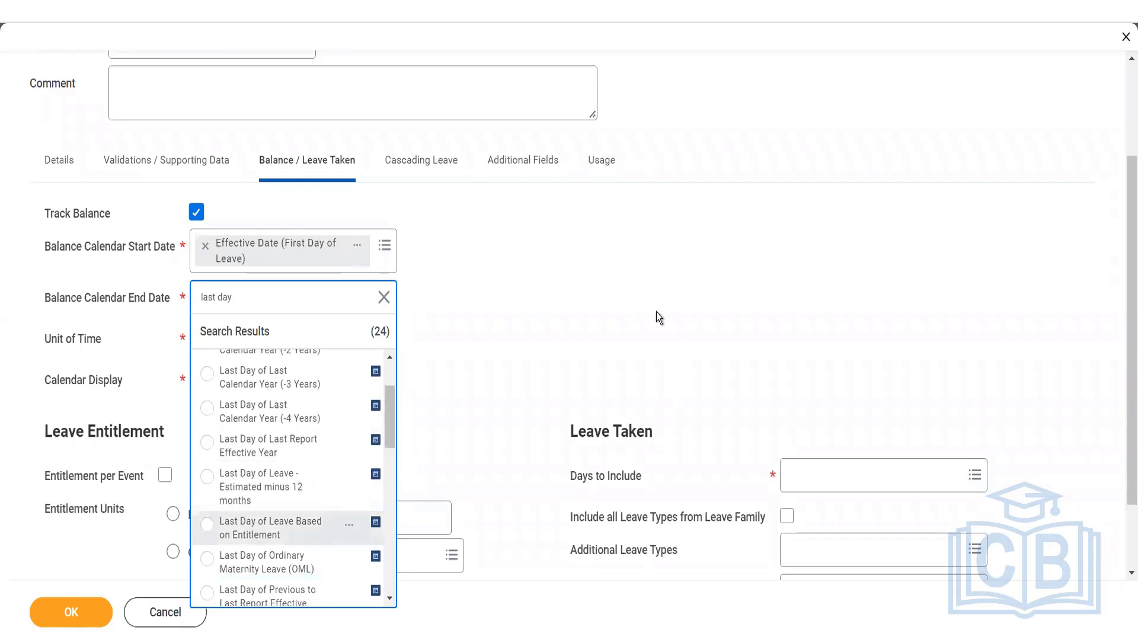
left_click(588, 251)
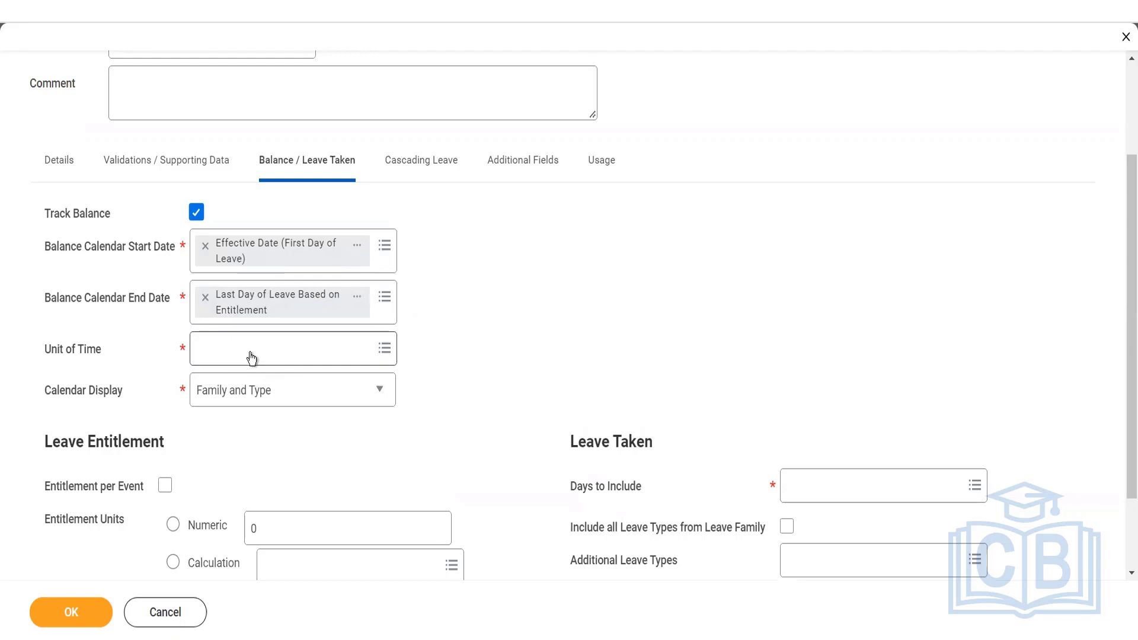
left_click(251, 354)
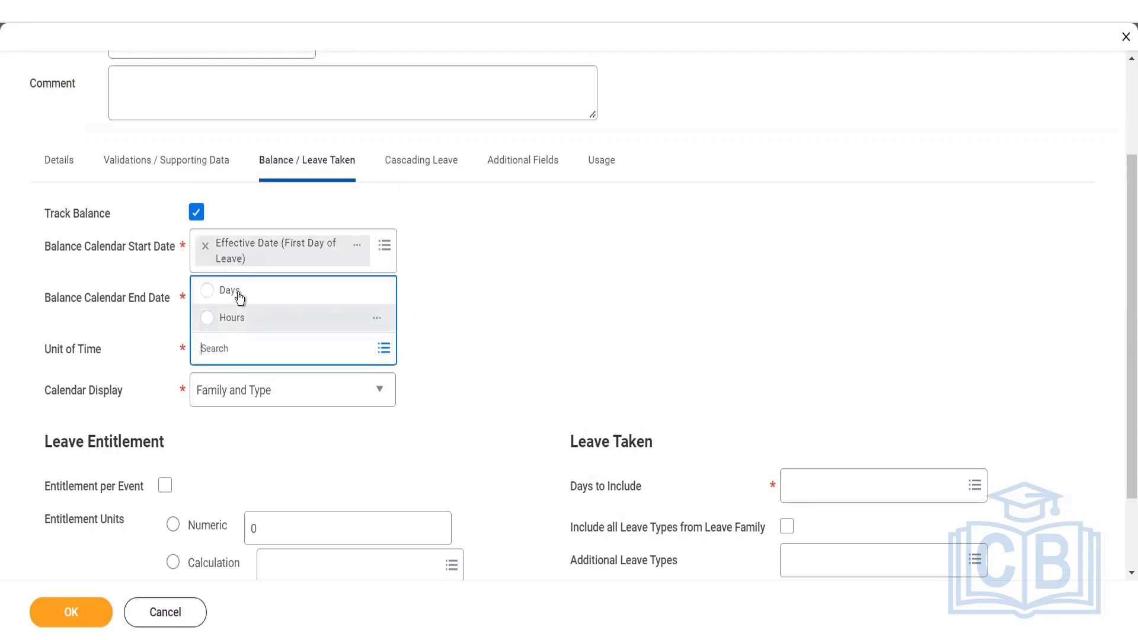
left_click(389, 297)
Set the leave entitlement units to Numeric with a value of 94.
scroll(500, 351, "down", 2)
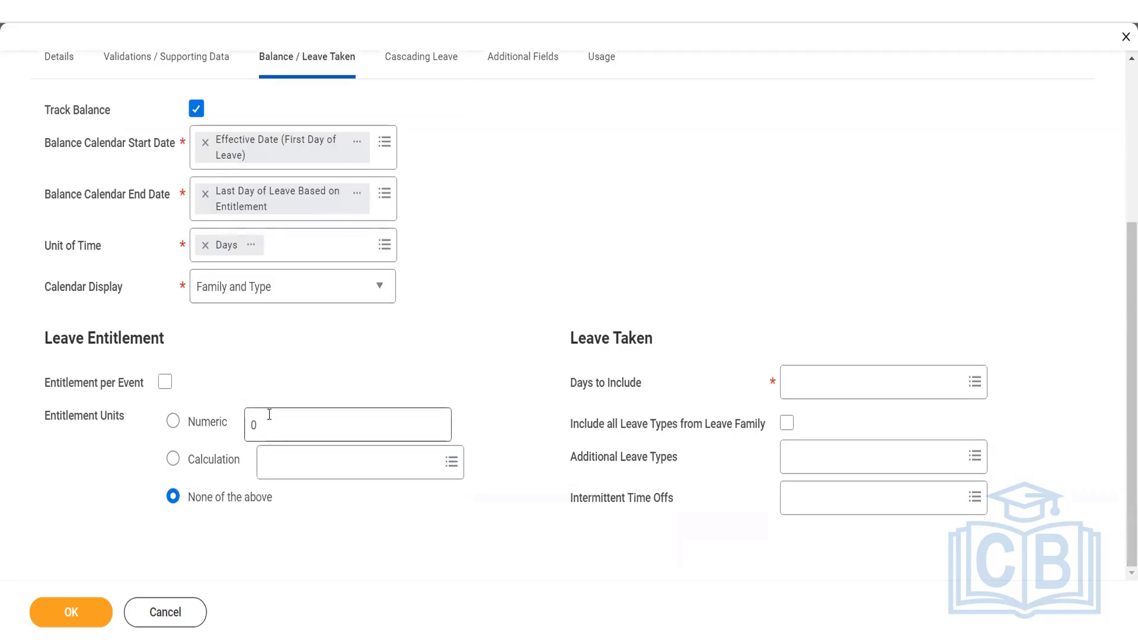
left_click(165, 382)
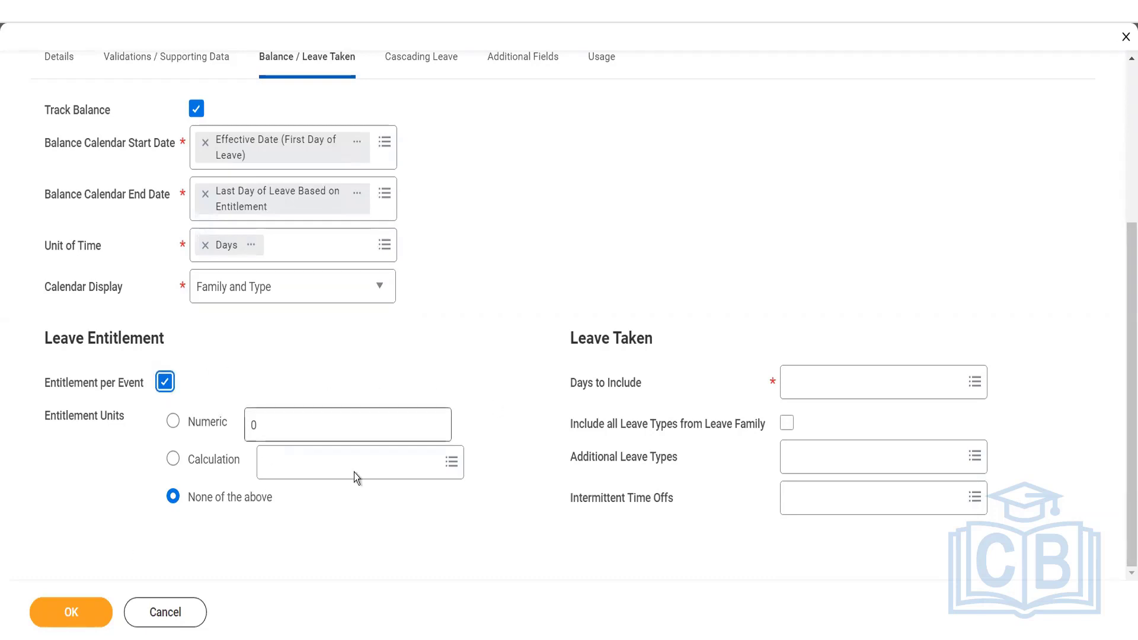
left_click(173, 422)
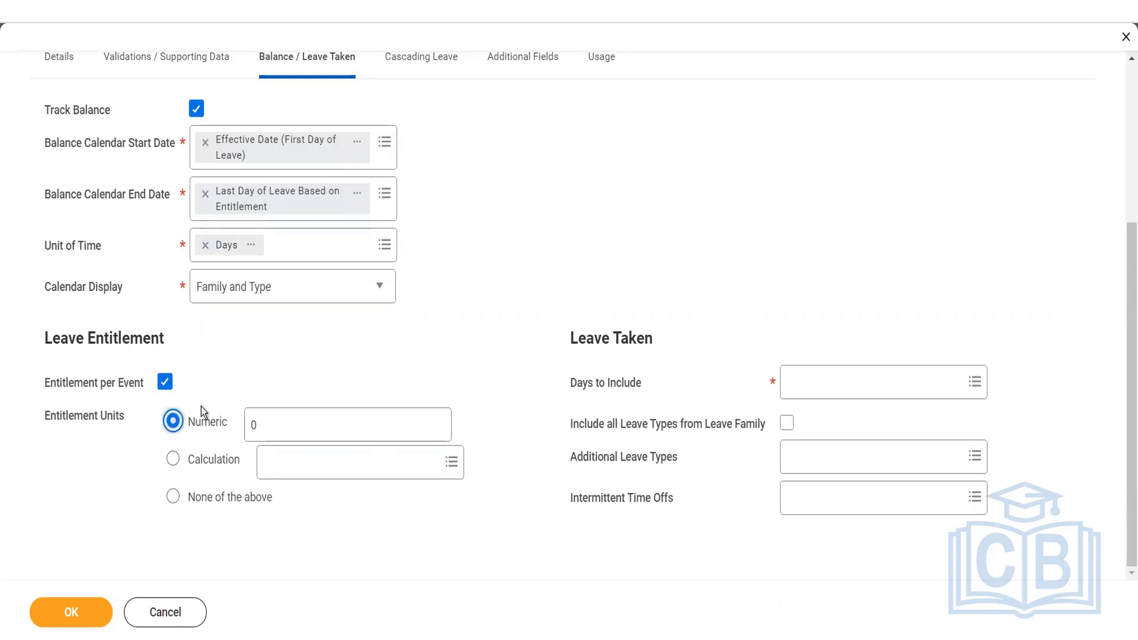
left_click(166, 384)
left_click(284, 425)
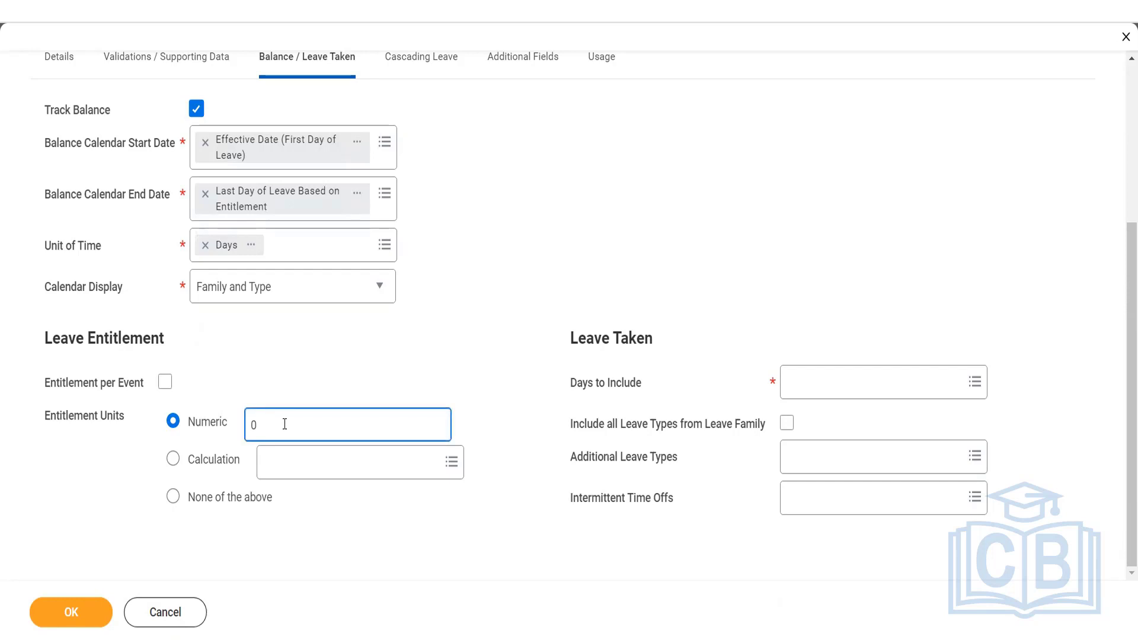
key("BackSpace")
type("94")
Switch the leave entitlement units to Calculation and browse the list of all available calculations.
left_click(202, 464)
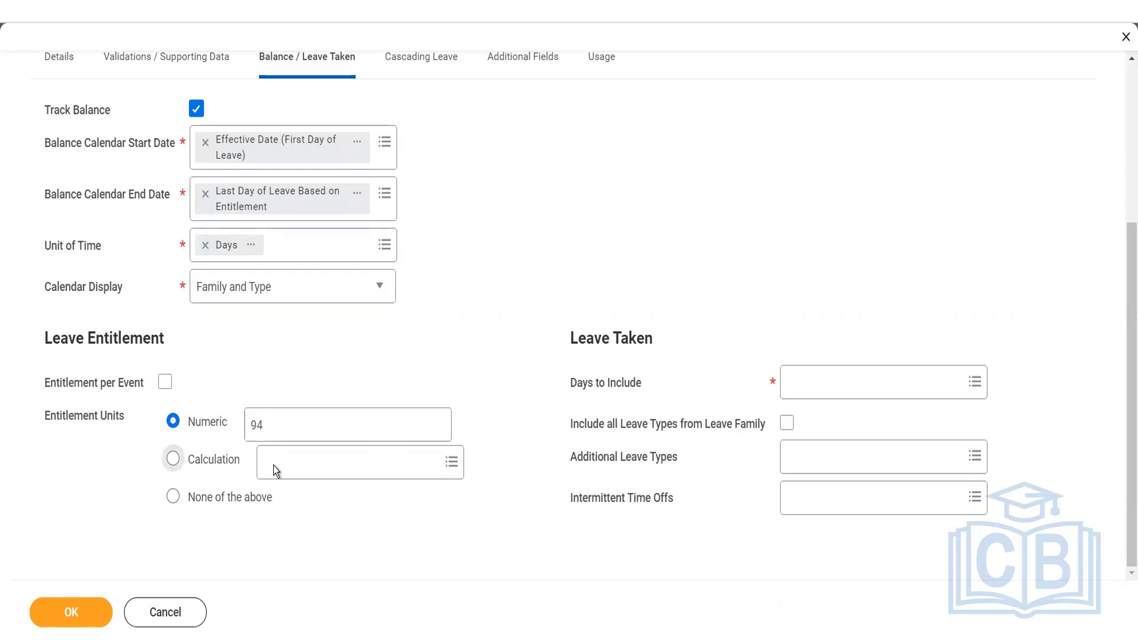
left_click(281, 463)
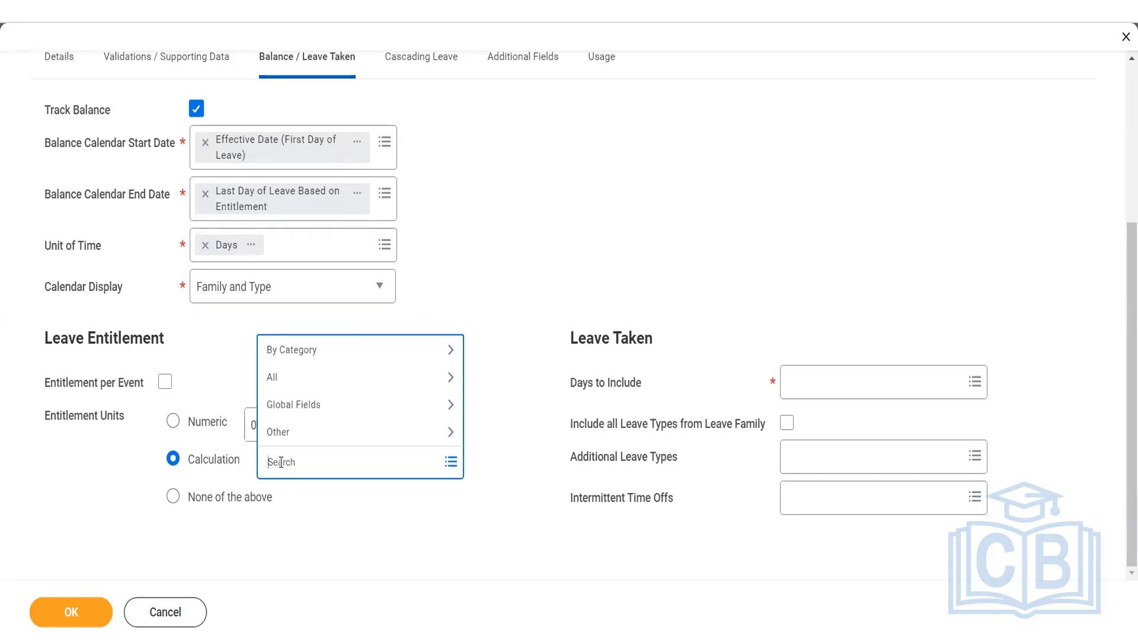
left_click(428, 376)
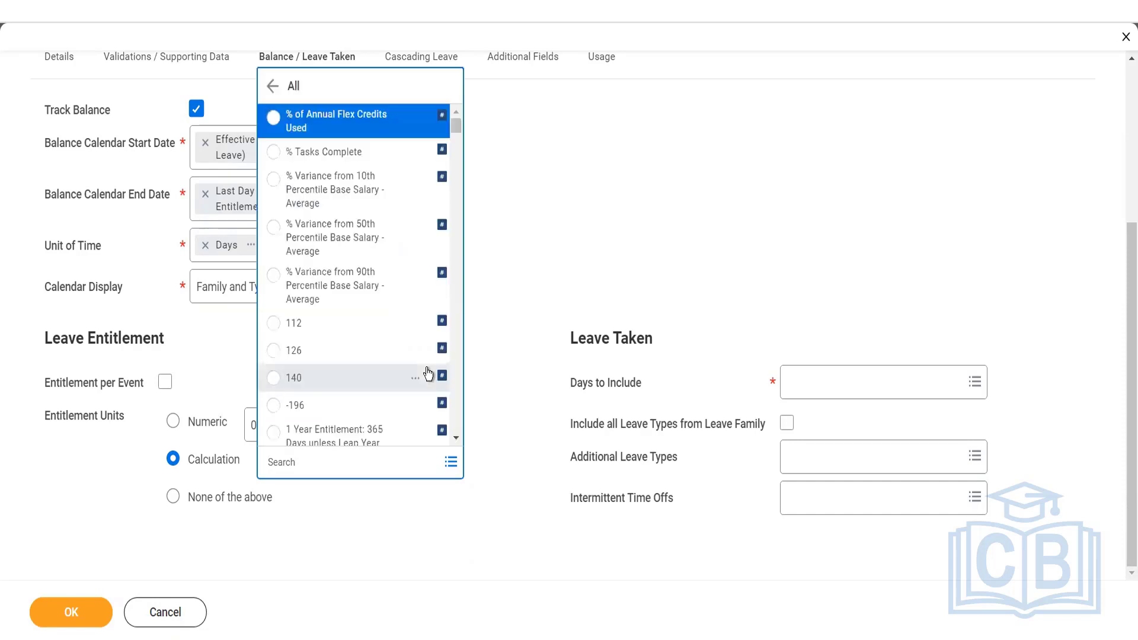
scroll(381, 373, "down", 4)
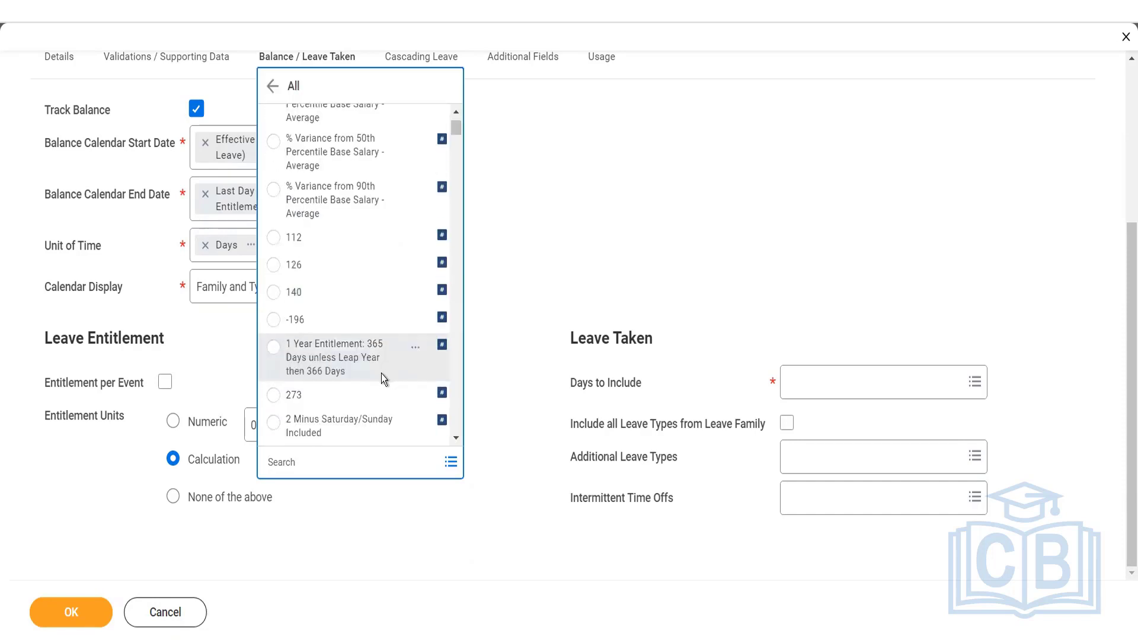
scroll(373, 383, "down", 3)
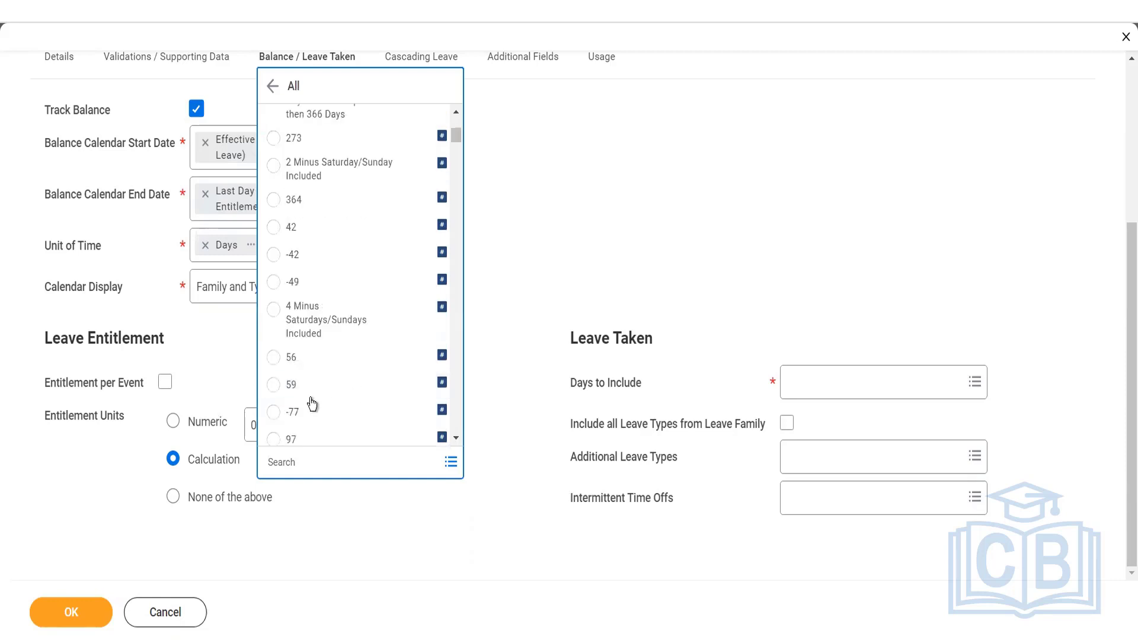
scroll(285, 415, "down", 1)
scroll(287, 427, "down", 1)
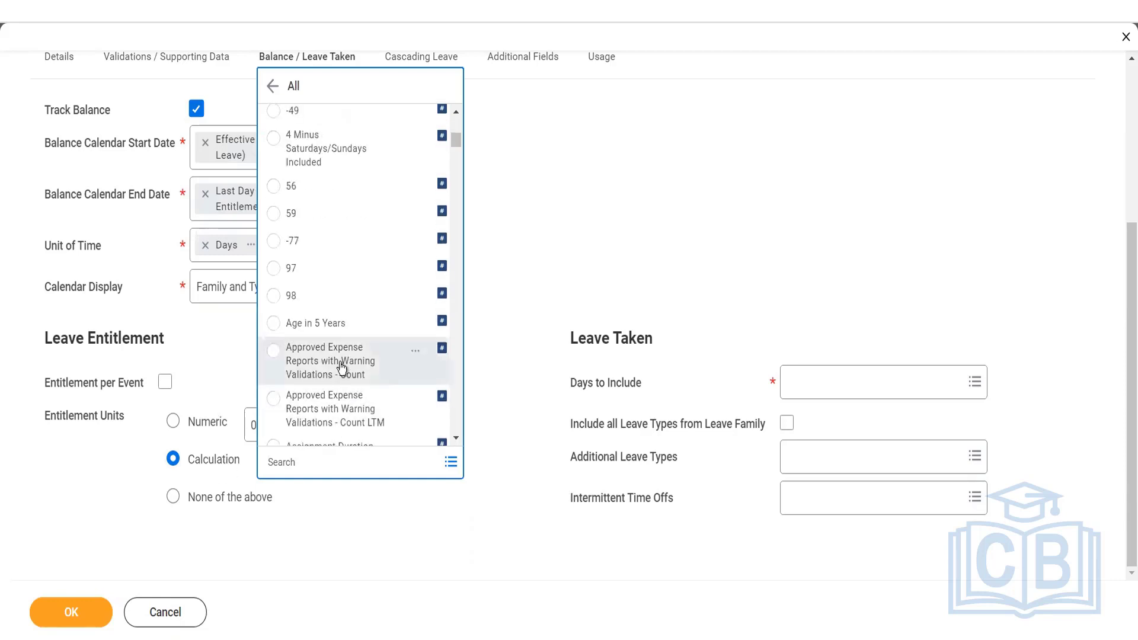
scroll(344, 352, "down", 1)
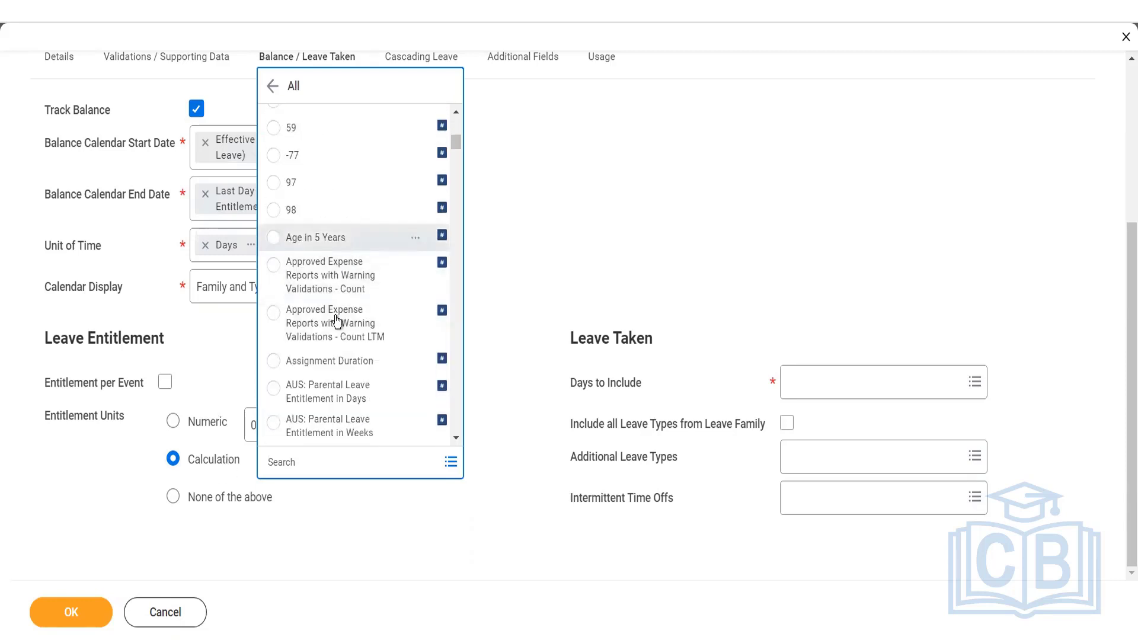
Examine the details of the AUS: Parental Leave Entitlement in Days and in Weeks calculations, and look through the remaining calculations.
left_click(418, 390)
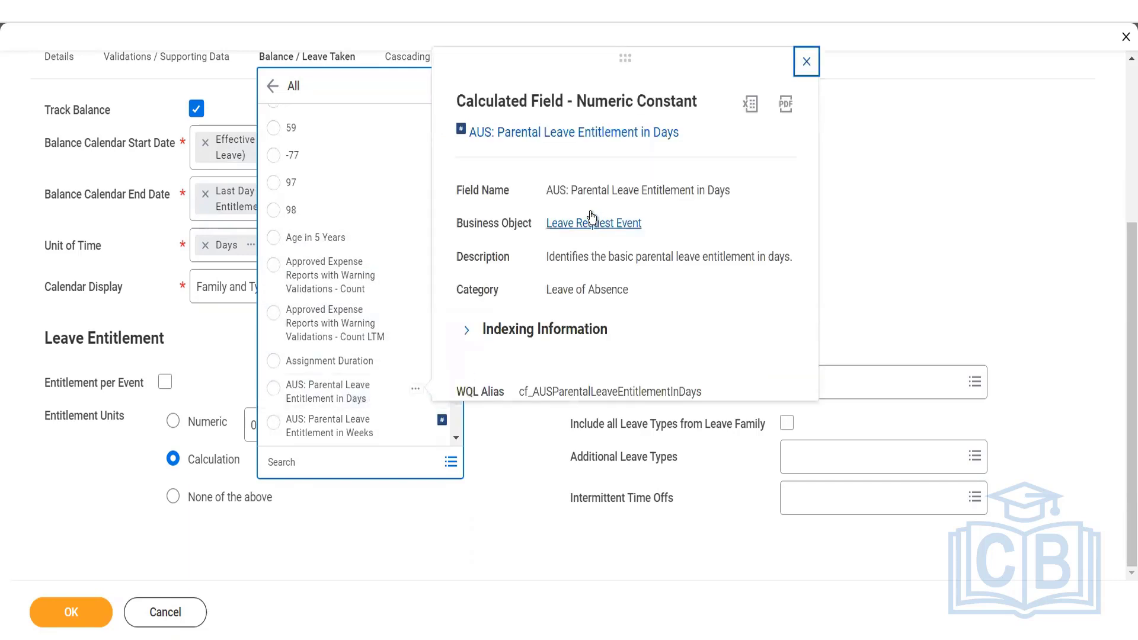
left_click(415, 423)
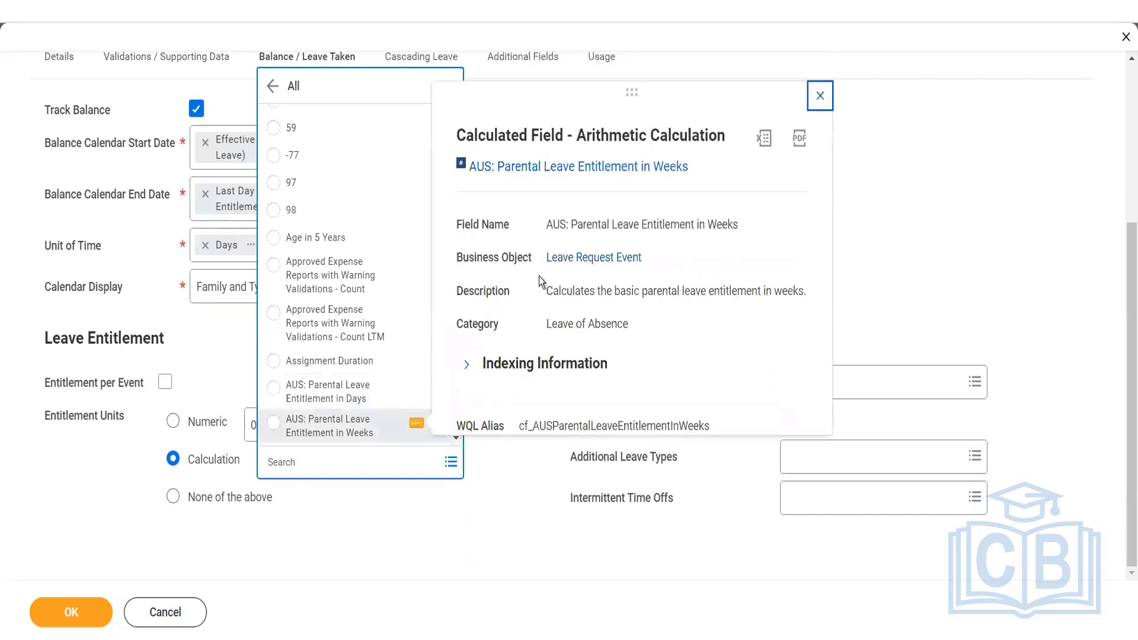
scroll(332, 329, "up", 5)
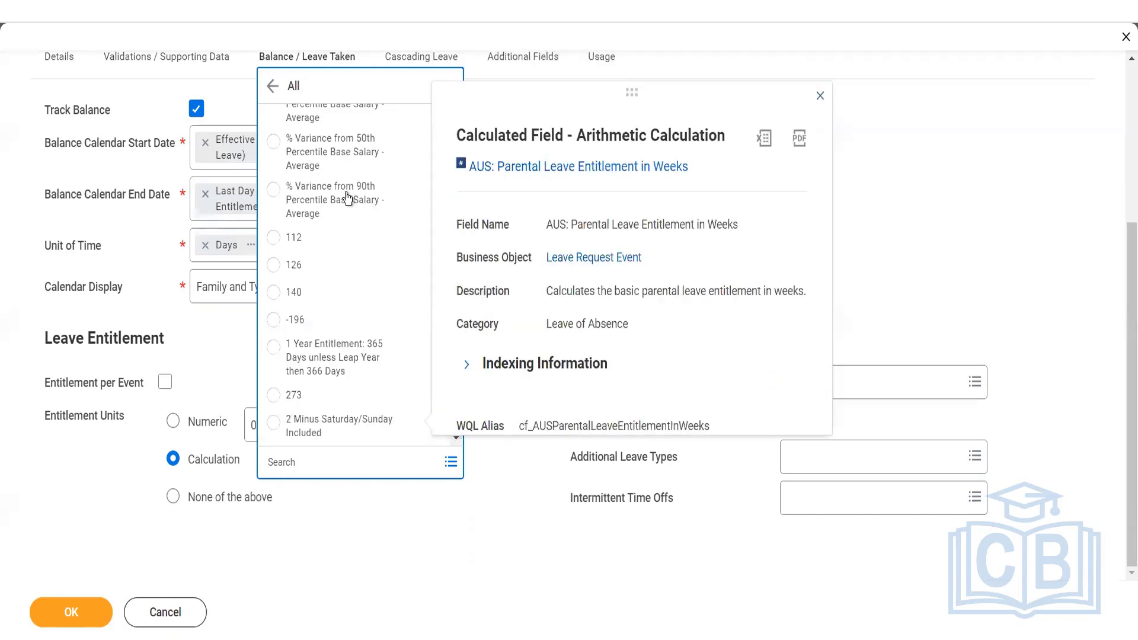
scroll(319, 318, "up", 2)
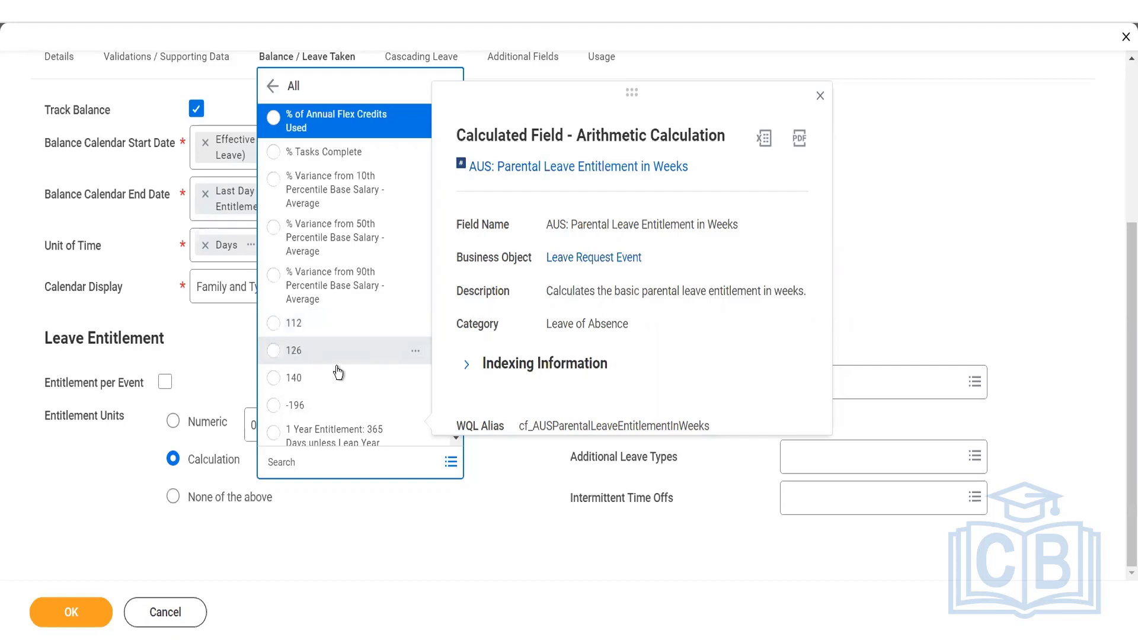
left_click(454, 440)
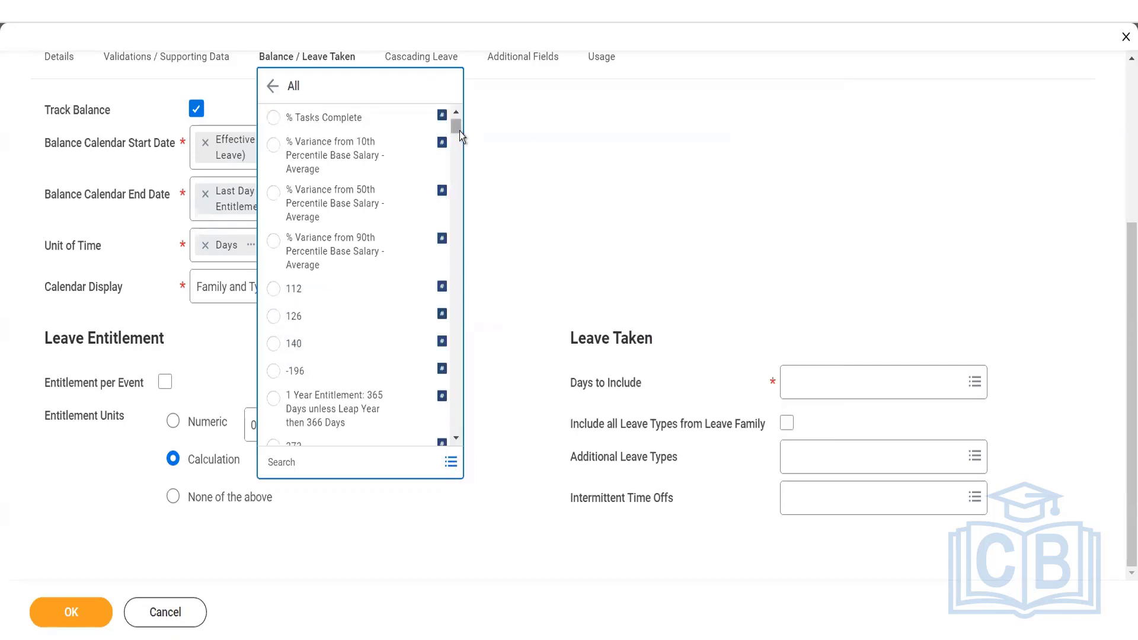
left_click_drag(460, 130, 449, 250)
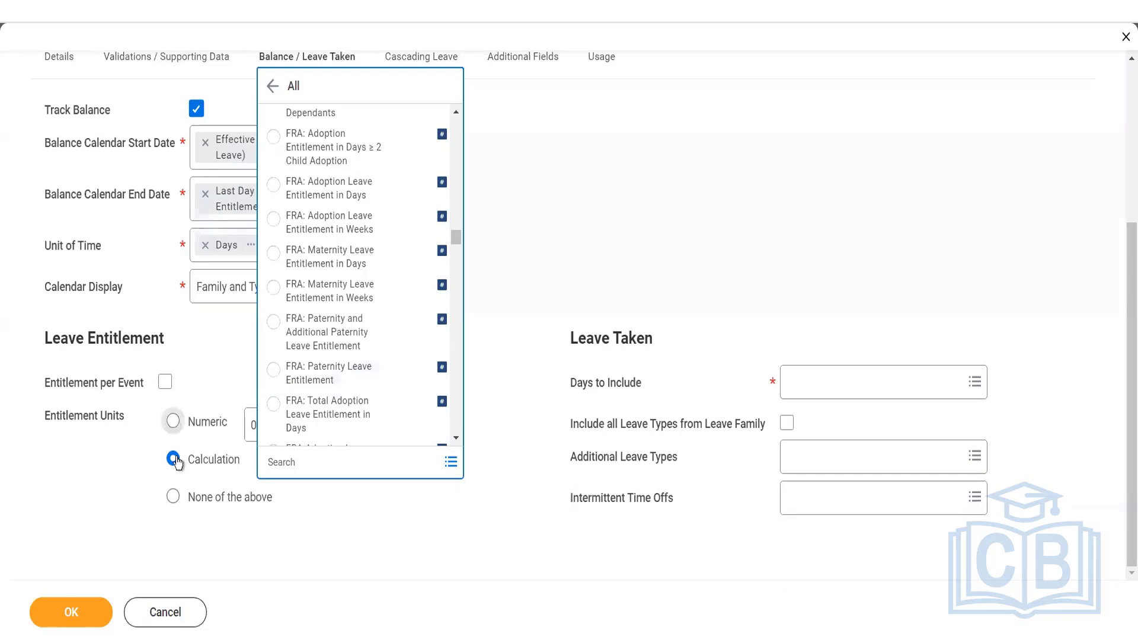
Try None of the above for the entitlement units and switch Entitlement per Event on and off again.
left_click(173, 497)
left_click(165, 382)
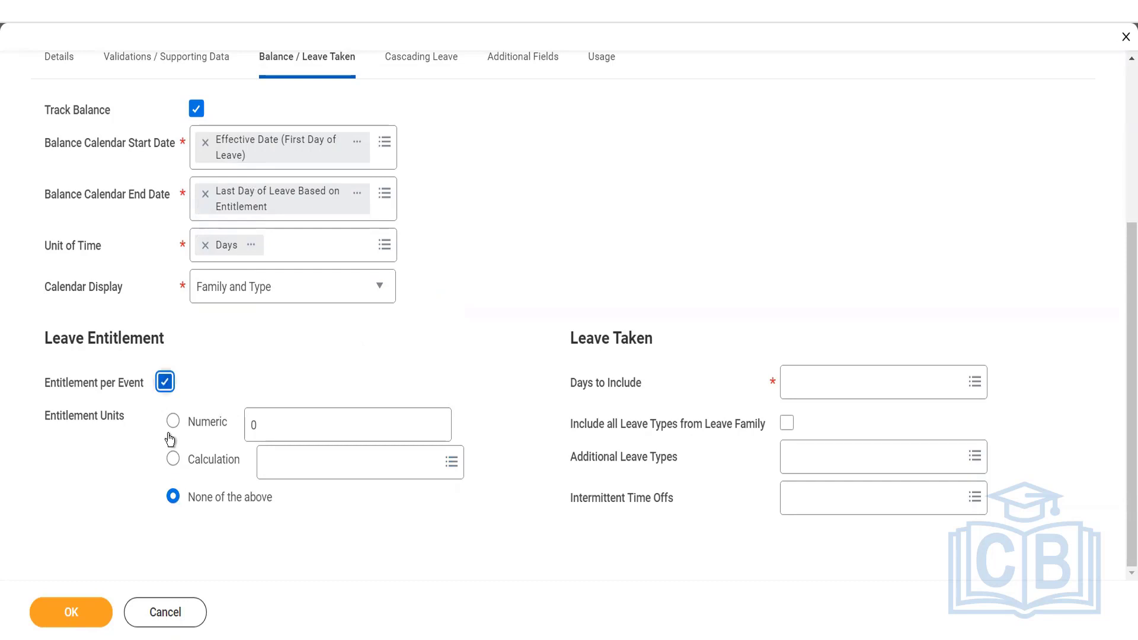
left_click(165, 382)
Set the leave entitlement units back to Numeric with a value of 94.
left_click(272, 422)
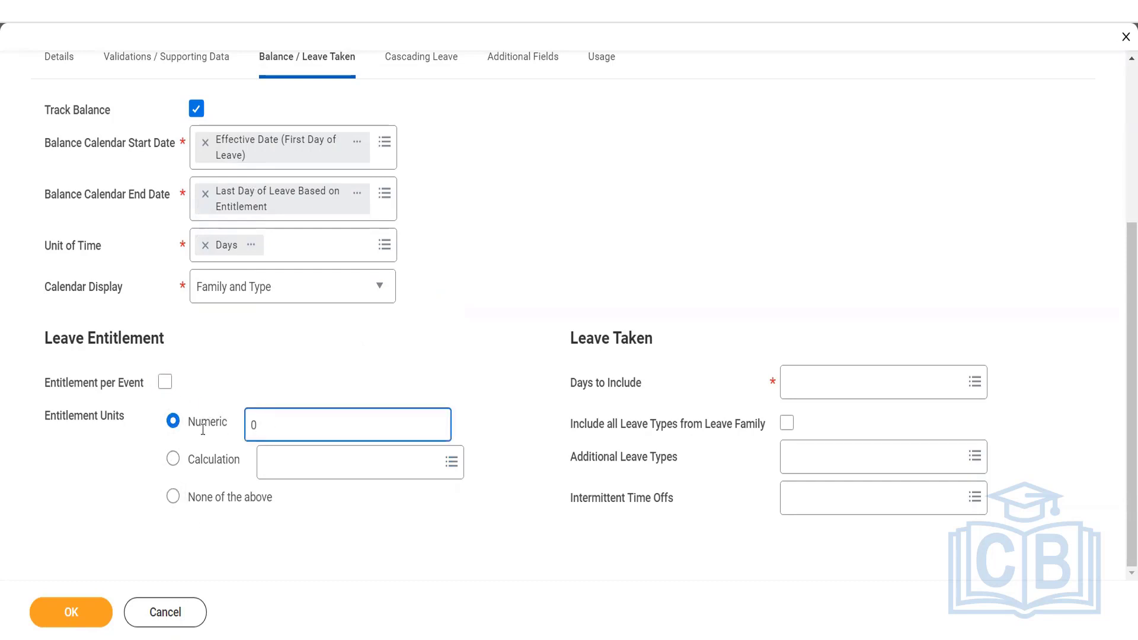
type("94")
left_click(565, 330)
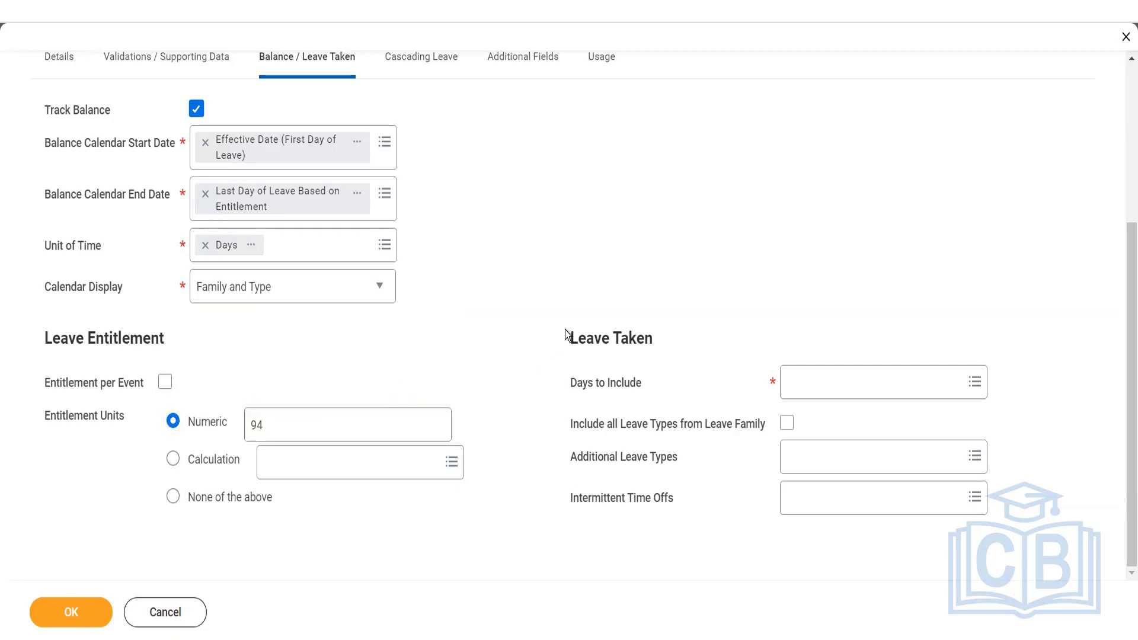
Set the leave taken Days to Include to Weekdays (Mon - Fri) and include all leave types from the leave family.
left_click(834, 383)
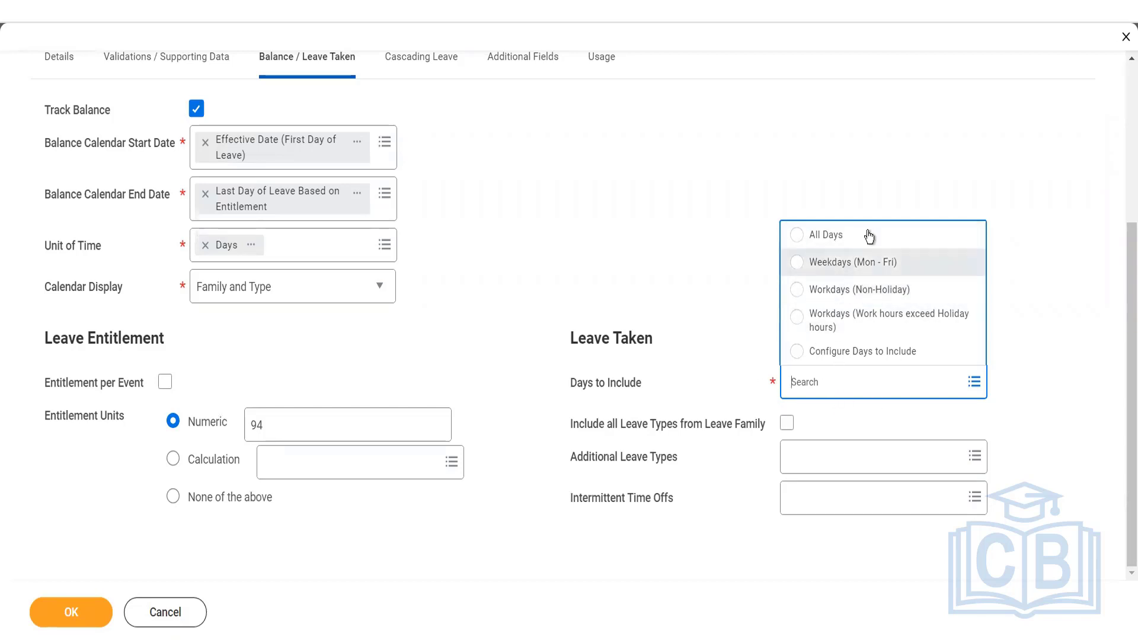
left_click(854, 263)
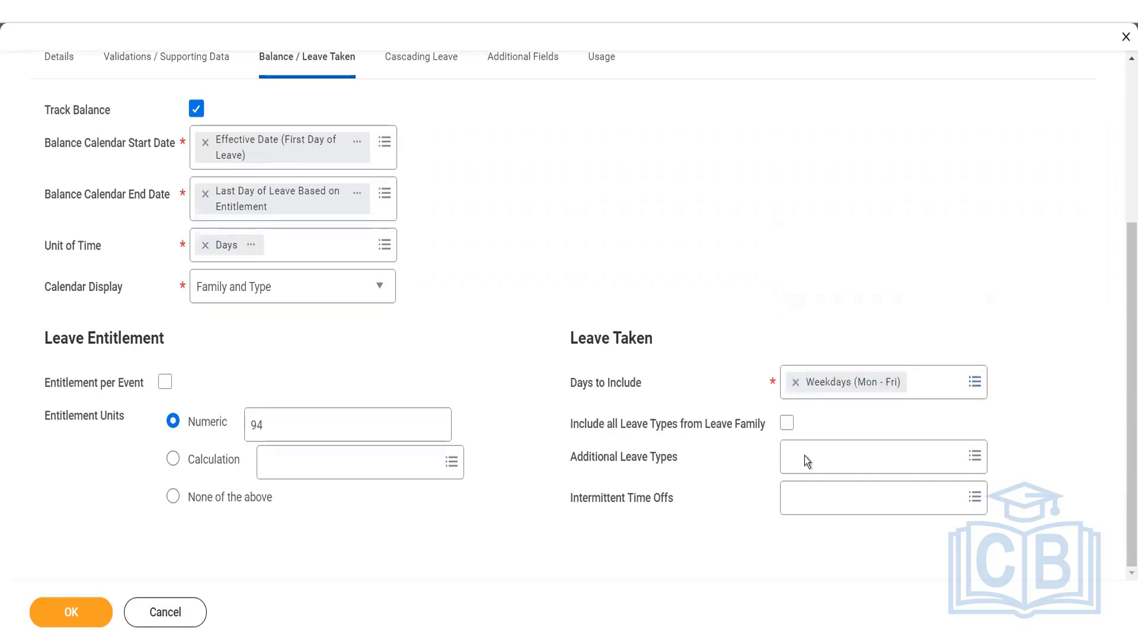
left_click(788, 423)
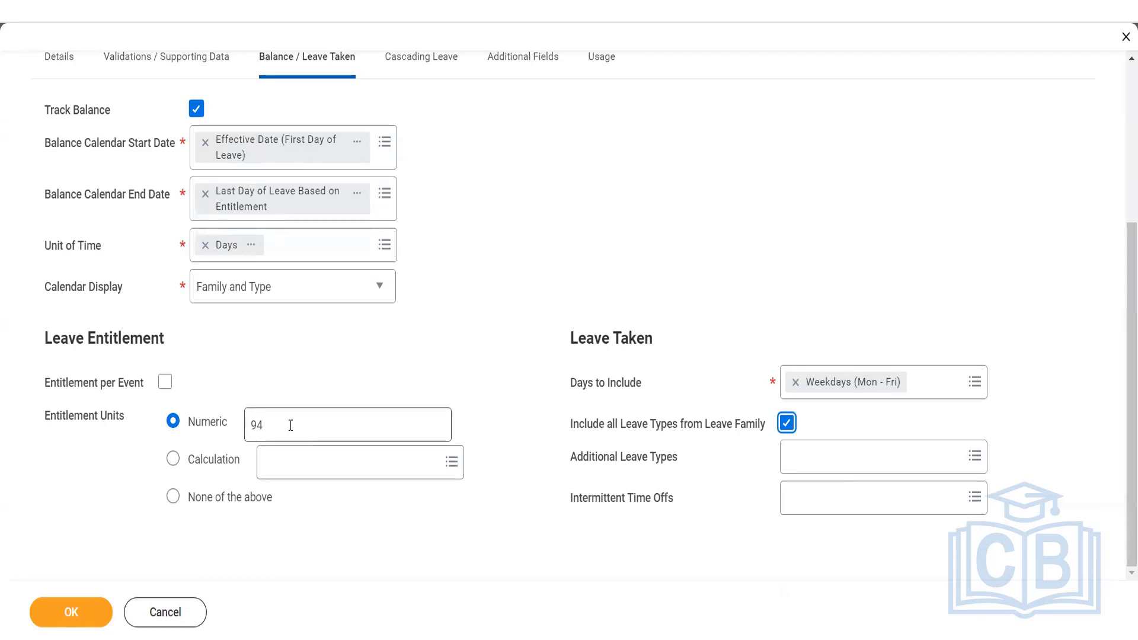
Review the IND Maternity leave type's name, balance tracking, entitlement and leave taken settings.
scroll(158, 251, "up", 4)
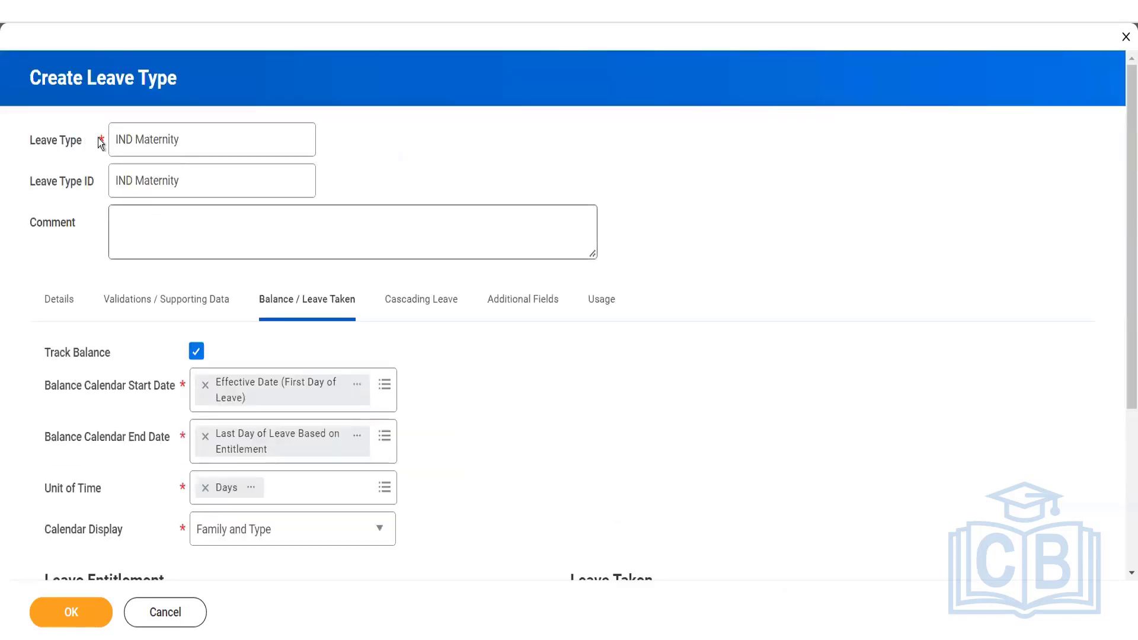
scroll(609, 446, "down", 4)
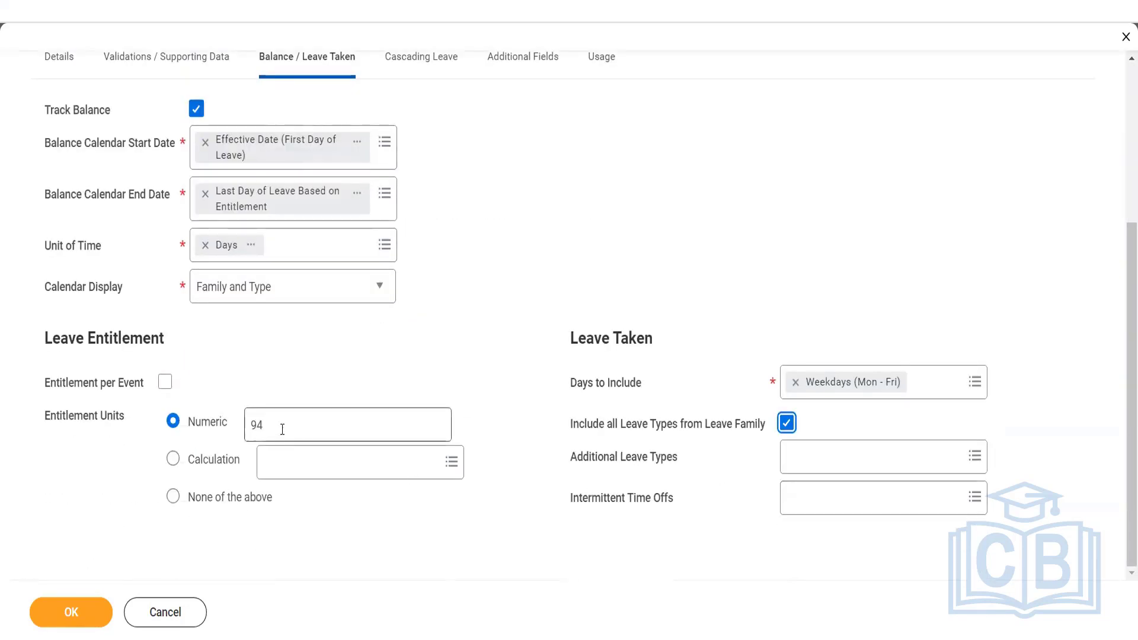
scroll(178, 177, "up", 4)
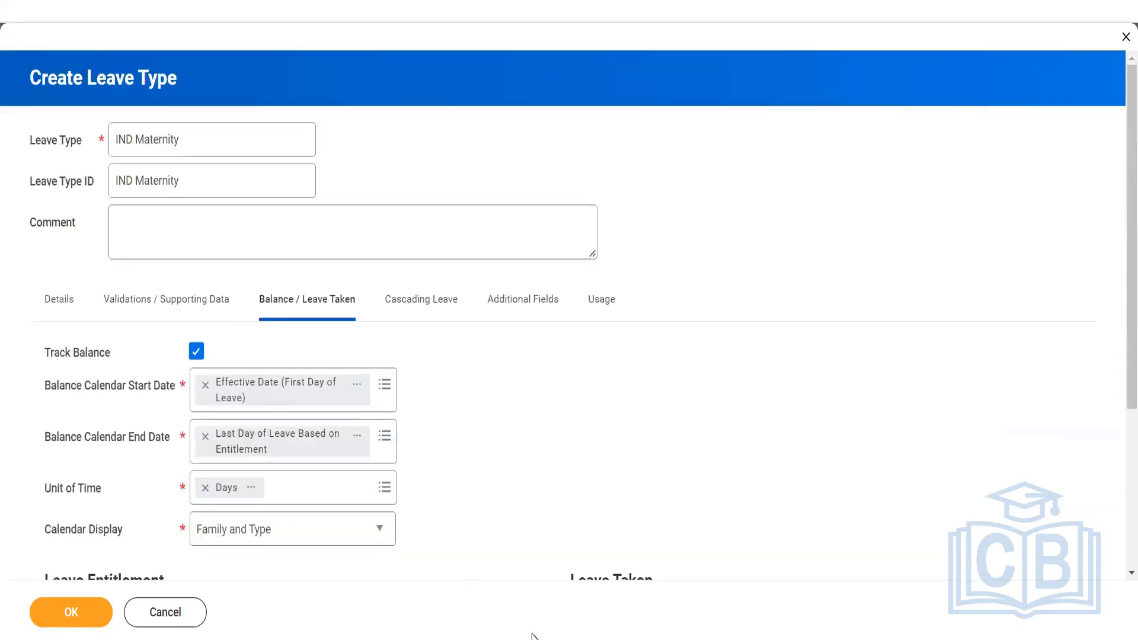
scroll(507, 495, "down", 4)
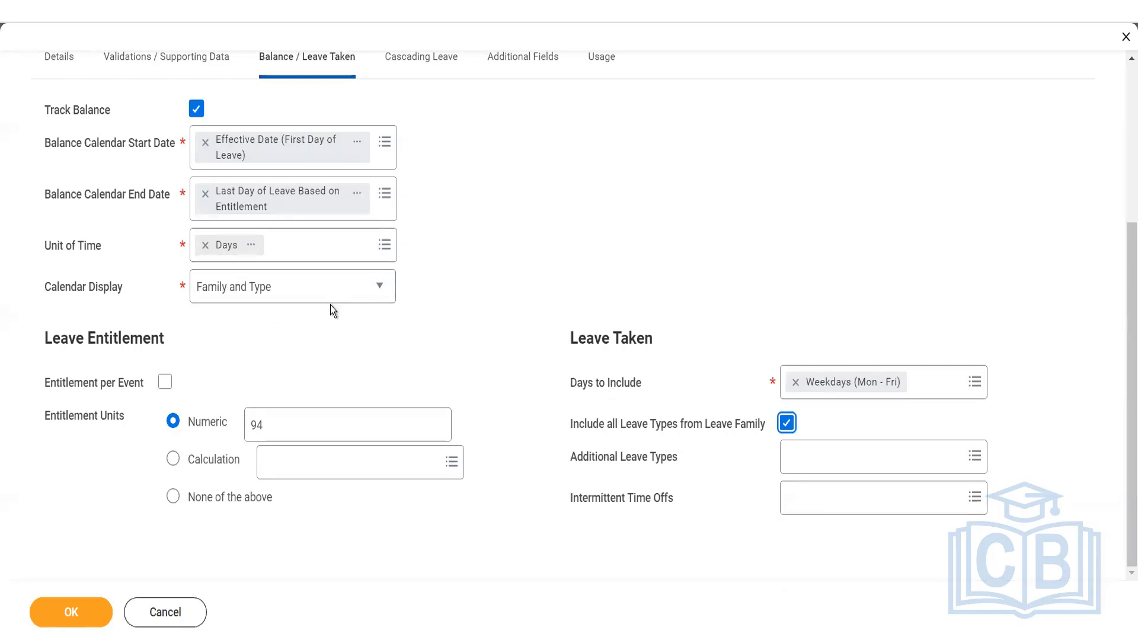
scroll(330, 309, "up", 4)
scroll(480, 343, "down", 3)
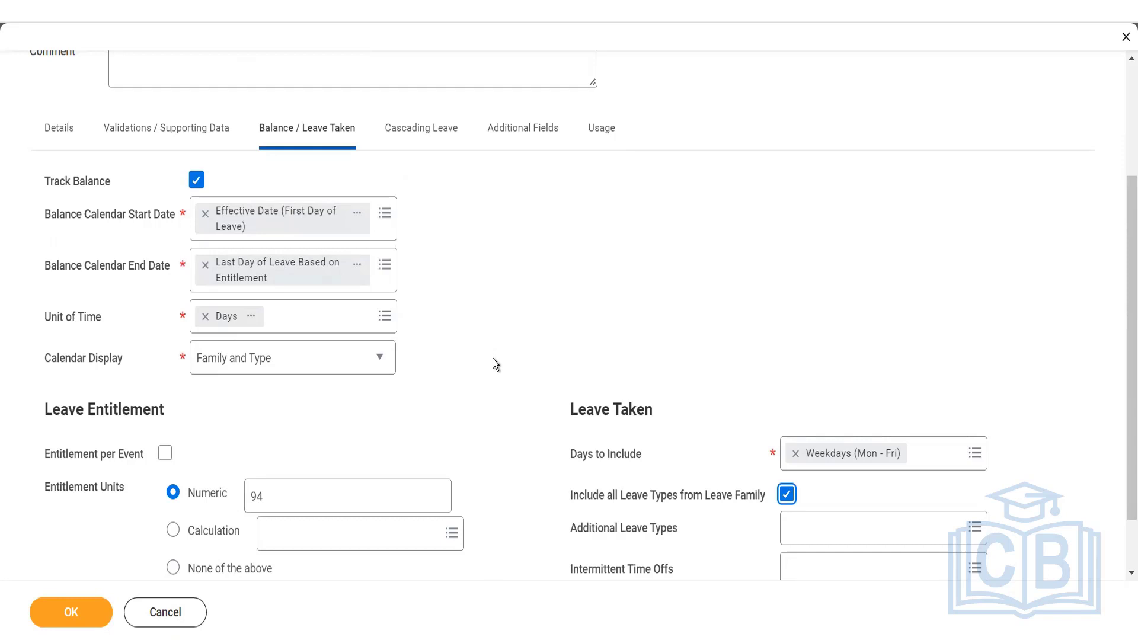
scroll(493, 363, "down", 1)
scroll(450, 375, "up", 4)
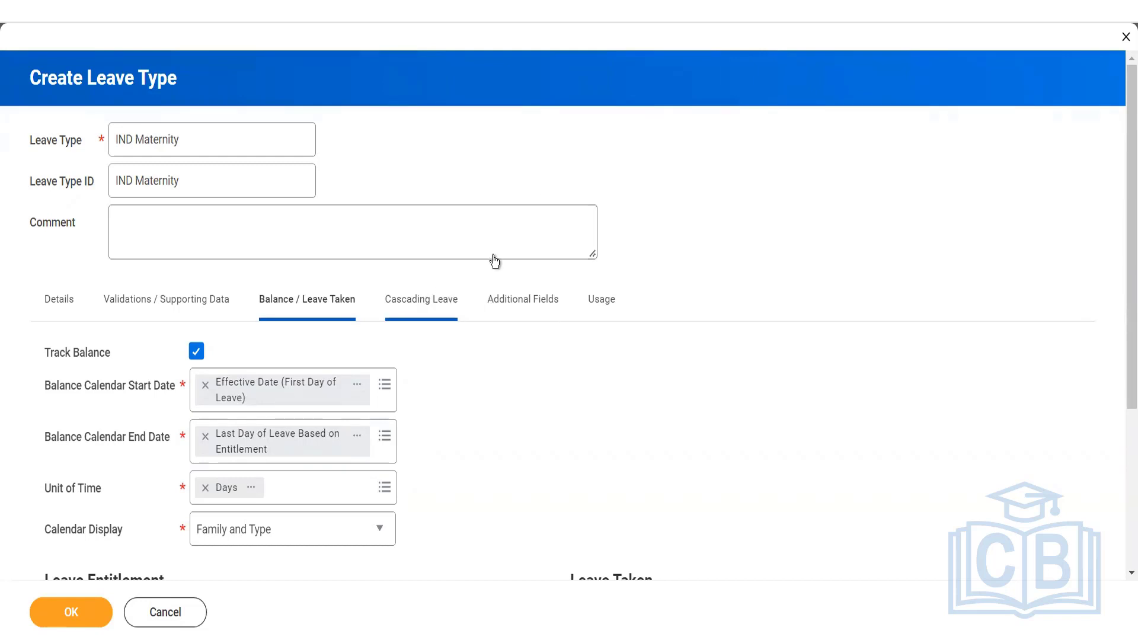
scroll(908, 464, "down", 4)
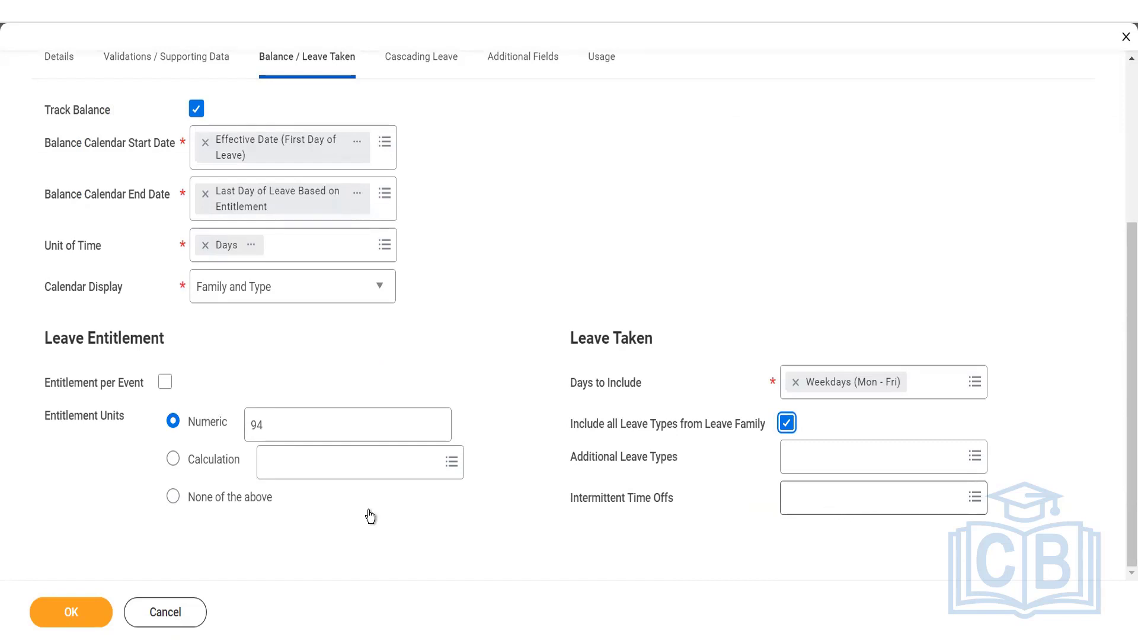
scroll(125, 392, "up", 5)
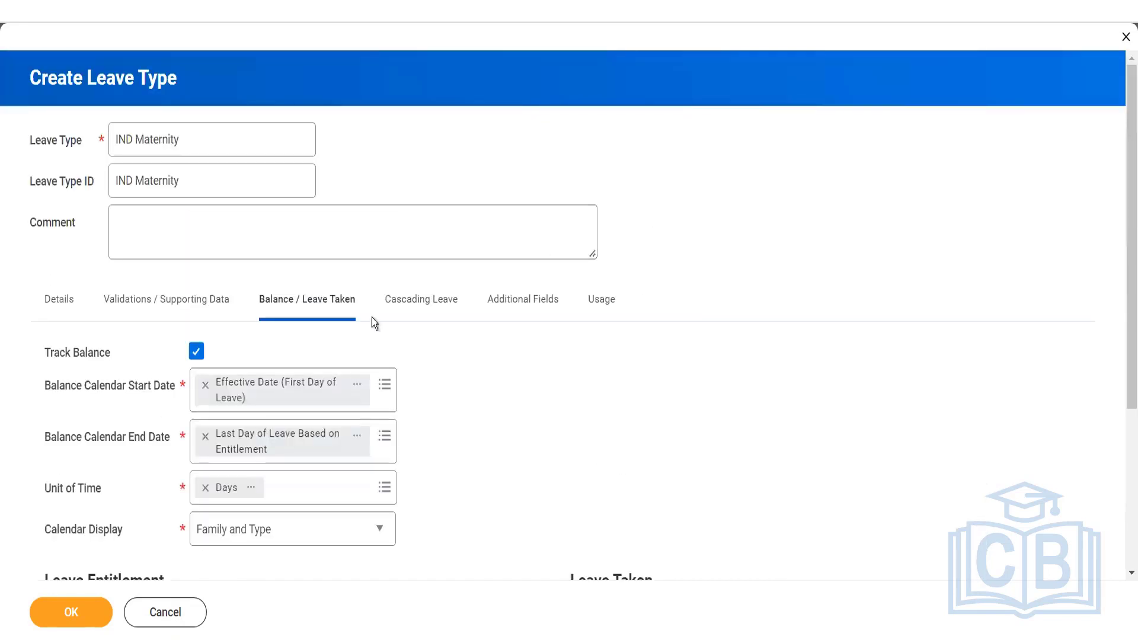
Add Birth Mother as a leave reason in the leave type's additional fields.
left_click(432, 297)
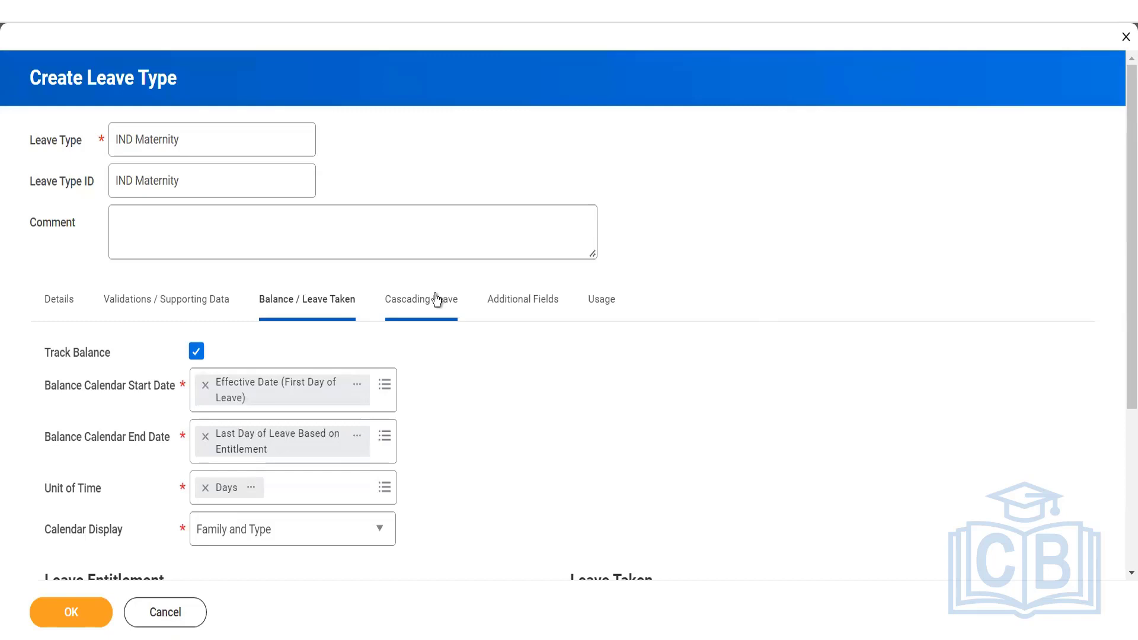
left_click(529, 303)
scroll(457, 272, "down", 3)
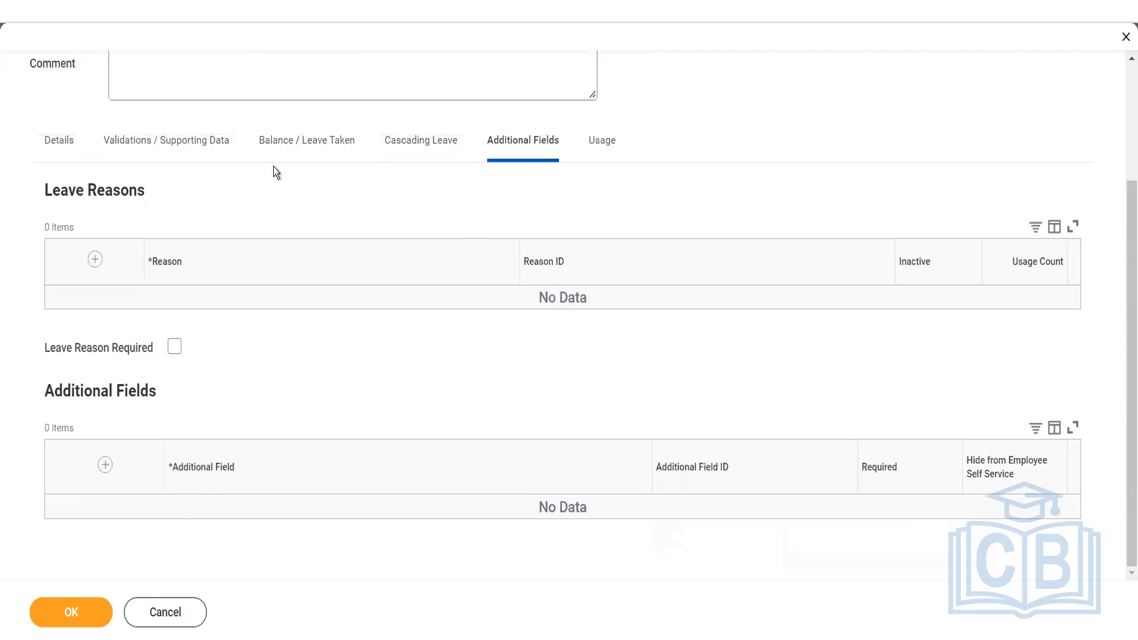
left_click(96, 259)
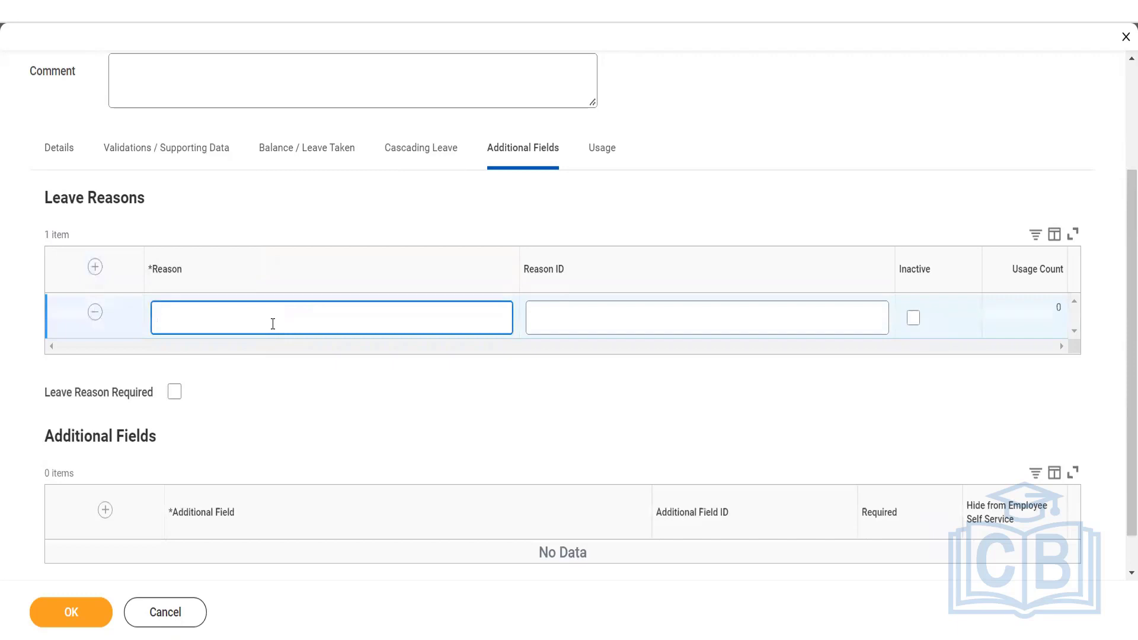
type("Birth Mother")
Add two more leave reasons named Other and Birth Non Mother.
left_click(71, 236)
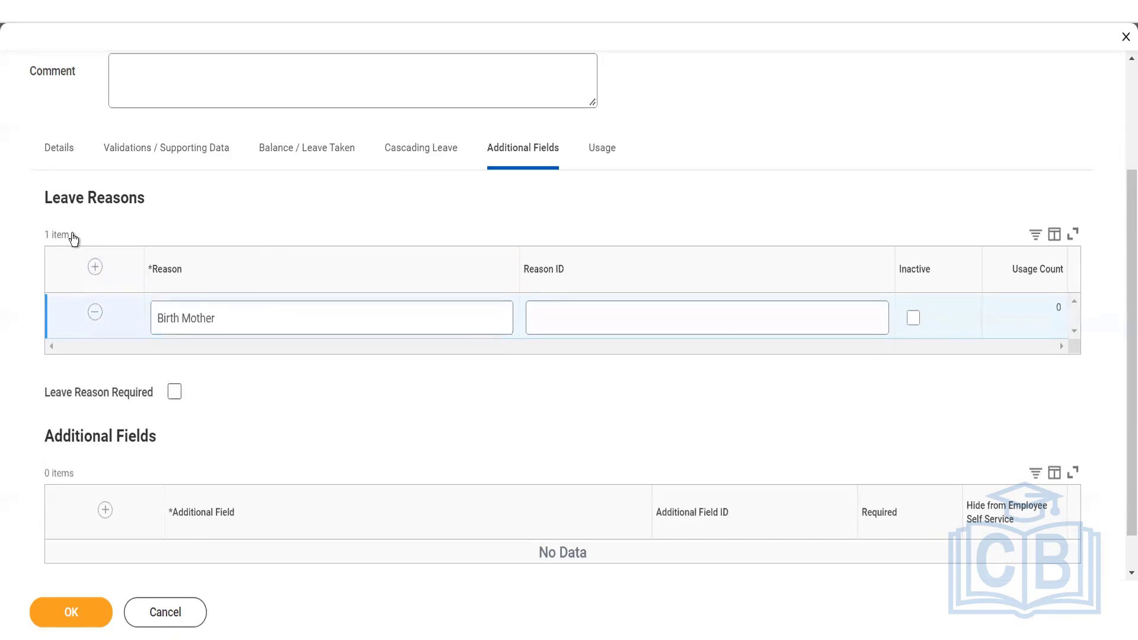
left_click(223, 324)
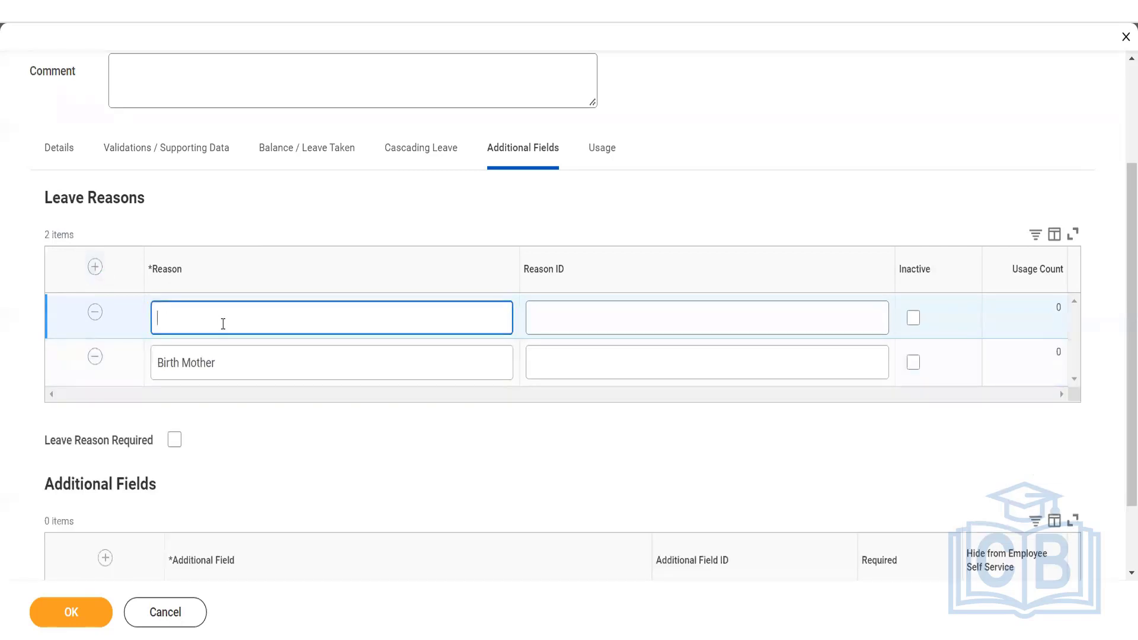
type("Other")
left_click(95, 267)
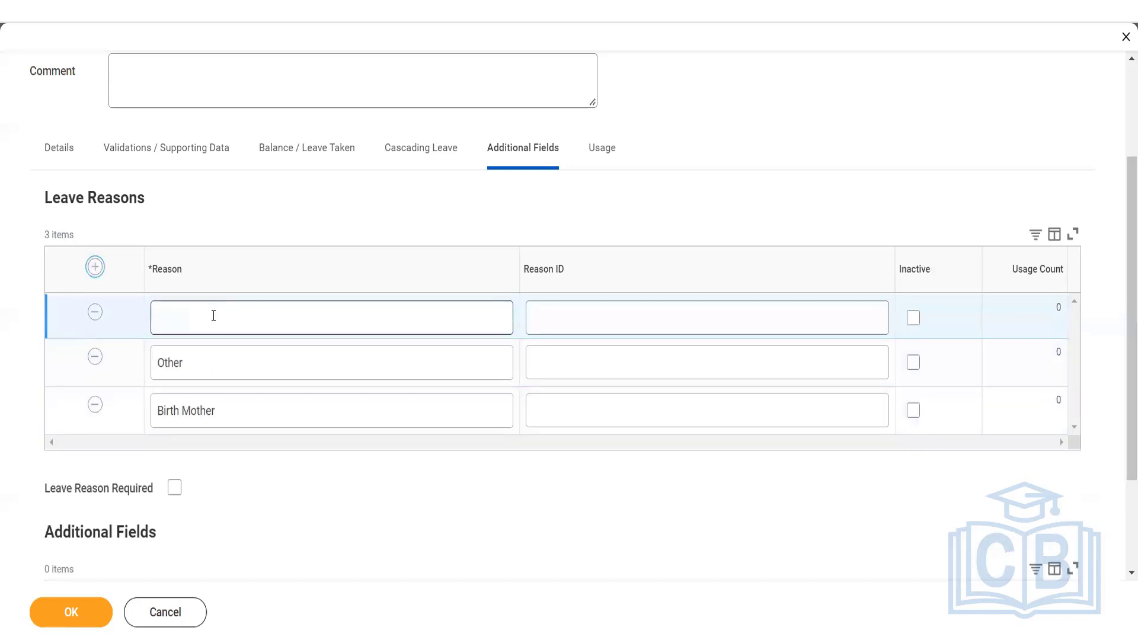
left_click(214, 315)
type("Birth")
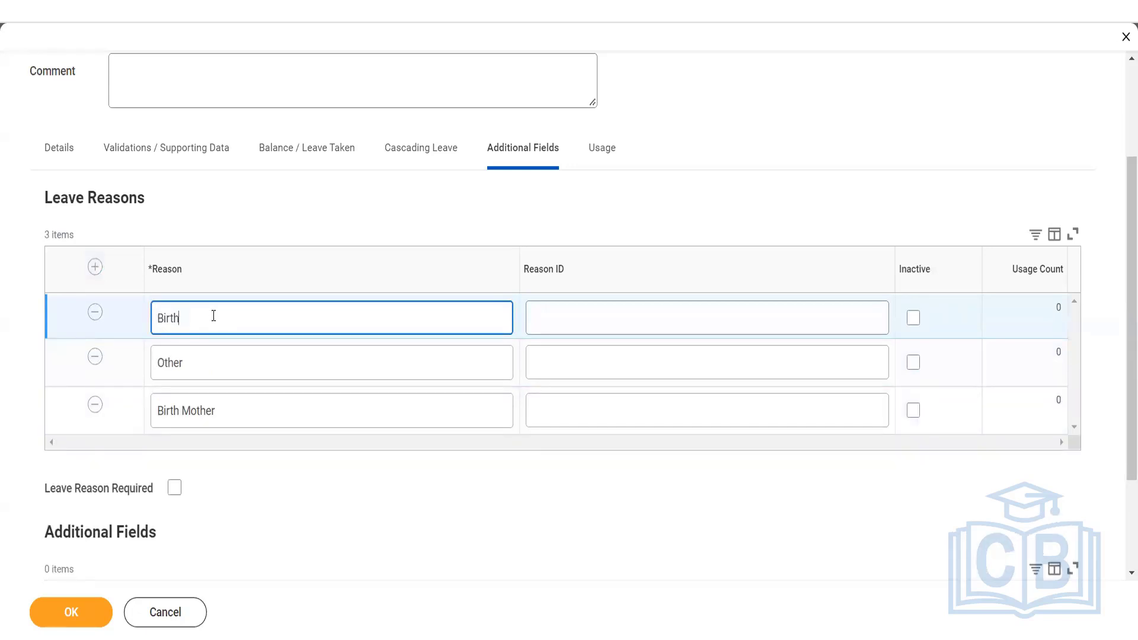
type(" Non Mother")
left_click(311, 482)
Recheck the validation rule and balance settings, and make a leave reason required for the leave type.
left_click(204, 157)
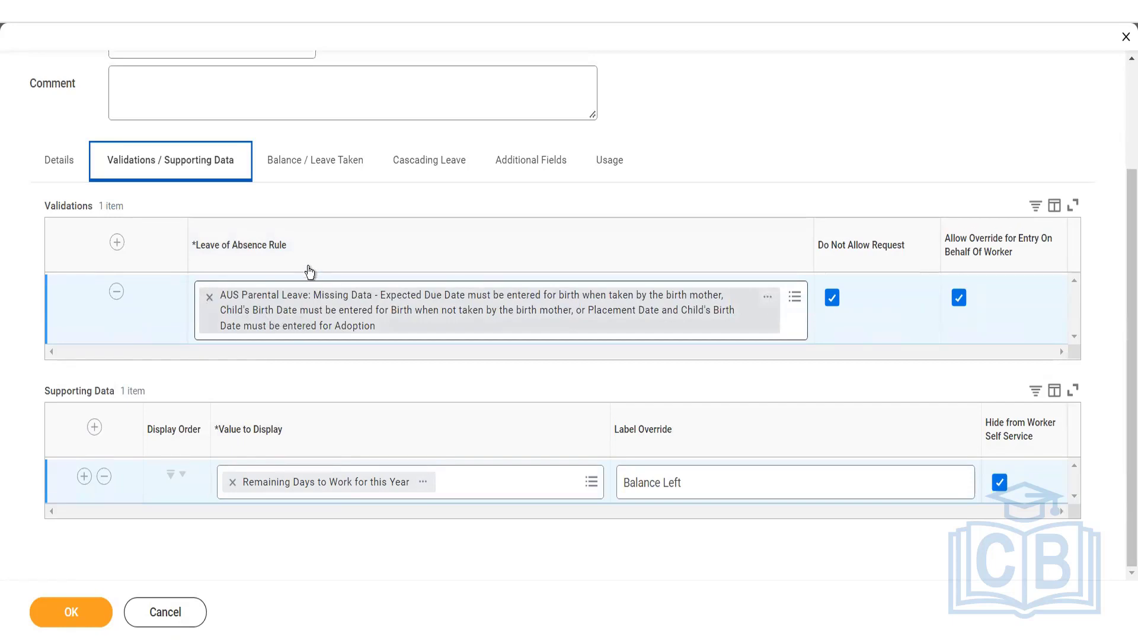
left_click(349, 157)
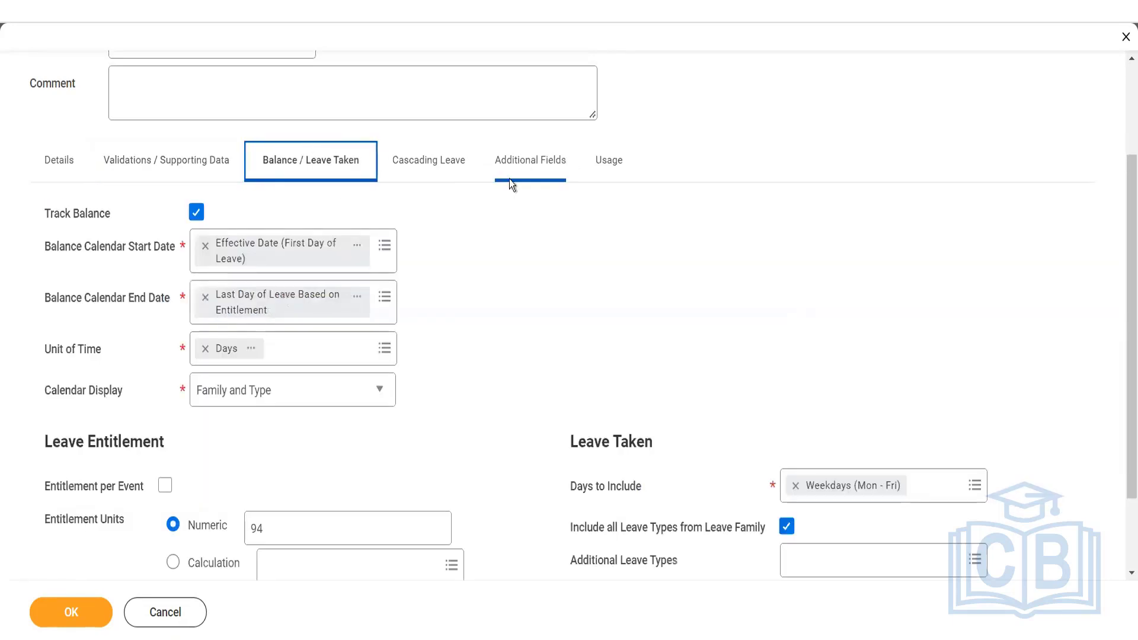
left_click(511, 177)
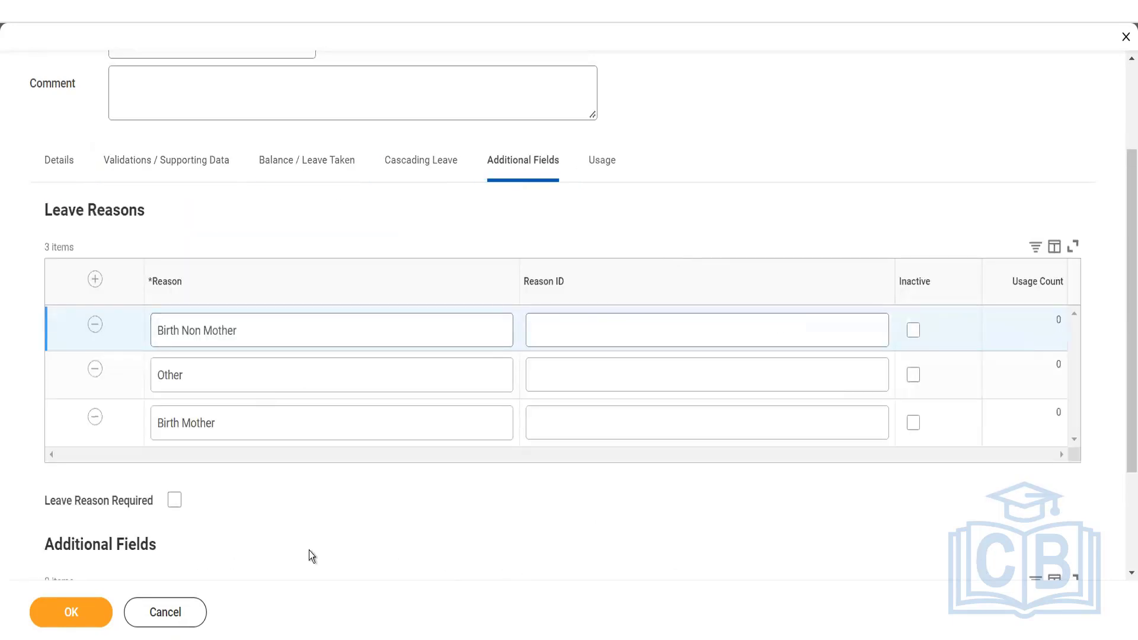
left_click(172, 500)
Add Child's Birth Date and Expected Due Date as additional fields of the leave type.
scroll(284, 488, "down", 3)
left_click(105, 466)
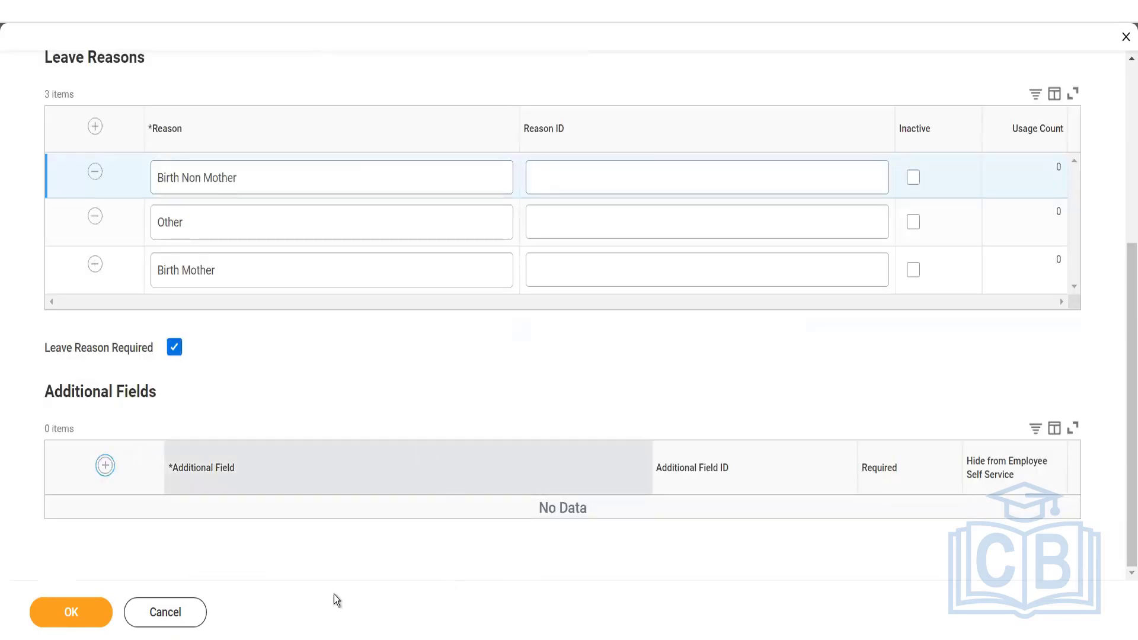
left_click(301, 523)
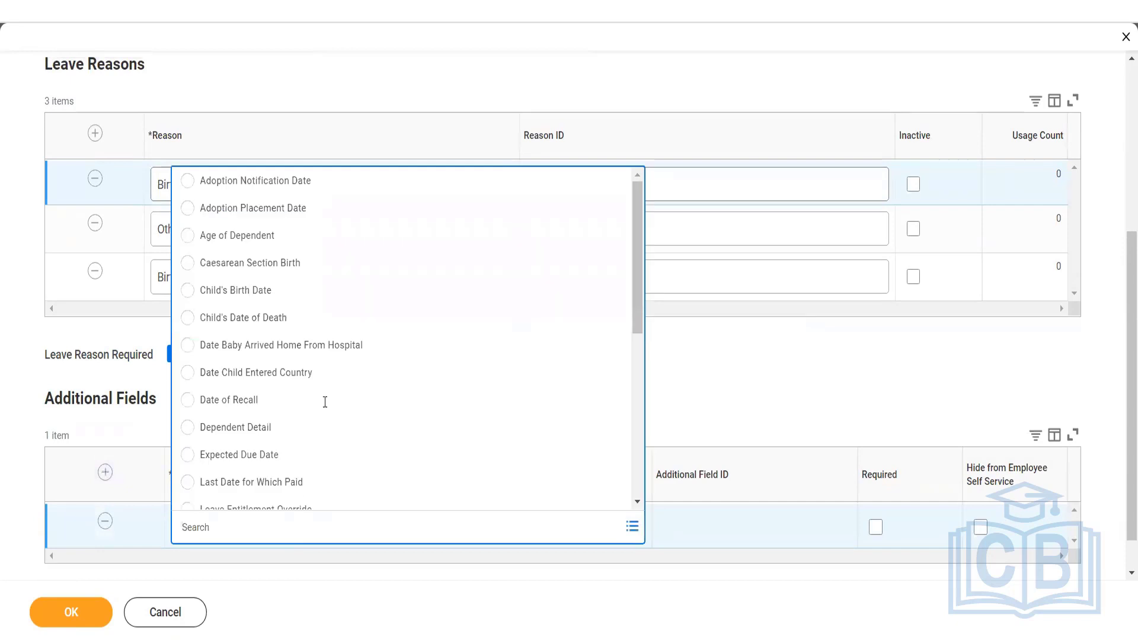
left_click(326, 289)
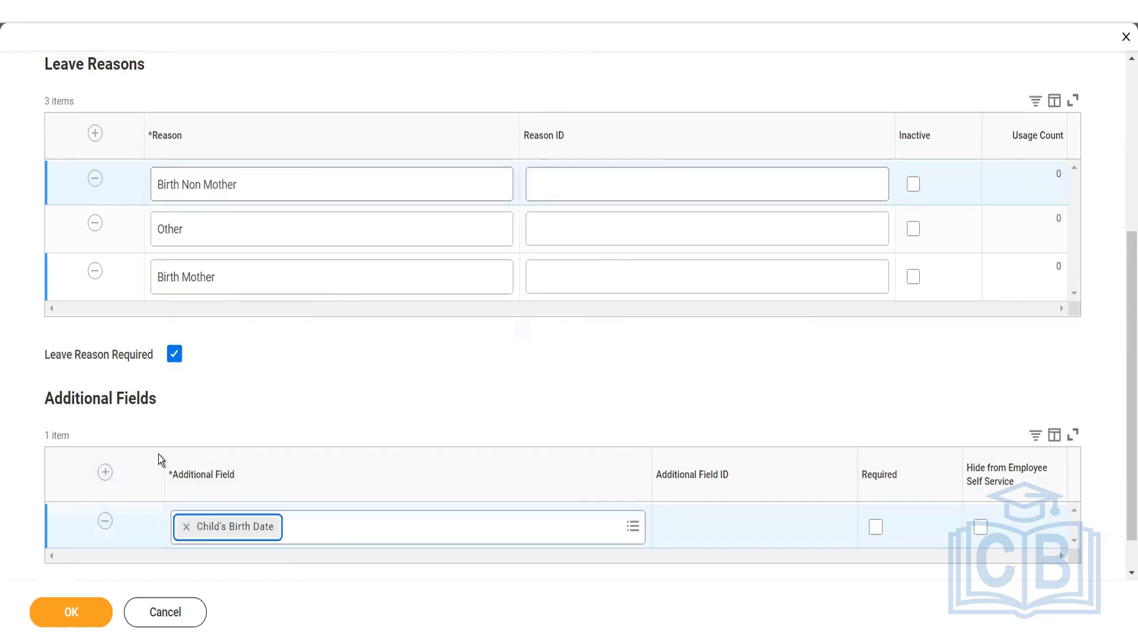
left_click(105, 473)
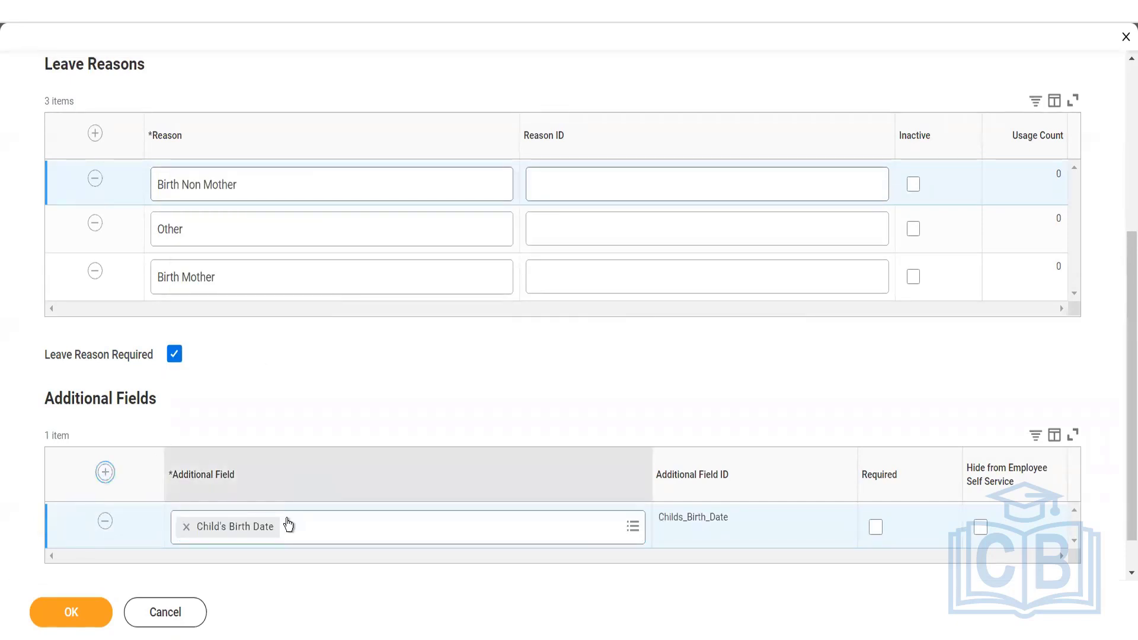
left_click(265, 528)
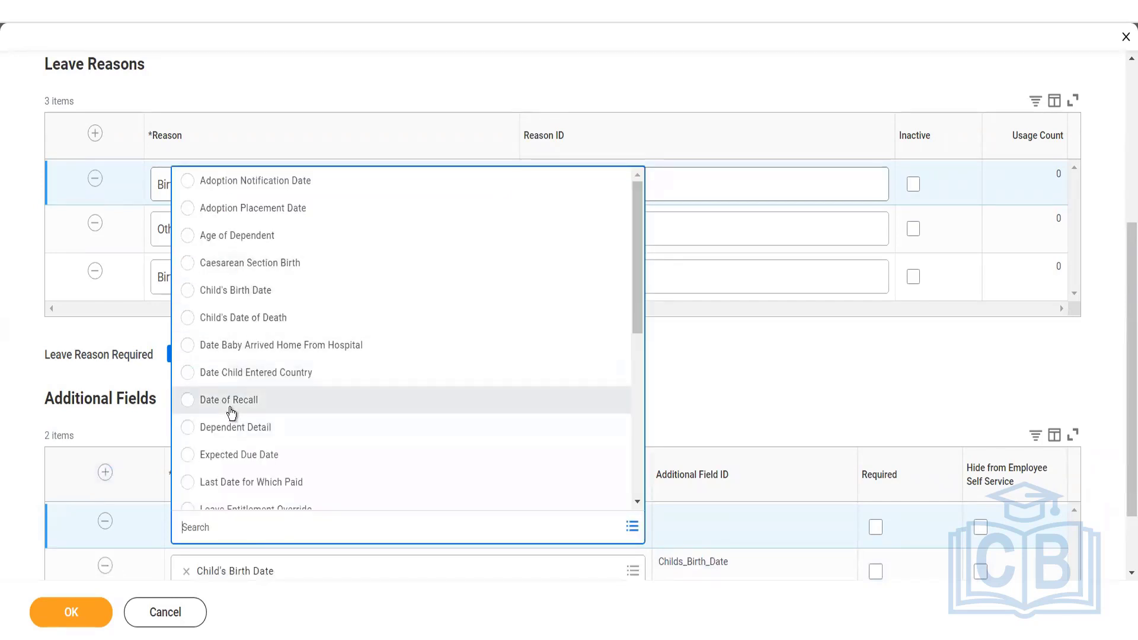
left_click(188, 456)
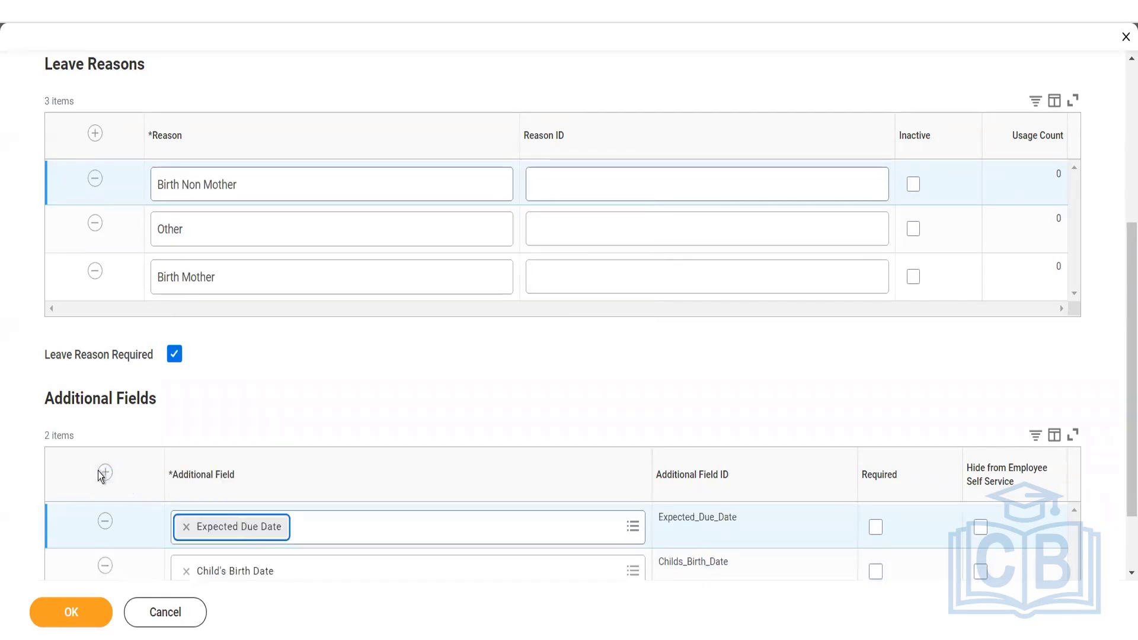
Add Adoption Placement Date as a third additional field.
left_click(102, 473)
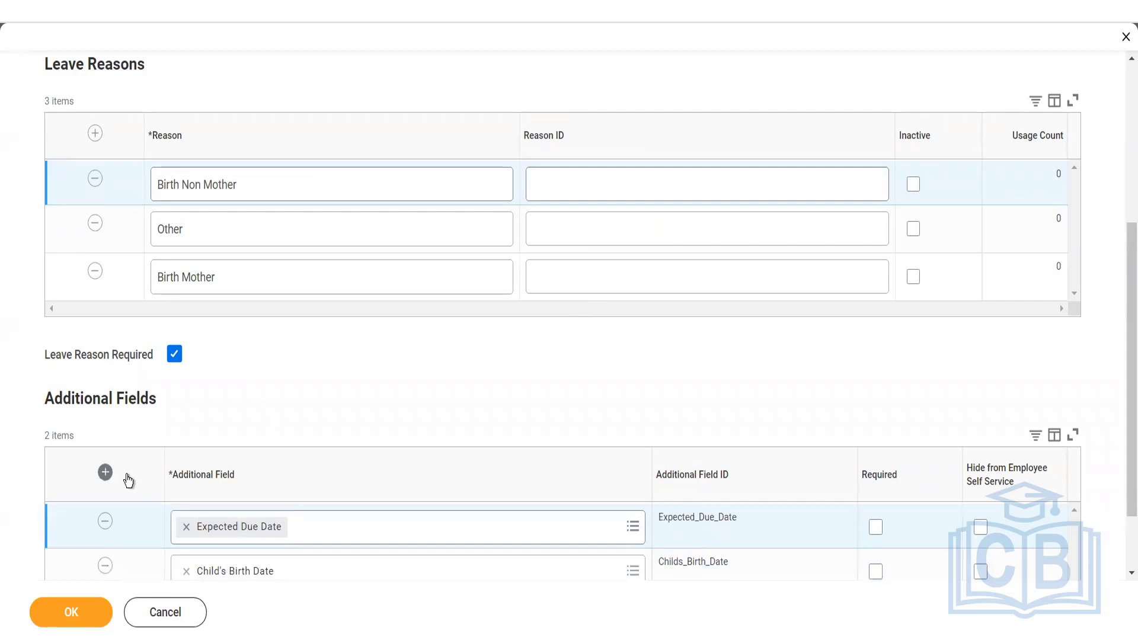
left_click(351, 522)
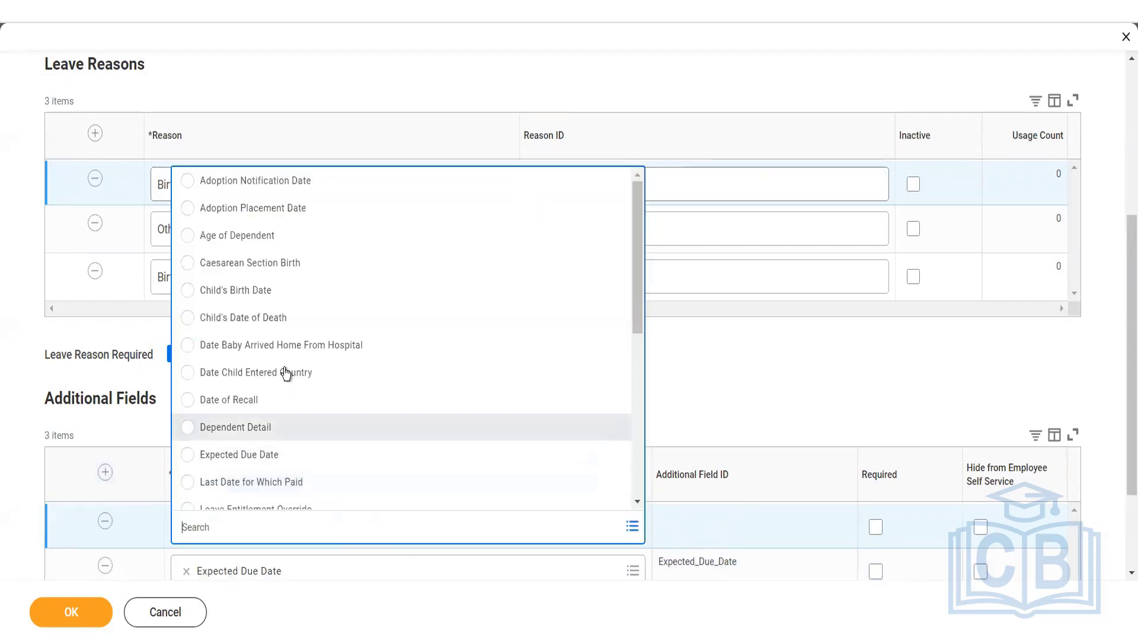
scroll(264, 363, "down", 5)
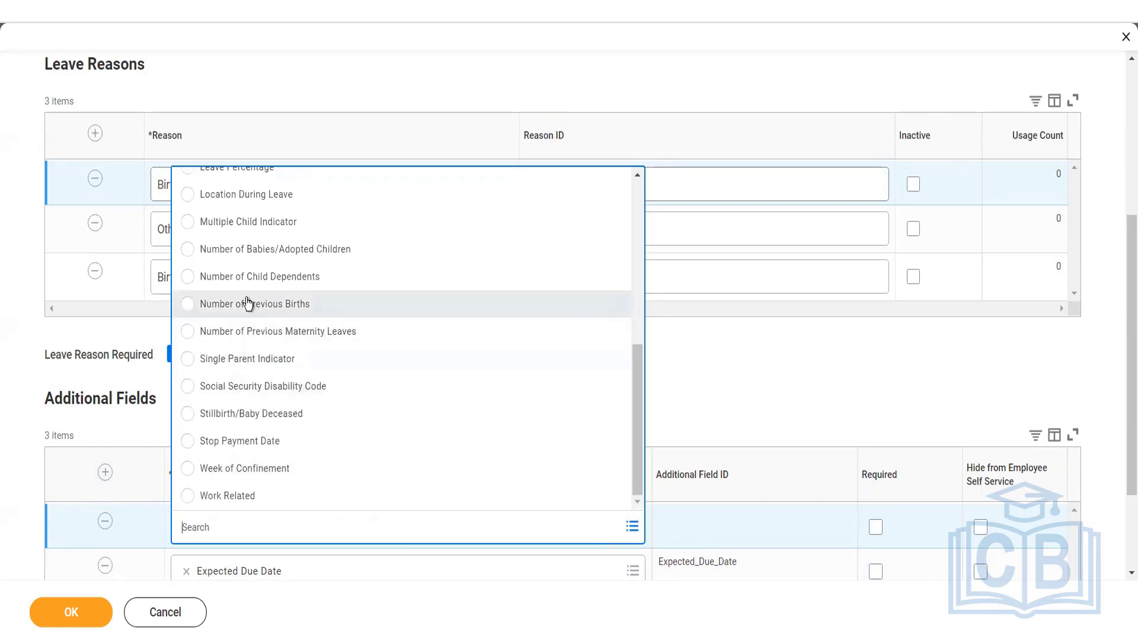
scroll(258, 282, "up", 5)
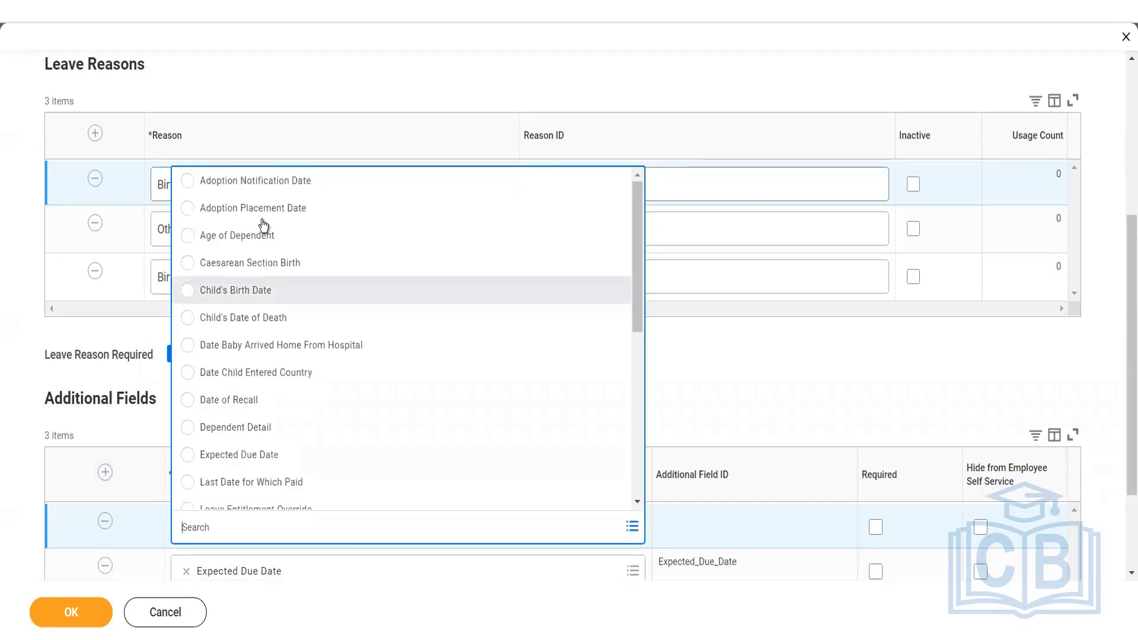
left_click(265, 208)
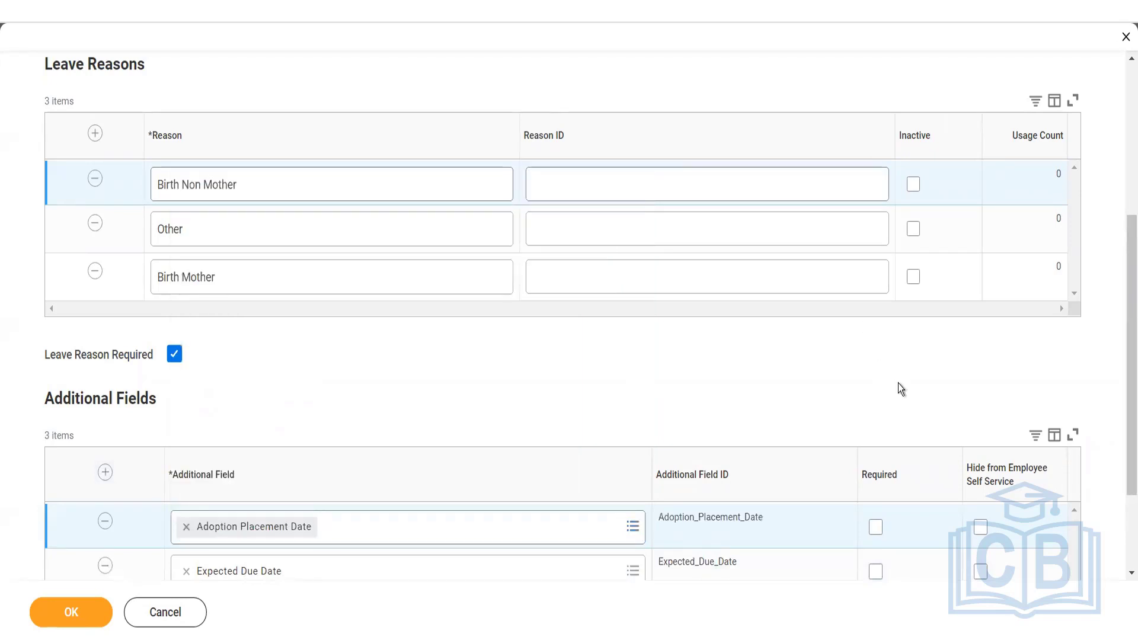
Compare the leave reasons and additional fields with the validation rule, and save the new leave type.
scroll(859, 421, "down", 3)
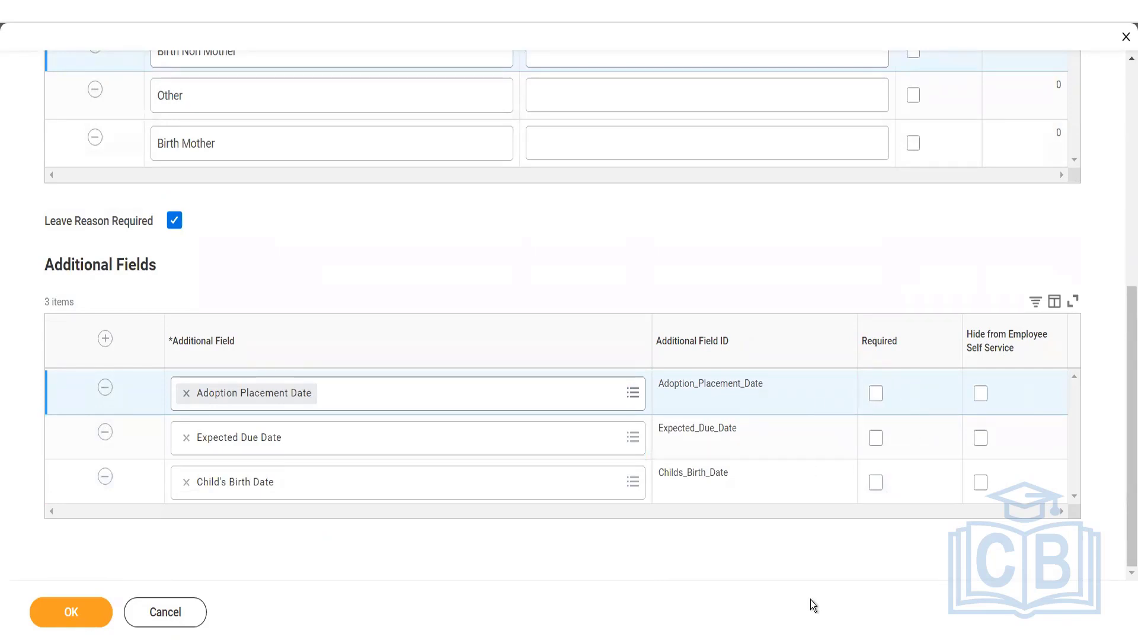
scroll(218, 315, "up", 10)
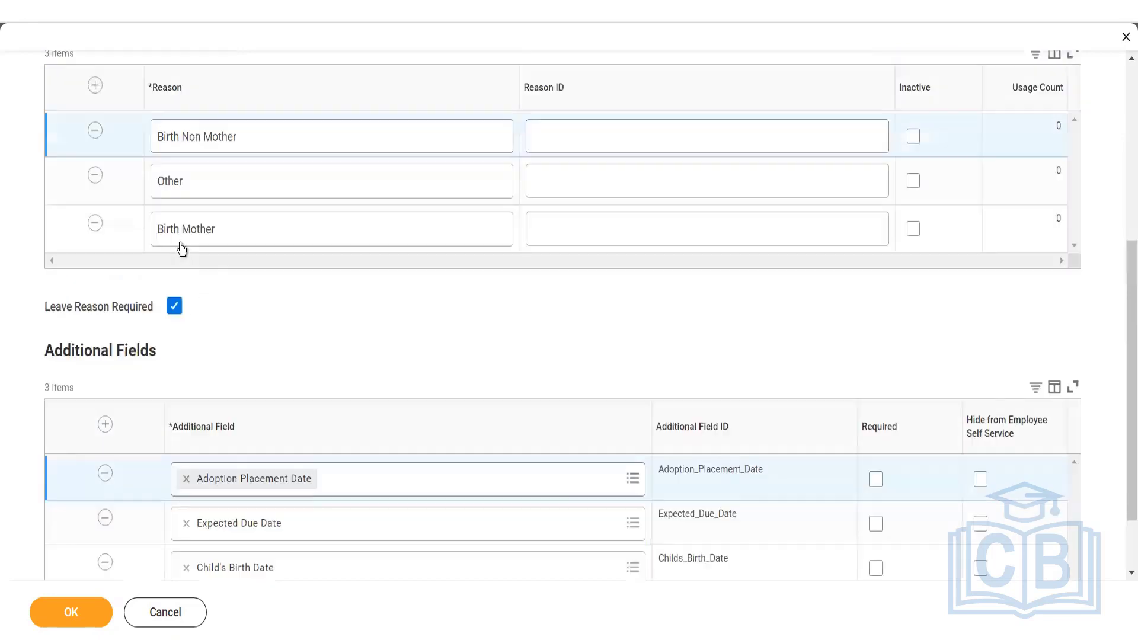
left_click(189, 307)
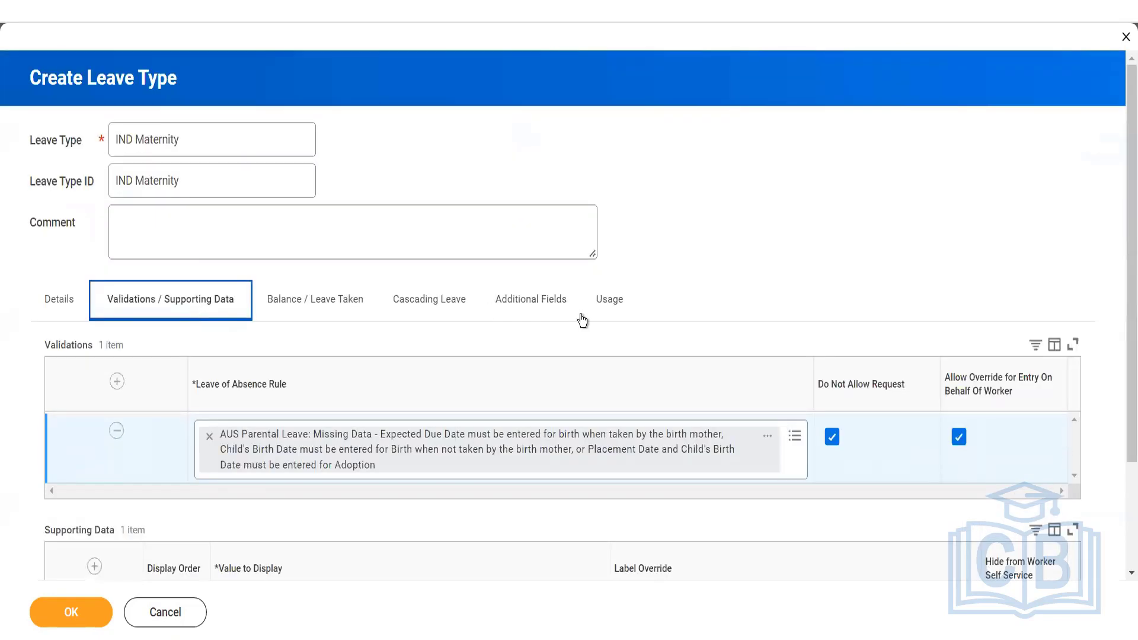
left_click(548, 312)
scroll(943, 438, "down", 6)
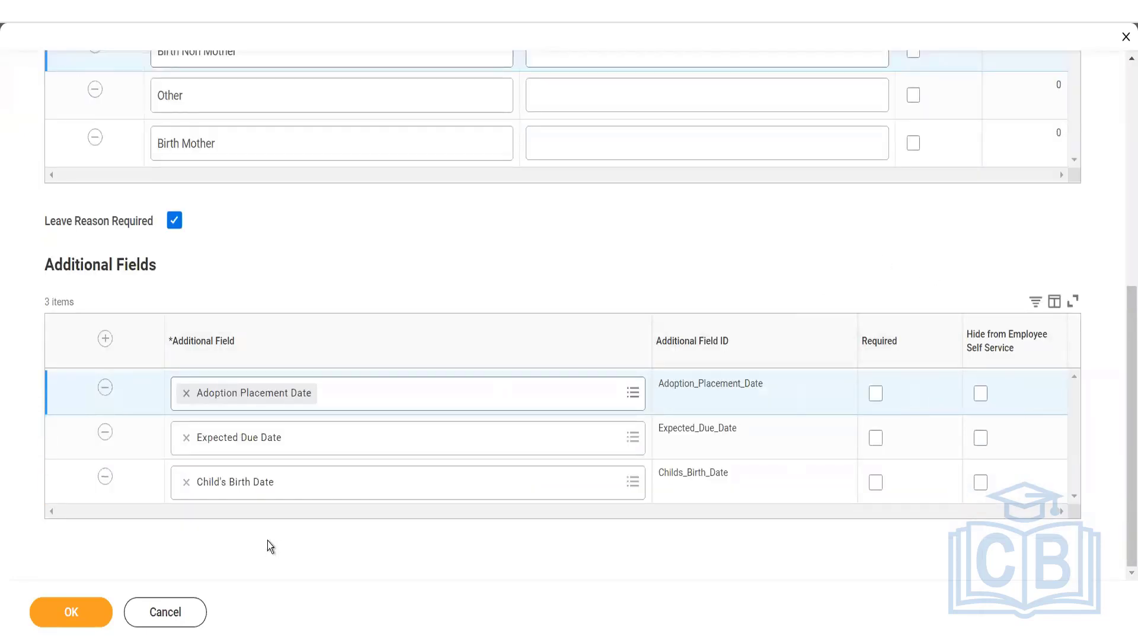
scroll(268, 541, "up", 7)
scroll(464, 333, "down", 5)
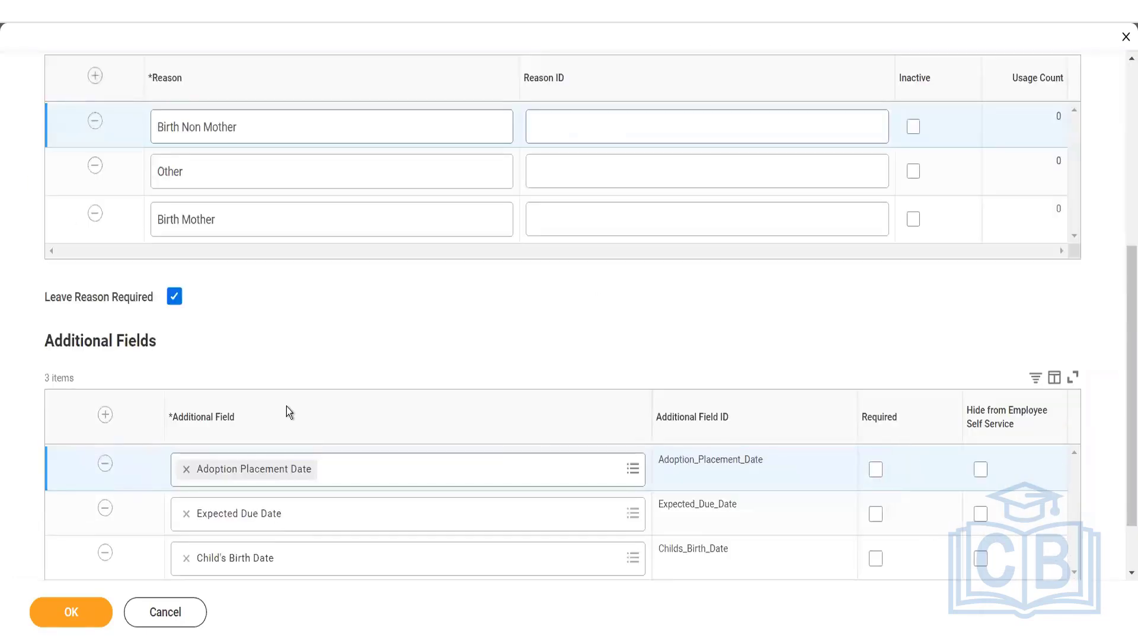
left_click(89, 619)
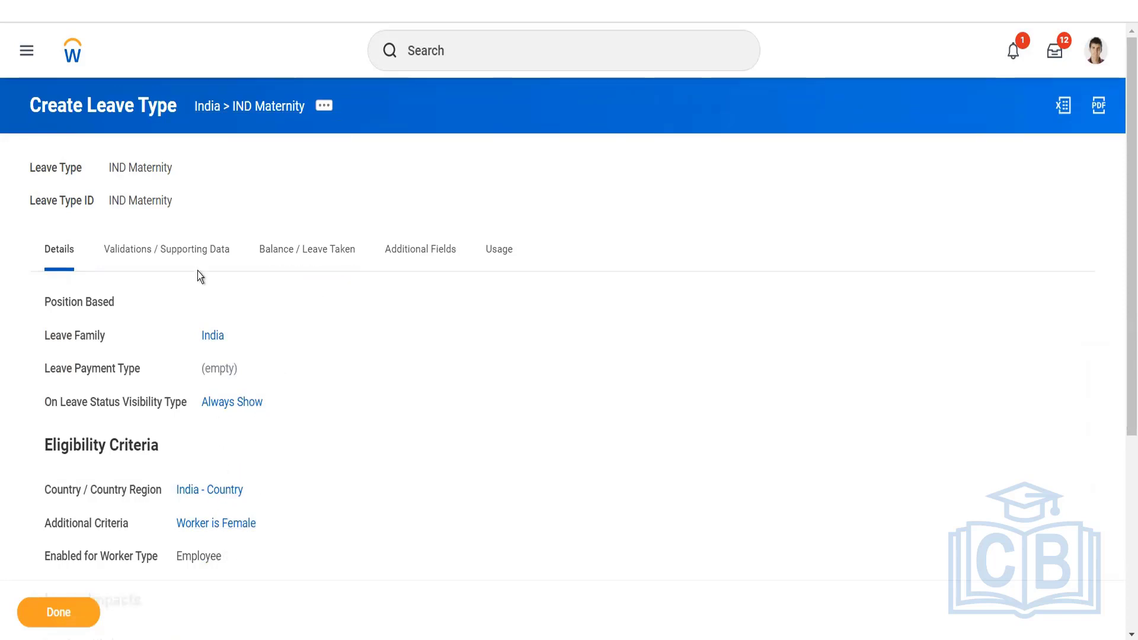
Review the saved IND Maternity leave type's details, balance settings, leave reasons and additional fields.
scroll(267, 486, "down", 2)
scroll(307, 461, "down", 4)
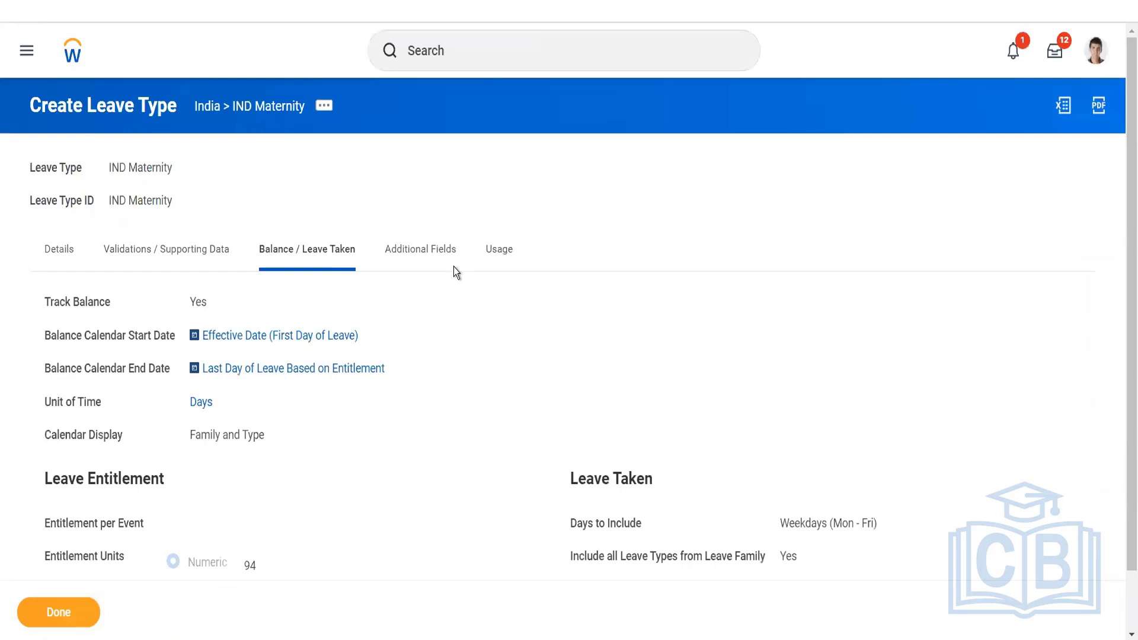
left_click(453, 268)
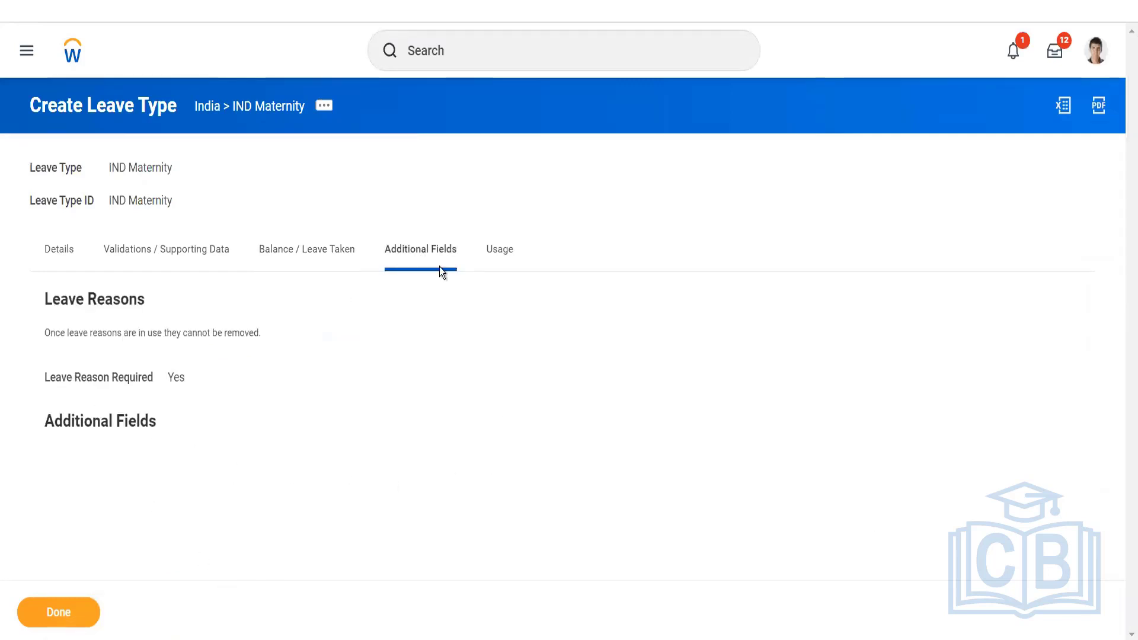
left_click(497, 247)
left_click(396, 265)
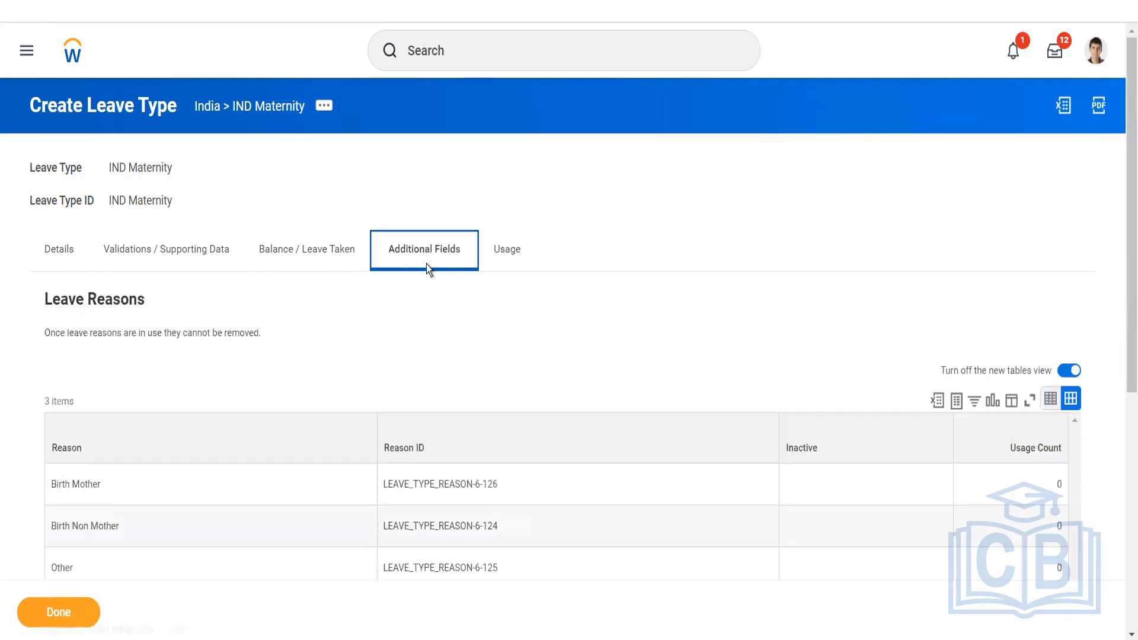
scroll(133, 440, "down", 5)
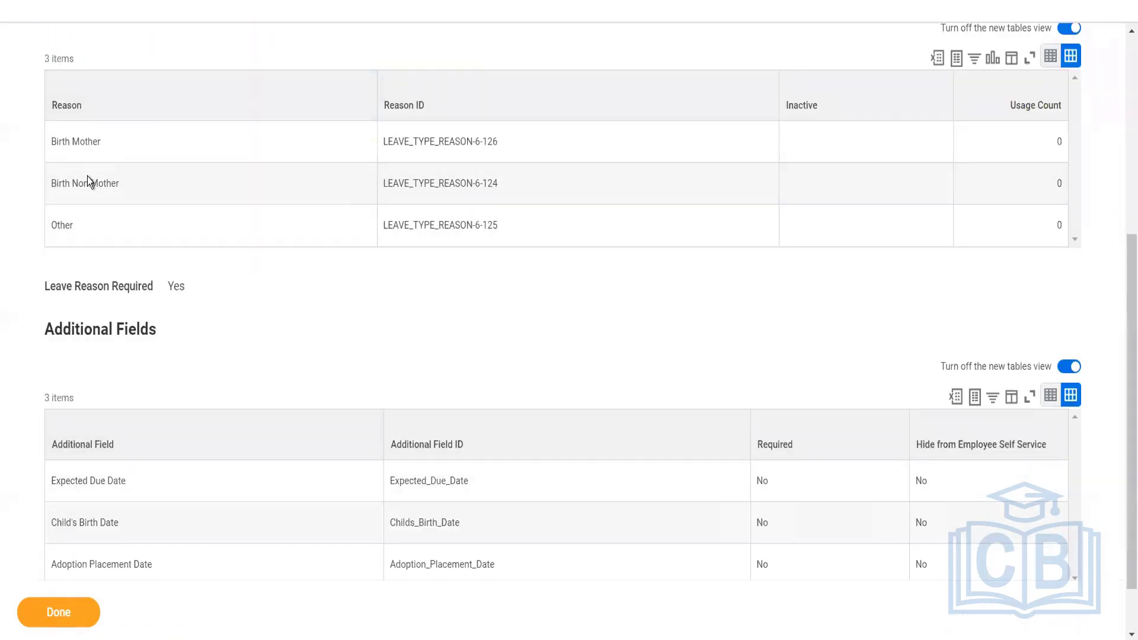
scroll(77, 501, "down", 1)
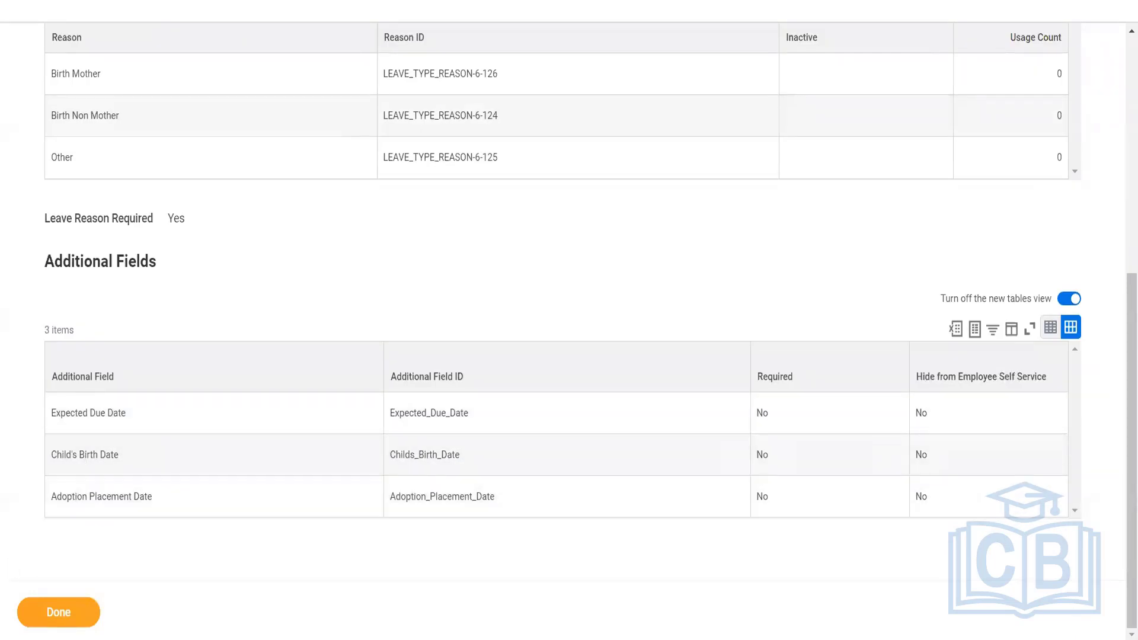
scroll(219, 165, "up", 6)
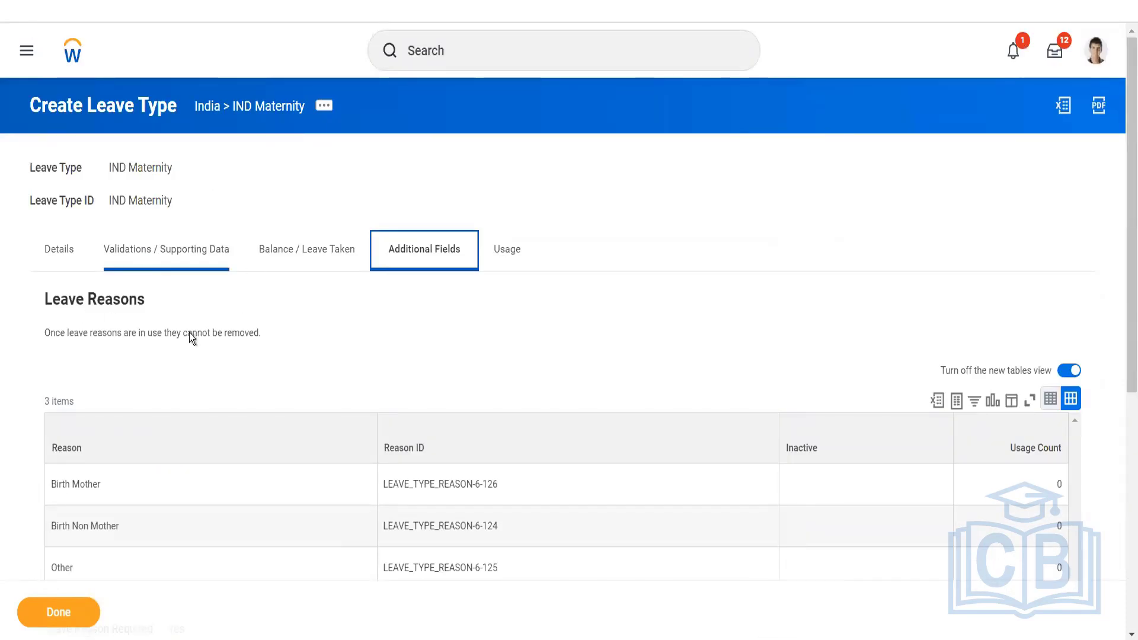
left_click(94, 234)
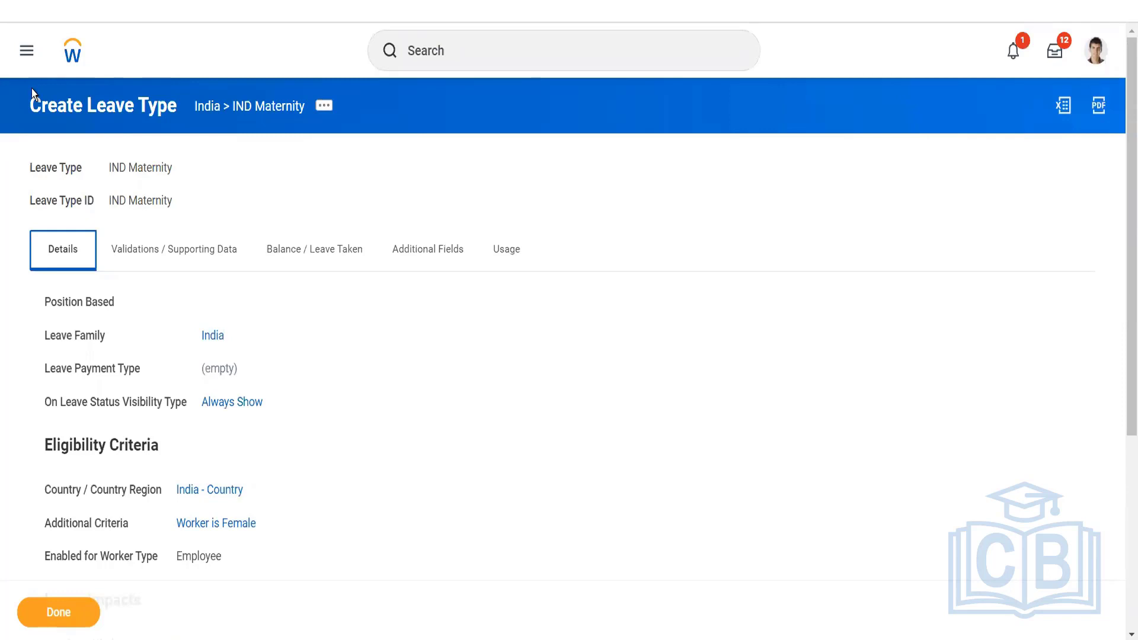
Open the IND Maternity leave type for editing and try to mark it as inactive.
left_click(324, 106)
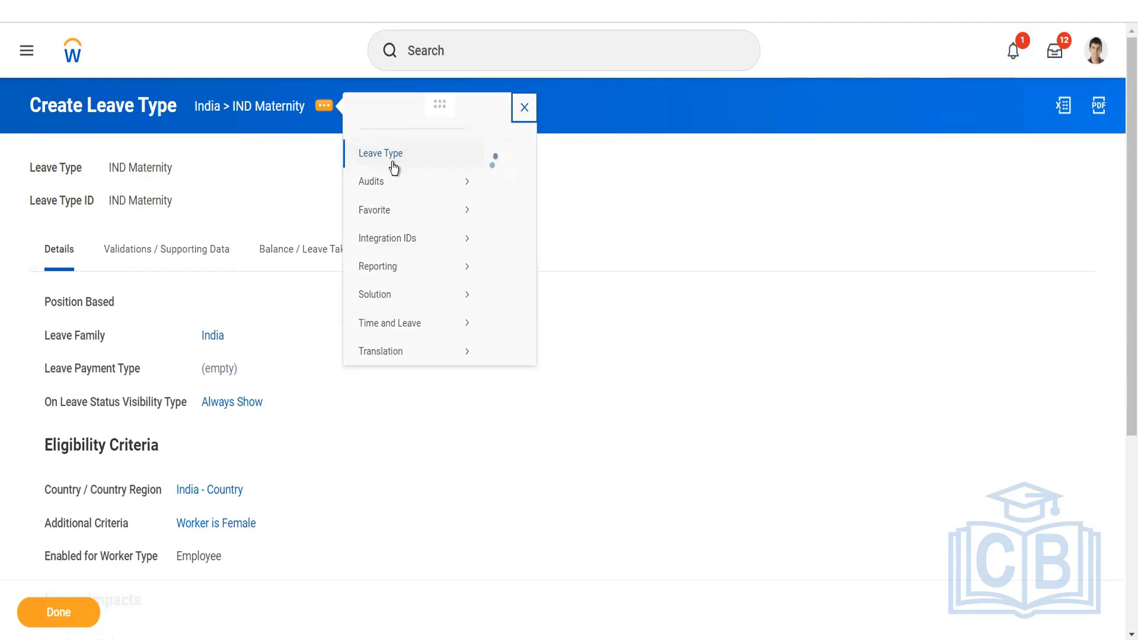
mouse_move(397, 172)
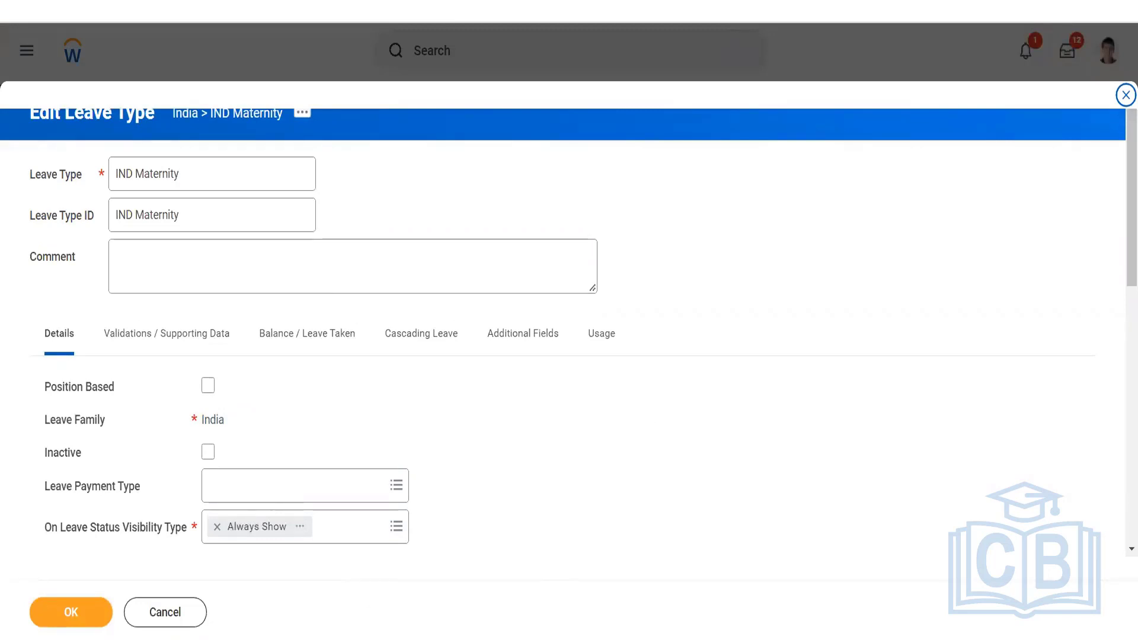
left_click(208, 452)
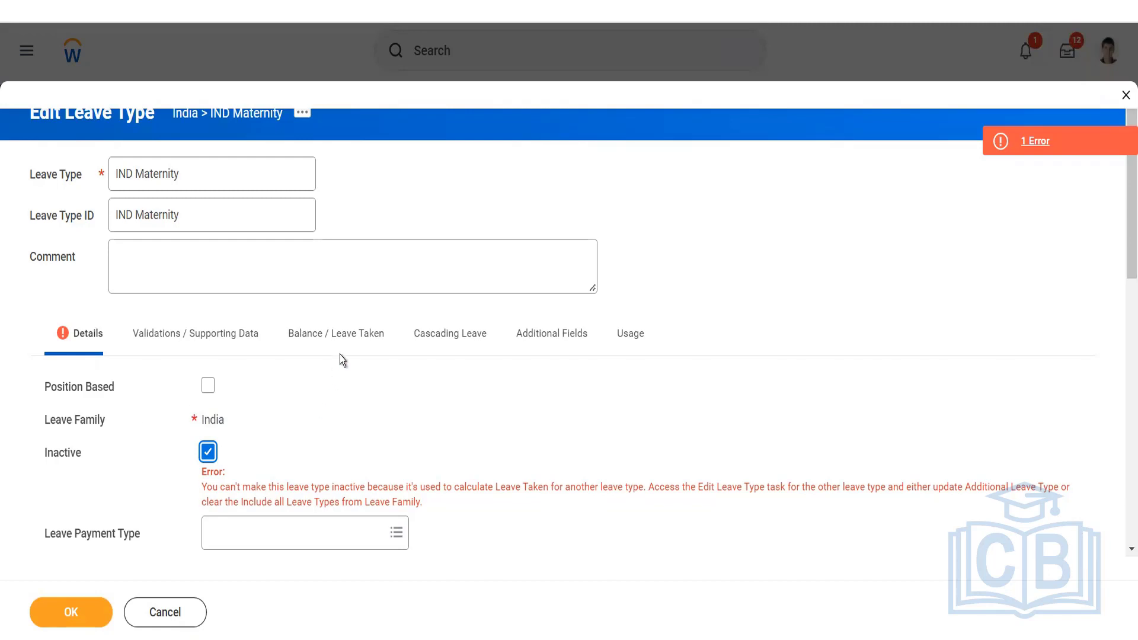
Check the balance and leave taken settings, and remove the AUS Parental Leave: Missing Data rule from the validations.
left_click(391, 353)
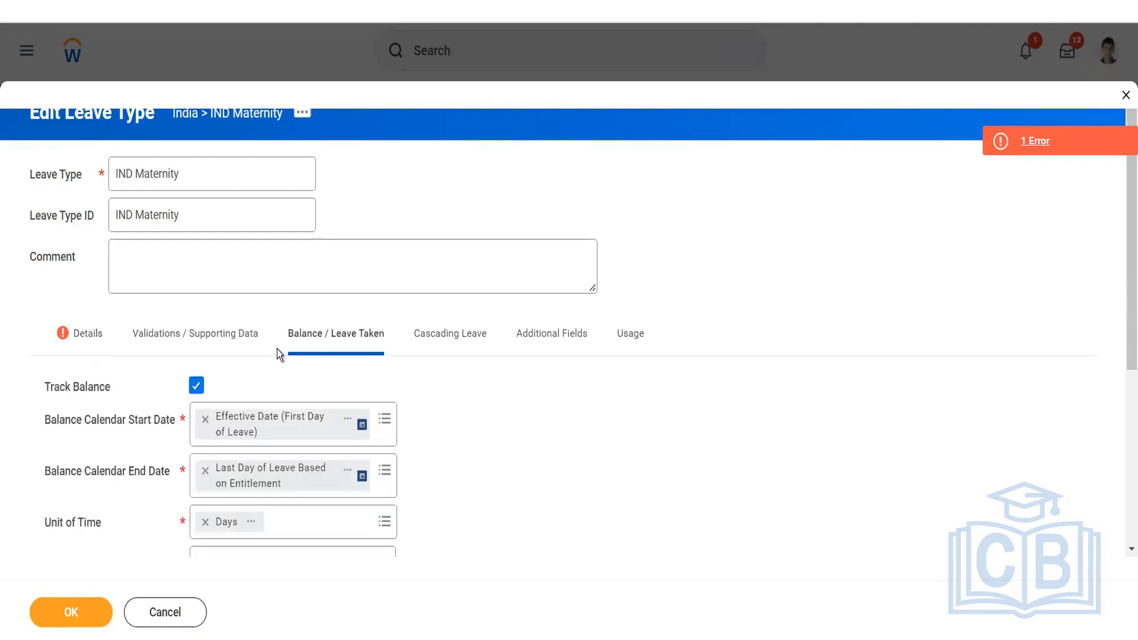
scroll(276, 353, "down", 5)
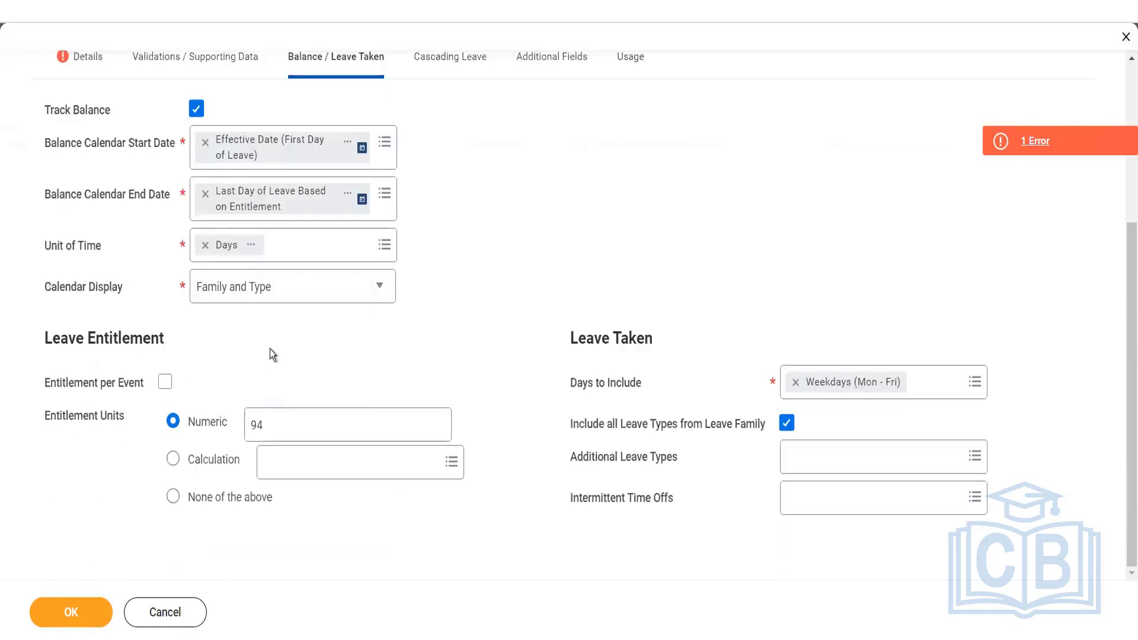
scroll(270, 350, "up", 3)
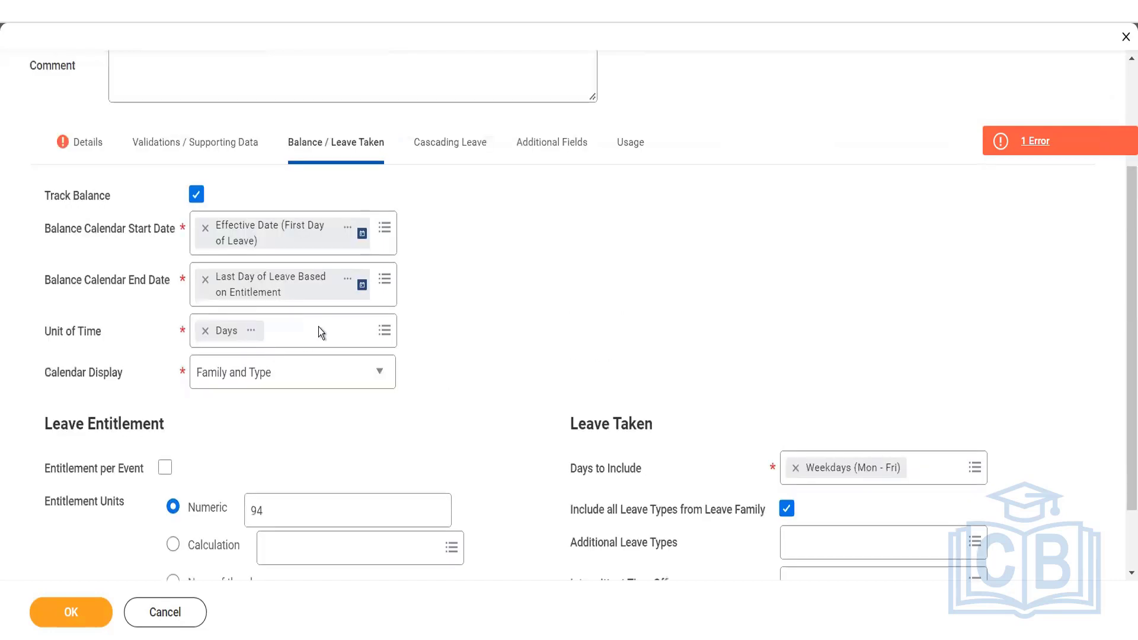
left_click(177, 231)
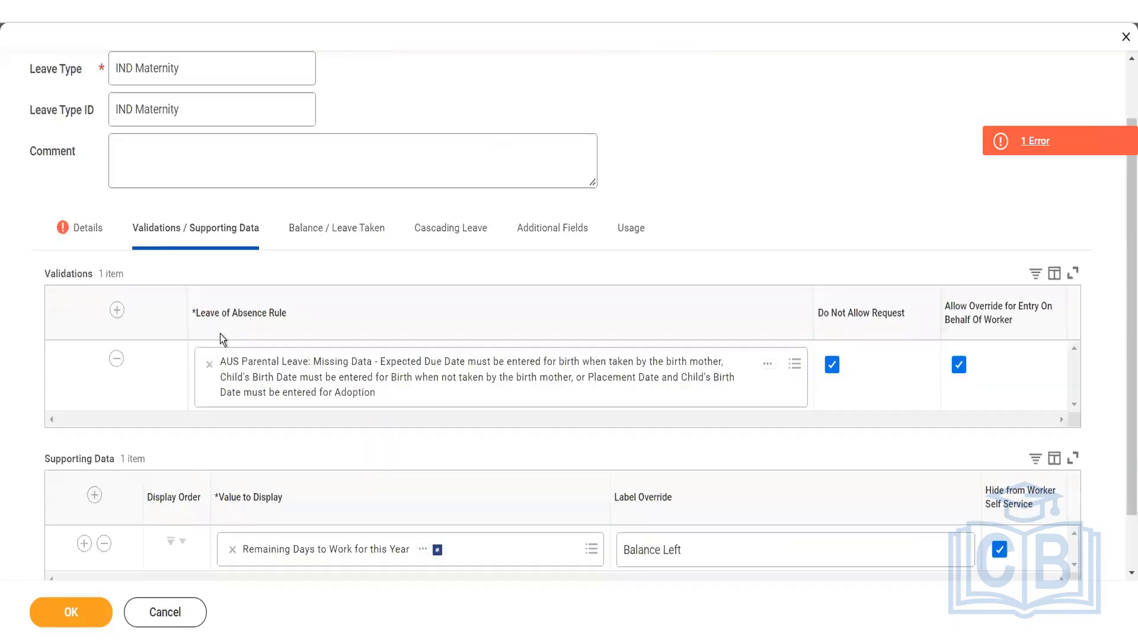
left_click(116, 358)
Clear the Inactive option in the leave type's details and save the edited leave type.
left_click(81, 236)
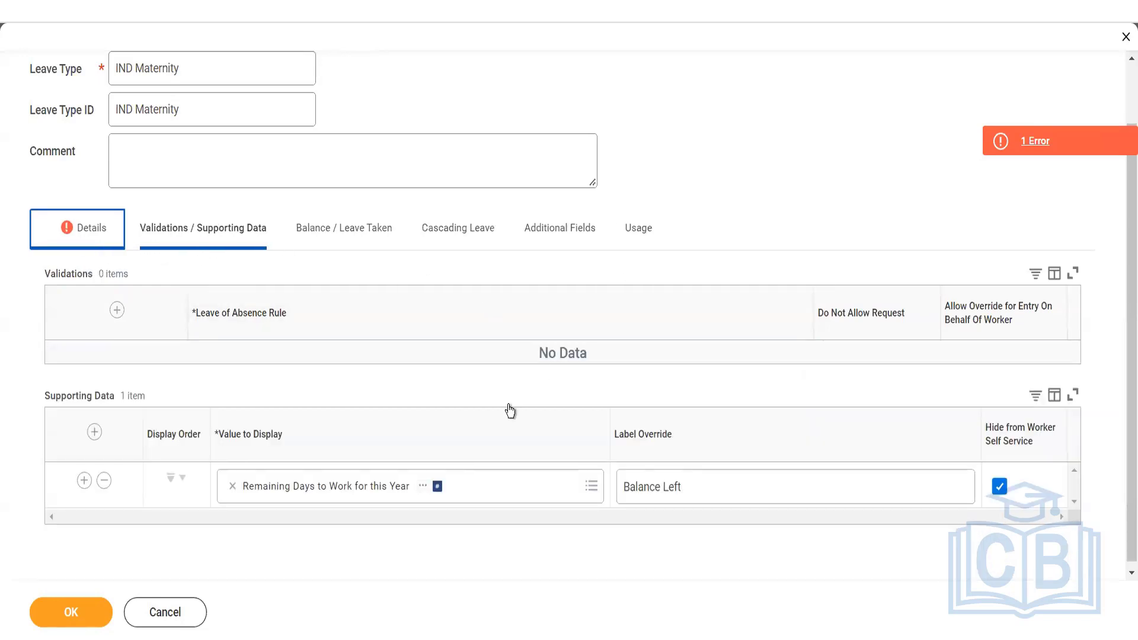
left_click(208, 346)
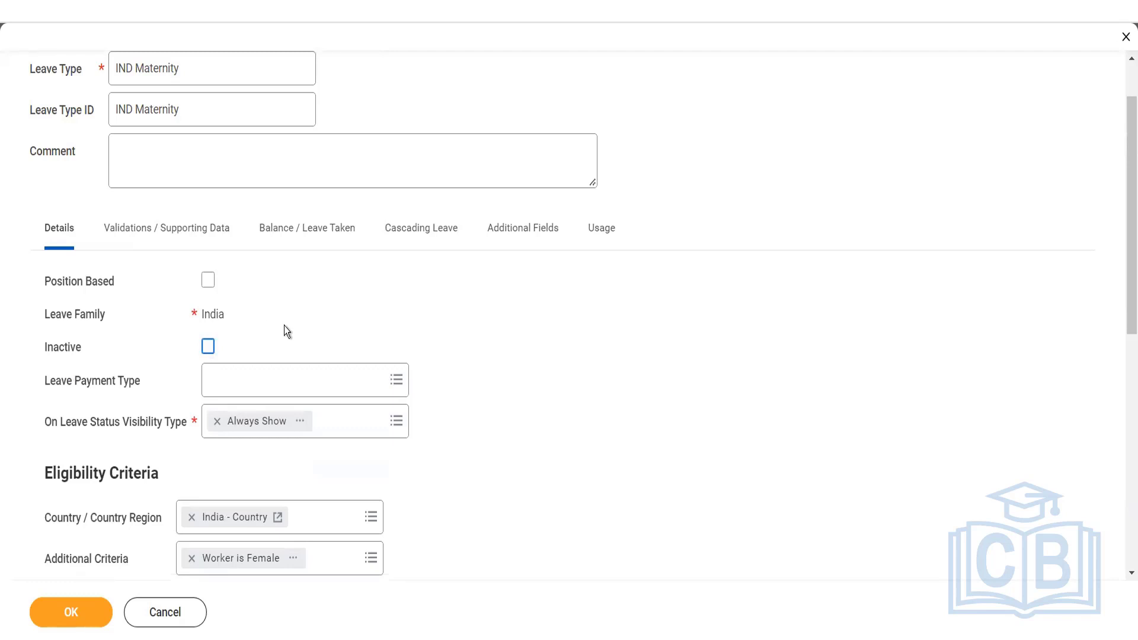
scroll(337, 339, "down", 8)
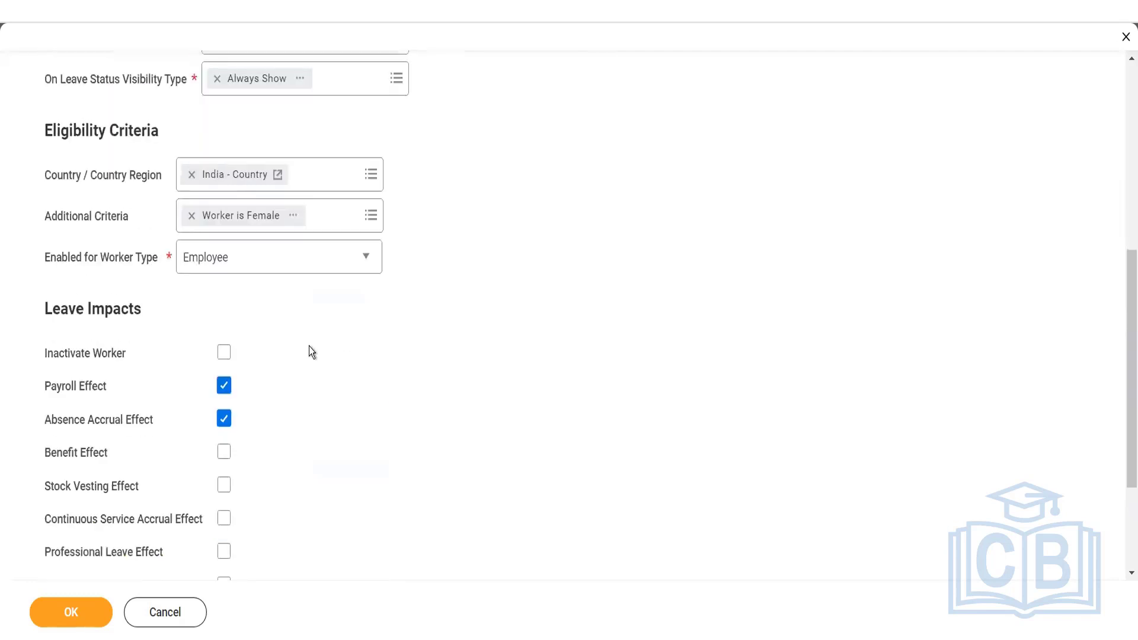
left_click(50, 615)
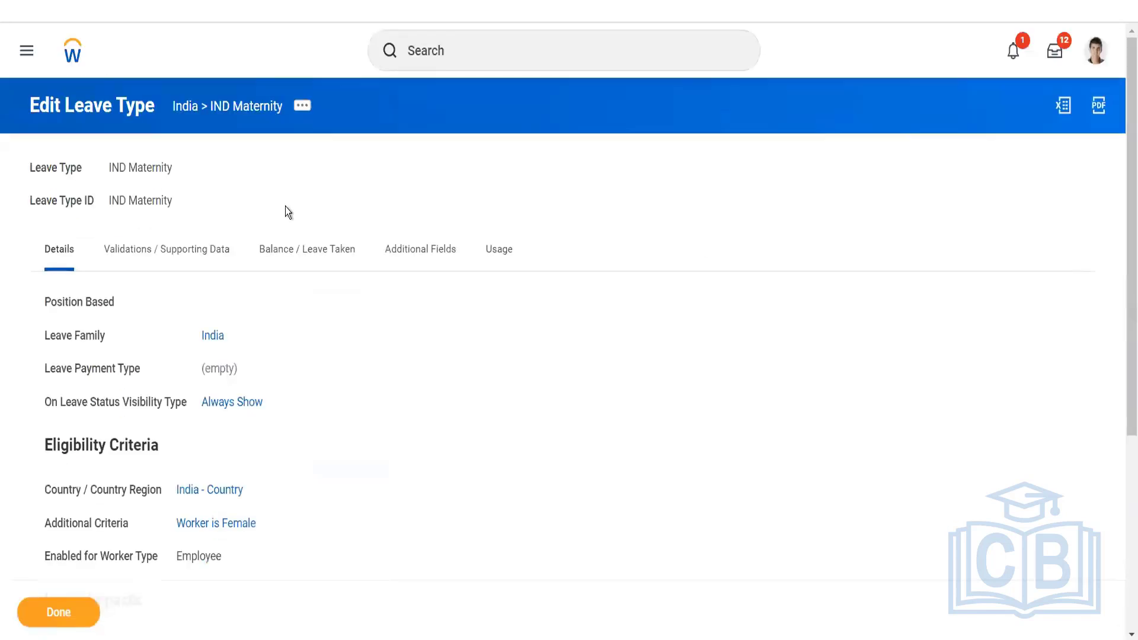